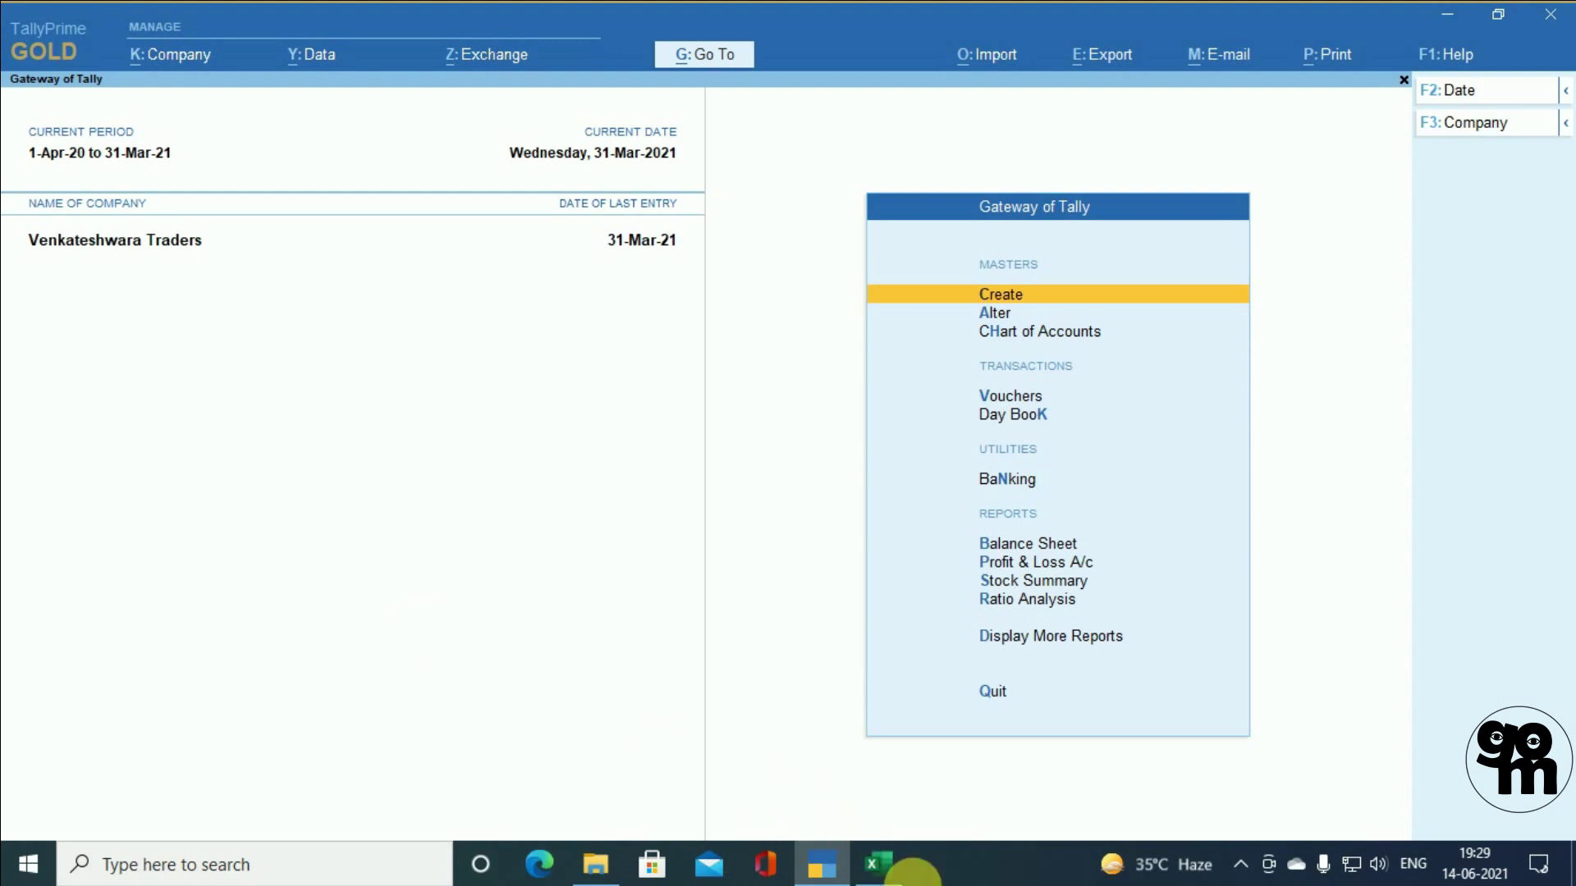
- Switch to the Accounts Finalisation workbook in Excel and review the Day 1 to Day 4 sheets, ending at the monthly expense checklist
click(903, 866)
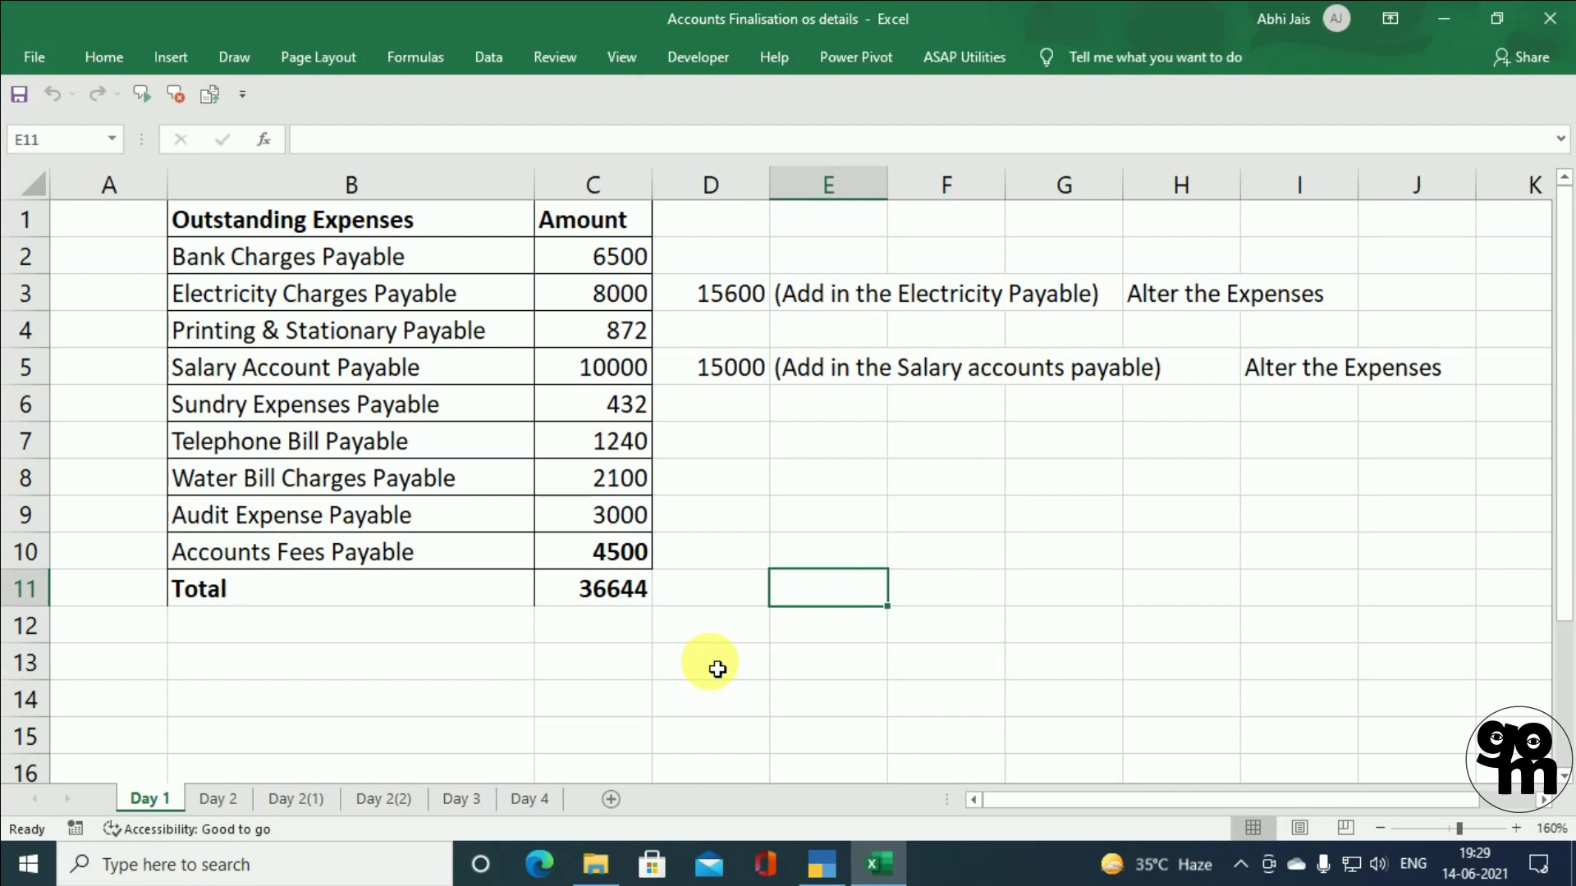
click(218, 799)
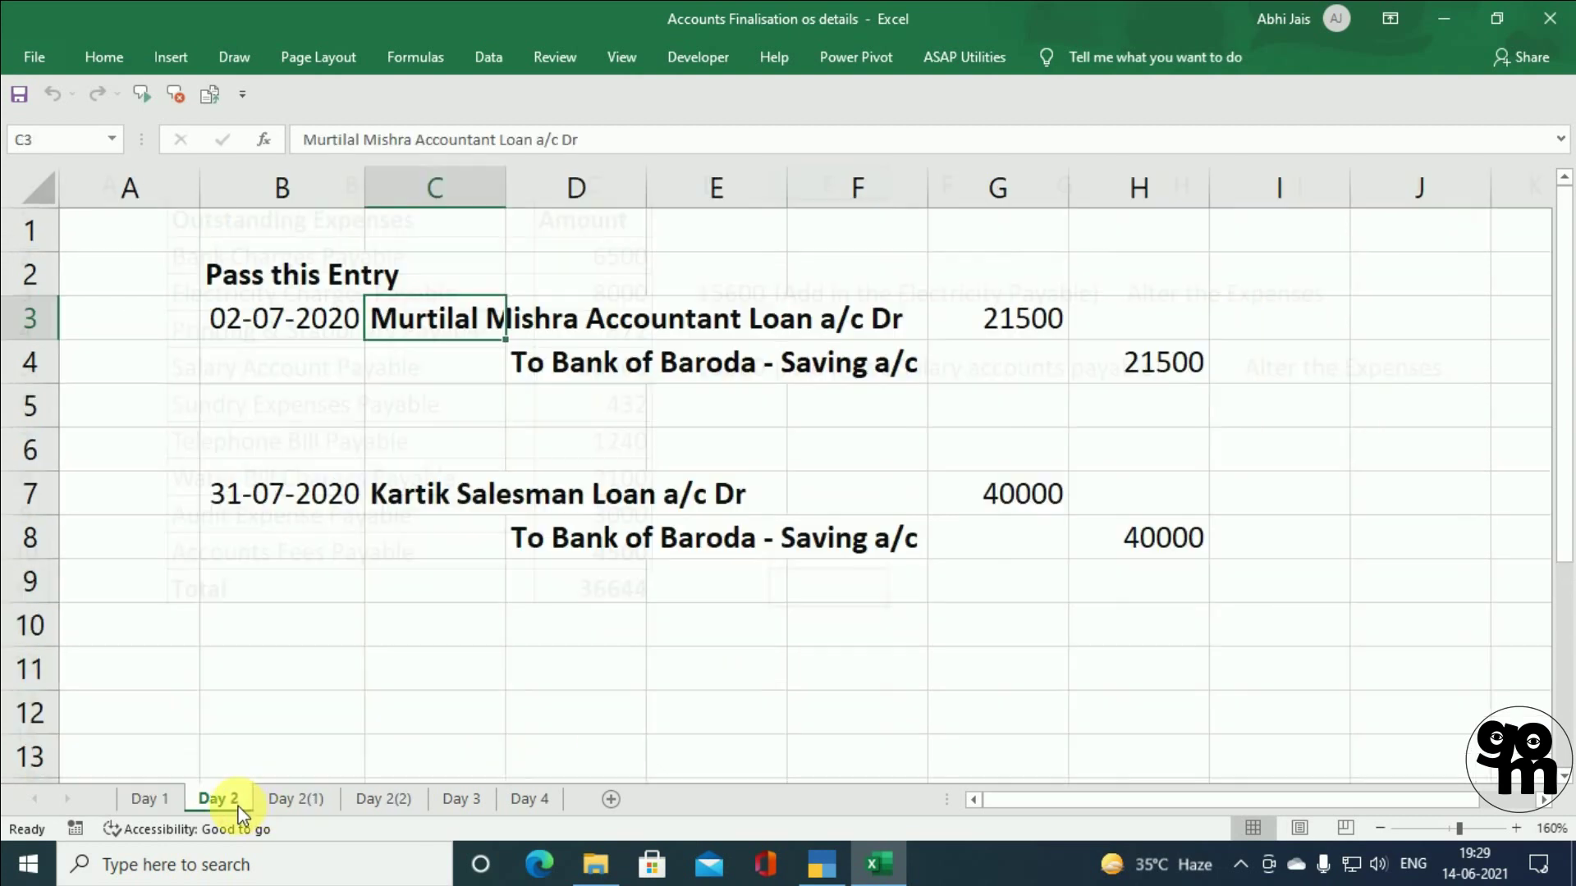
click(297, 798)
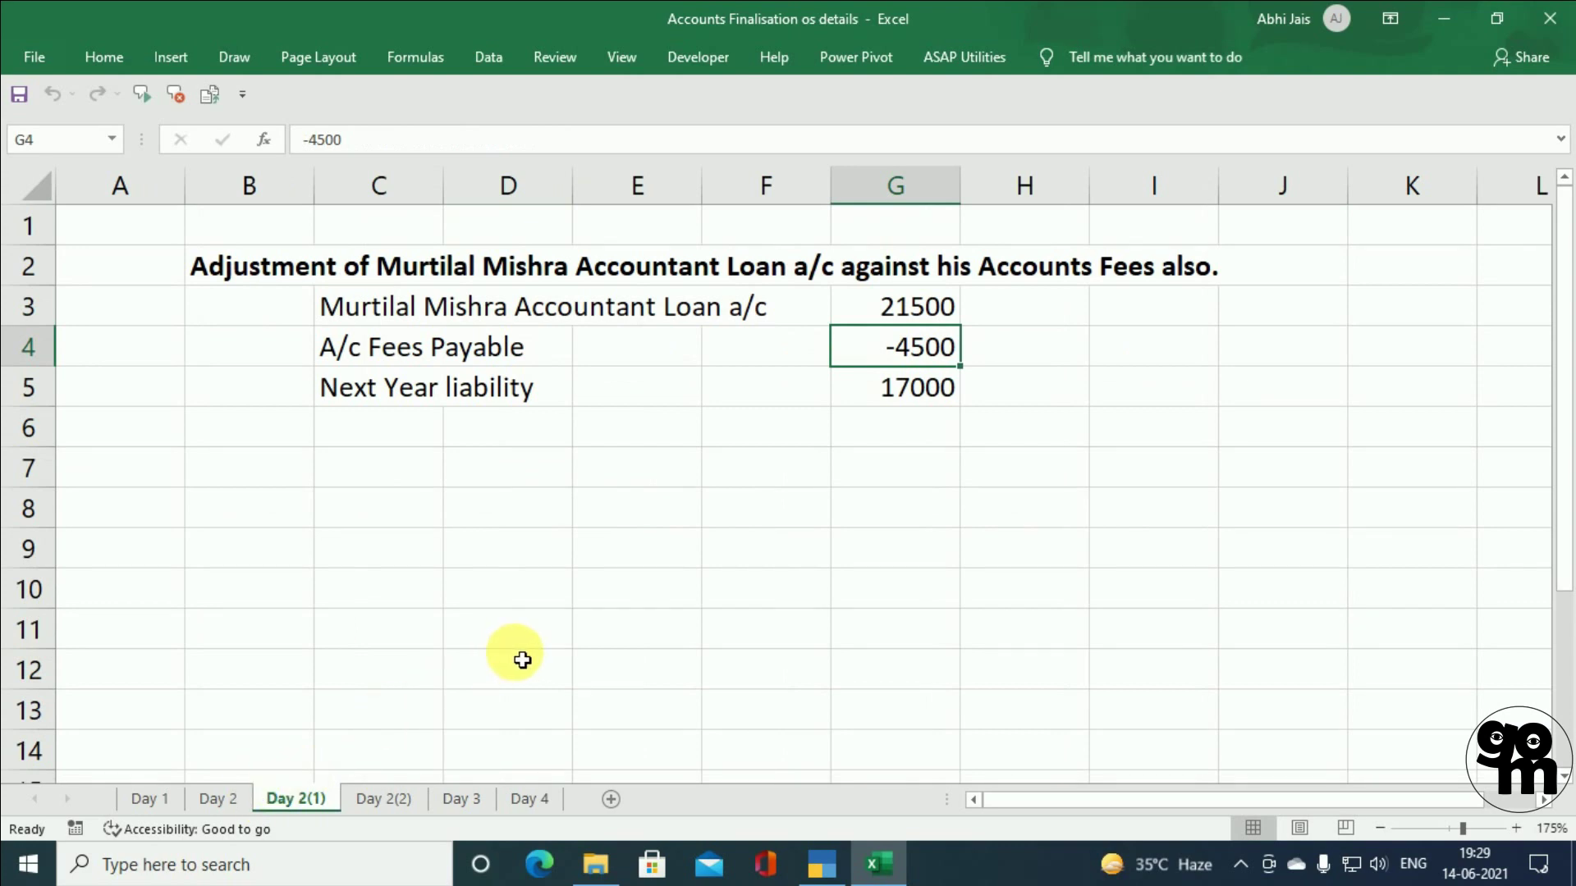
click(380, 797)
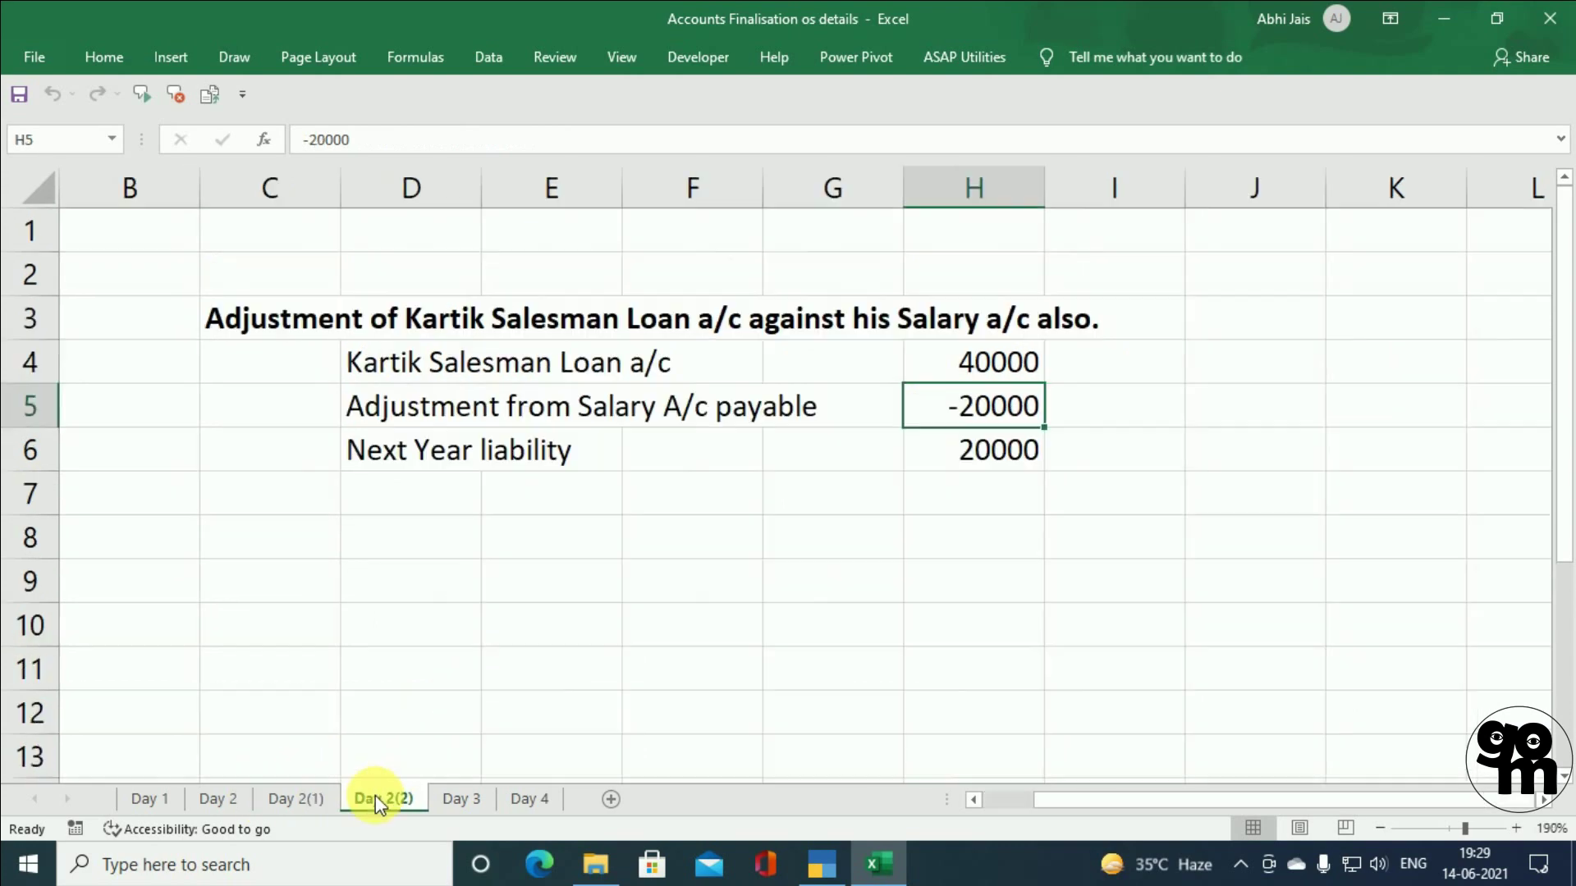
click(457, 797)
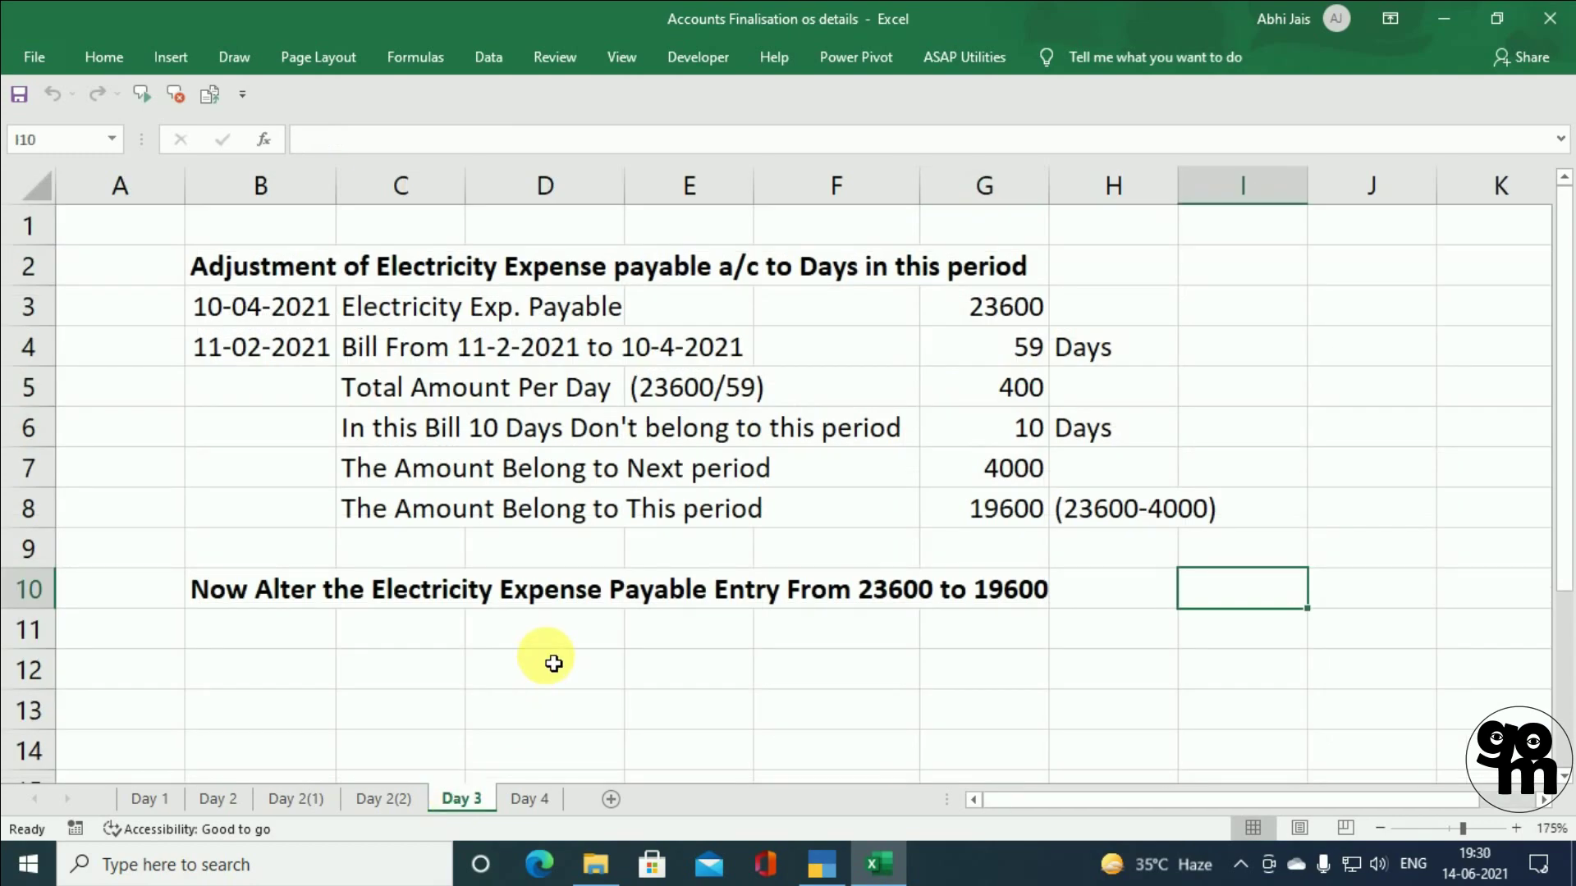
click(530, 800)
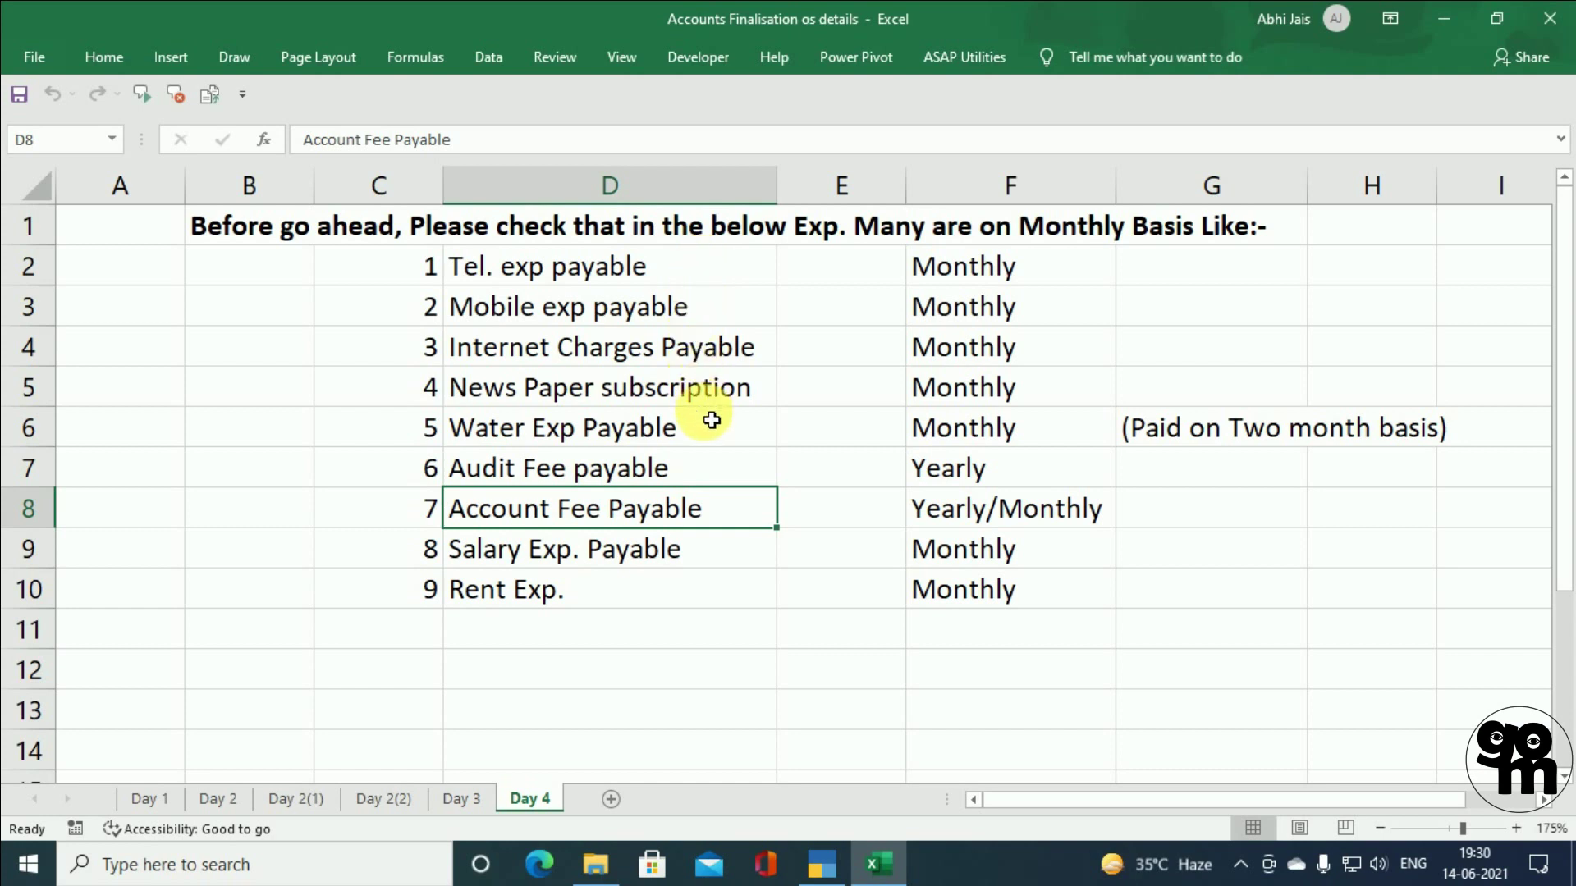
click(974, 288)
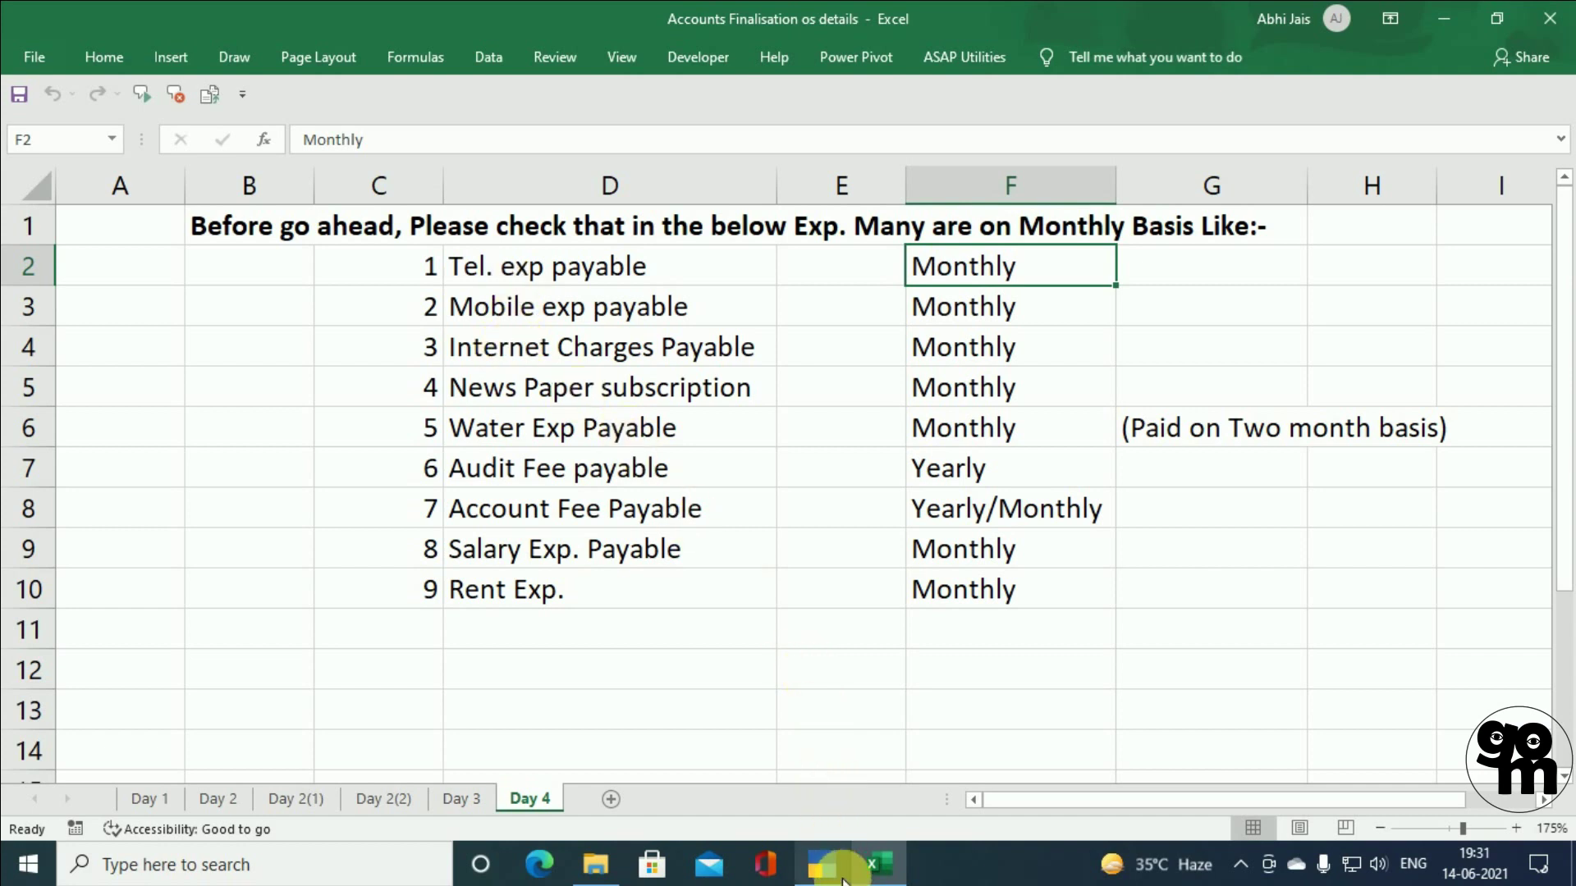
- Switch to TallyPrime and open the Profit & Loss A/c of Venkateshwara Traders
click(820, 863)
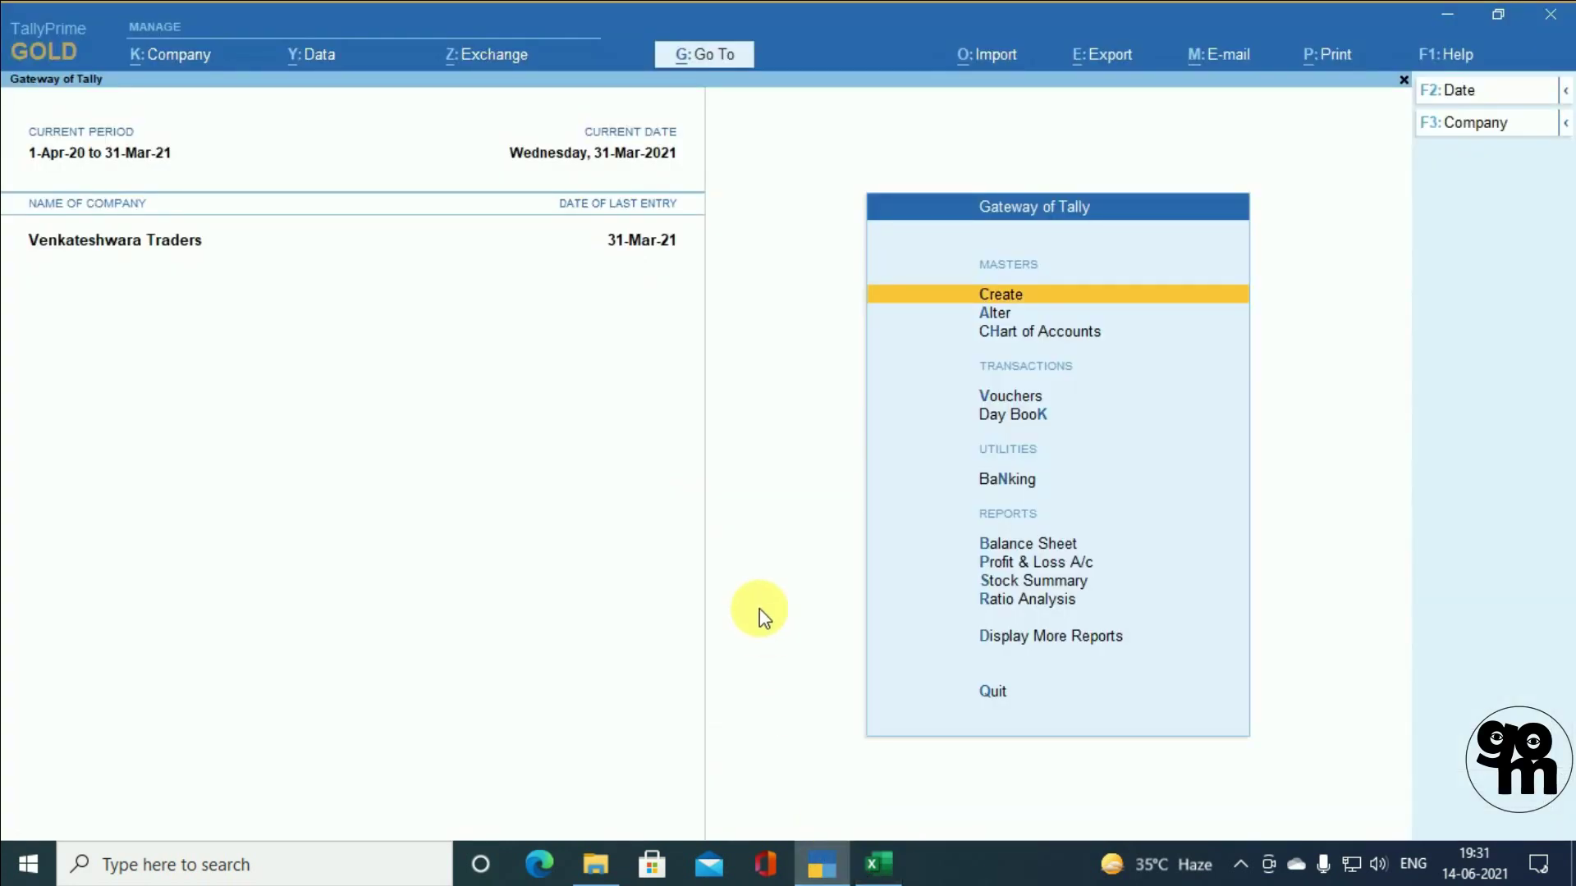
key(d)
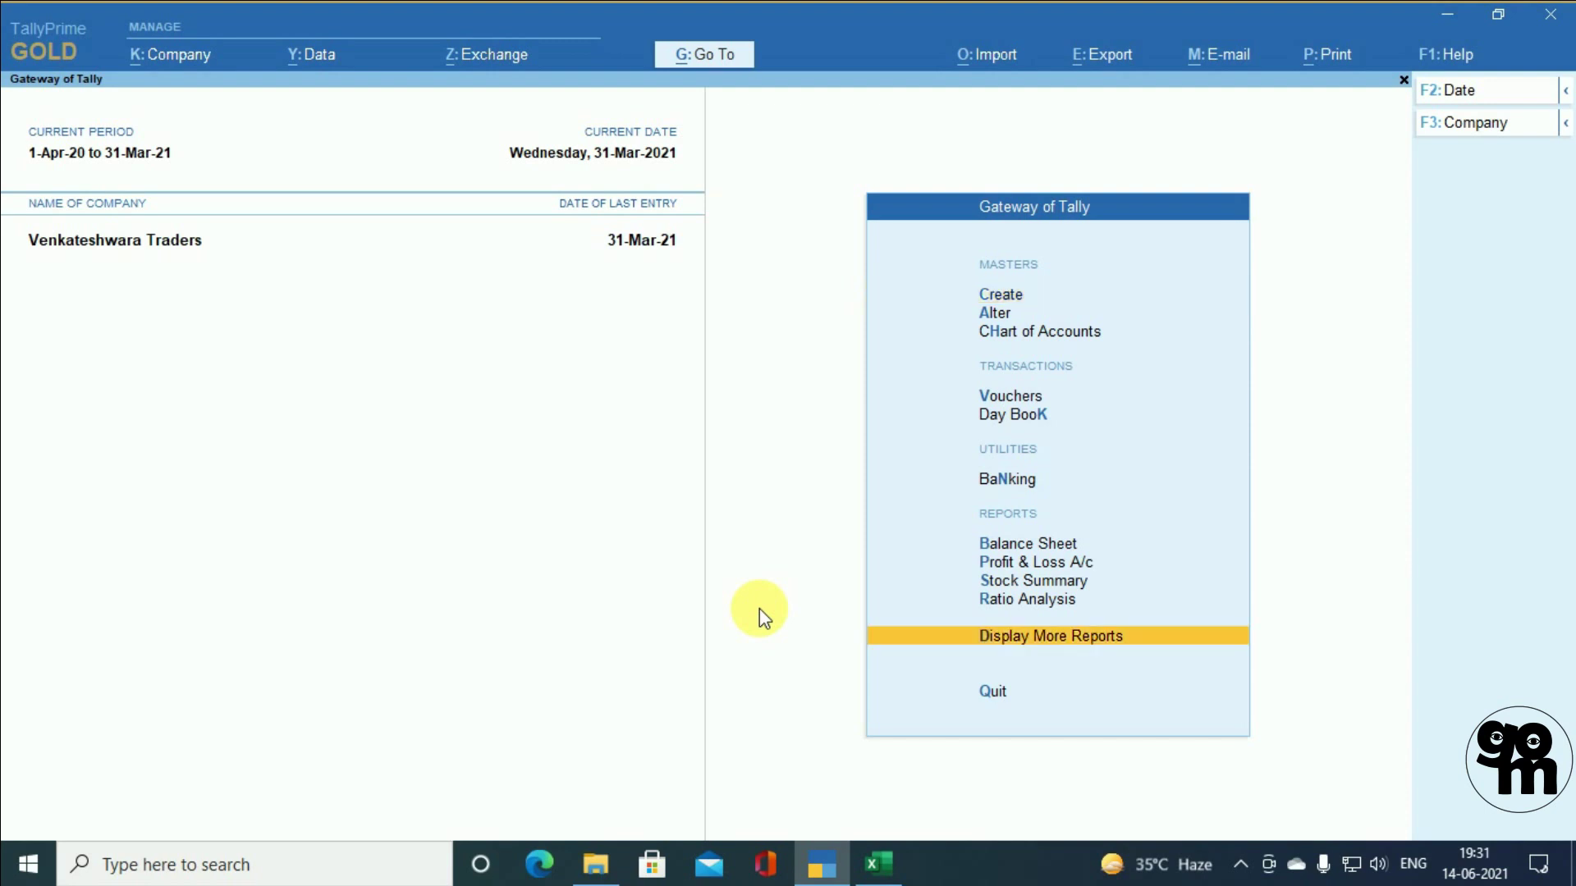
key(Up)
key(Up)
key(Up)
key(Return)
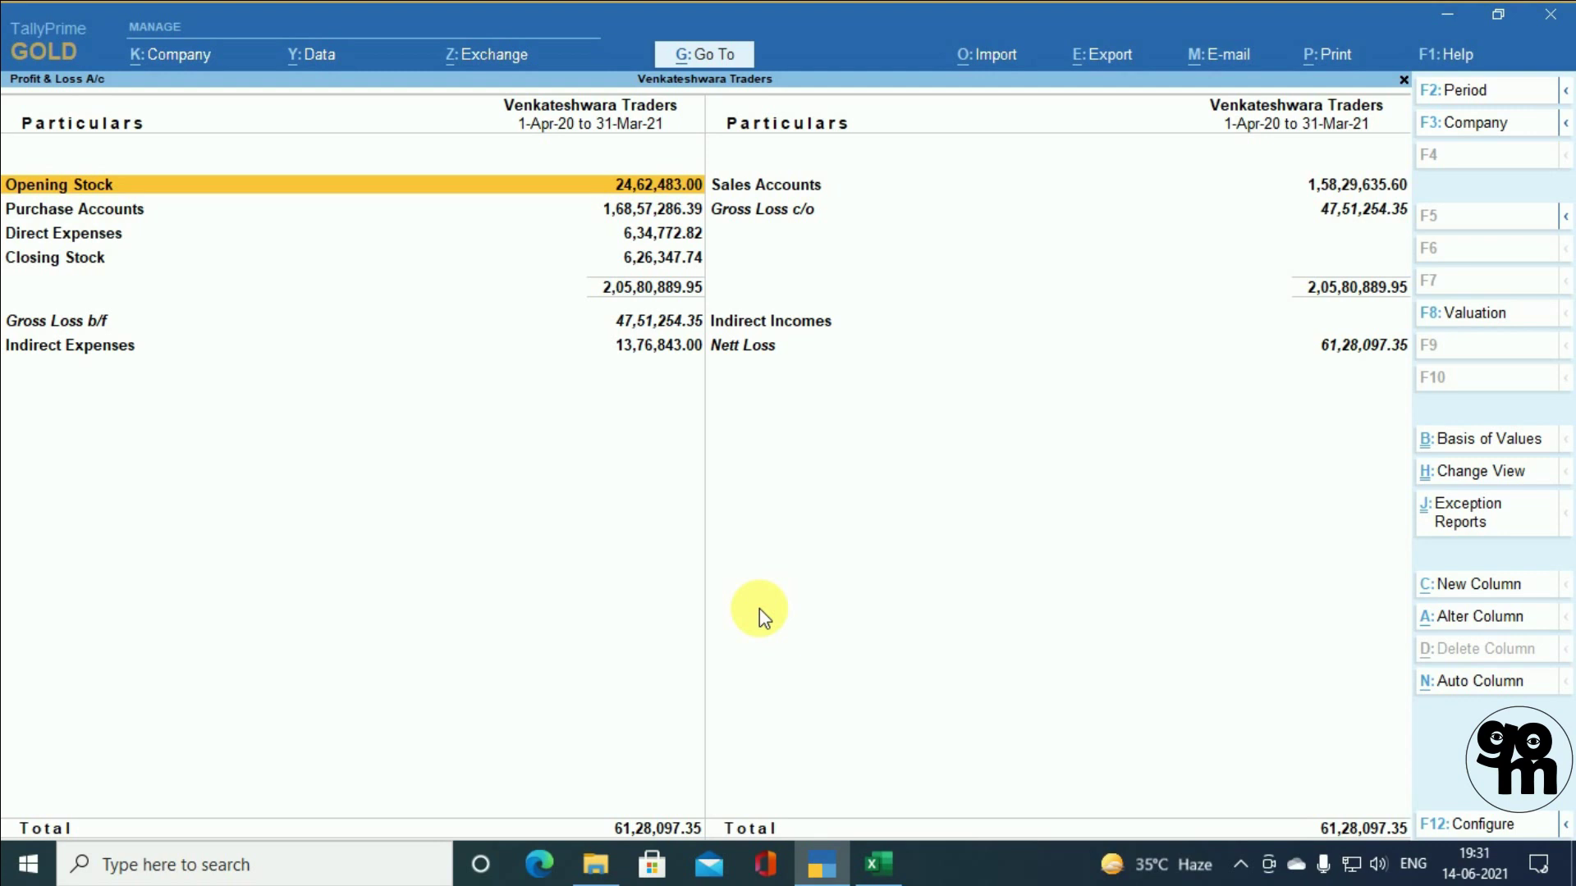
- Open the group summary of Indirect Expenses from the Profit & Loss A/c
key(Down)
key(Down)
key(Down)
key(Down)
key(Down)
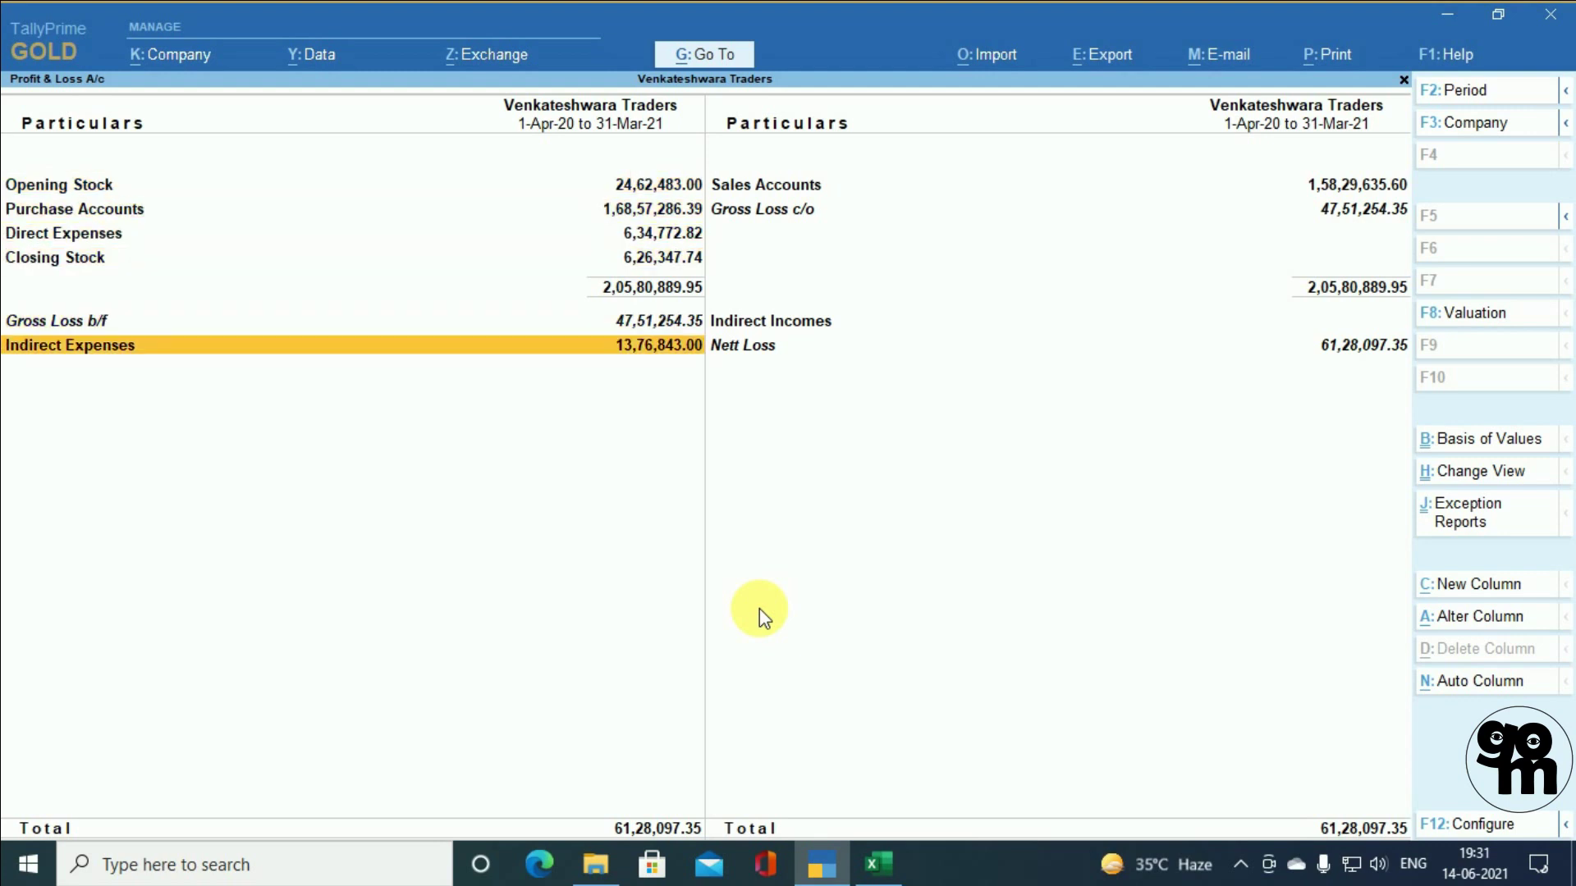
key(Return)
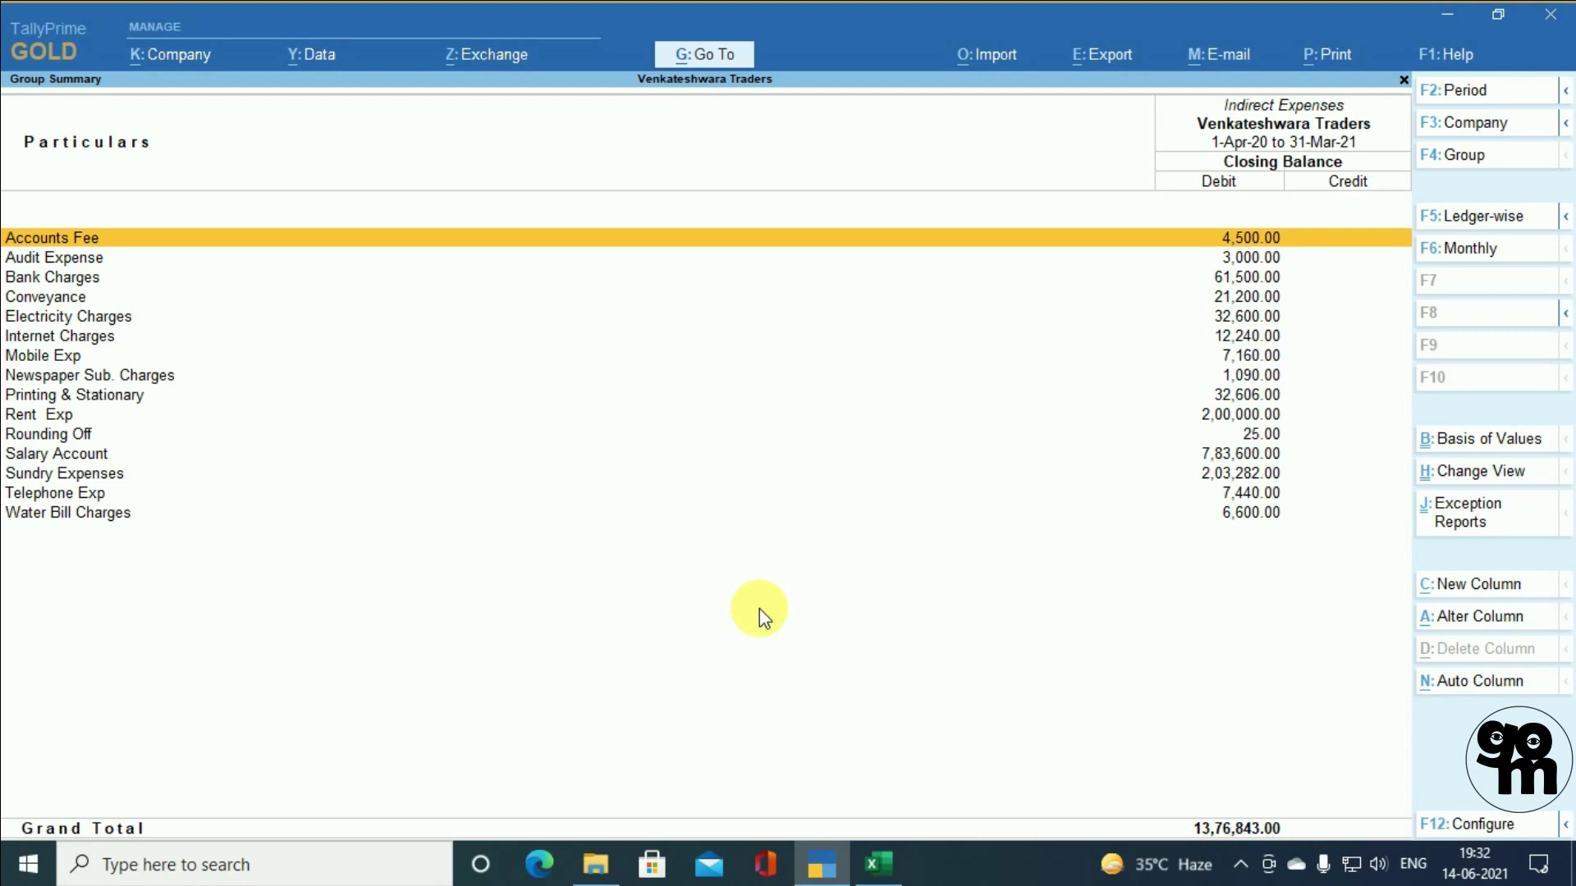
- Split the Indirect Expenses summary into automatic Monthly columns, leaving the total column option blank
key(alt+n)
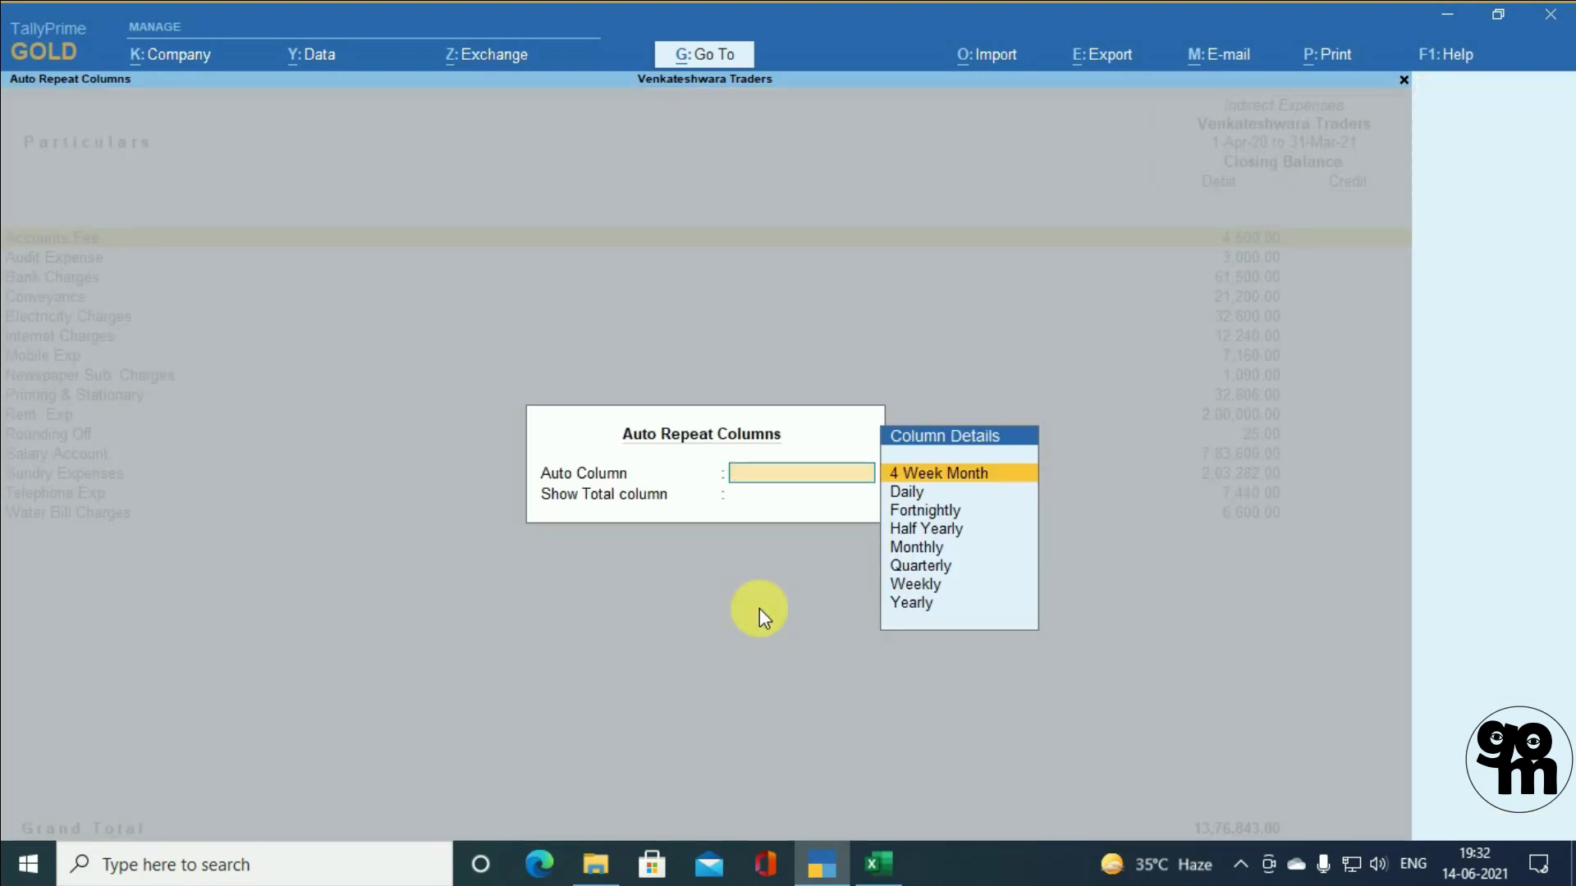
key(Down)
key(Down)
key(Down)
key(Down)
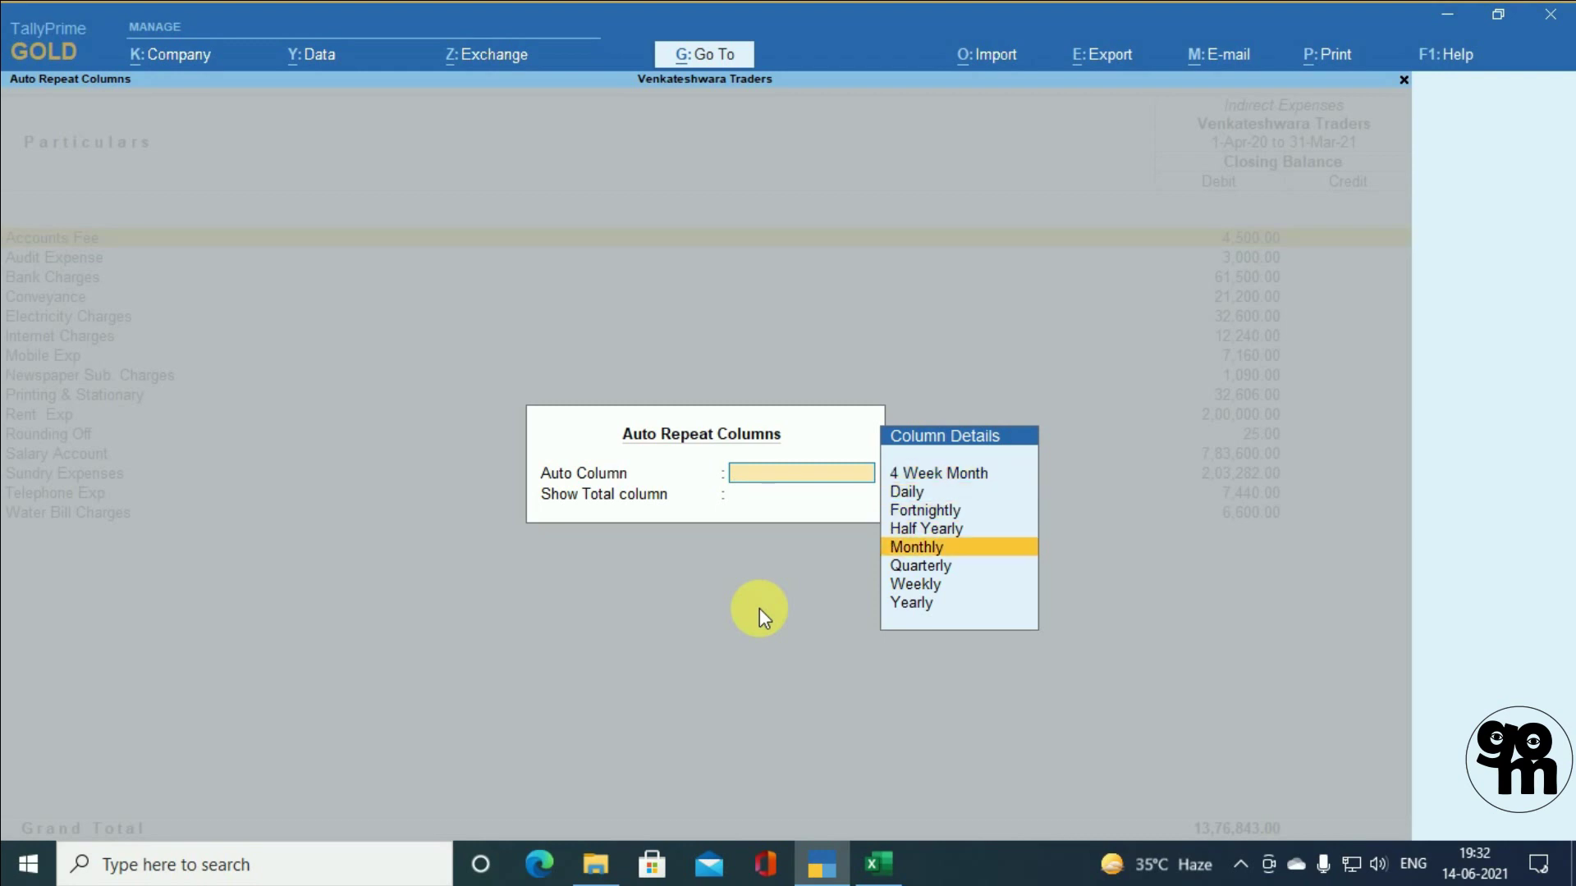
key(Return)
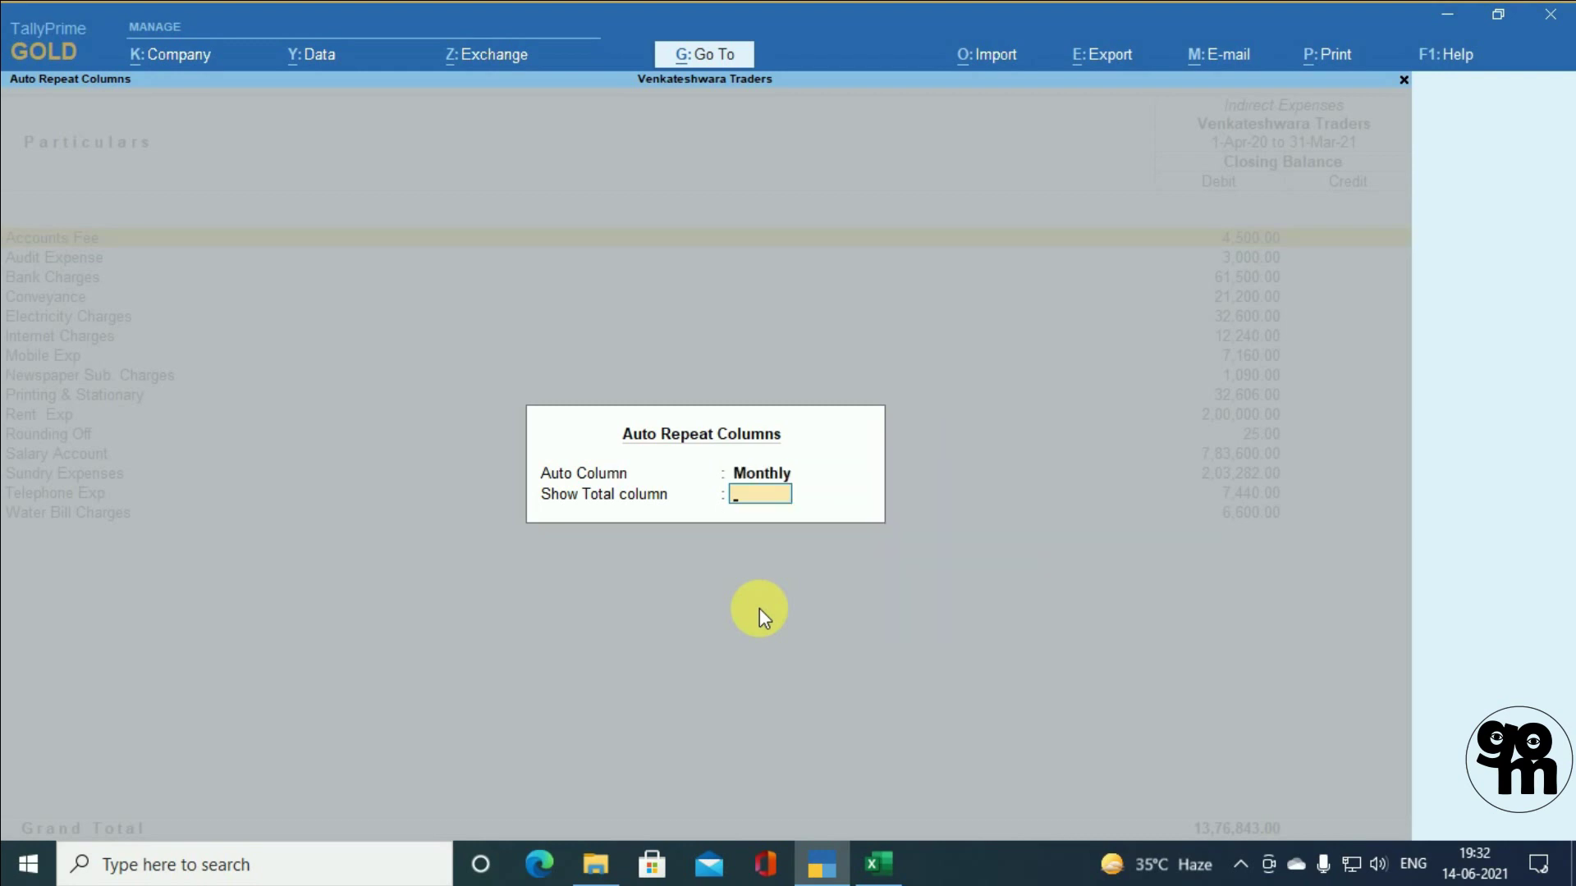
key(Return)
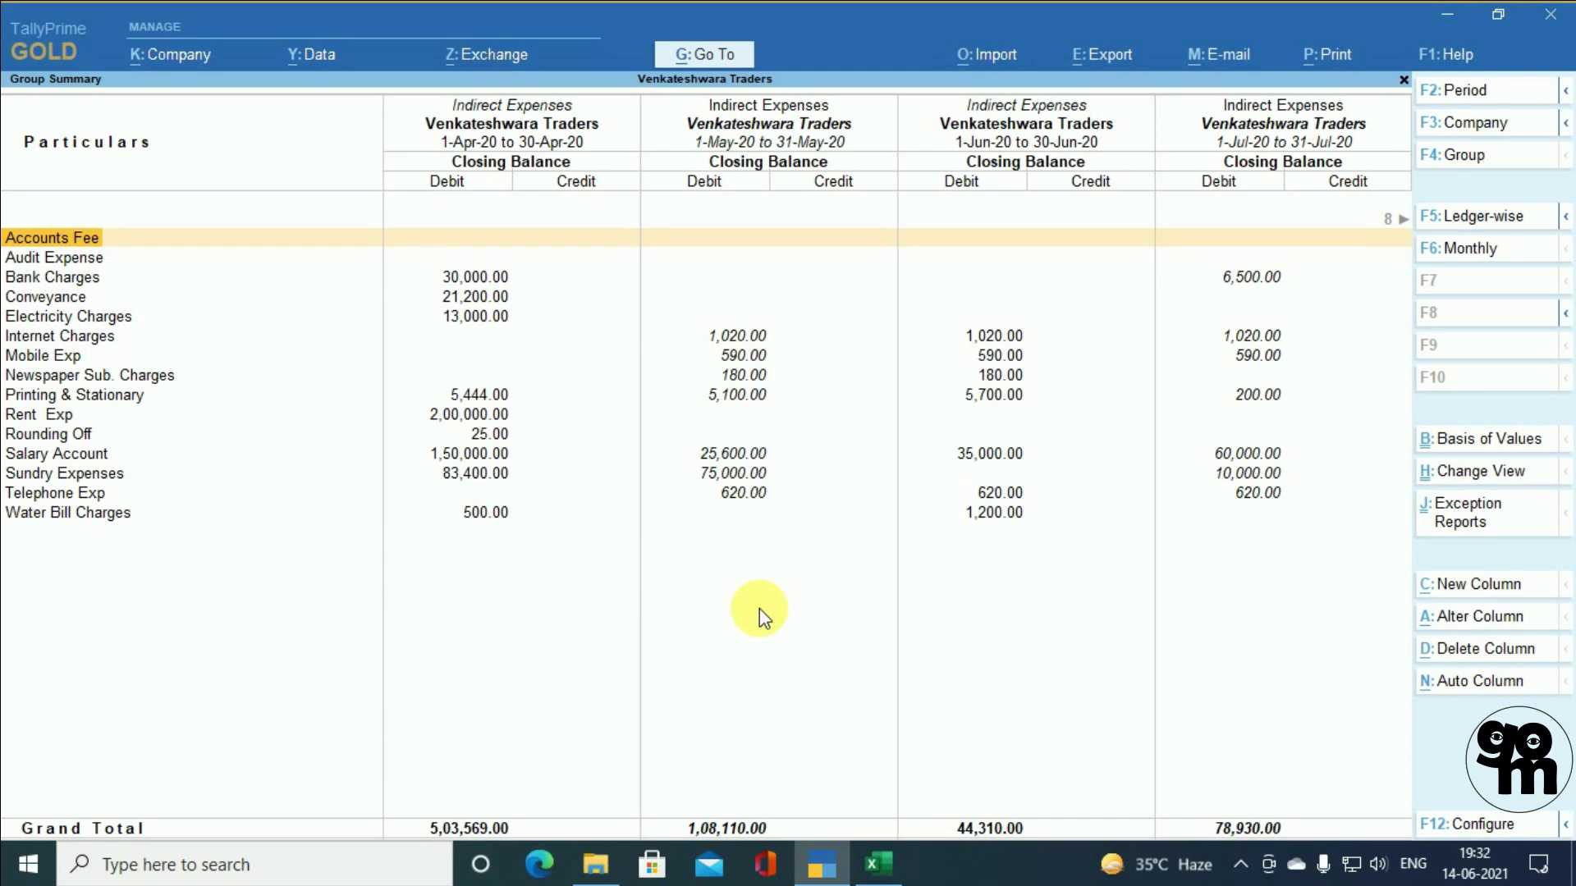
- Switch to Excel and check the telephone, mobile and internet expense entries on the Day 4 sheet
key(alt+Tab)
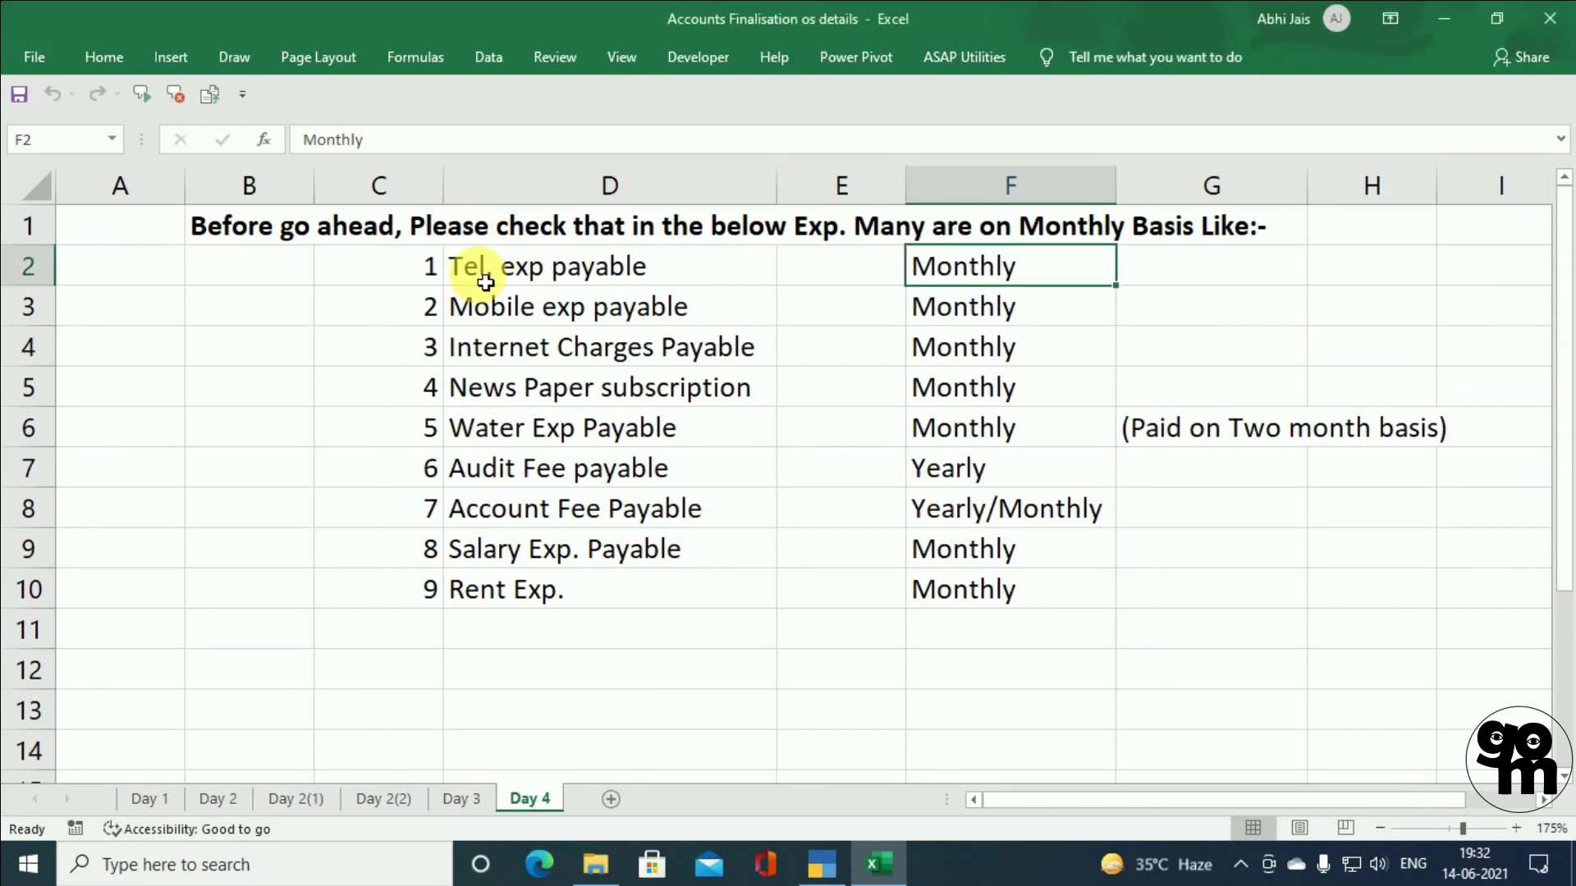
click(485, 283)
click(494, 320)
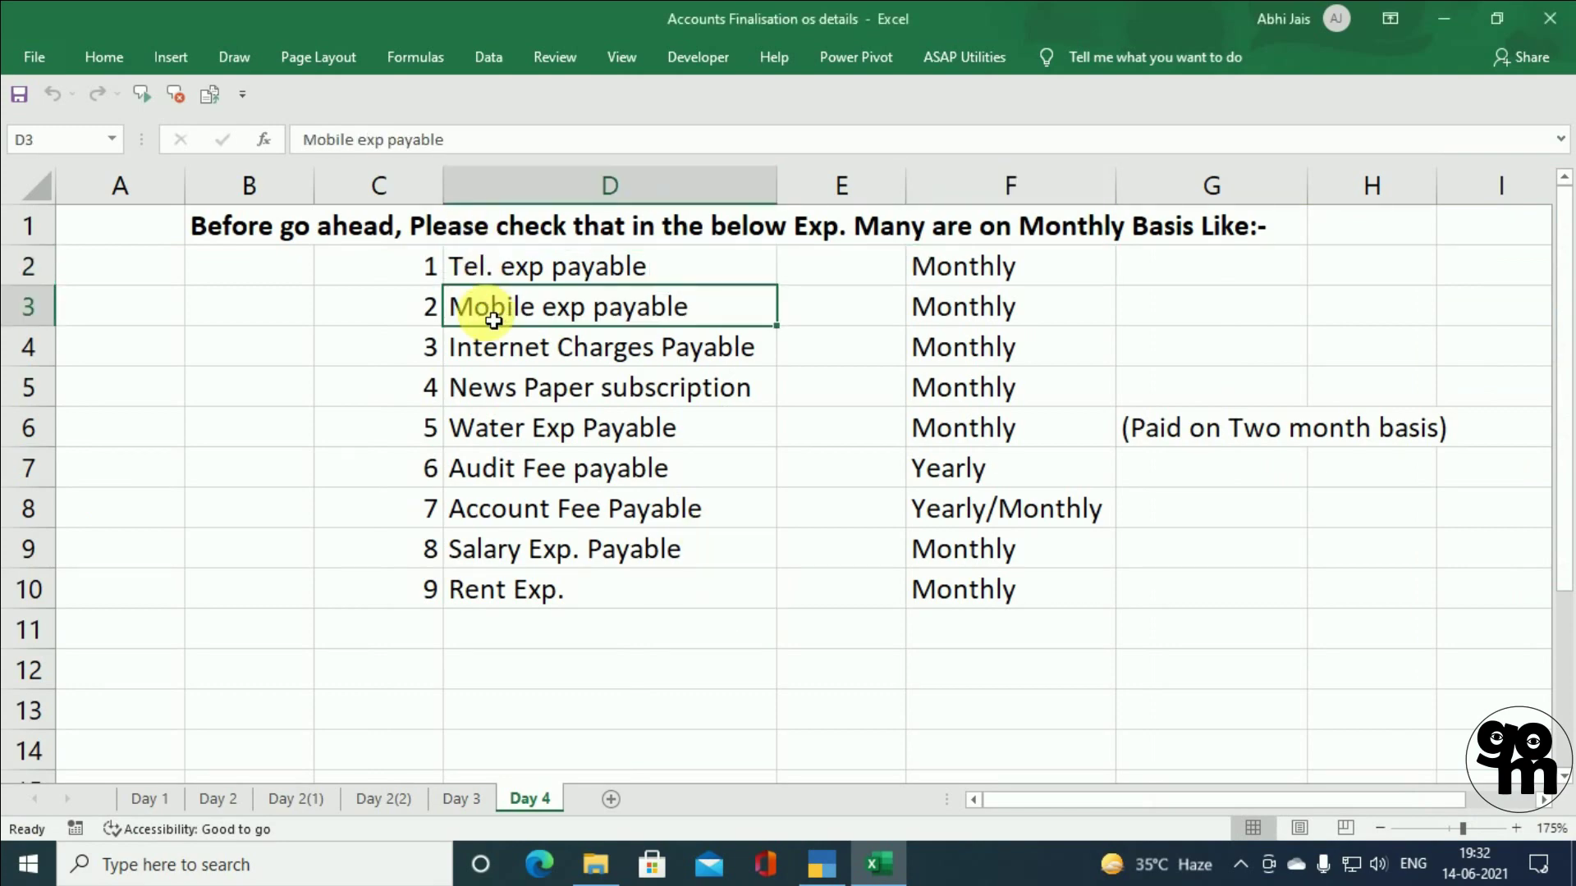
click(502, 353)
- Return to TallyPrime and select the Telephone Exp row in the monthly Indirect Expenses summary
key(alt+Tab)
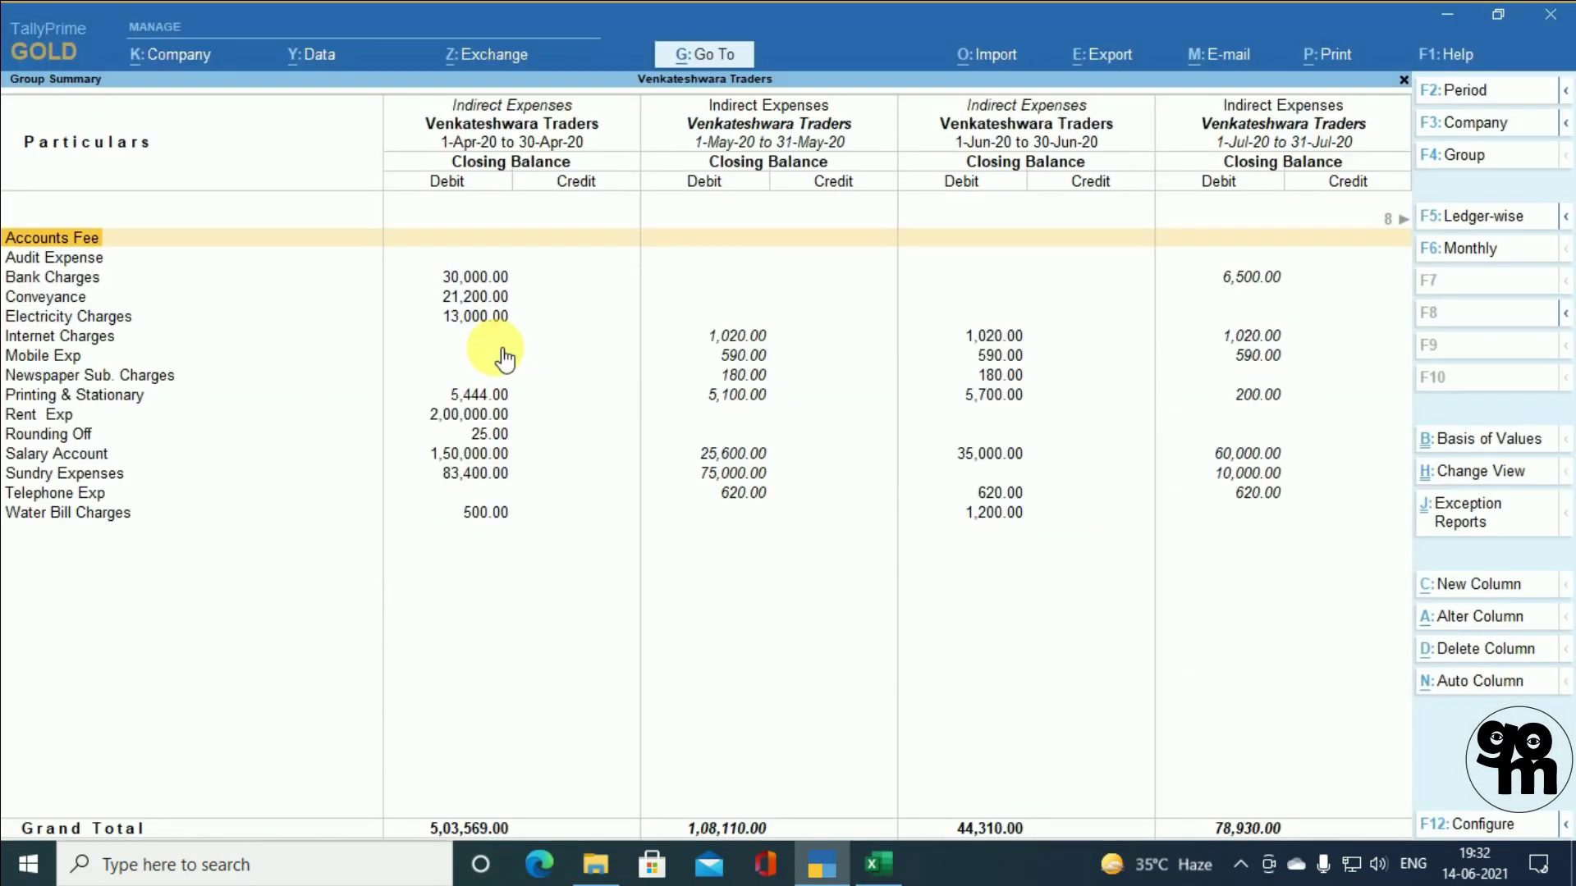
key(Down)
key(Down)
key(Down)
key(Down)
key(Down)
key(Down)
key(Down)
key(Down)
key(Down)
key(Down)
key(Down)
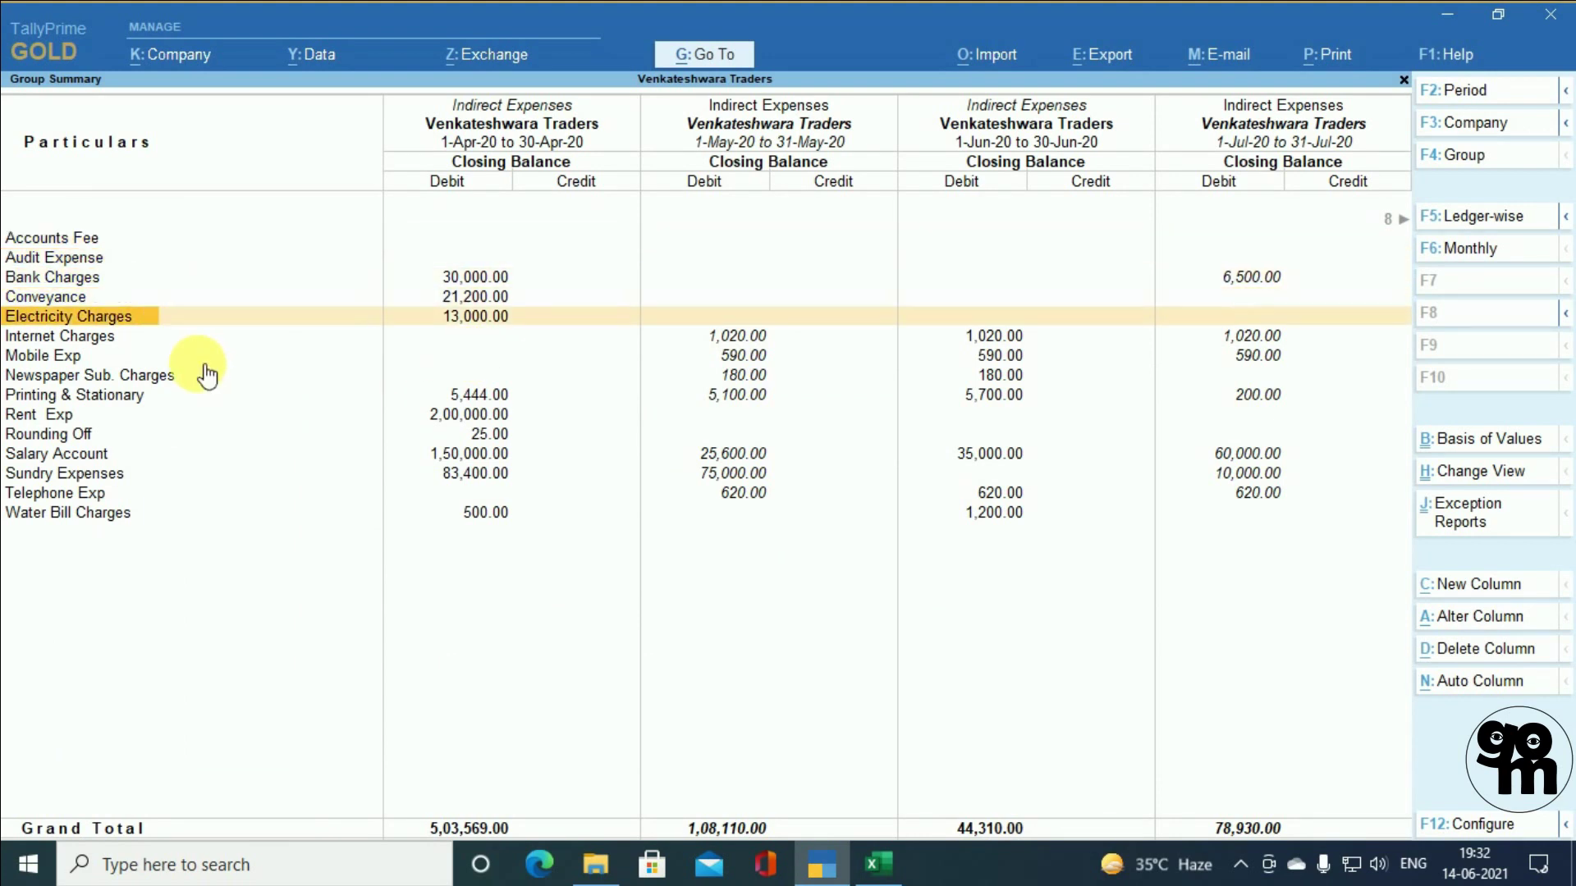
key(Down)
key(Down)
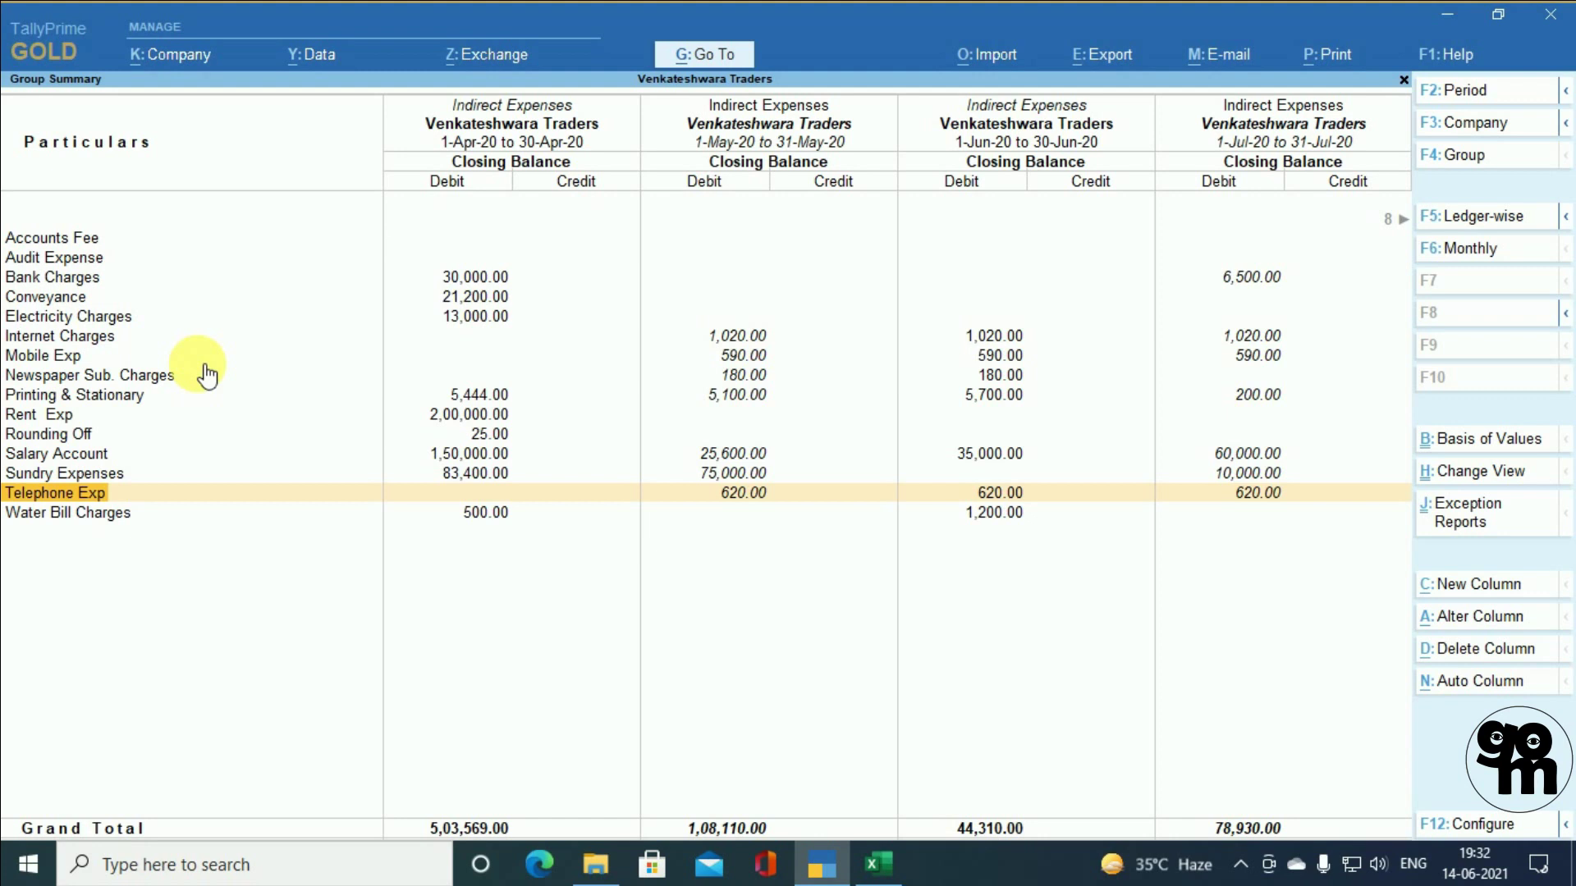
- Examine the Telephone Exp amounts month by month from April 2020 to March 2021, then return to the April column
key(Right)
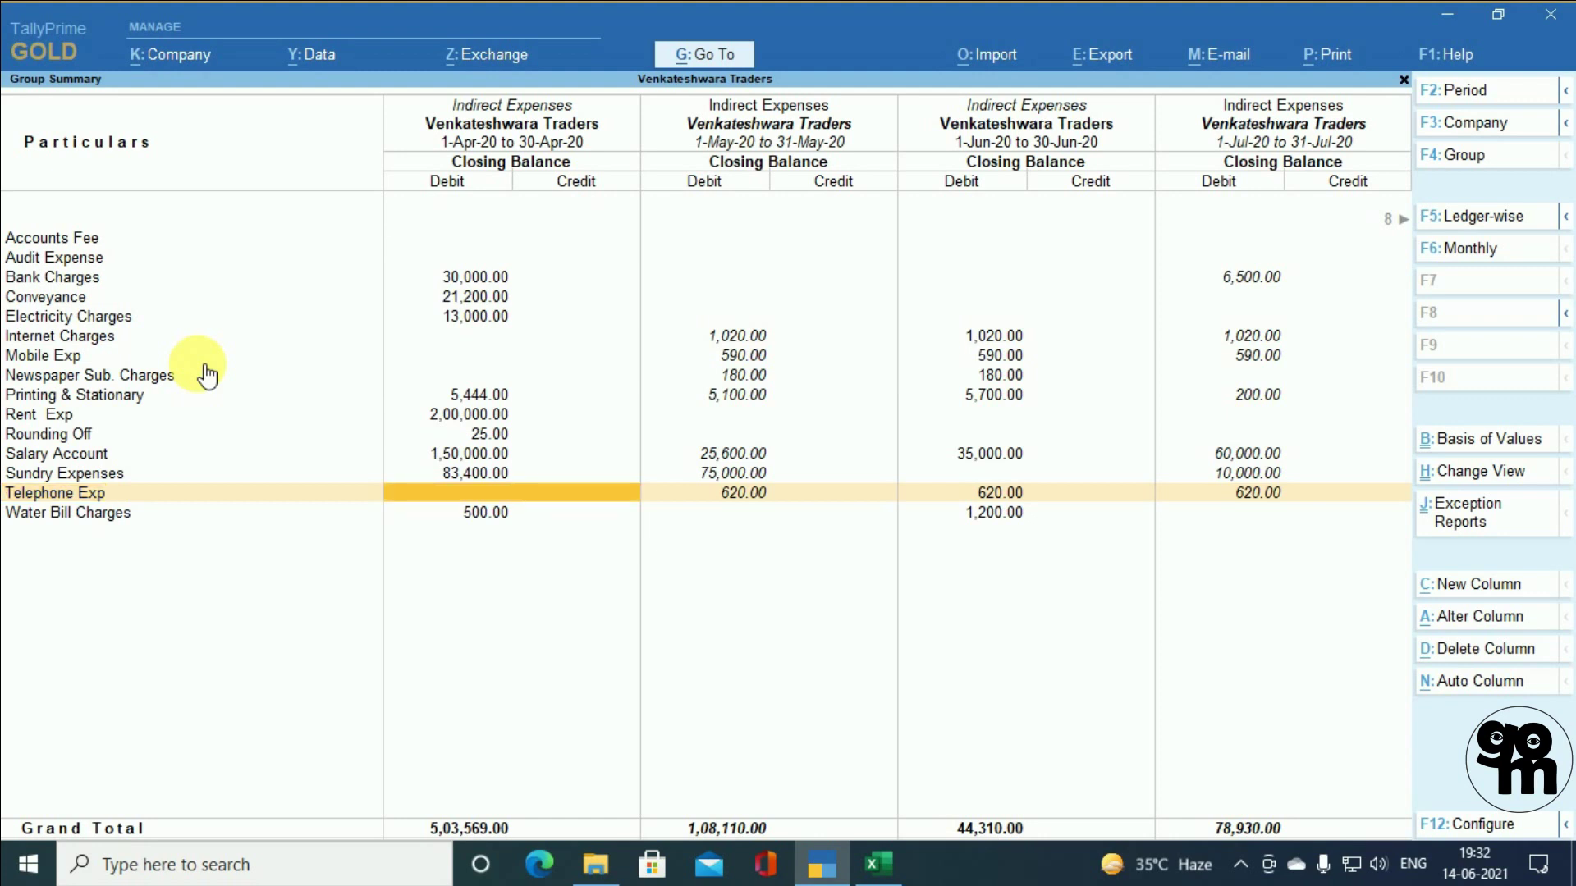
key(Right)
key(Right)
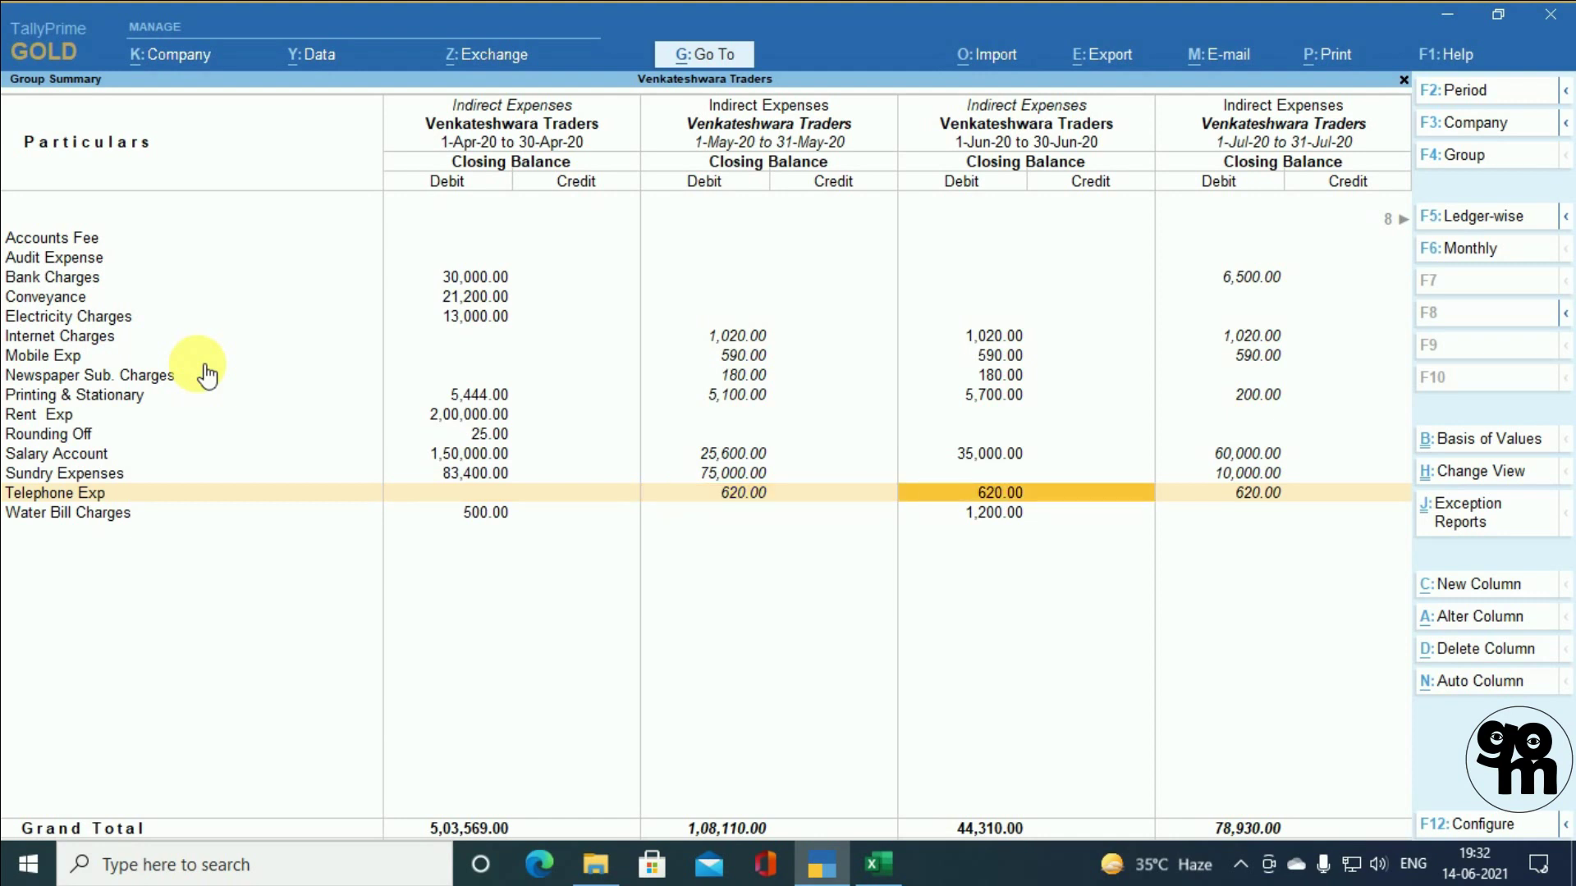
key(Right)
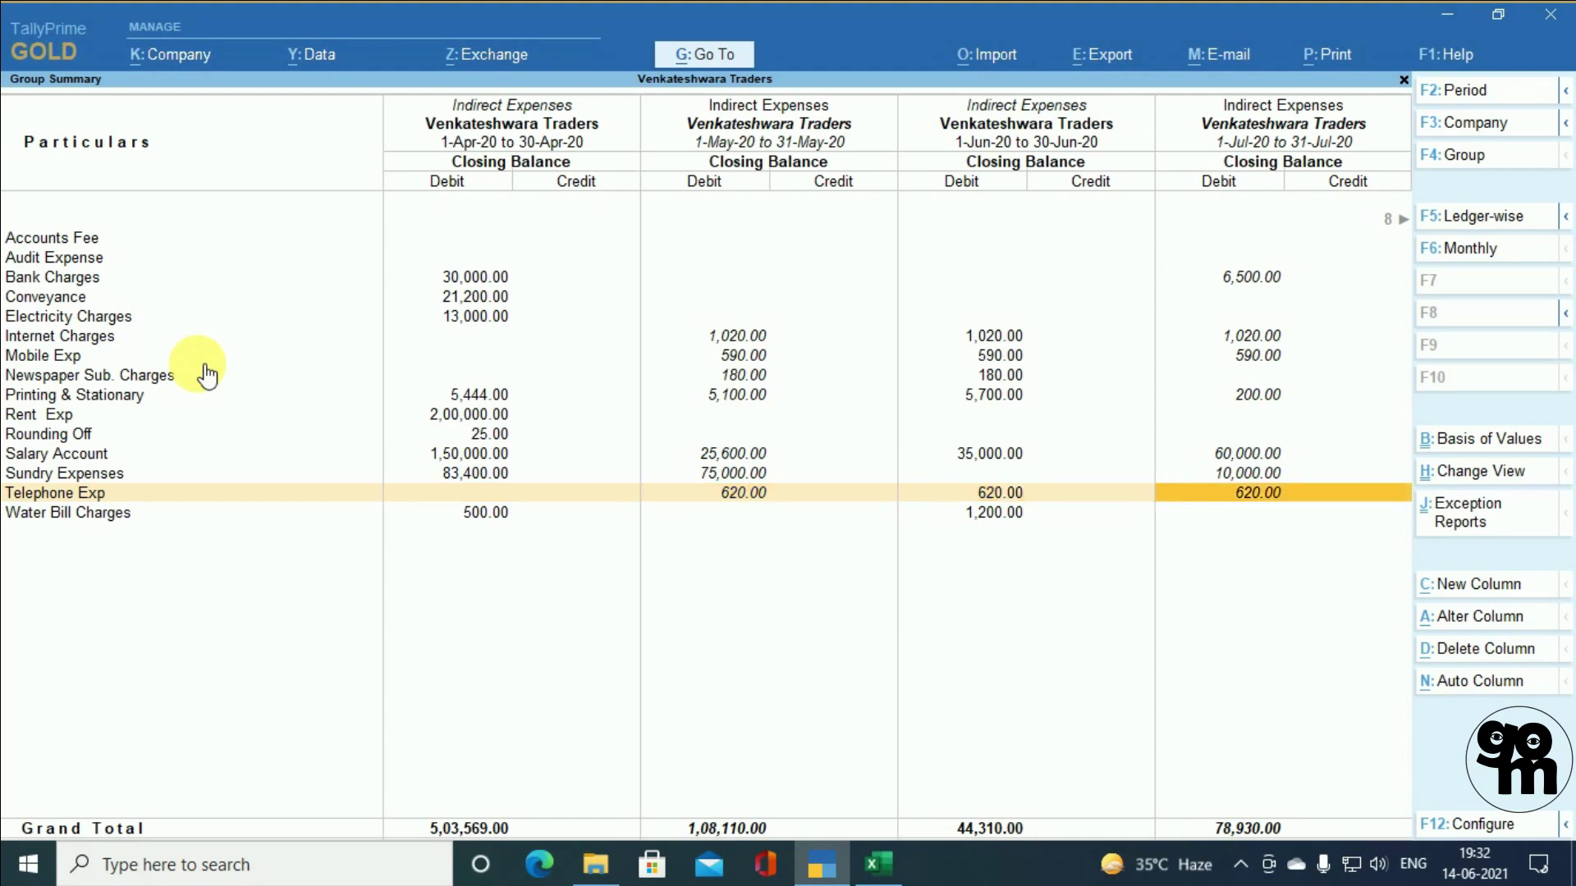
key(Right)
key(Right)
key(Right)
key(Right)
key(Right)
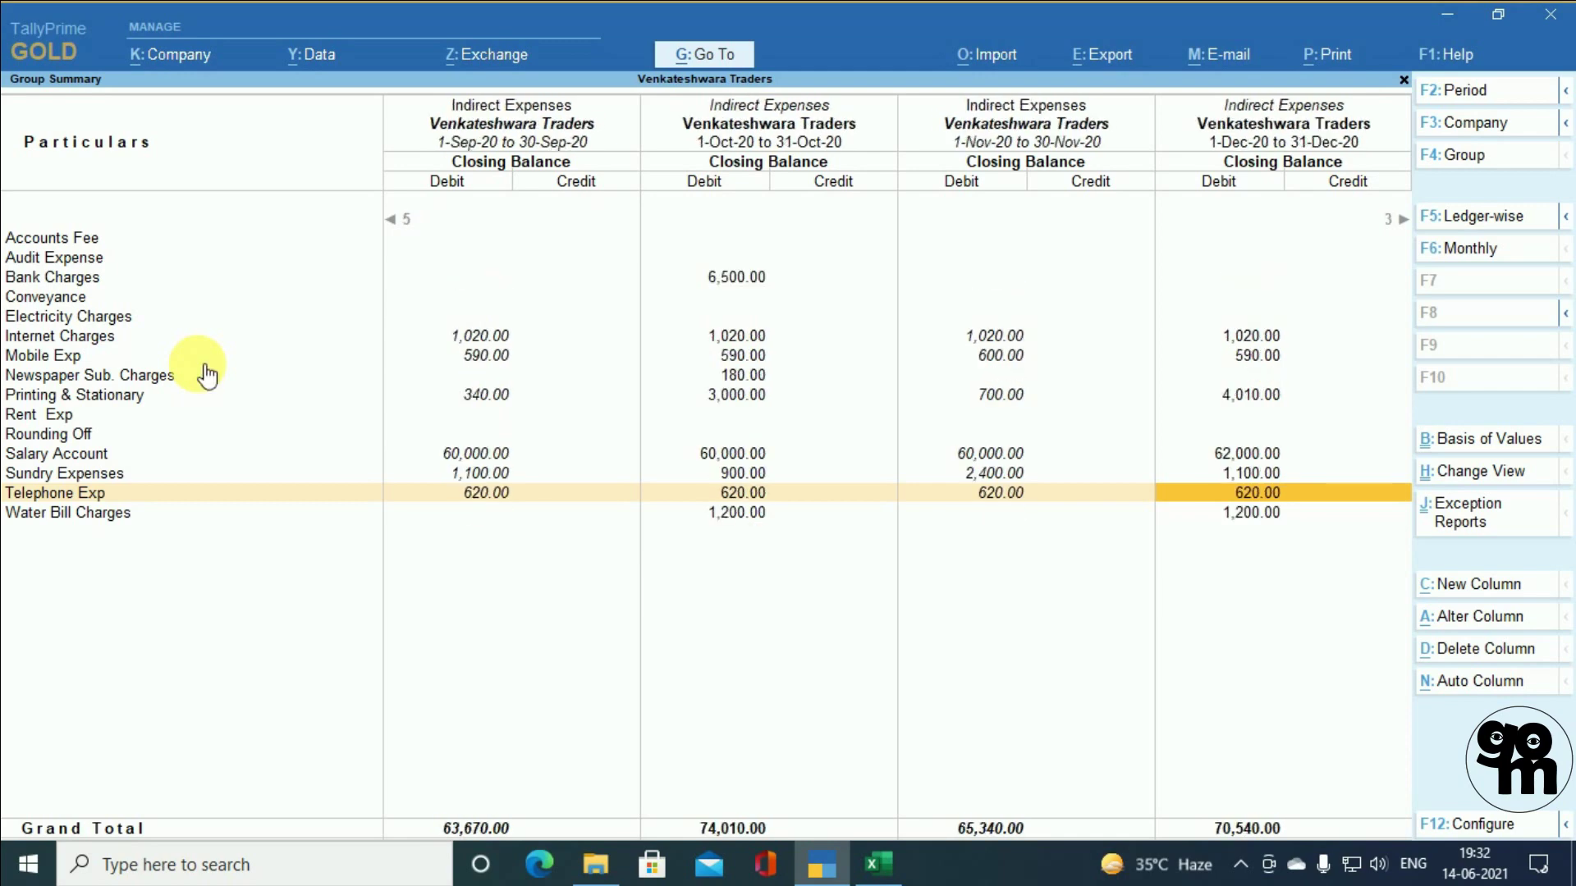
key(Right)
key(Right)
key(Right)
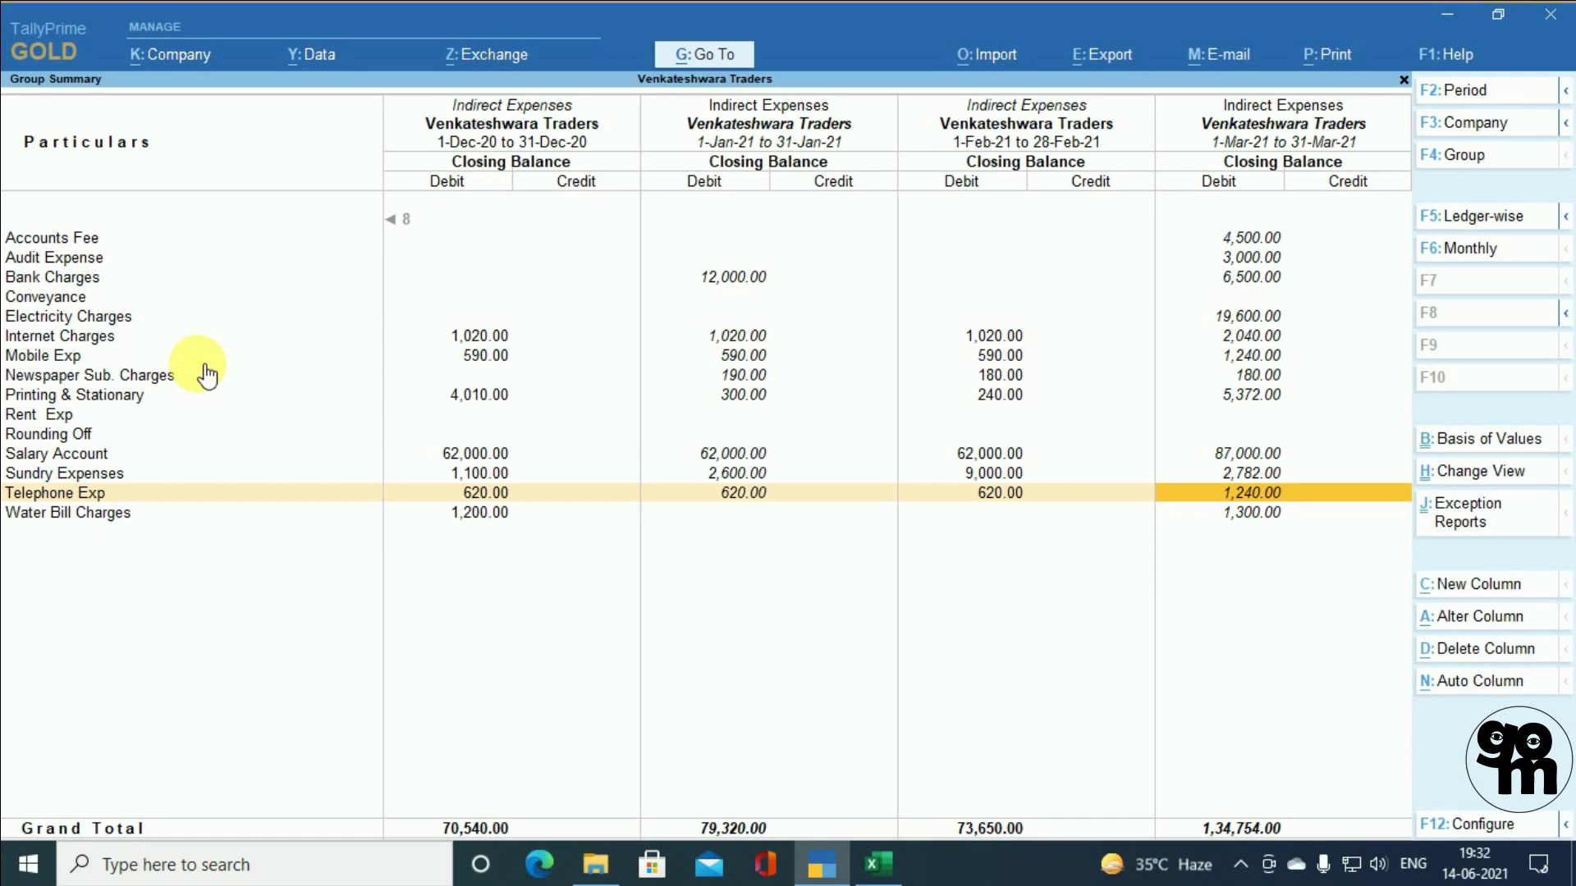
key(Left)
key(Left)
key(Left)
key(Left)
key(Left)
key(Left)
key(Left)
key(Left)
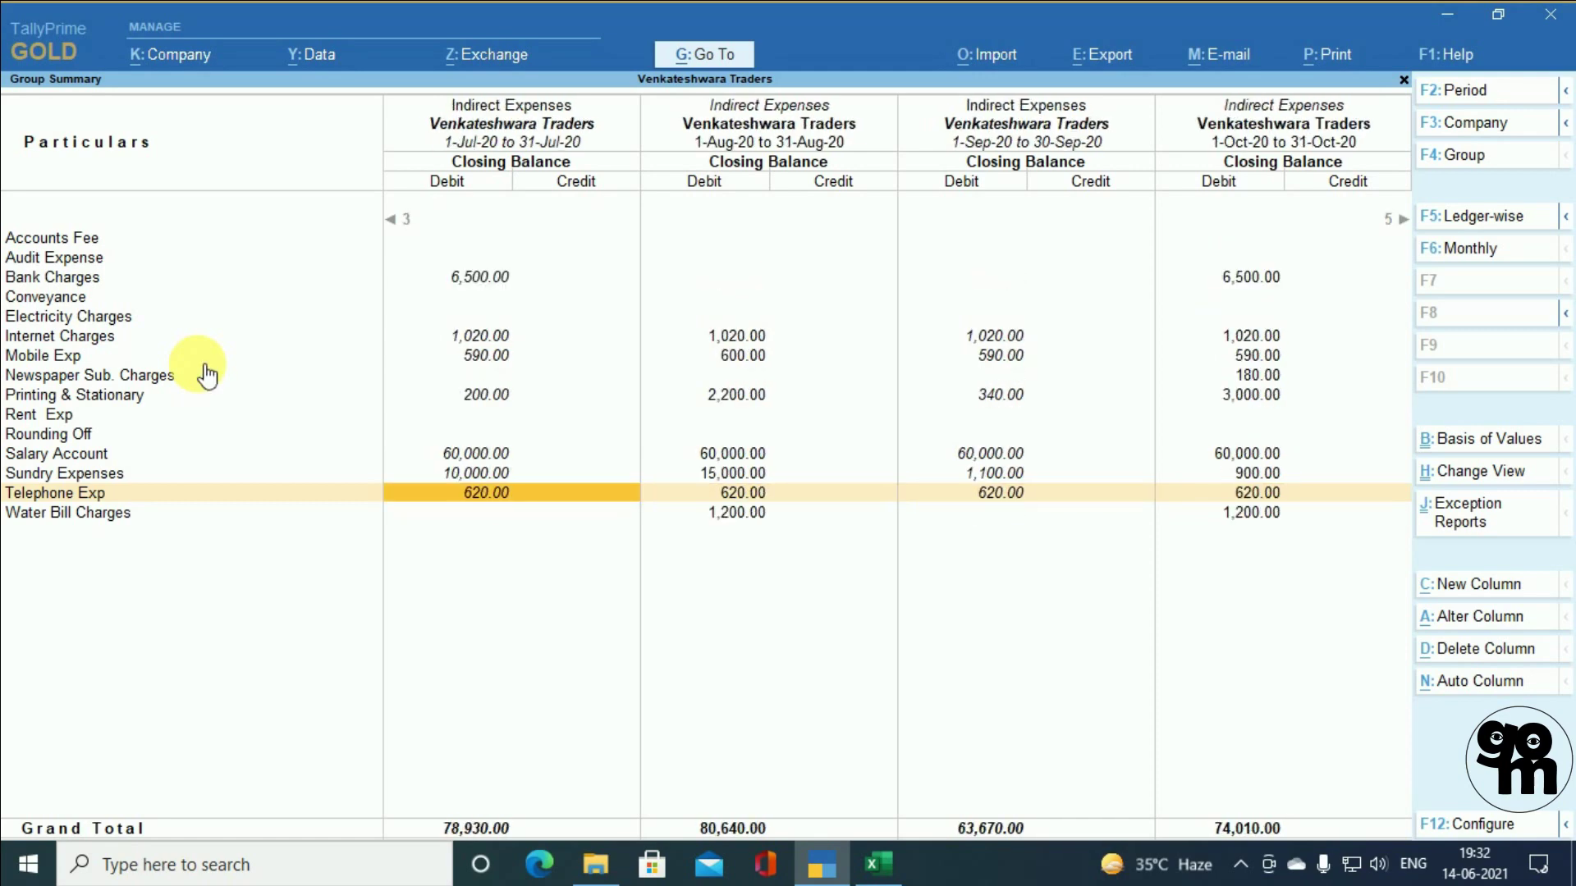
key(Left)
key(Left)
key(Left)
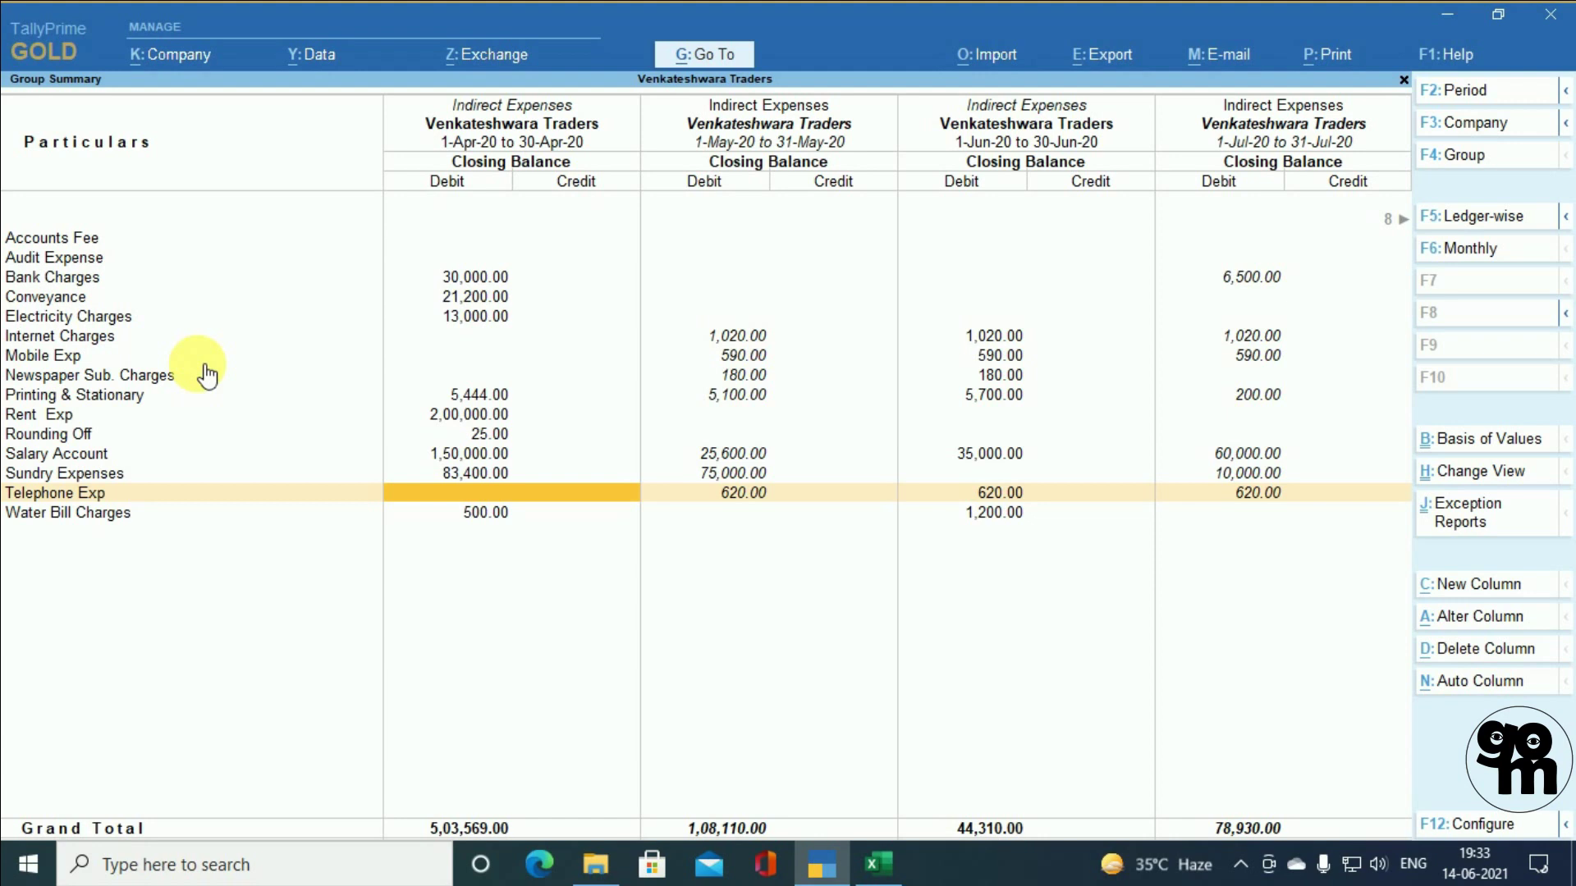
- Inspect the May 2020 Telephone Exp payment voucher, including its narration, then return to the monthly Indirect Expenses summary
key(Right)
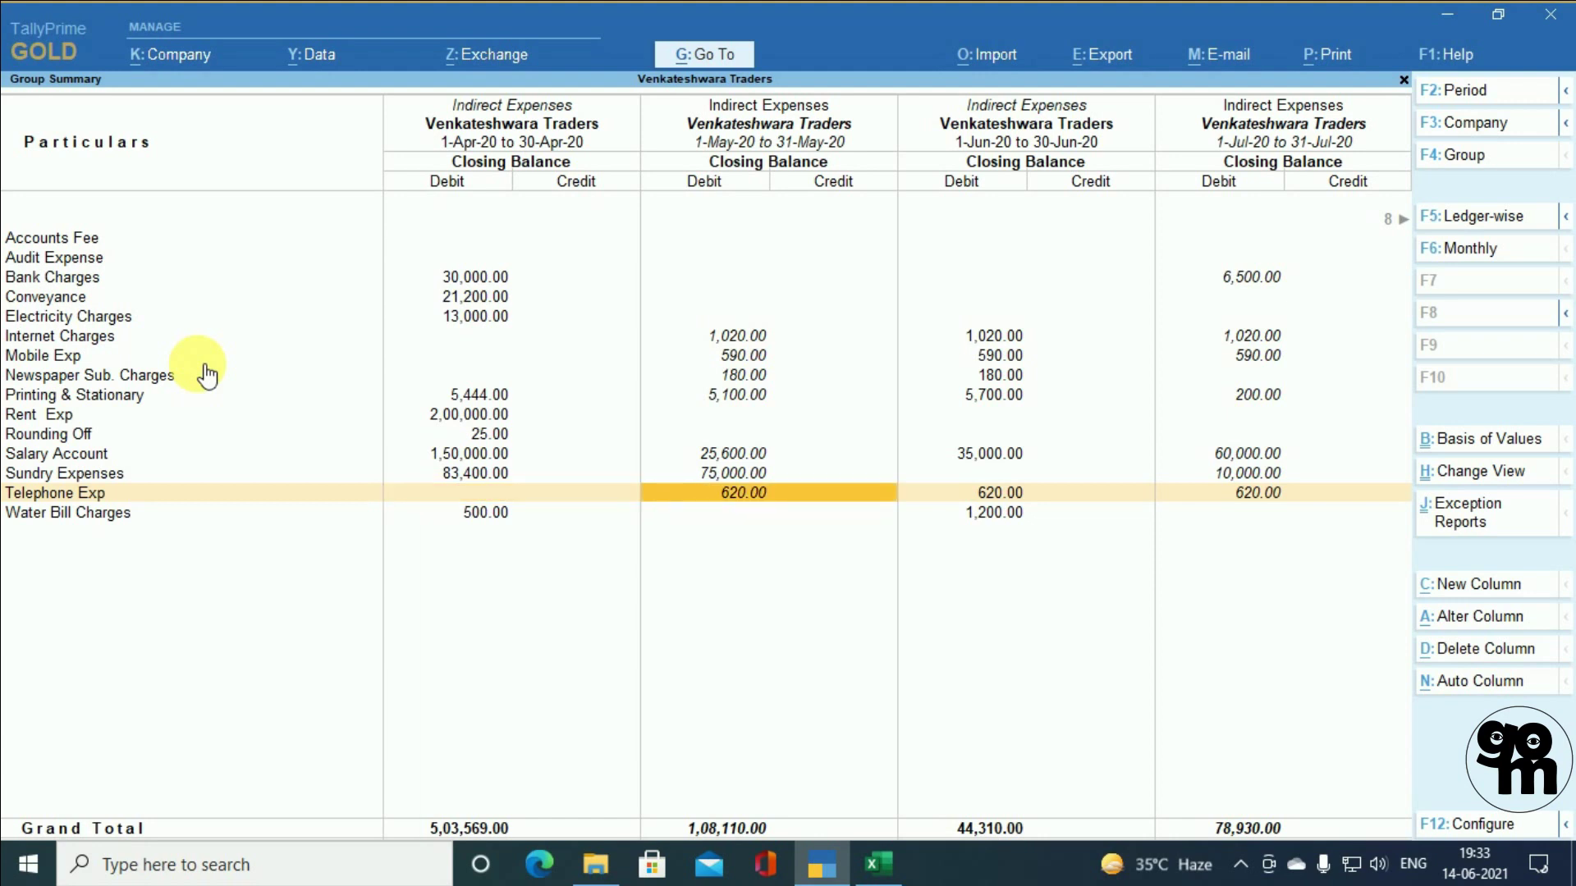
key(Return)
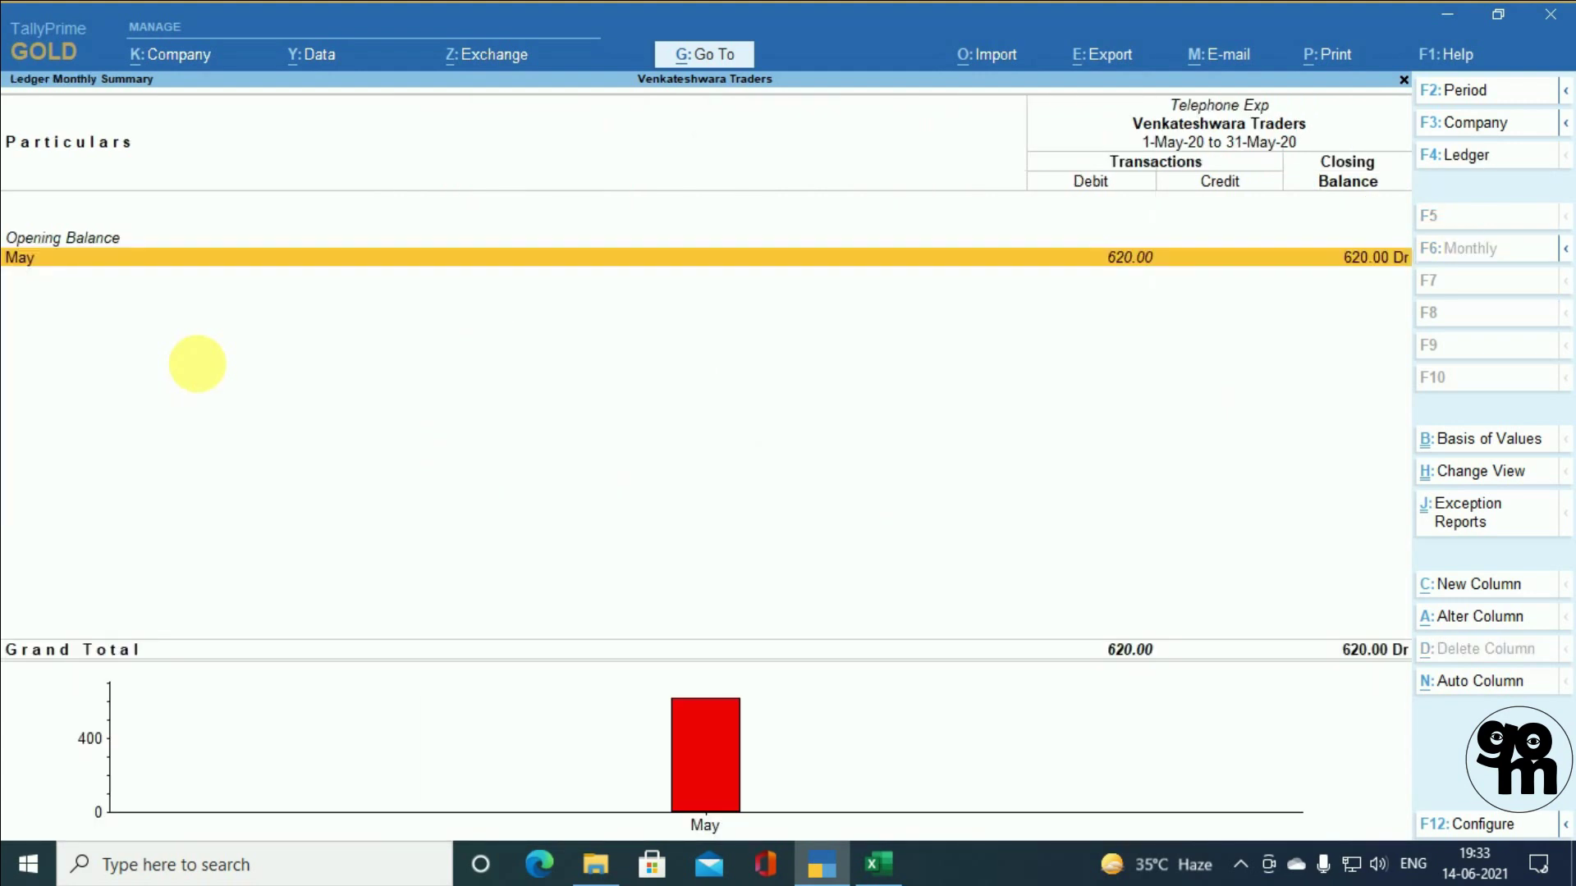
key(Return)
key(Return)
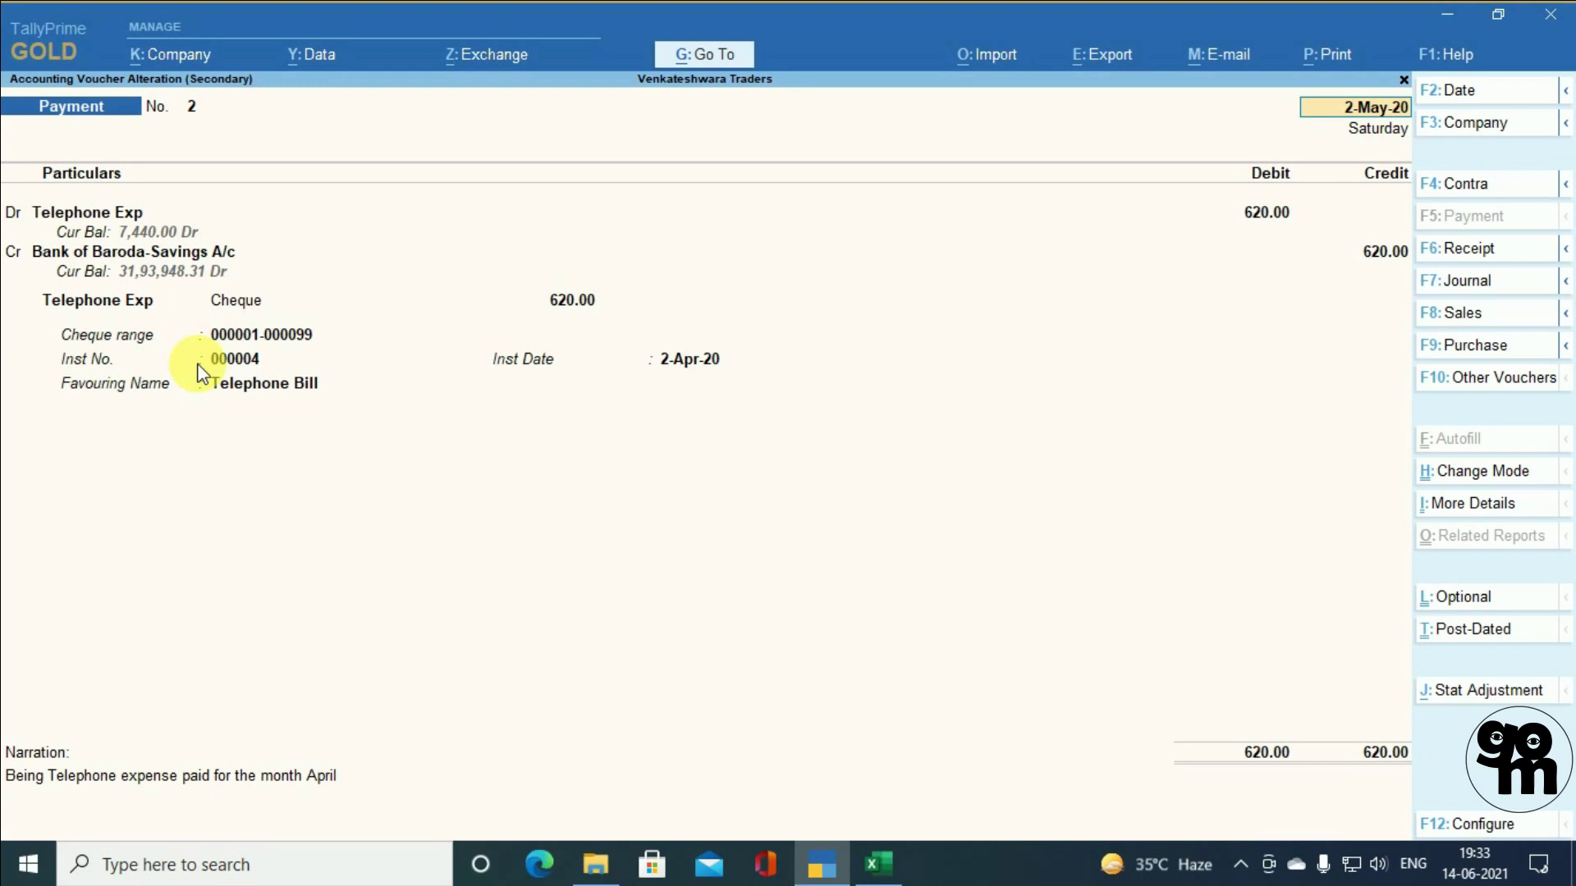
key(BackSpace)
key(Escape)
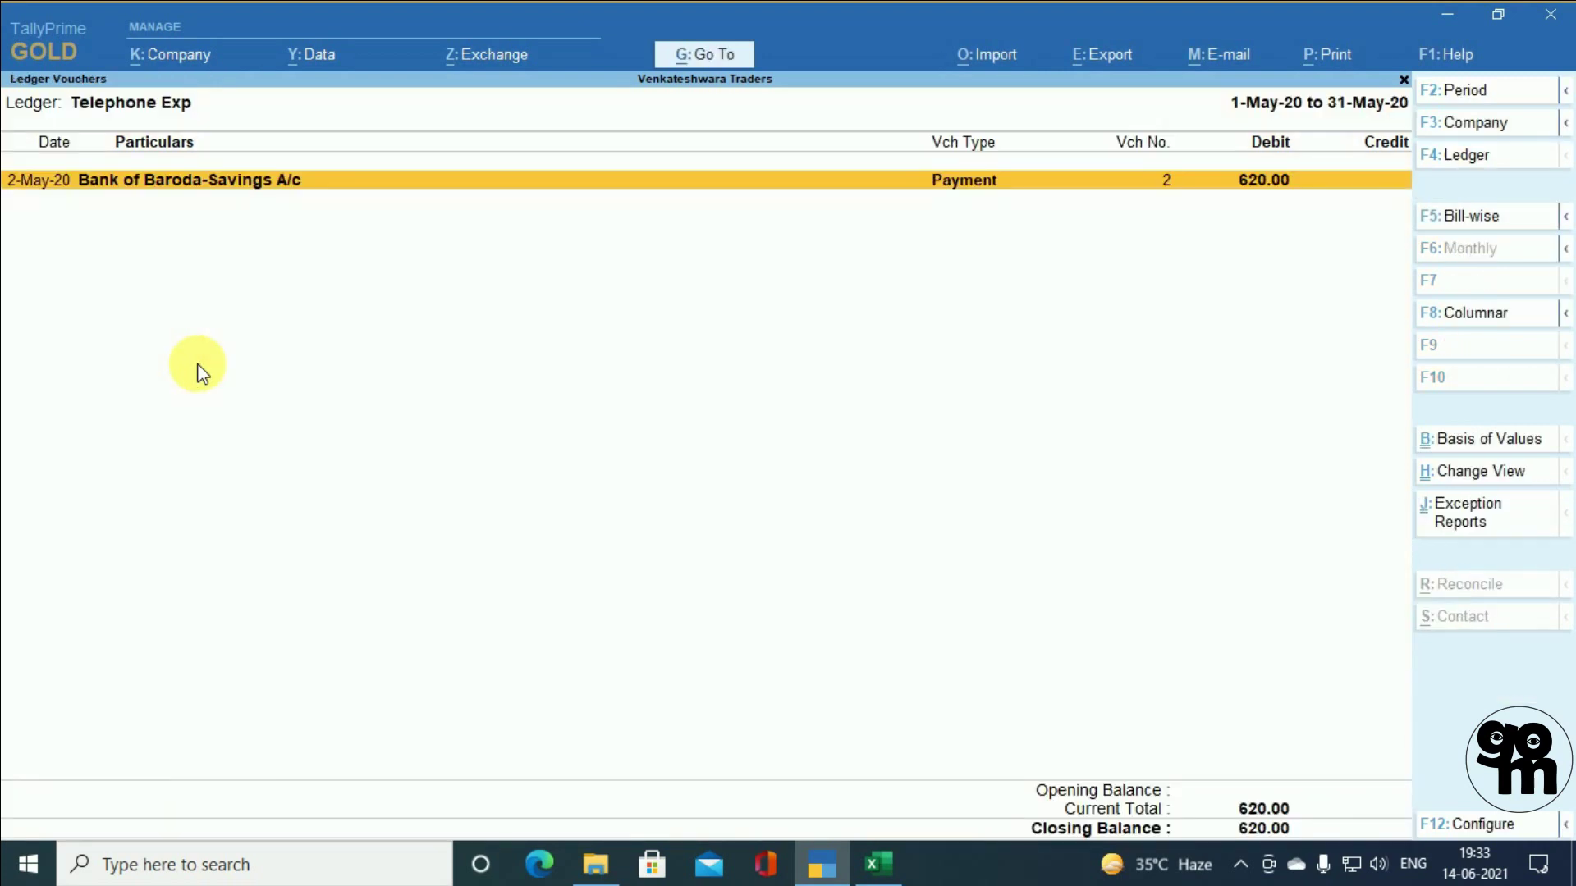
key(Escape)
key(Escape)
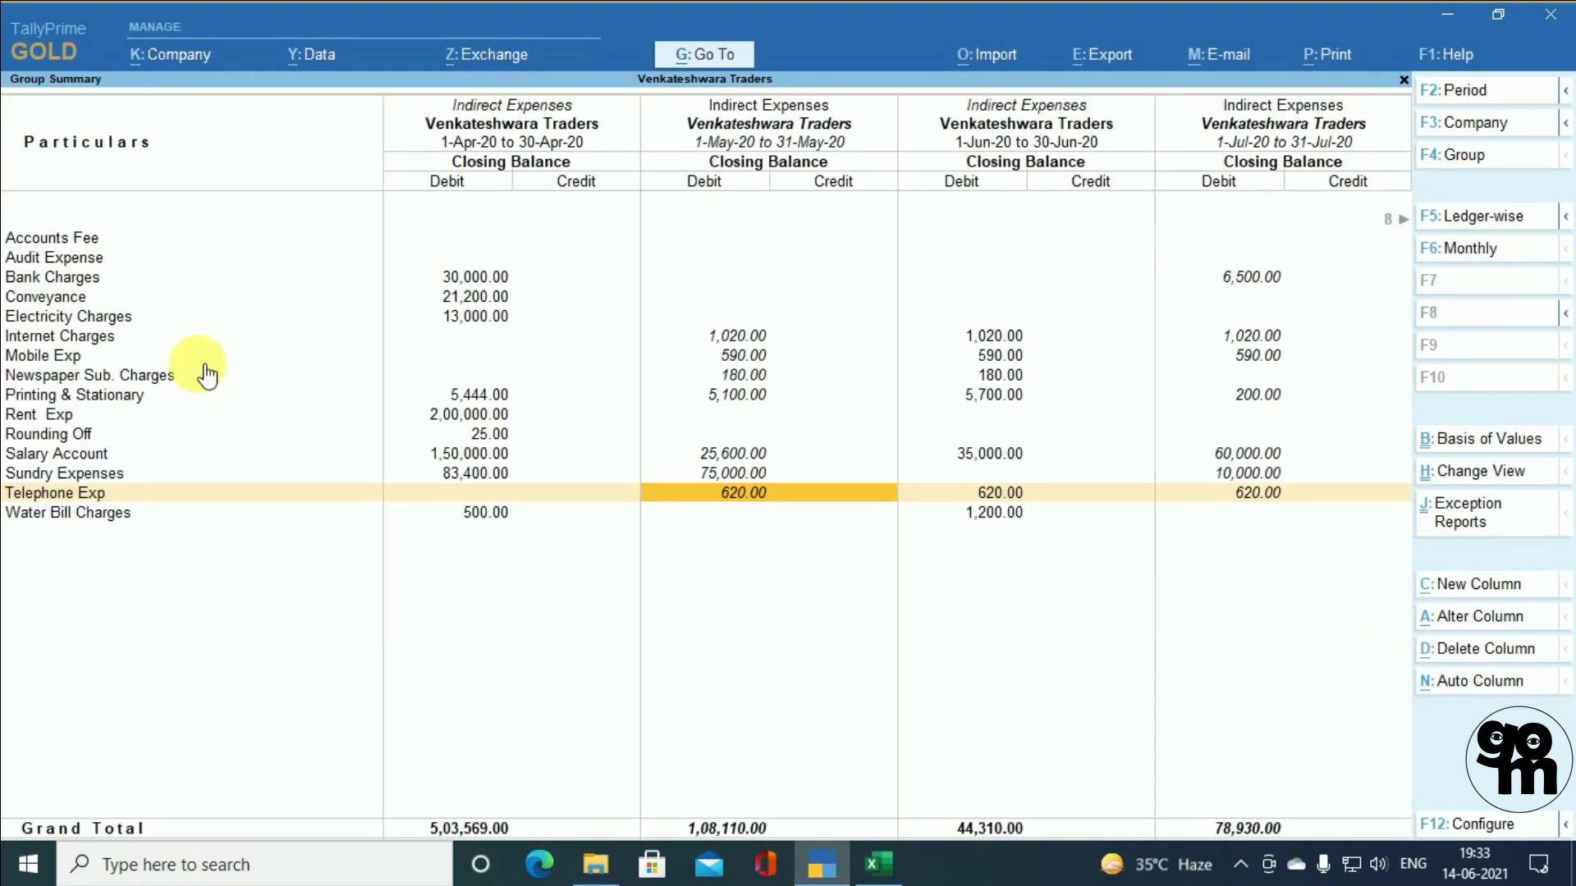
- Open the Telephone Exp ledger vouchers for May 2020 and extend the period to 1-Apr-20 through 31-Mar-21
key(Return)
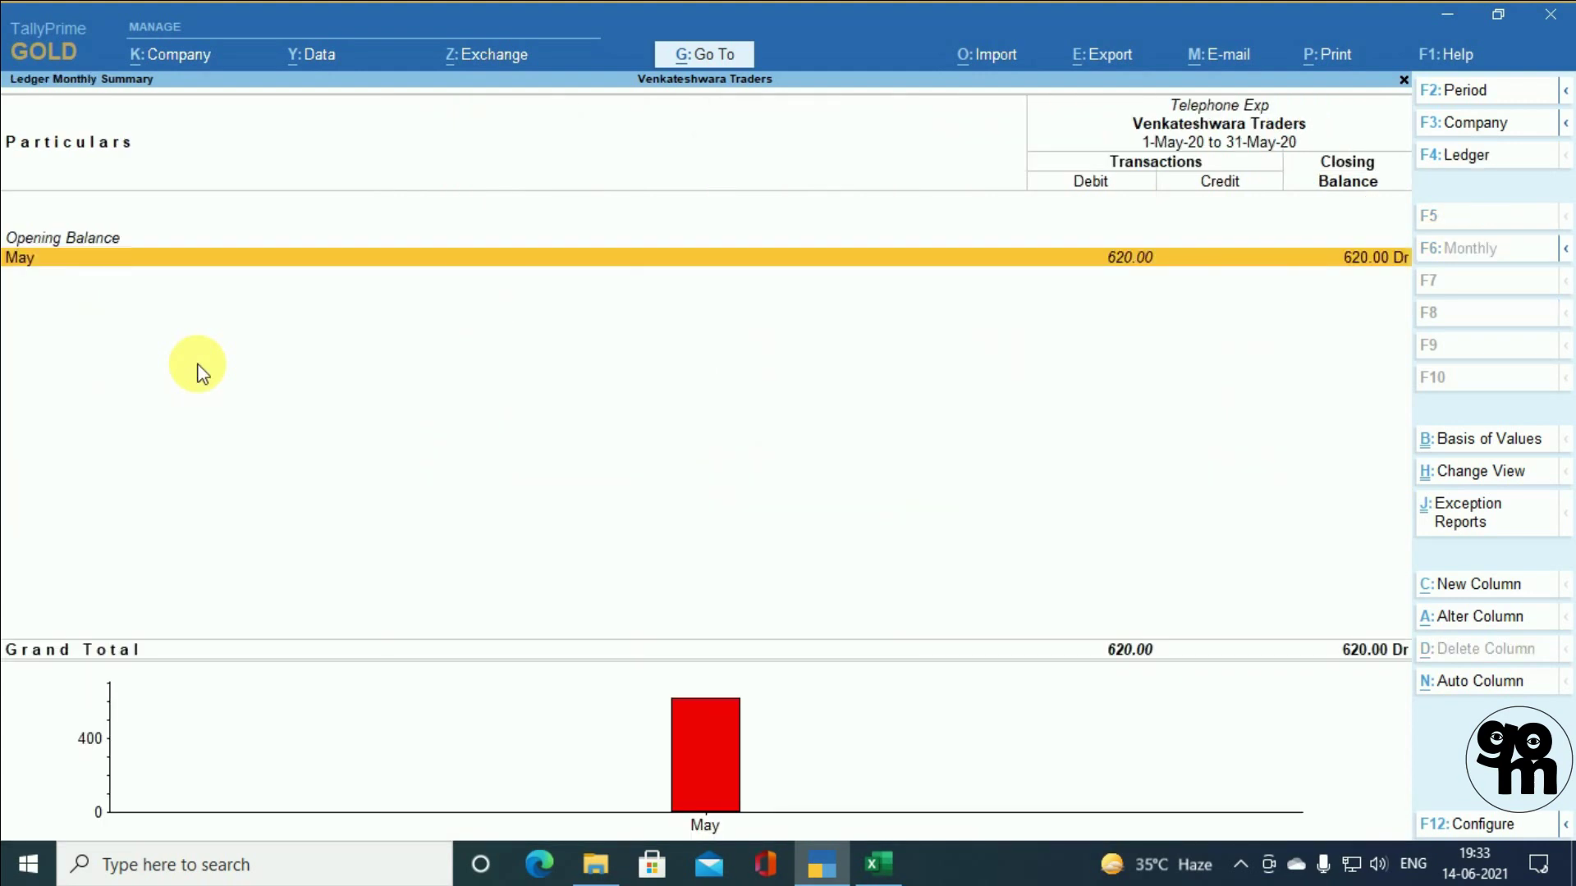
key(Return)
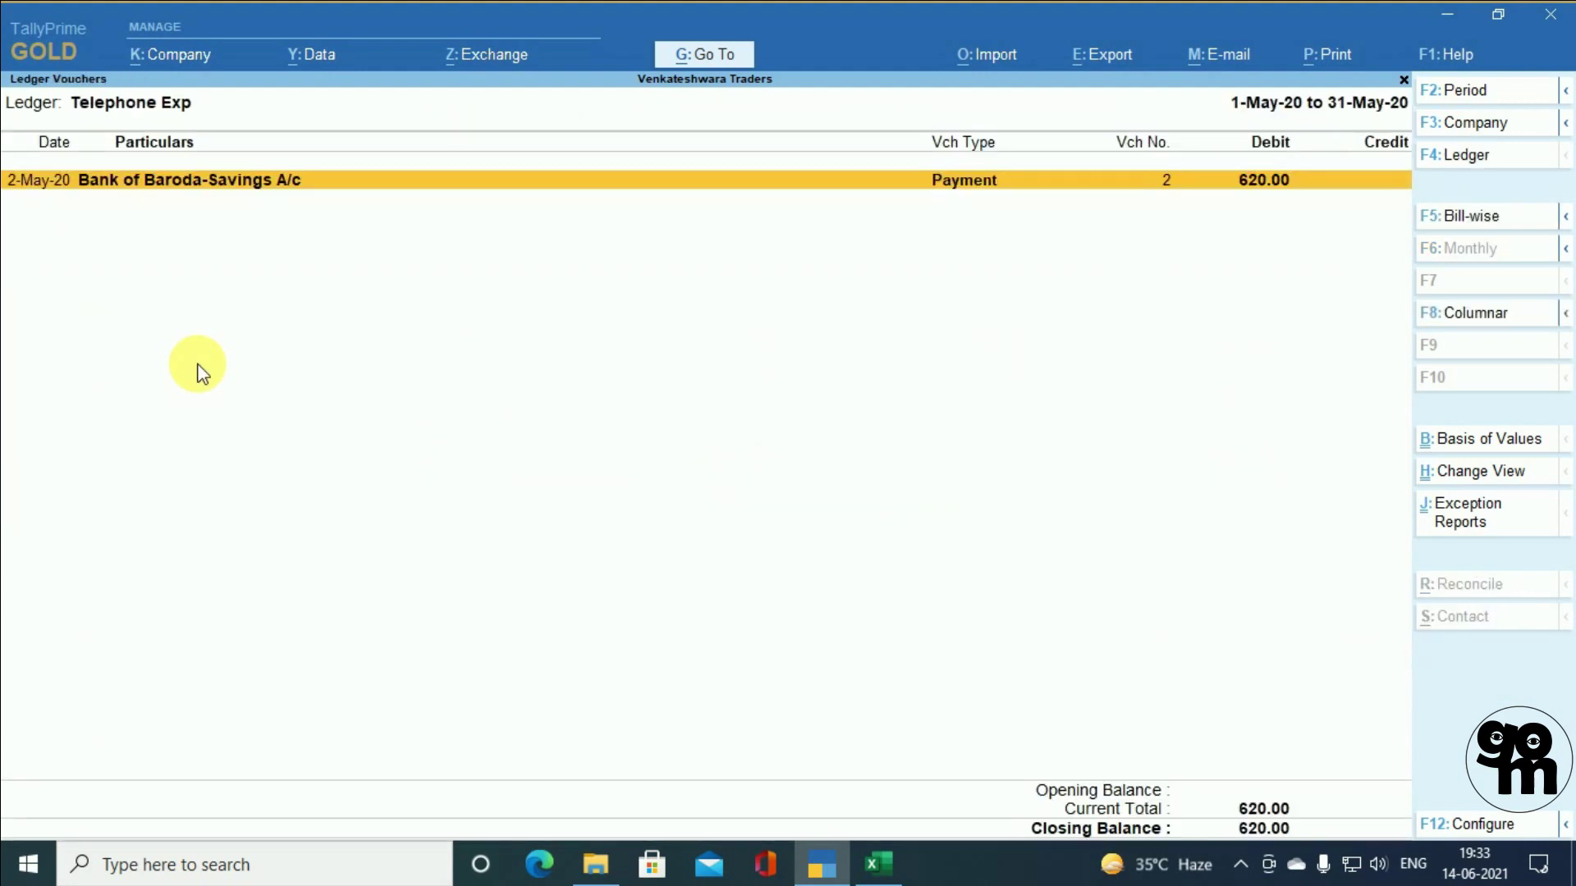
key(F2)
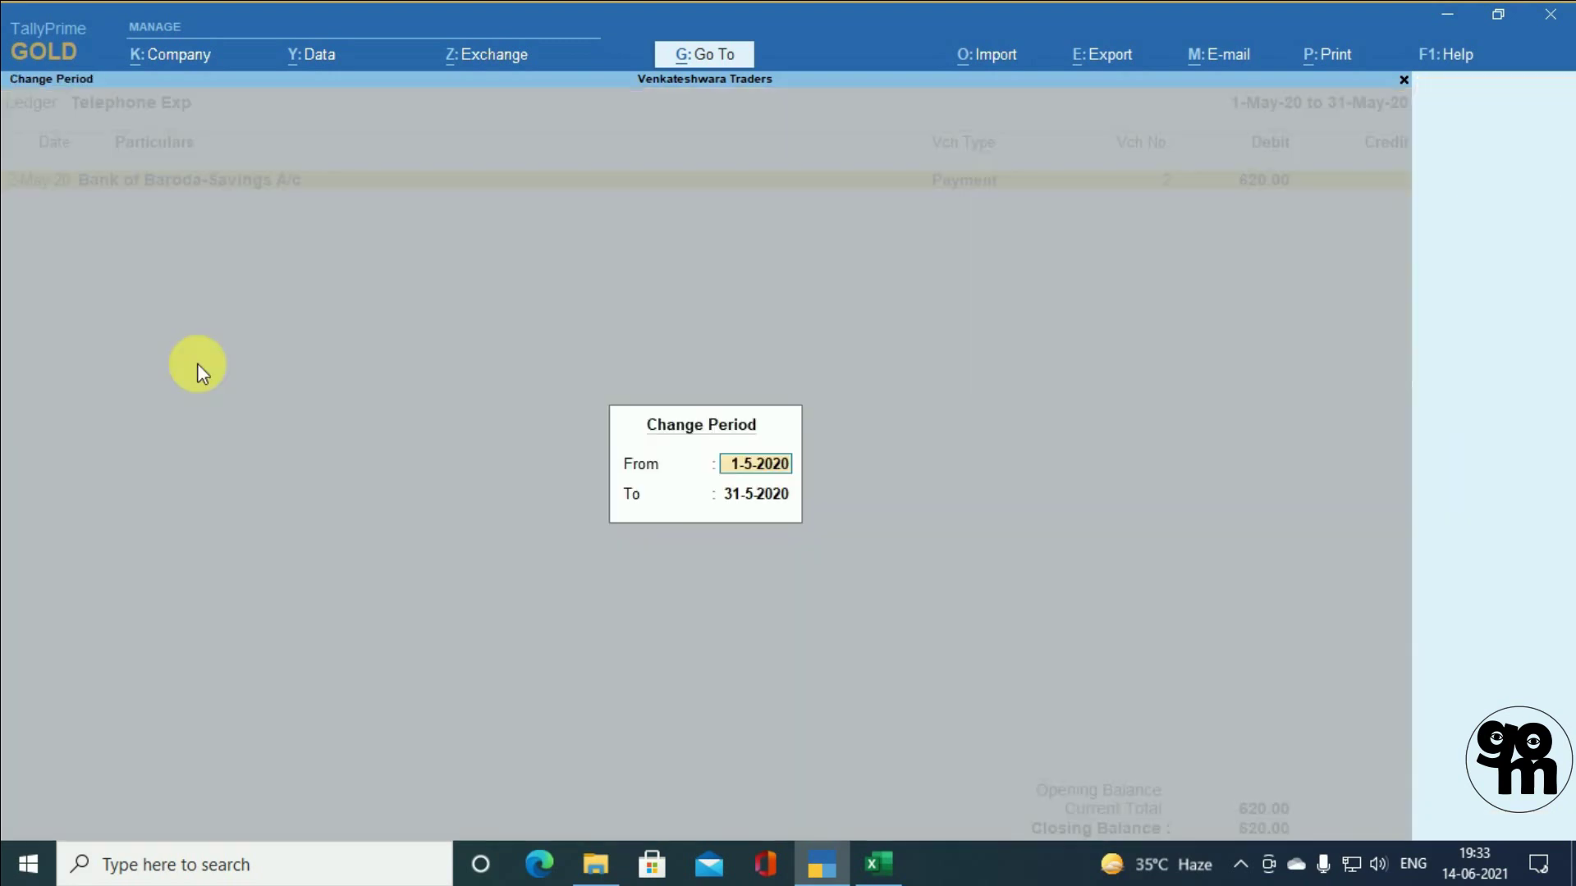
key(BackSpace)
key(Return)
key(BackSpace)
key(Return)
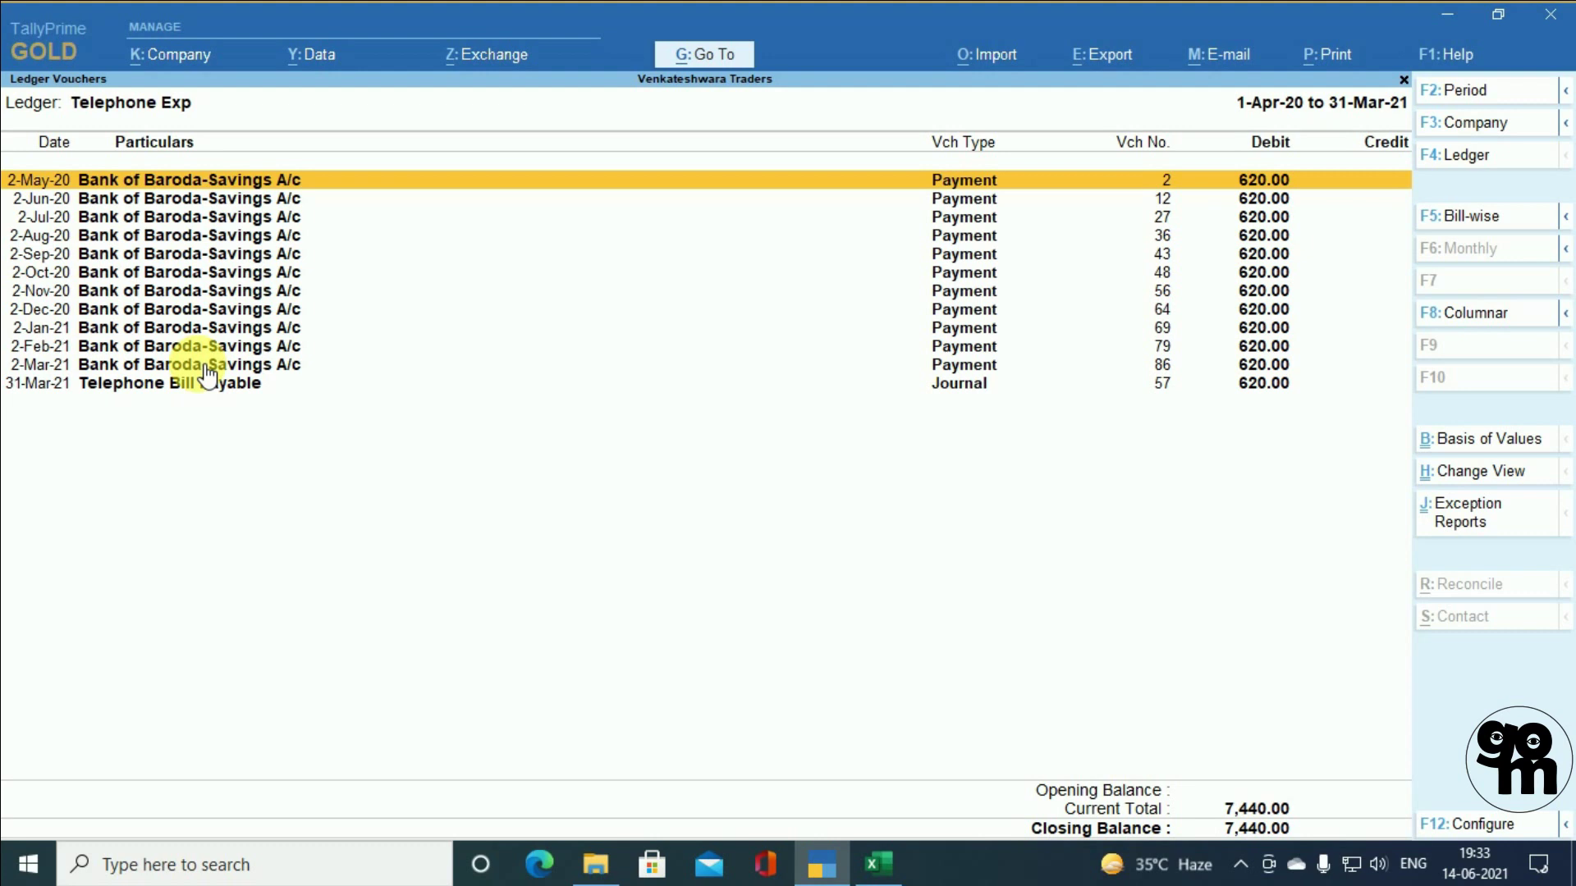
- Go through the Telephone Exp ledger vouchers one by one, from the 2-May-20 payment to the 31-Mar-21 journal
key(Down)
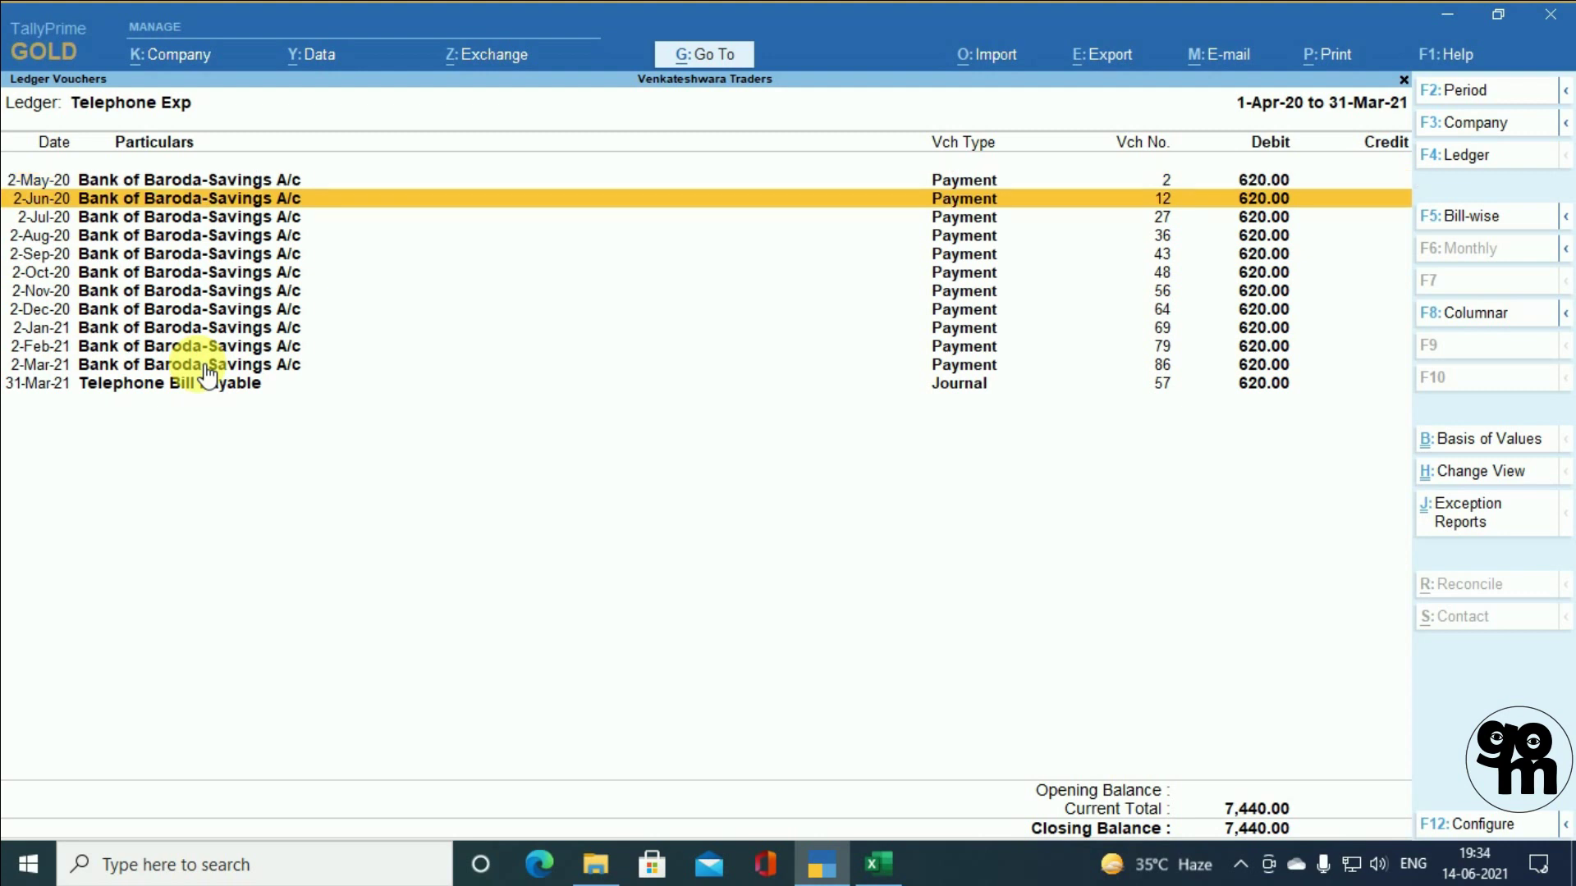
key(Down)
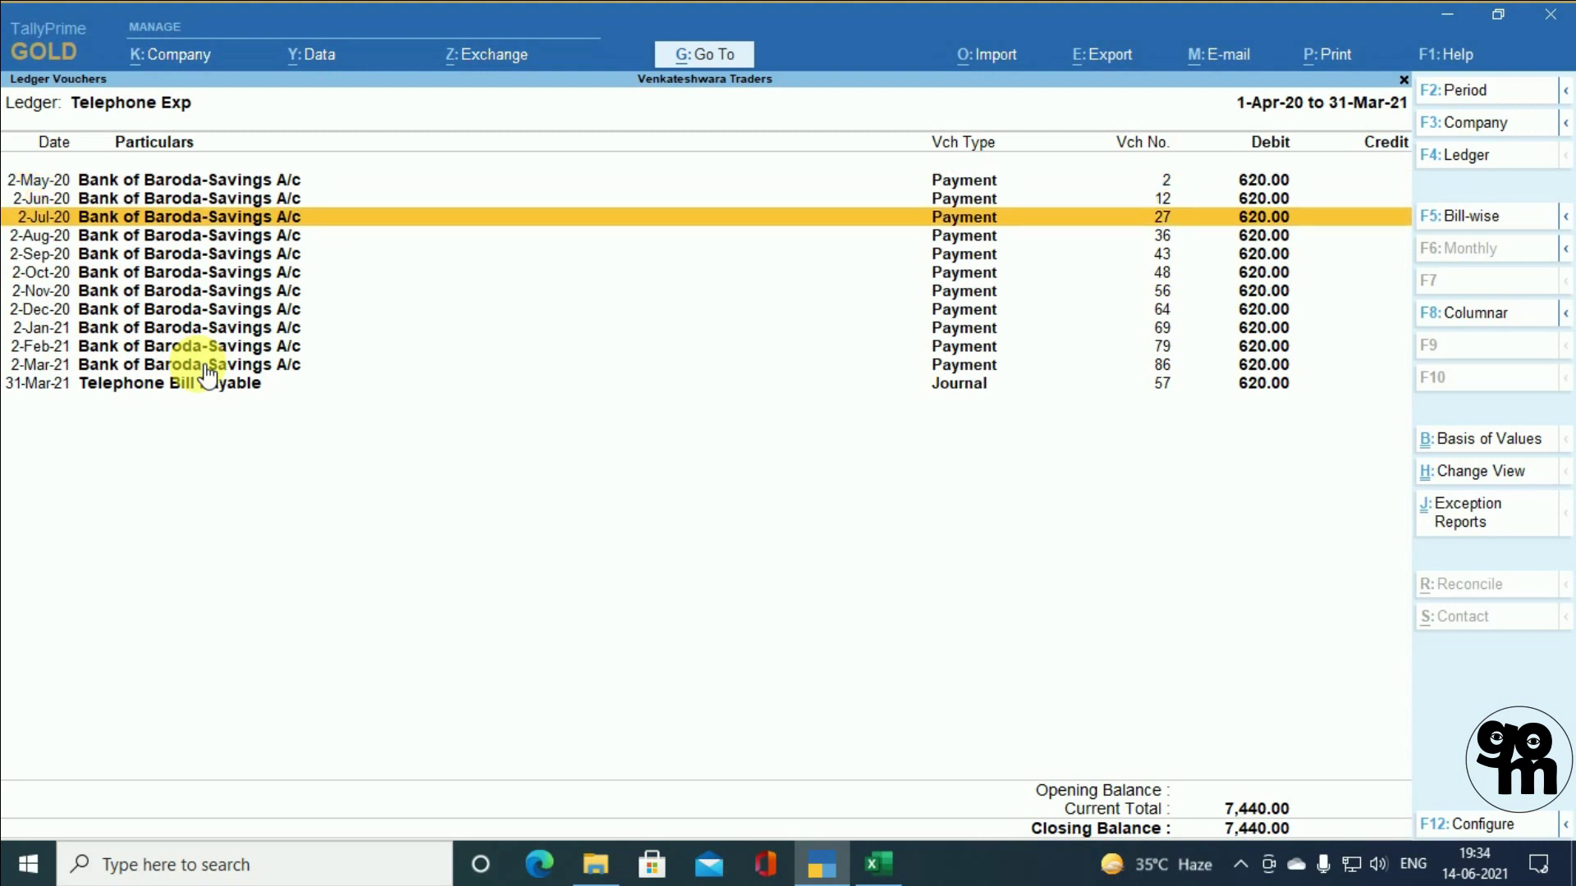
key(Down)
key(Down)
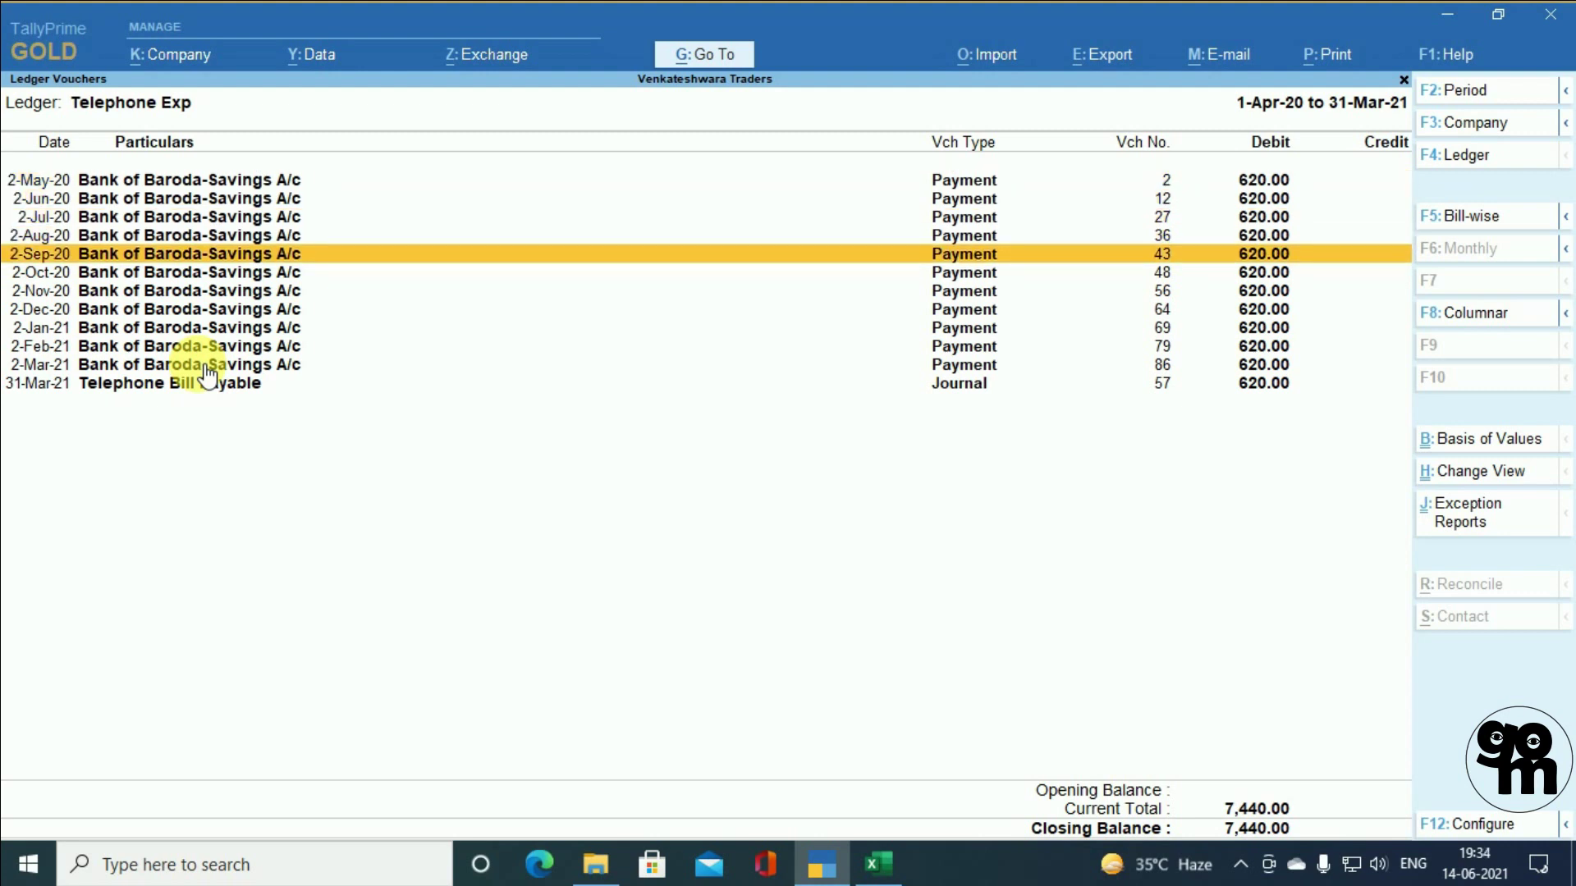
key(Down)
key(Down)
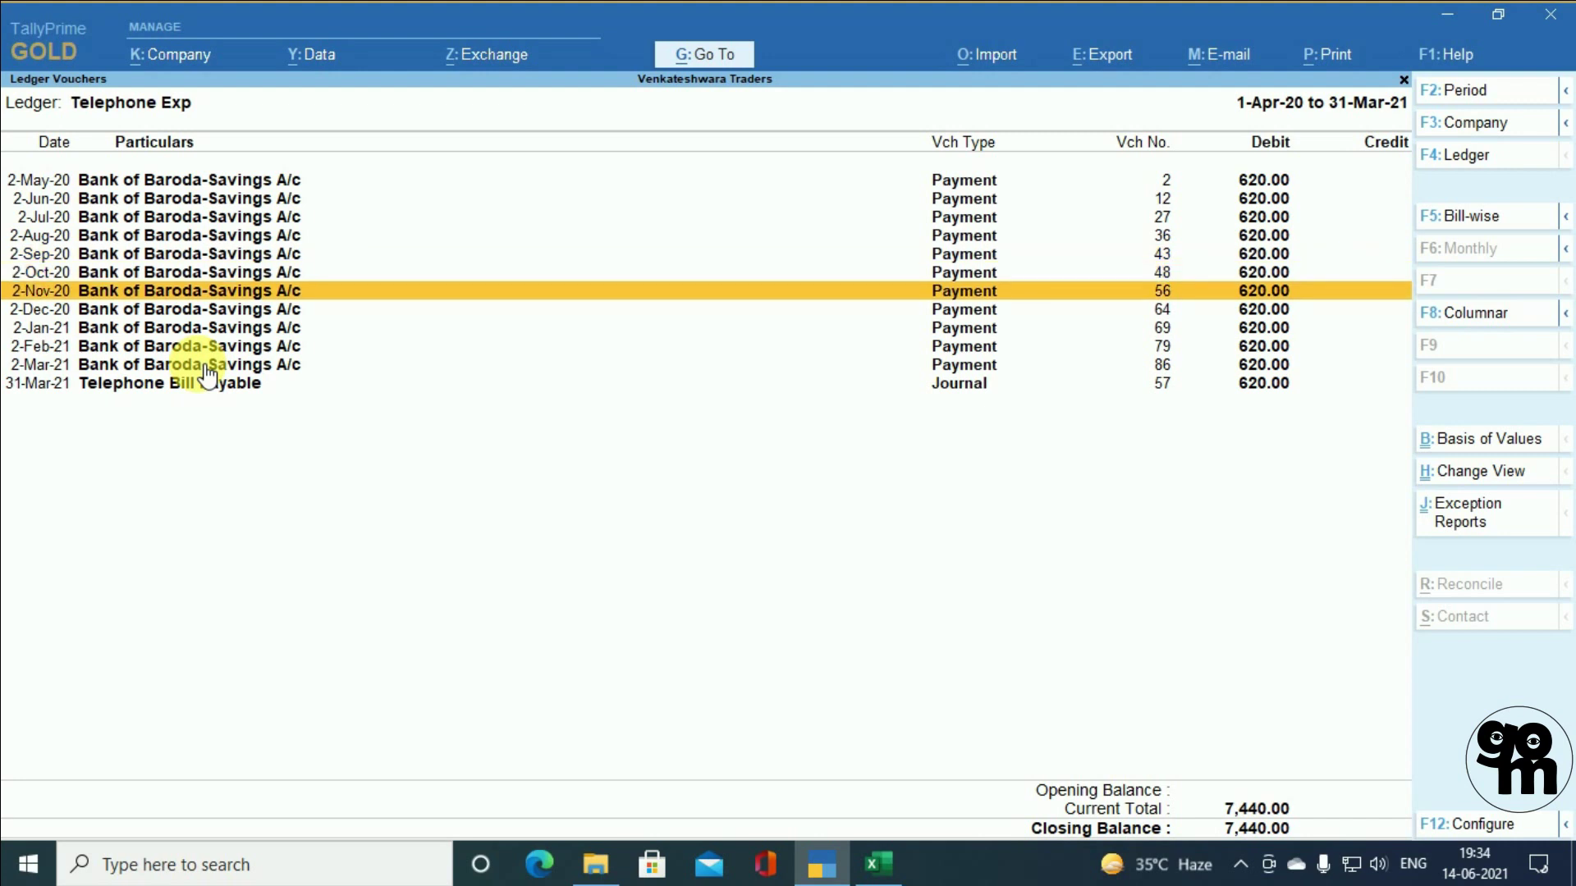
key(Down)
key(Down)
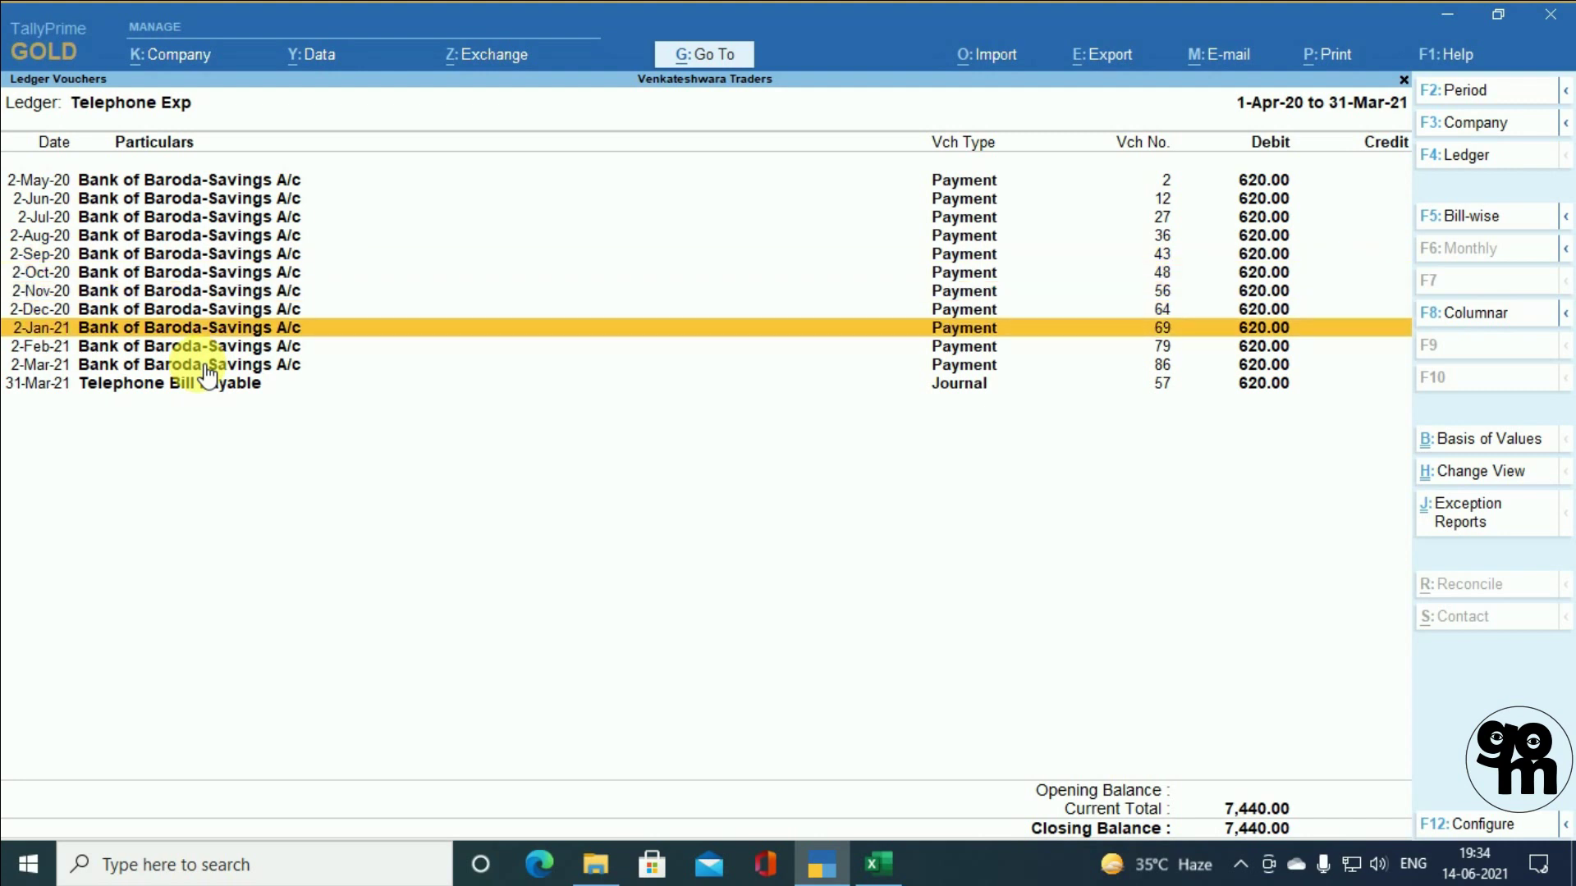
key(Down)
key(Down)
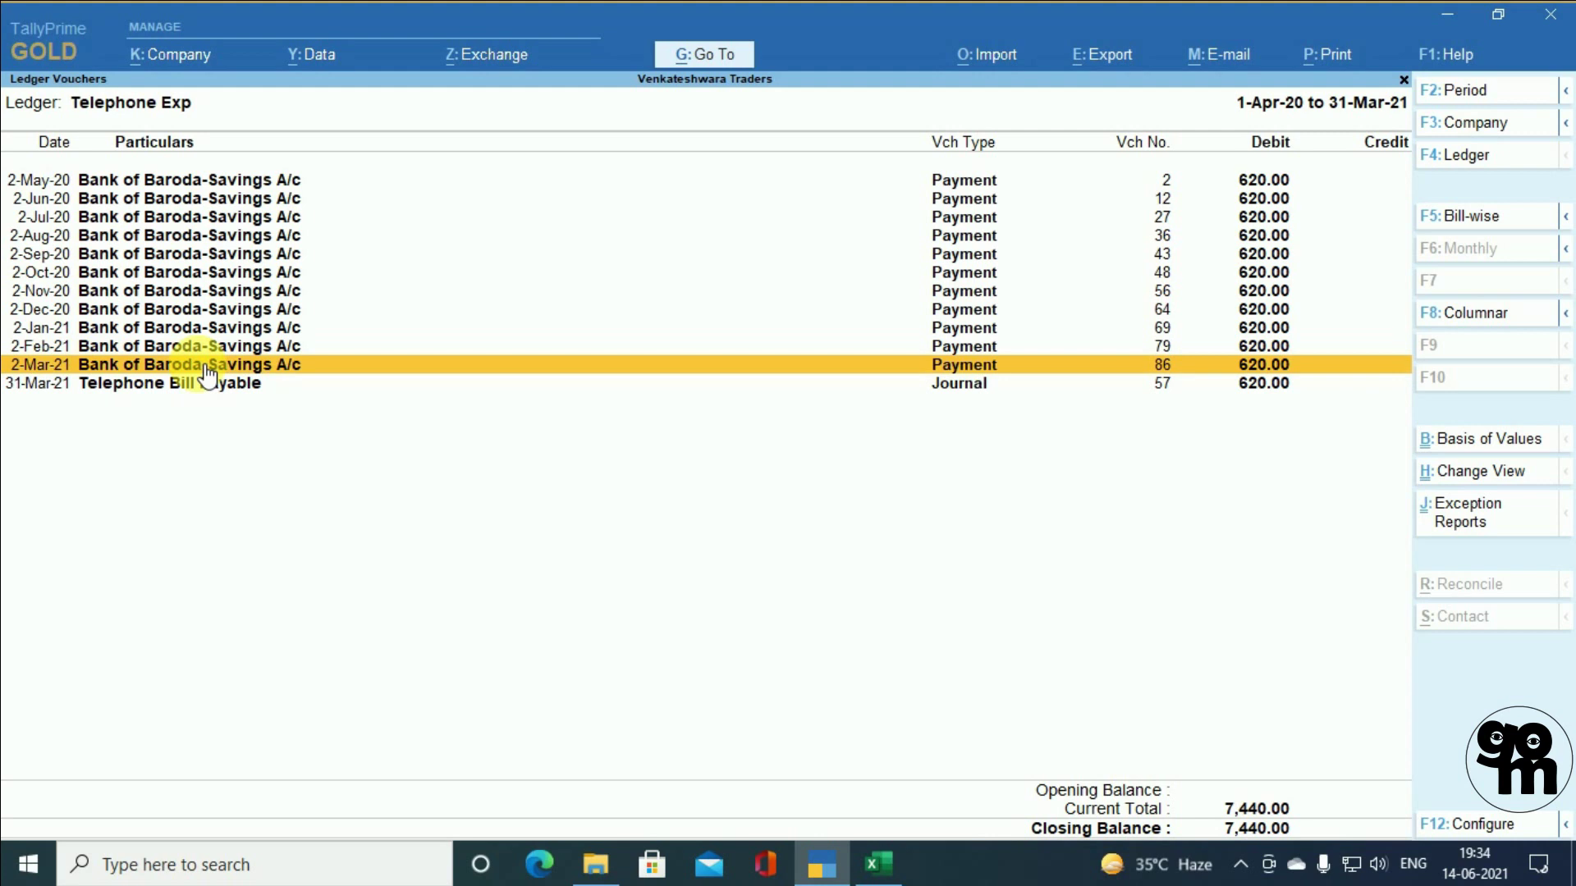
key(Down)
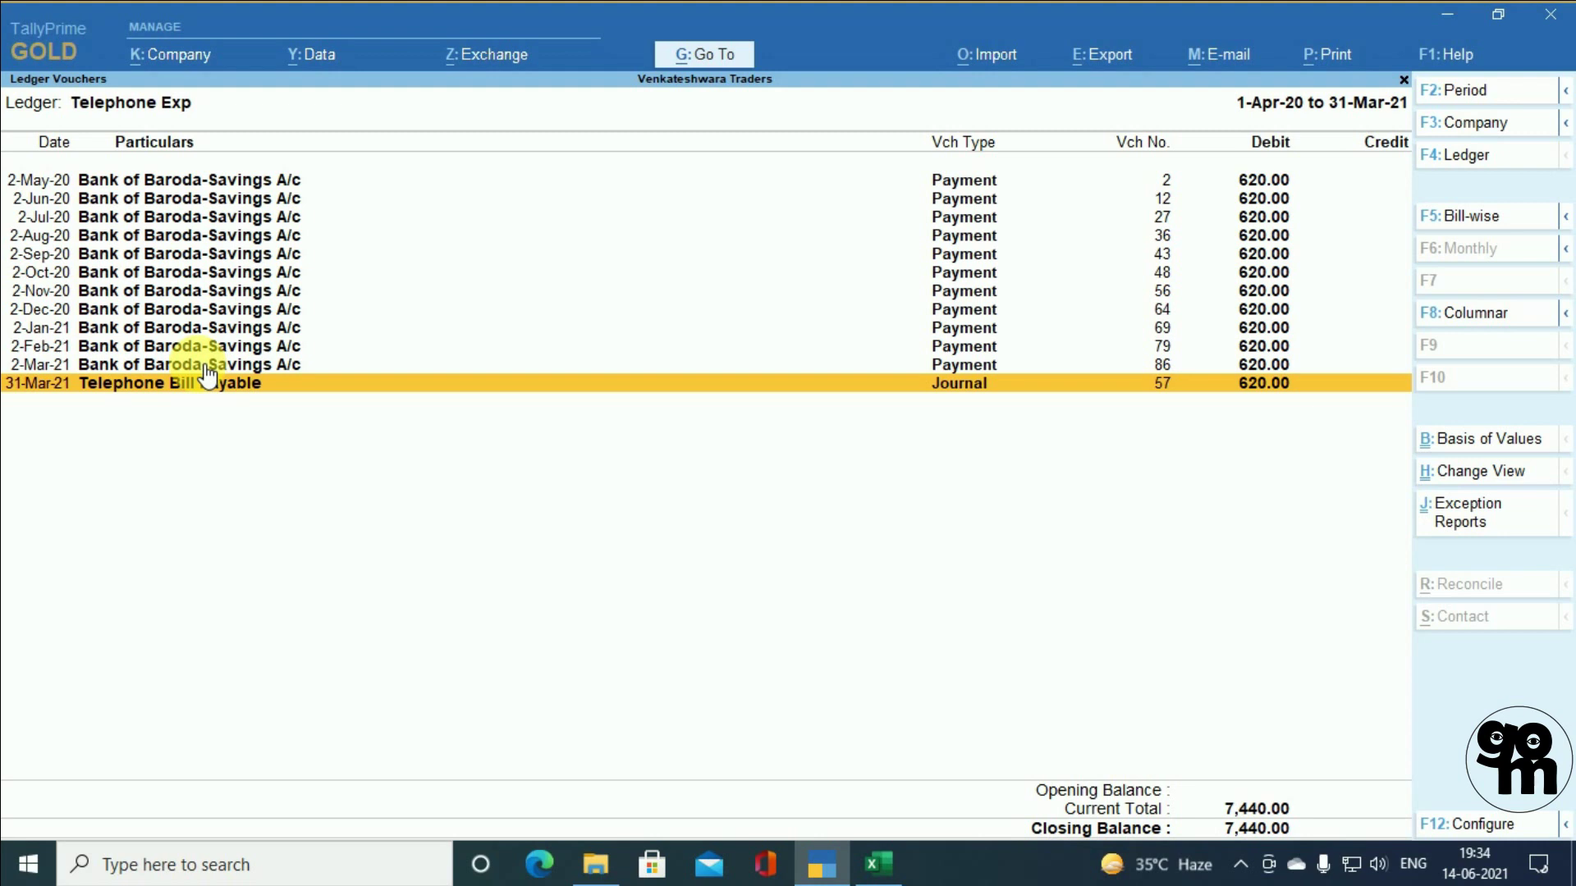
- Inspect the 31-Mar-21 Telephone Bill Payable journal voucher and its narration, then leave it without saving
double_click(206, 376)
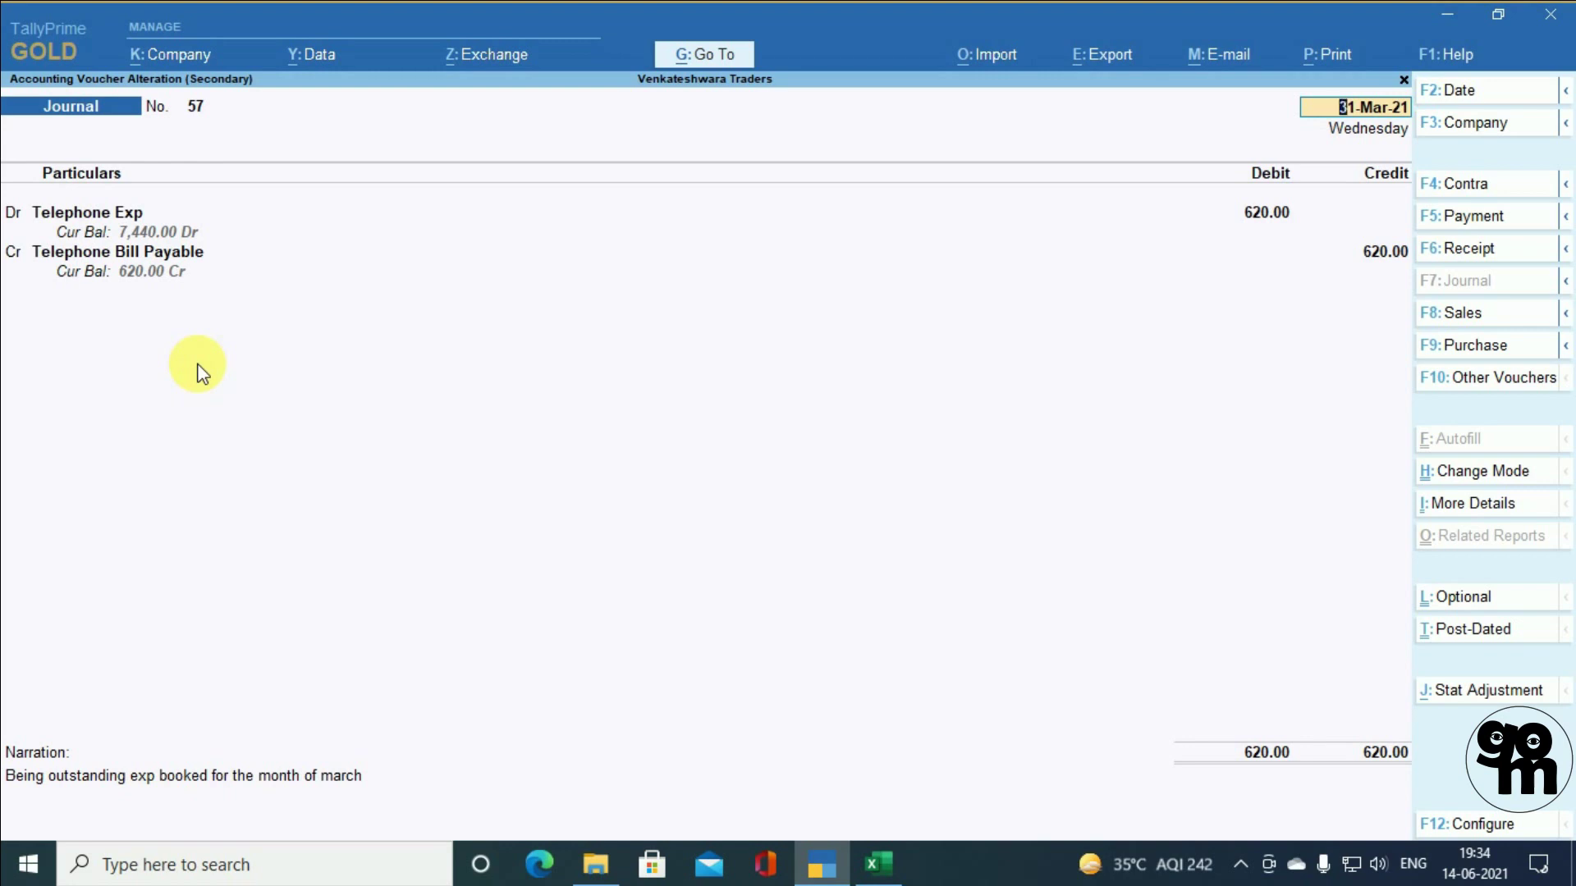
key(BackSpace)
key(Escape)
key(y)
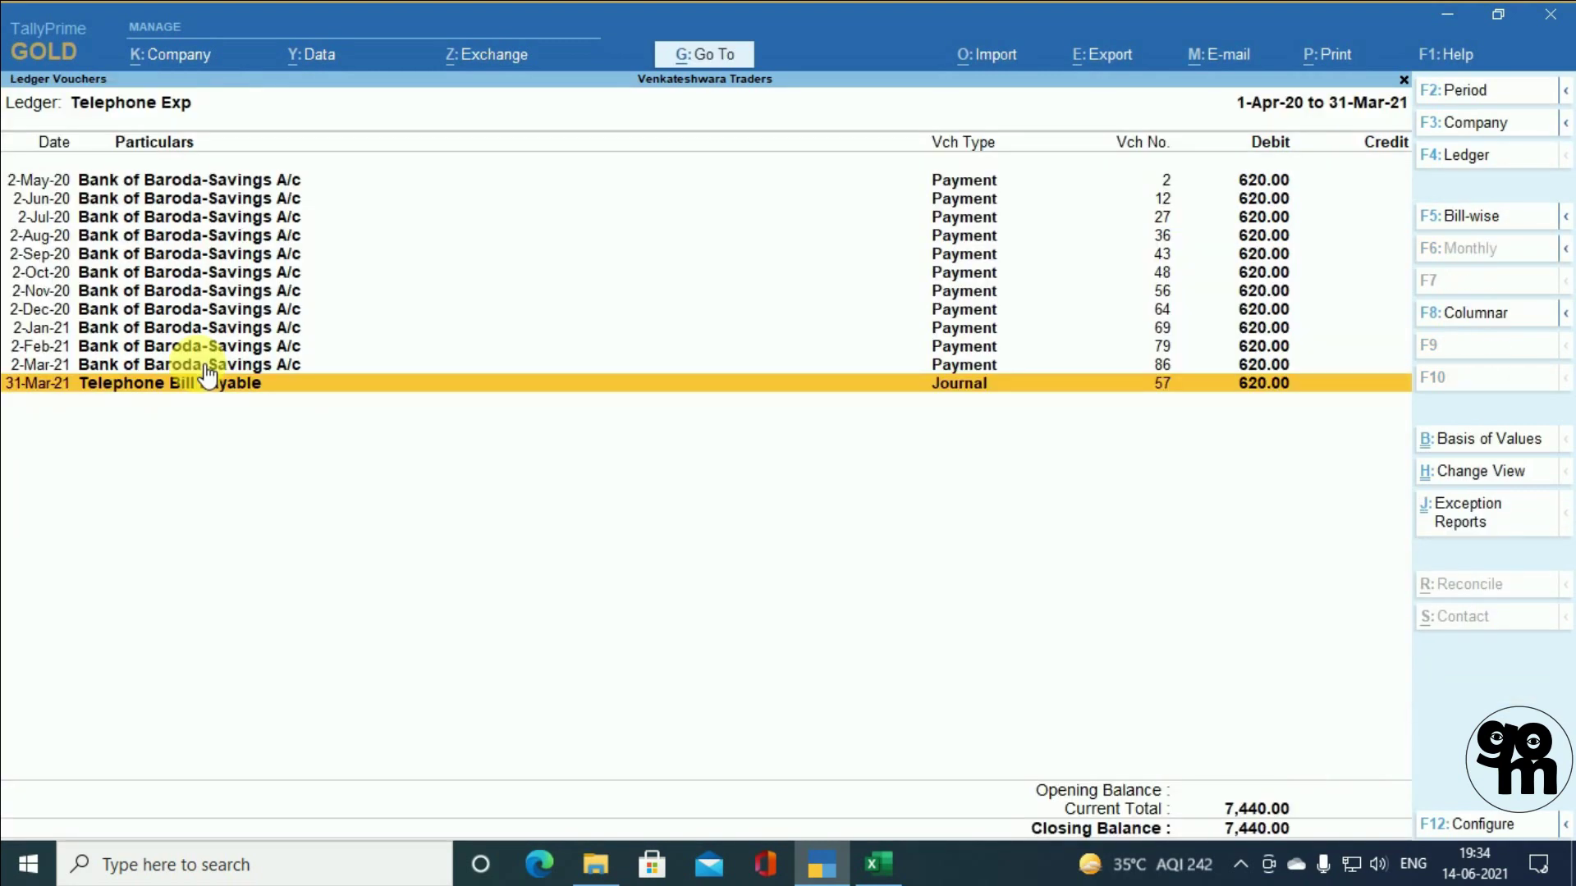
- Inspect the 2-Mar-21 Telephone Exp payment voucher and its narration, then leave it without saving
key(Up)
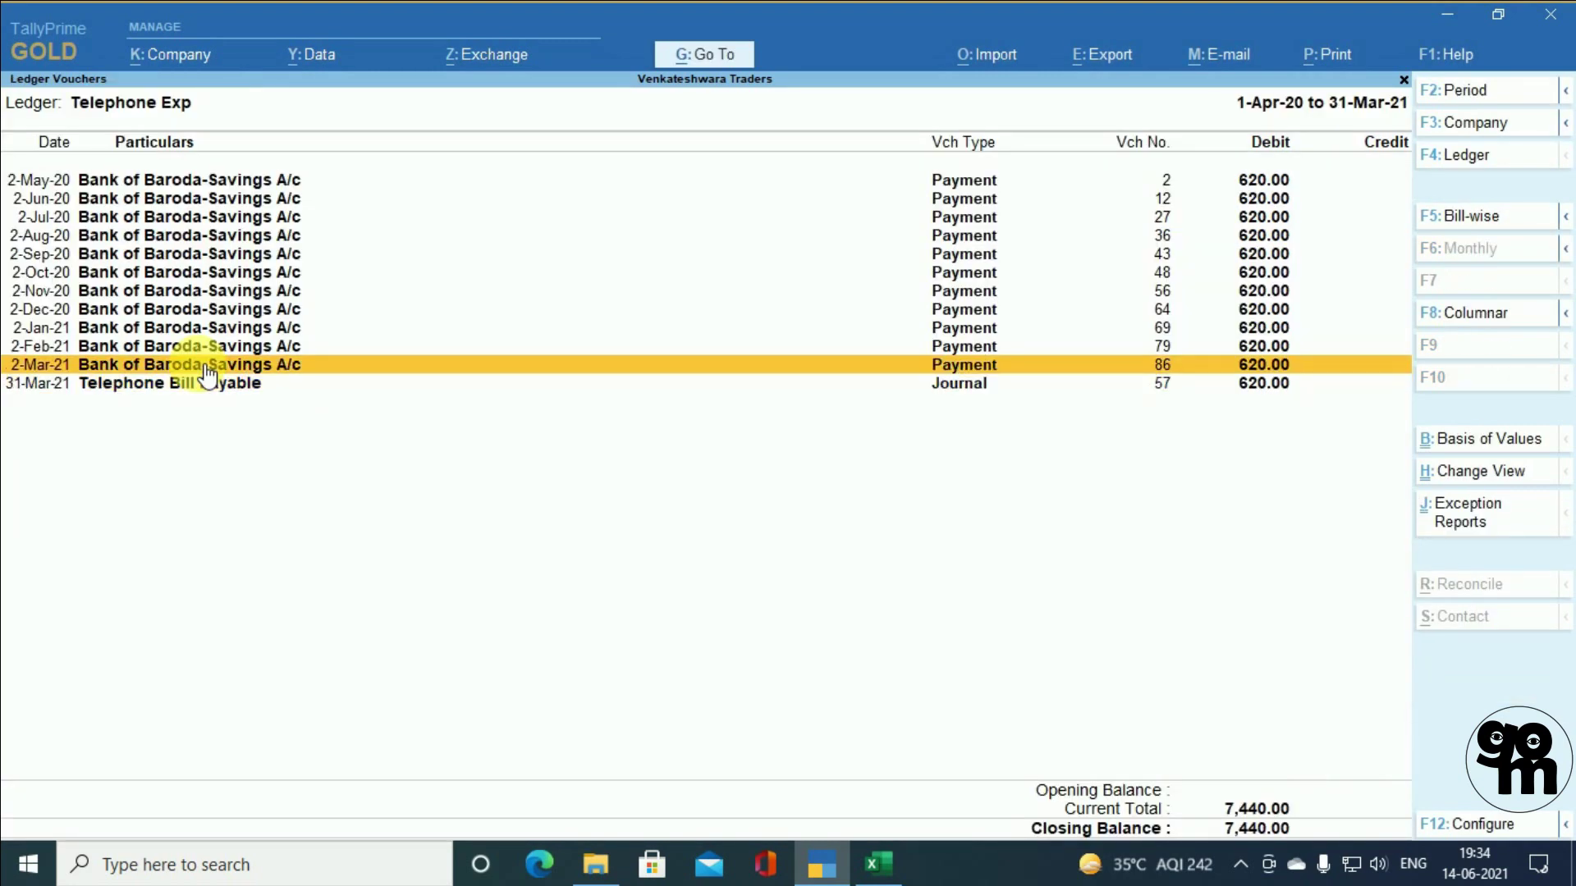
key(Return)
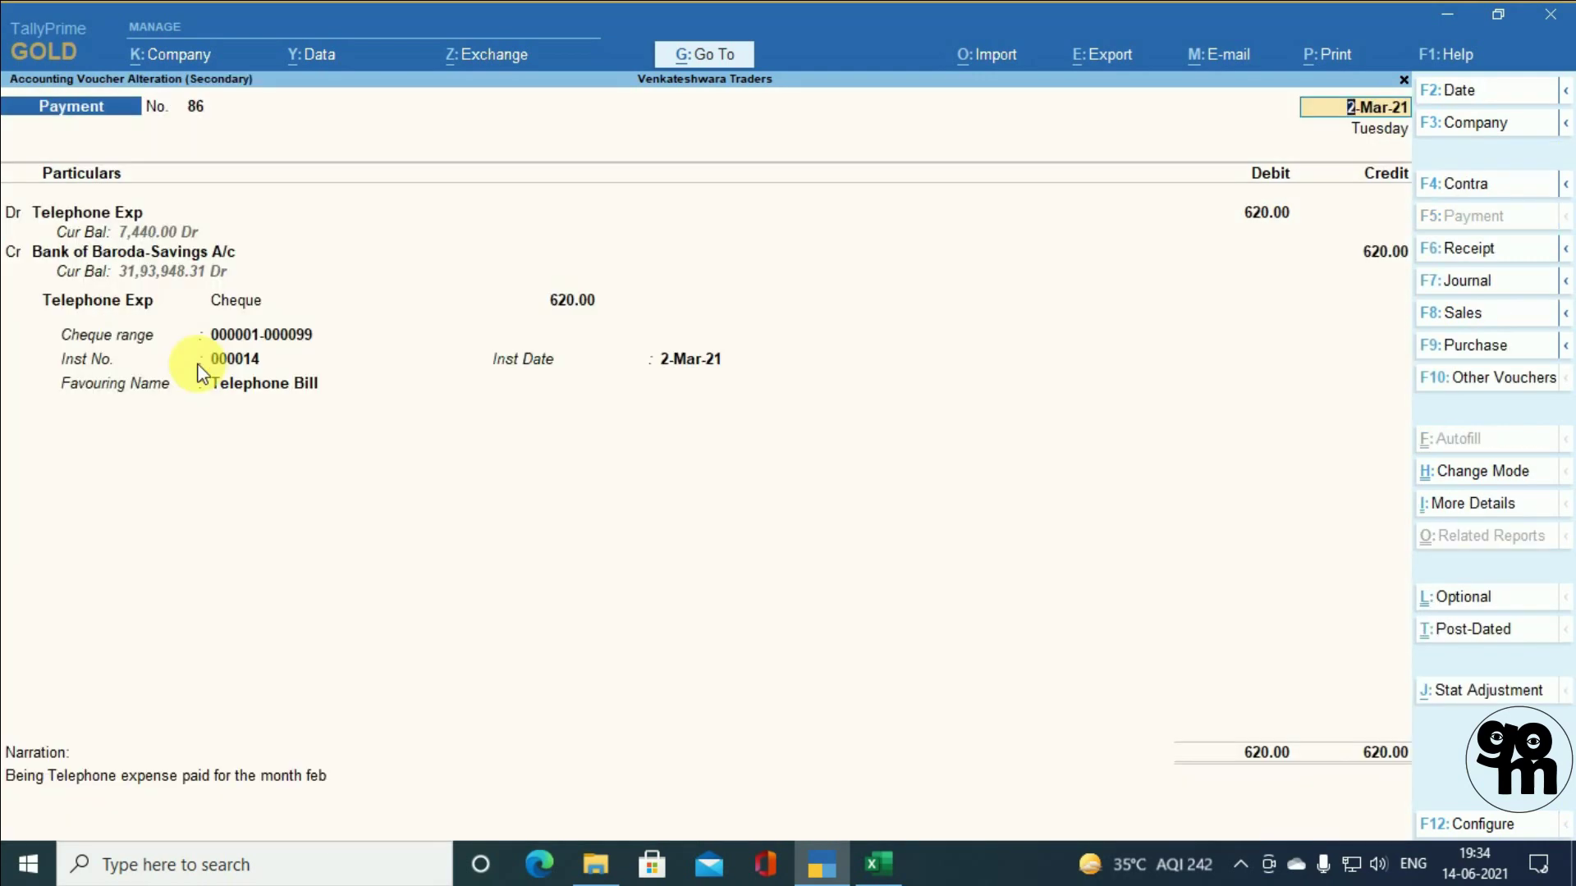
key(Escape)
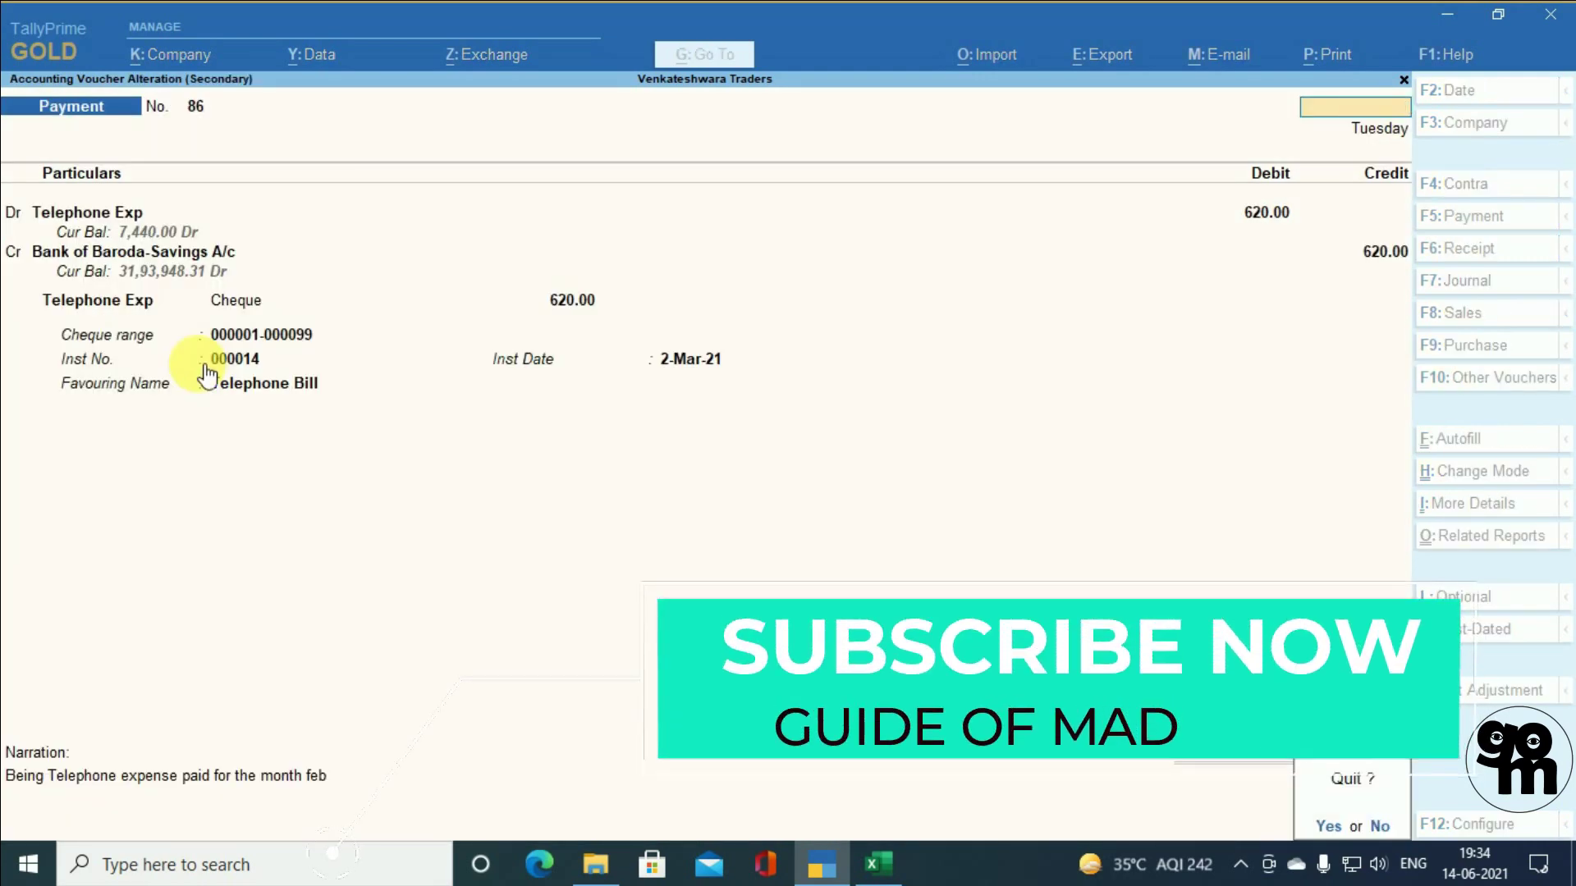
key(y)
- Reopen the 31-Mar-21 Telephone Bill Payable journal and save it with a 620.00 Dr On Account bill-wise reference for Telephone Exp
key(Down)
key(Return)
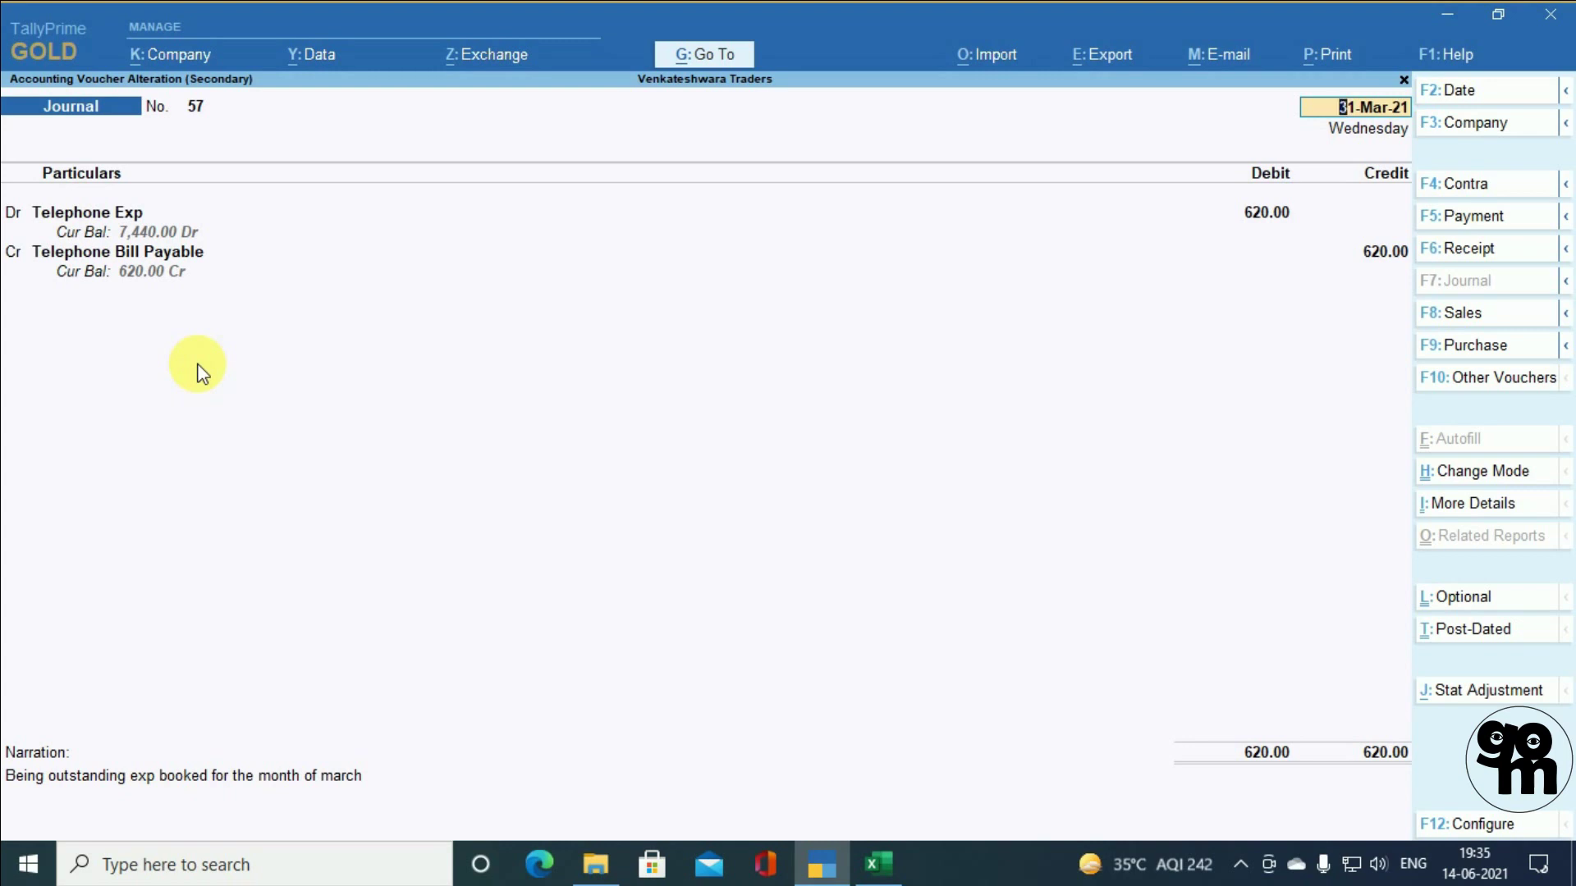
key(Return)
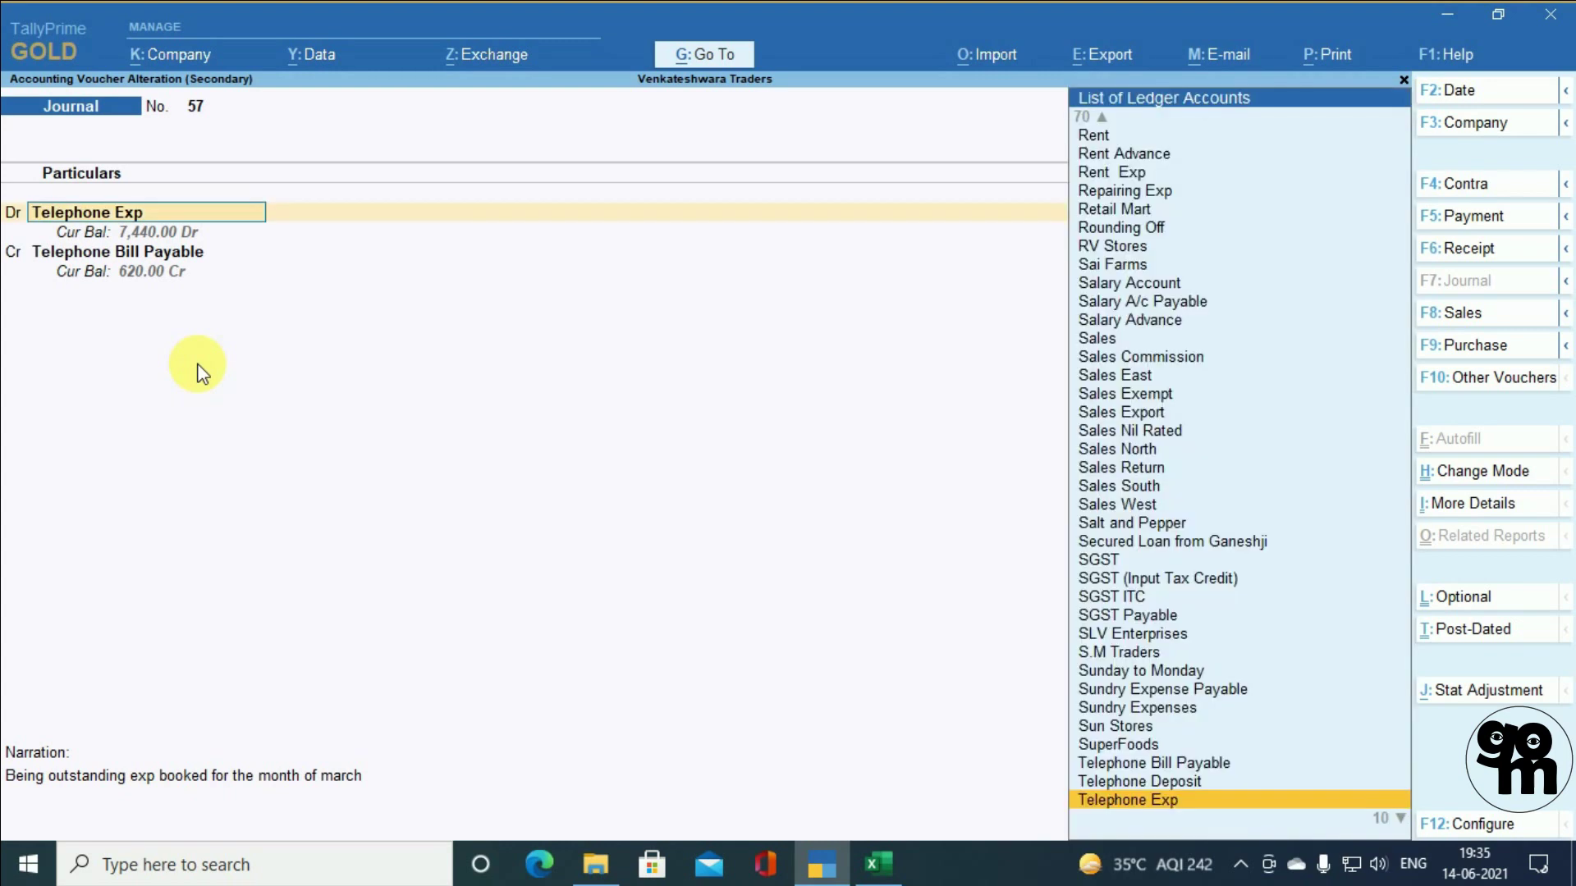
key(Return)
key(Return)
key(Return)
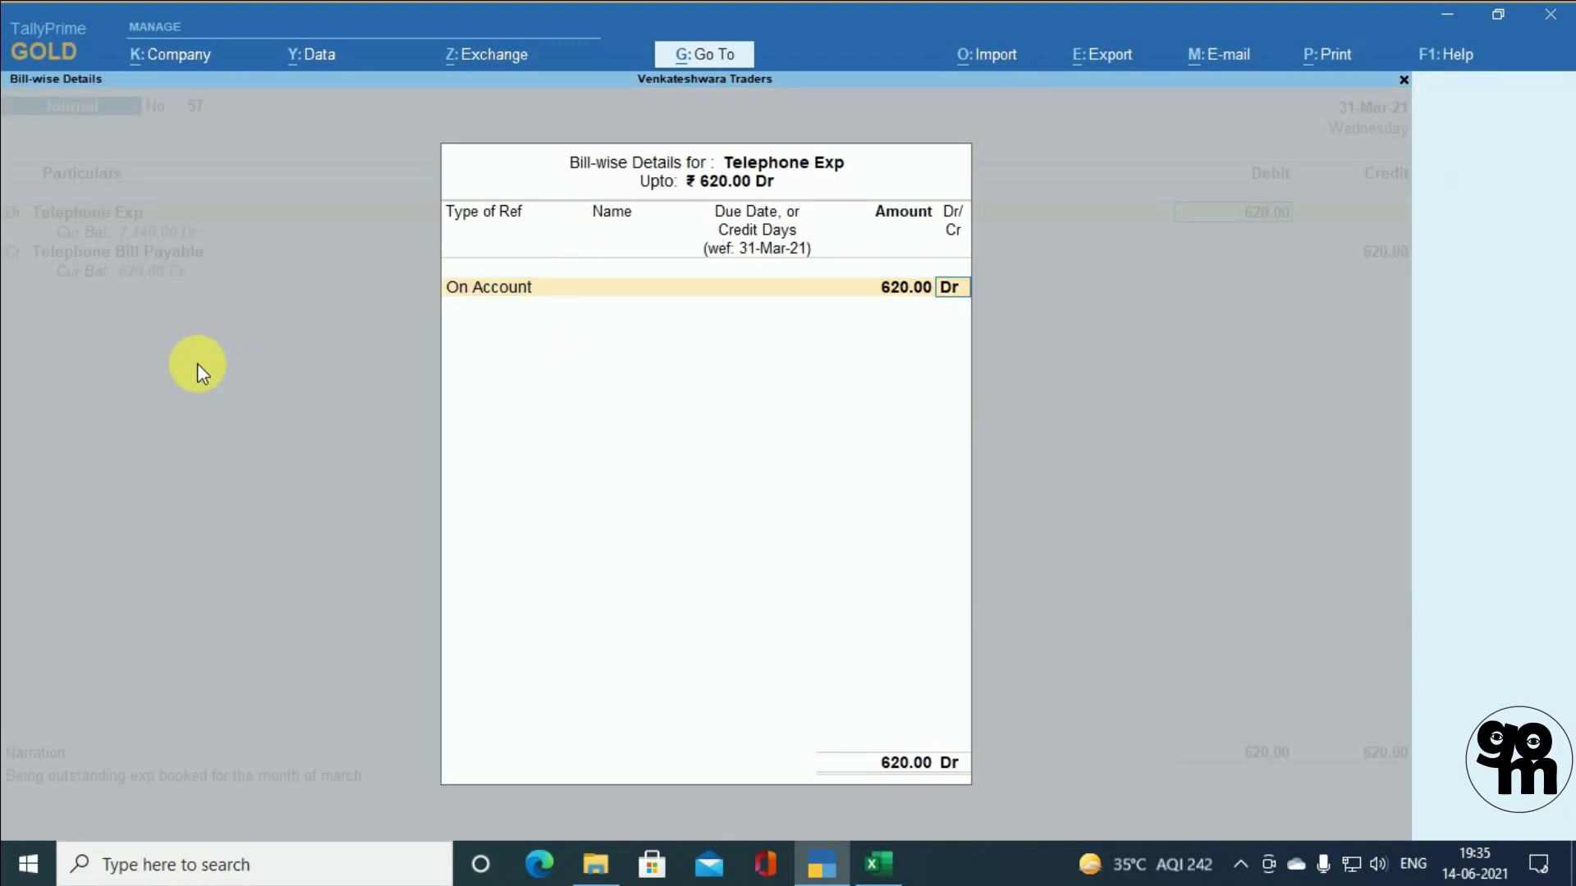
key(Return)
key(Return)
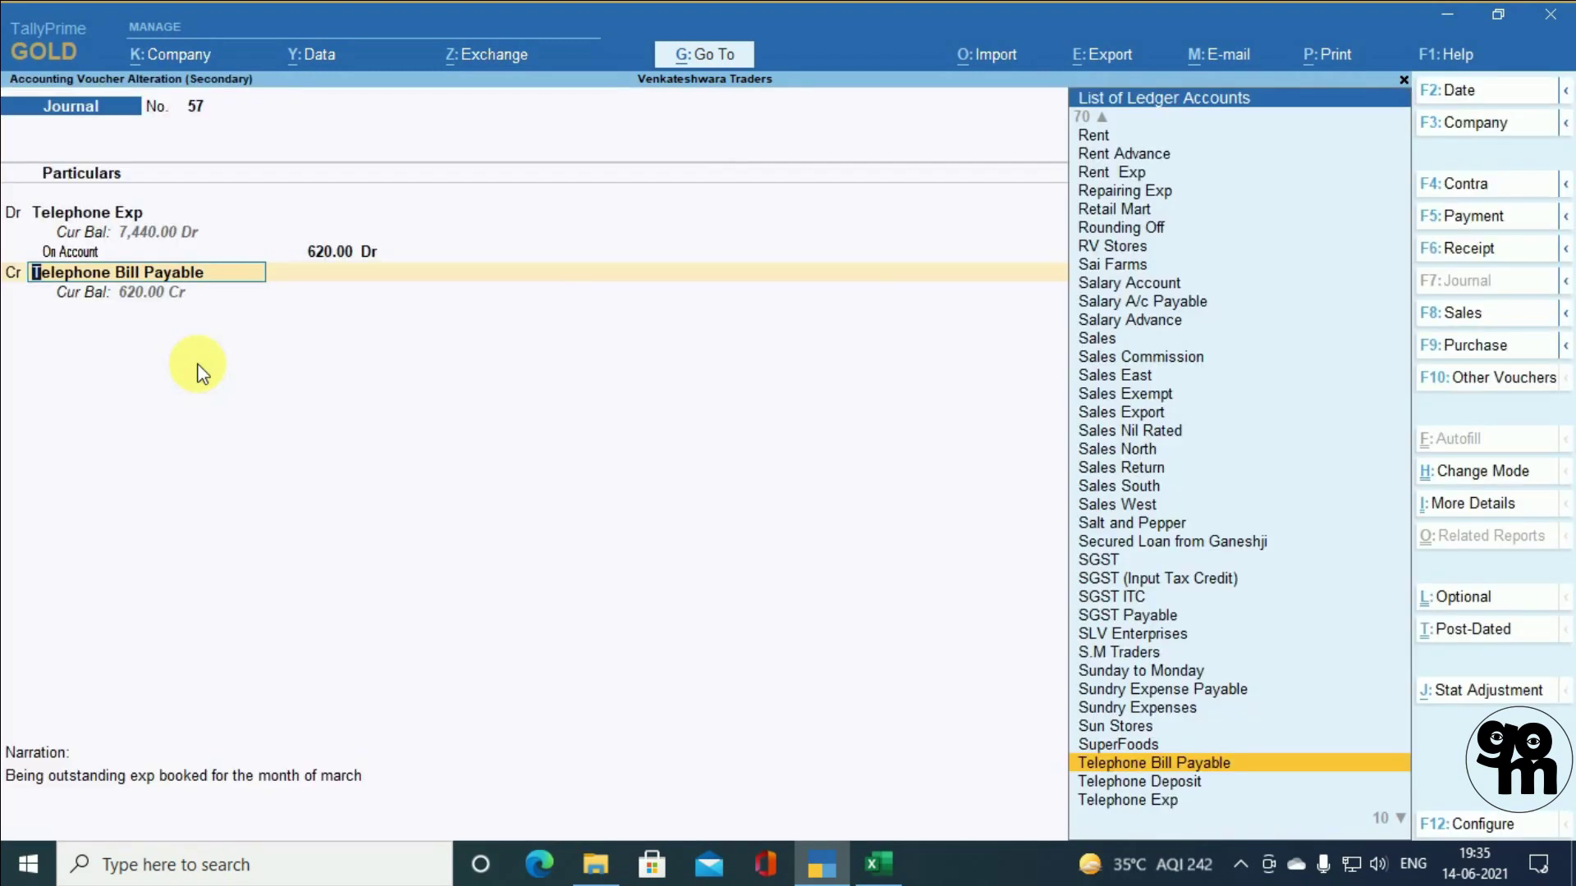
key(Return)
key(Return)
key(Return)
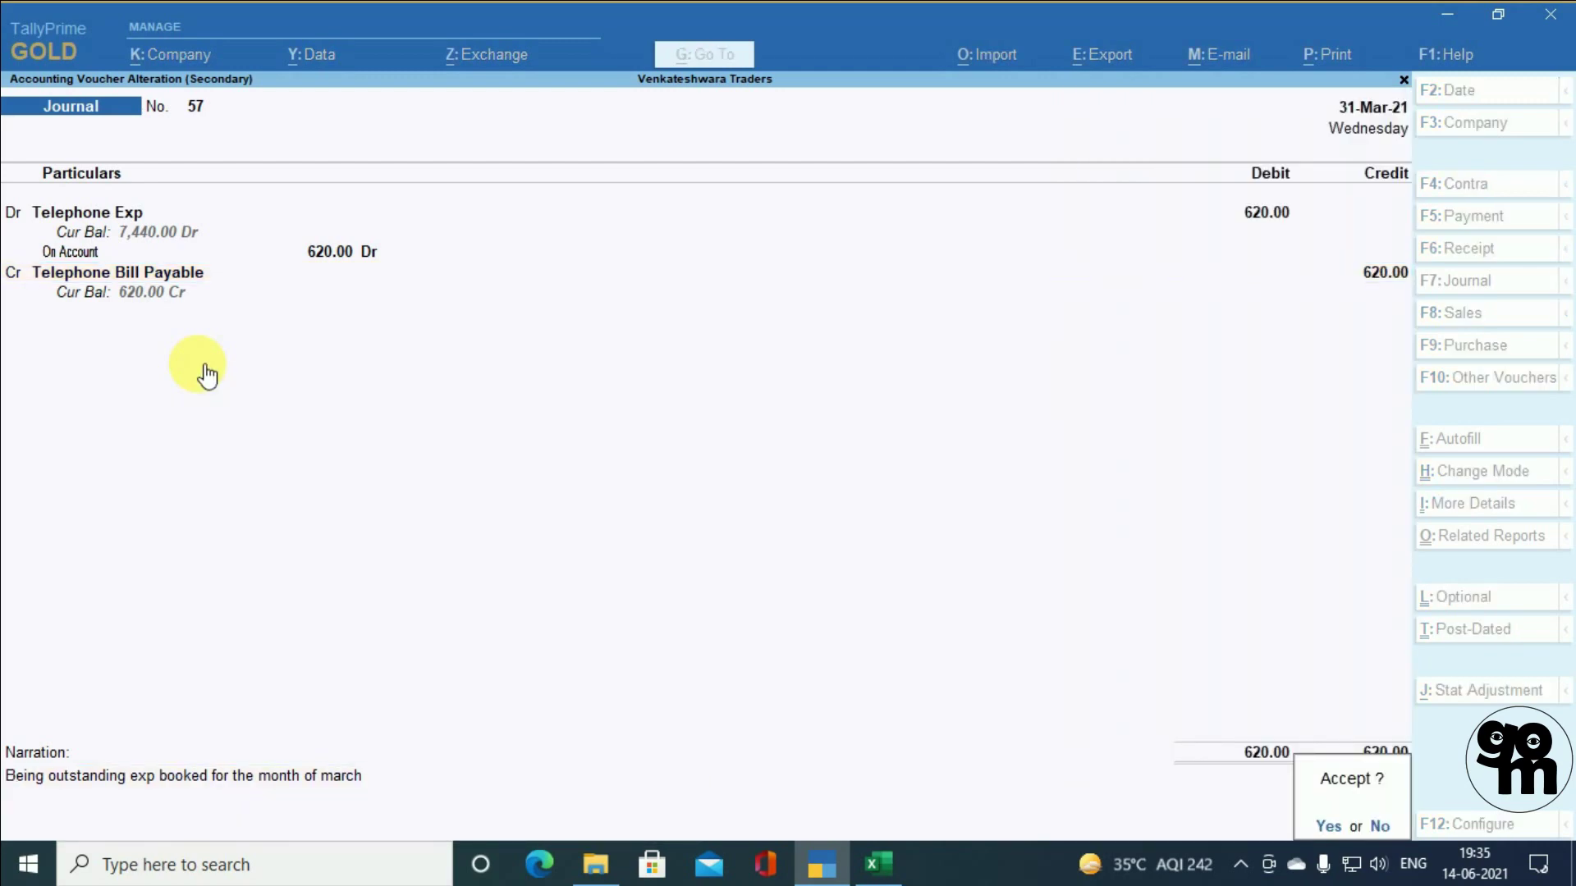
key(Return)
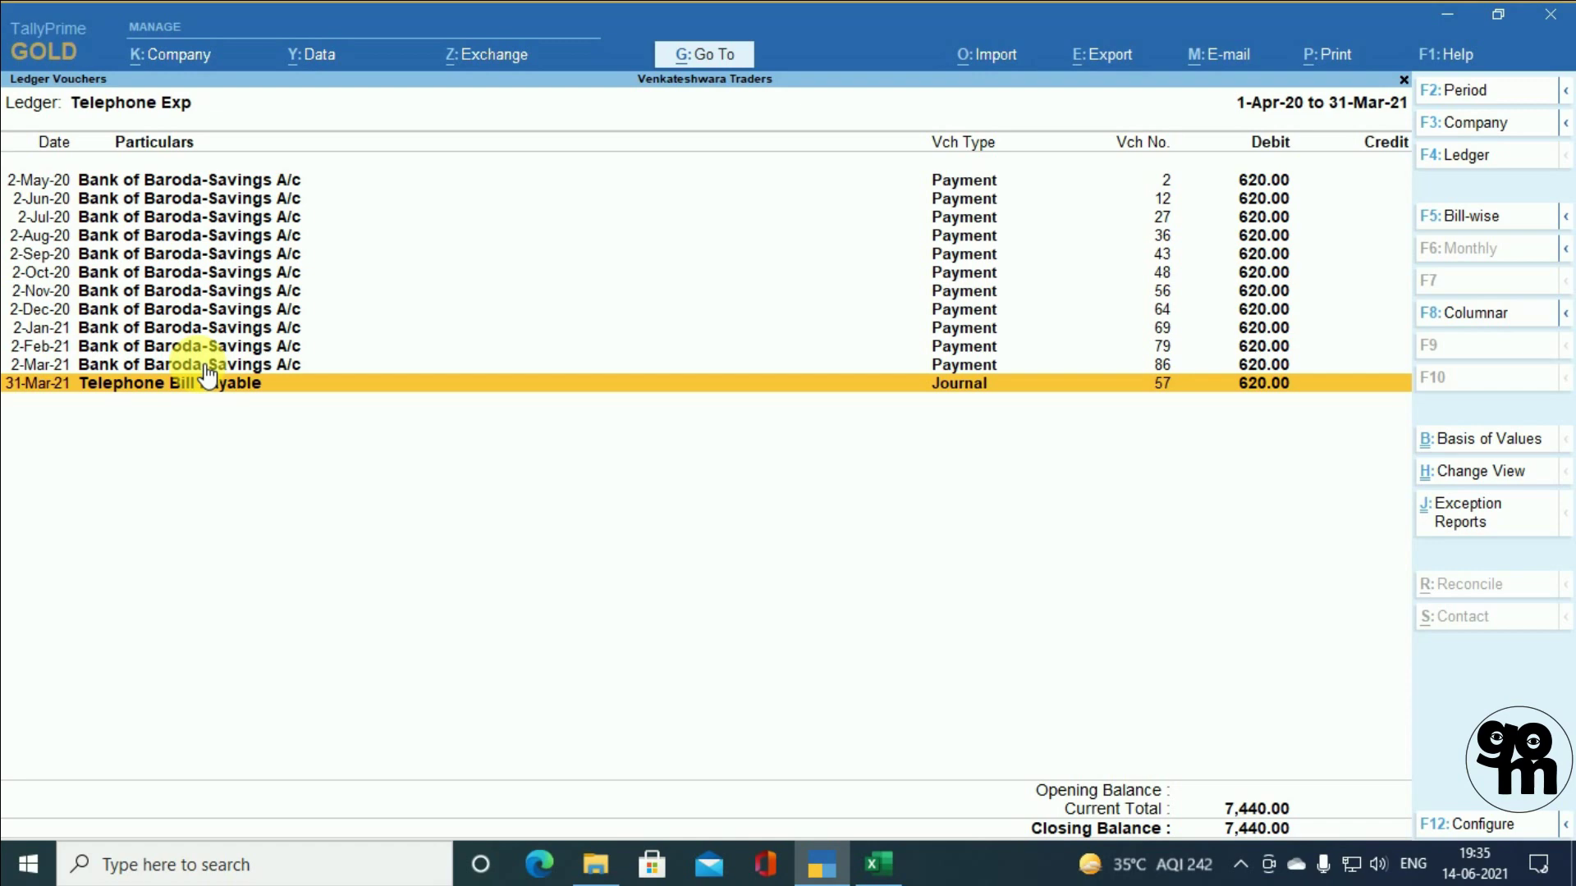
- Return to the monthly Indirect Expenses summary, then switch to Excel and select Mobile exp payable on the Day 4 sheet
key(Escape)
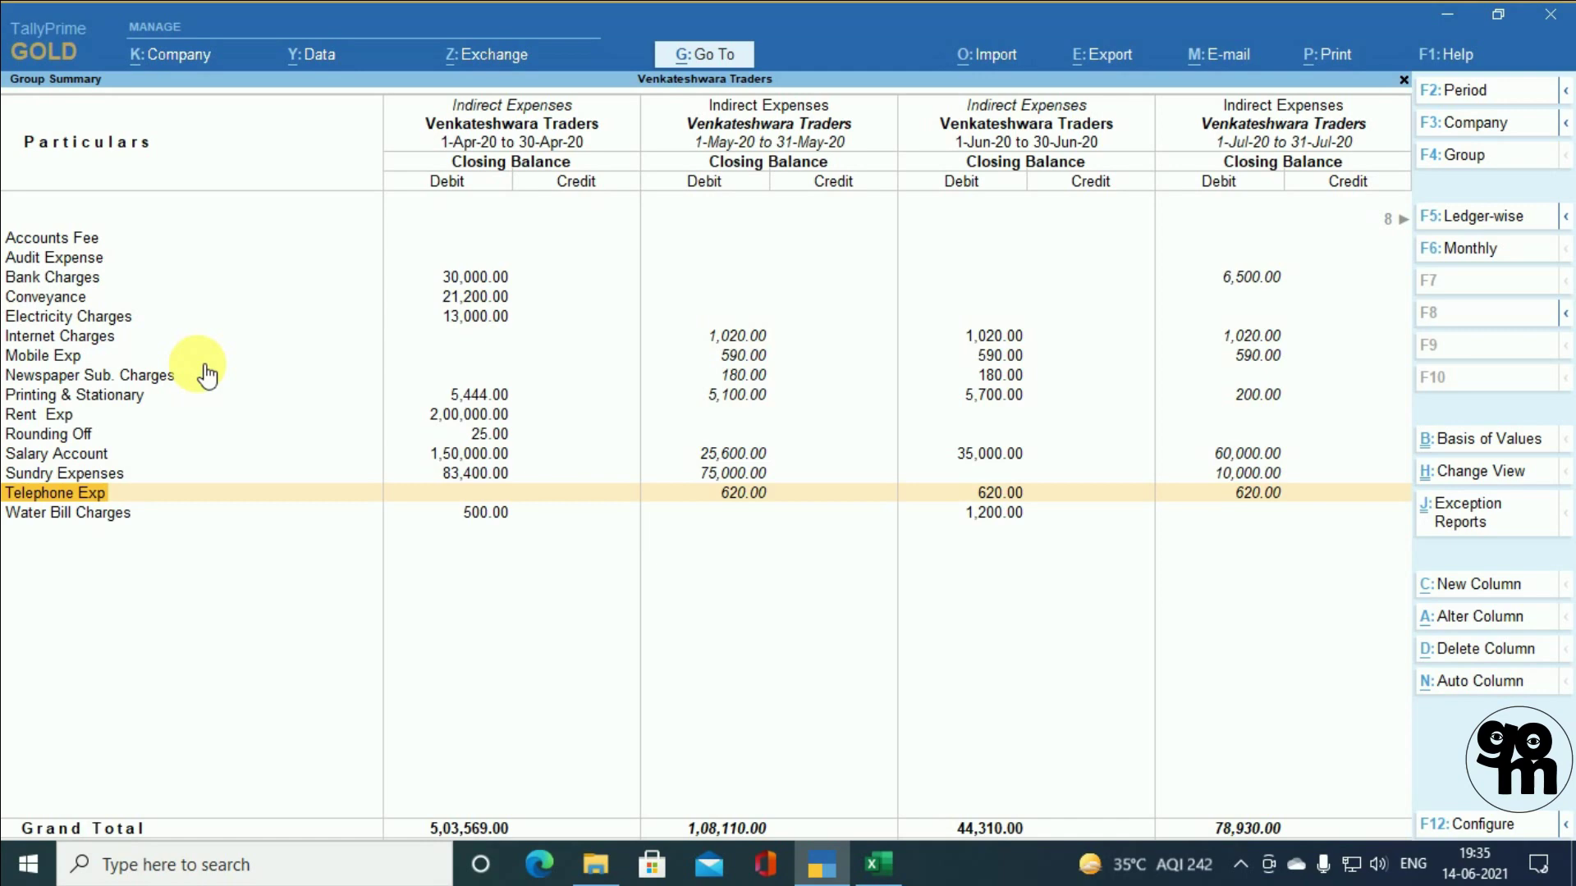
key(alt+Tab)
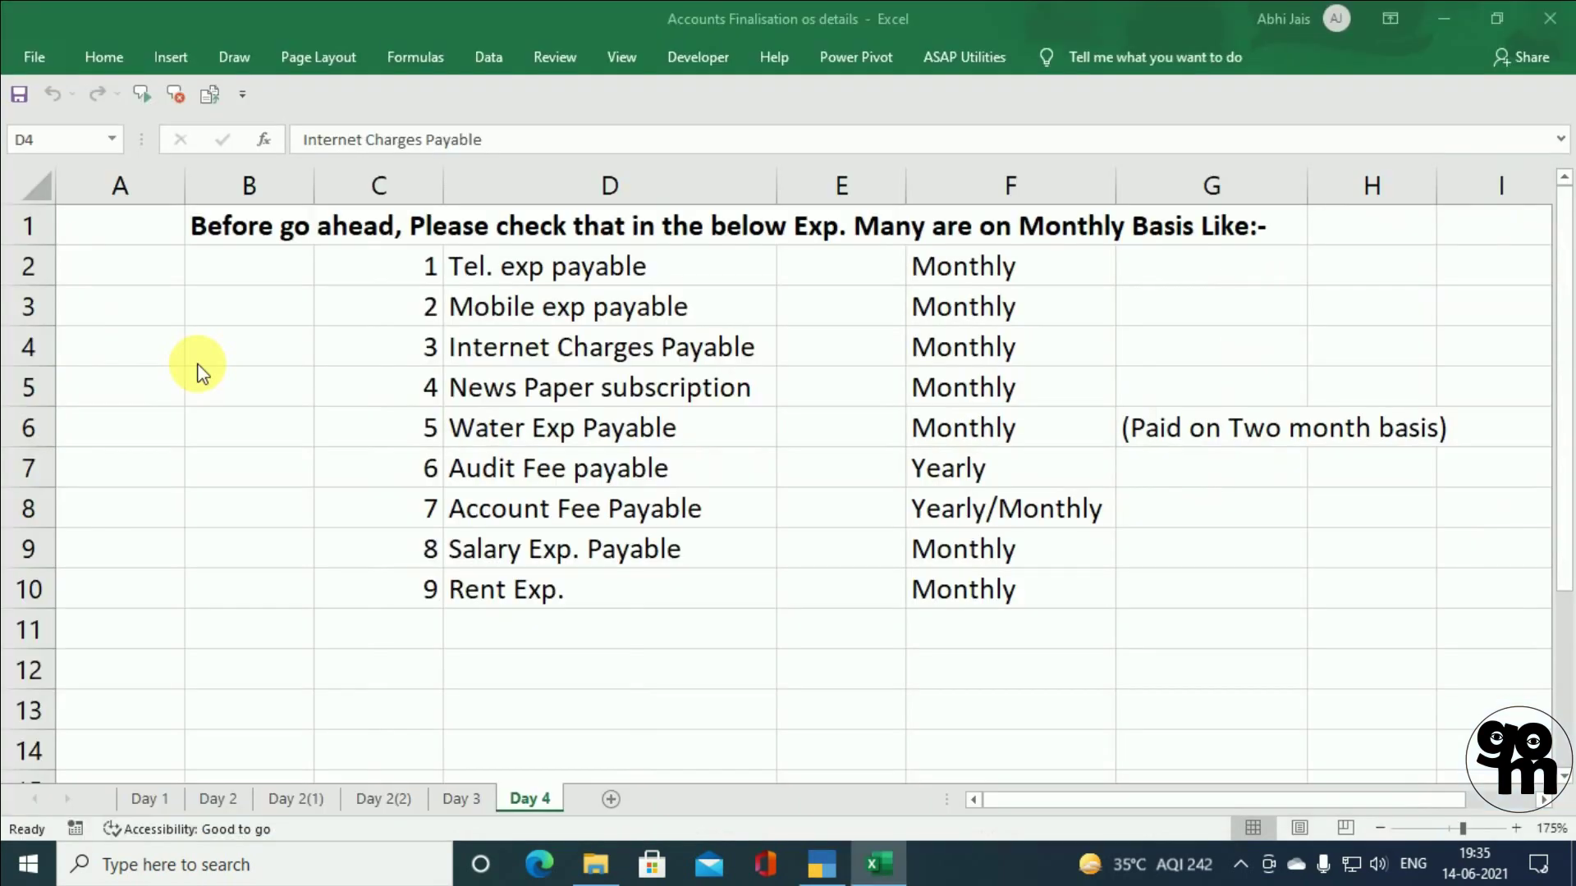
key(Up)
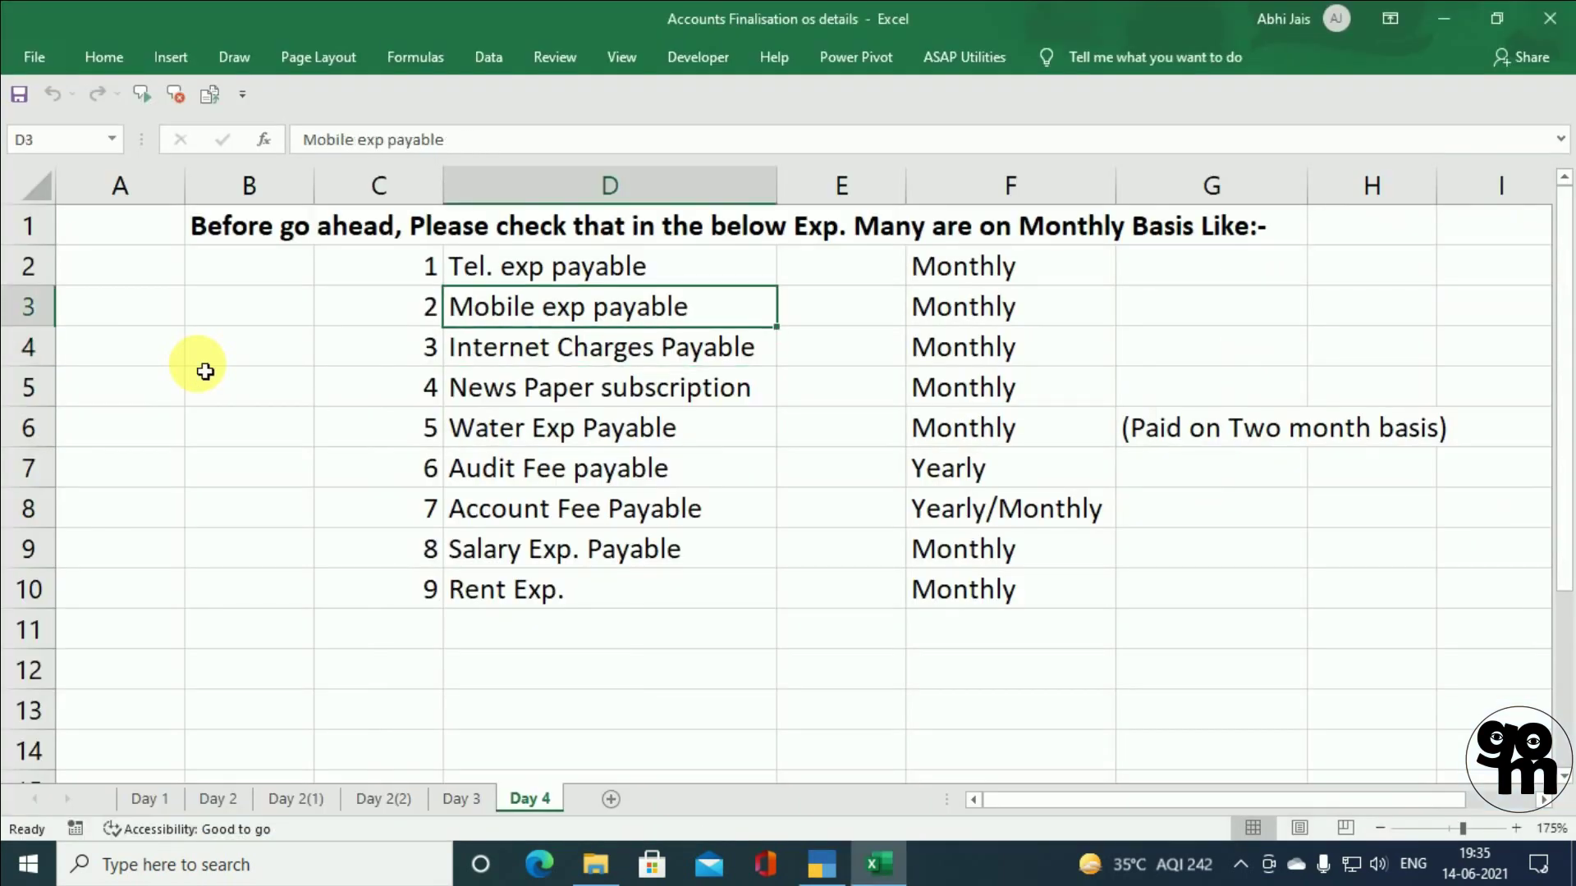
- Switch back to TallyPrime and select the Mobile Exp row in the monthly Indirect Expenses summary
key(alt+Tab)
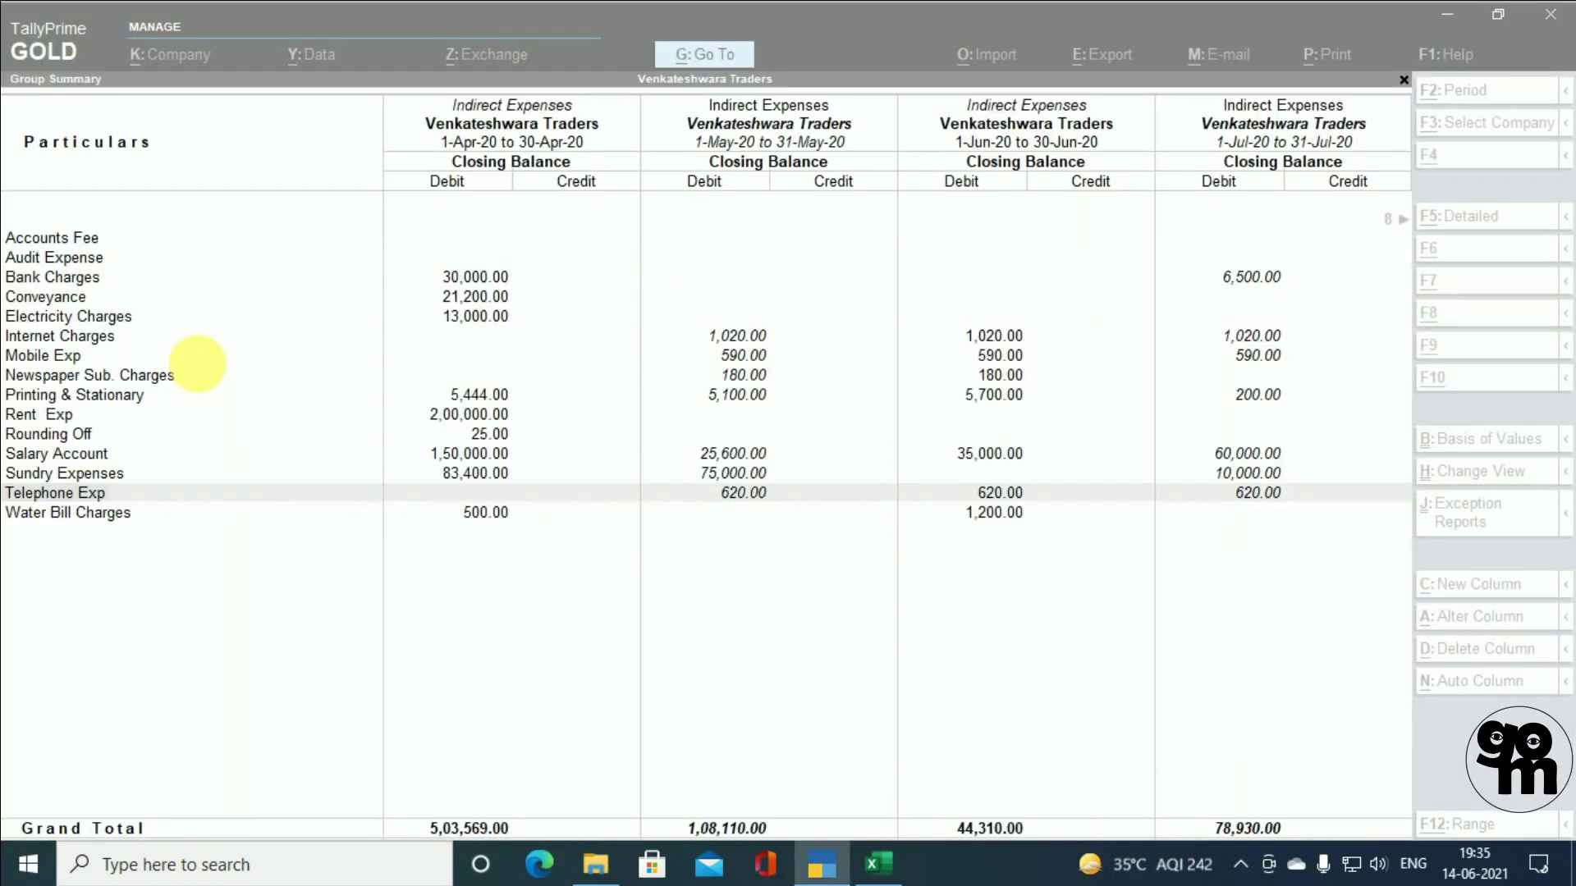
key(Up)
key(Up)
key(Up)
key(Up)
key(Up)
key(Up)
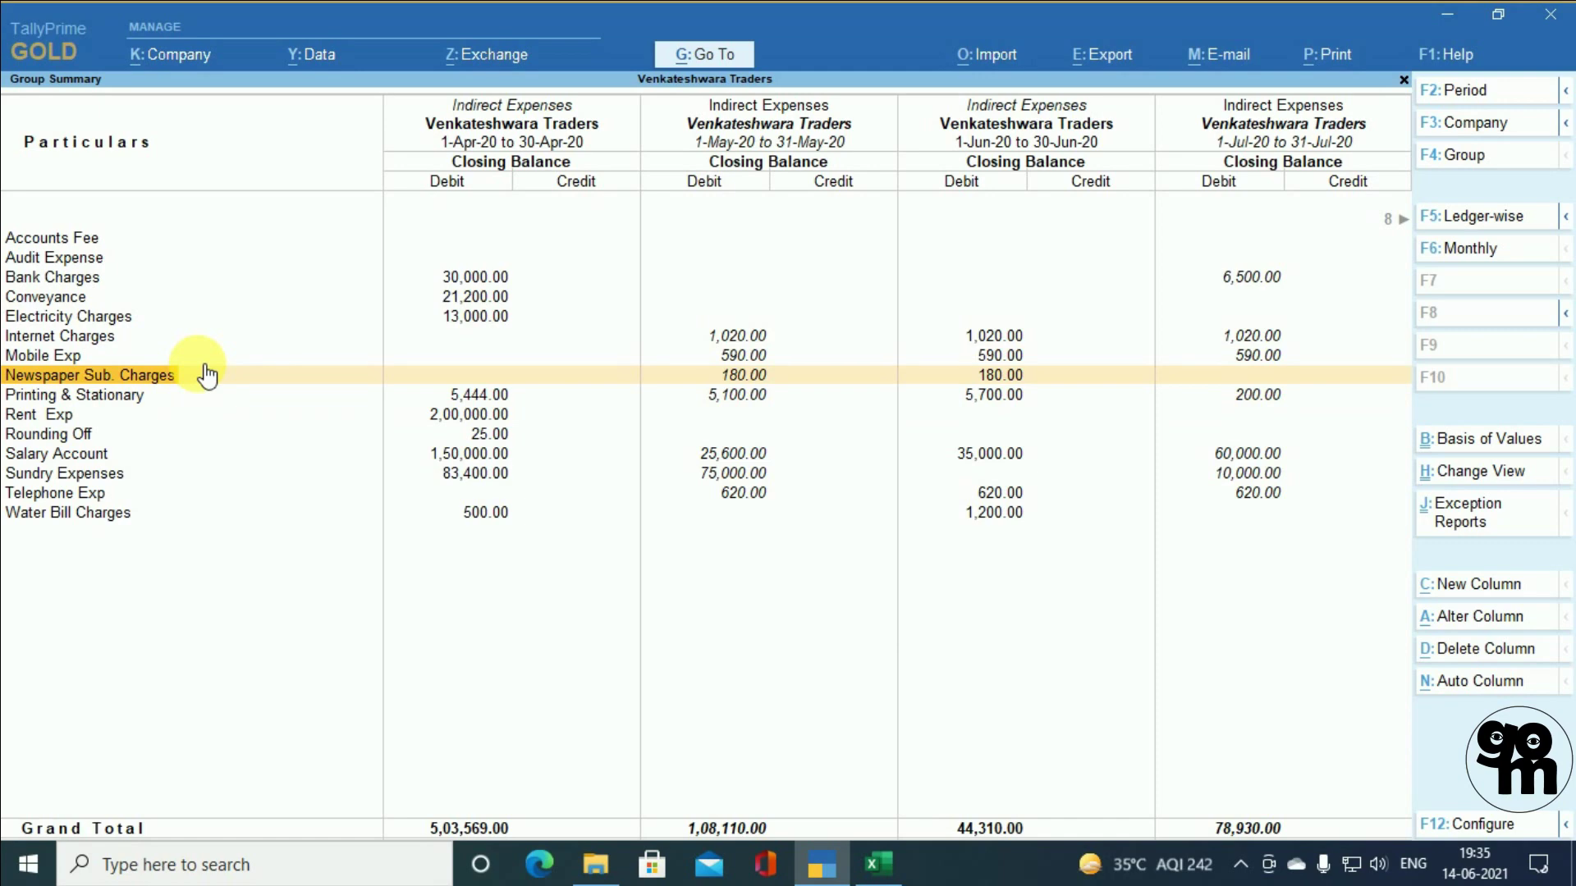
key(Up)
- Examine the Mobile Exp amounts month by month from April 2020 to March 2021
key(Right)
key(Right)
key(Right)
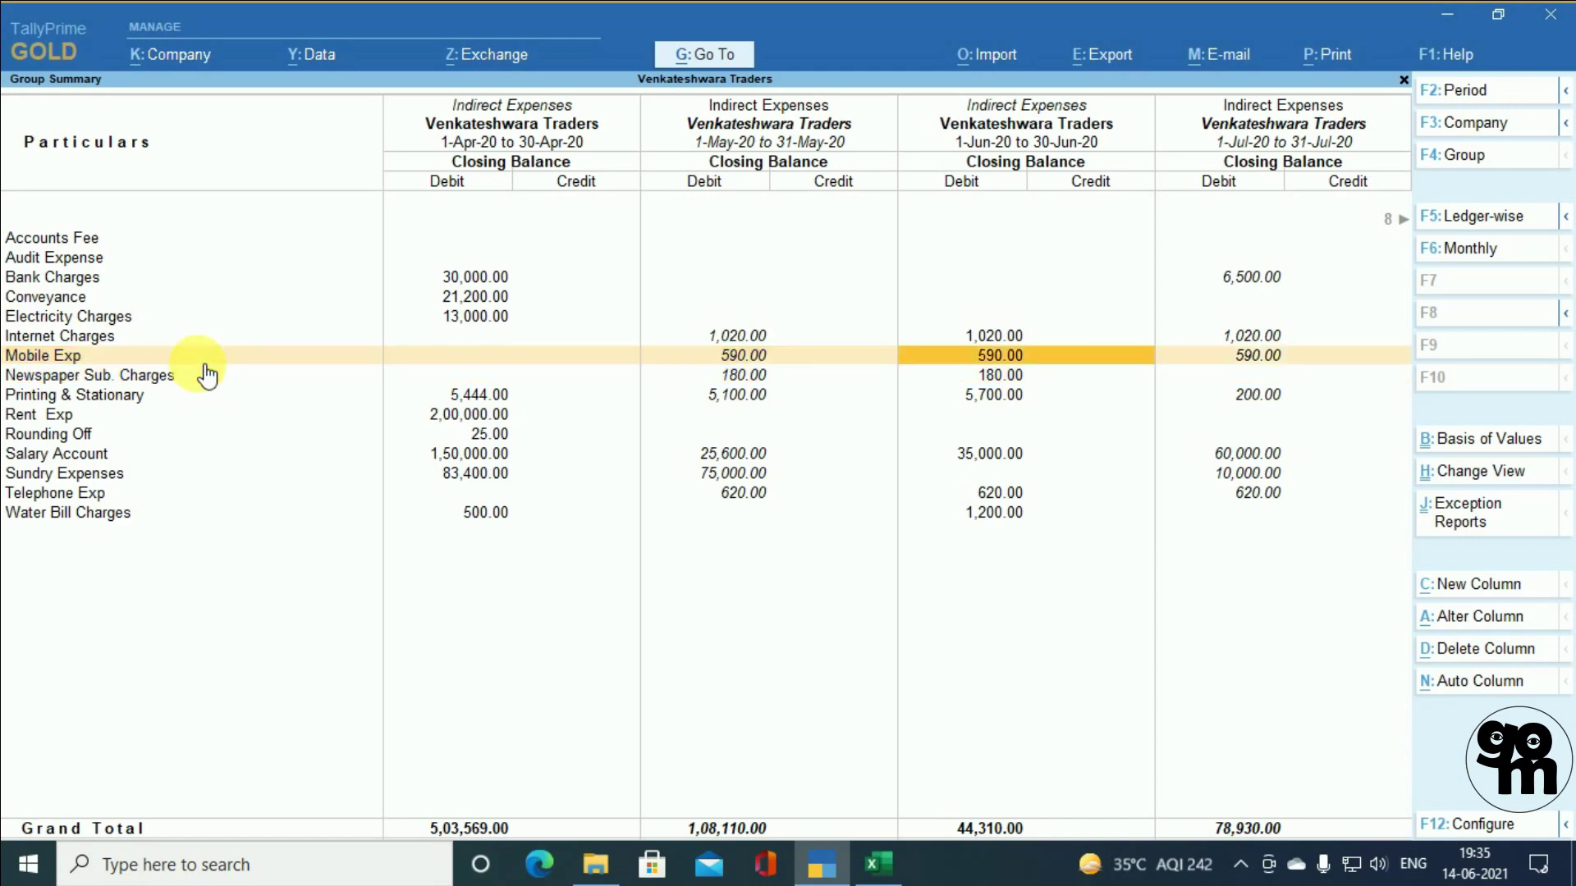
key(Right)
key(Right)
key(Right)
key(Right)
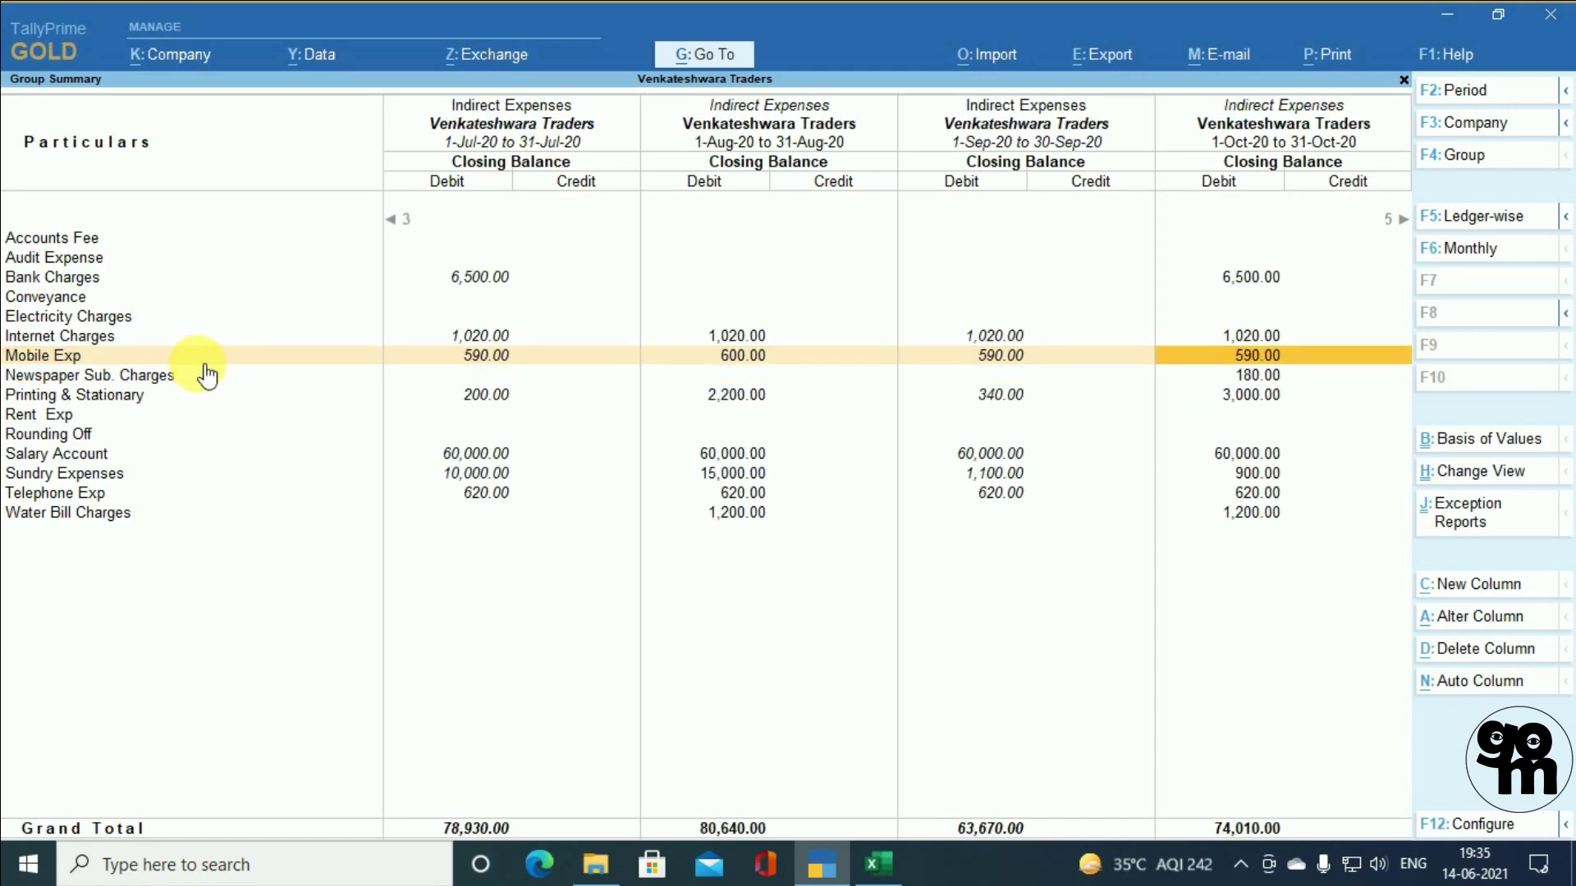
key(Right)
key(Right)
key(Right)
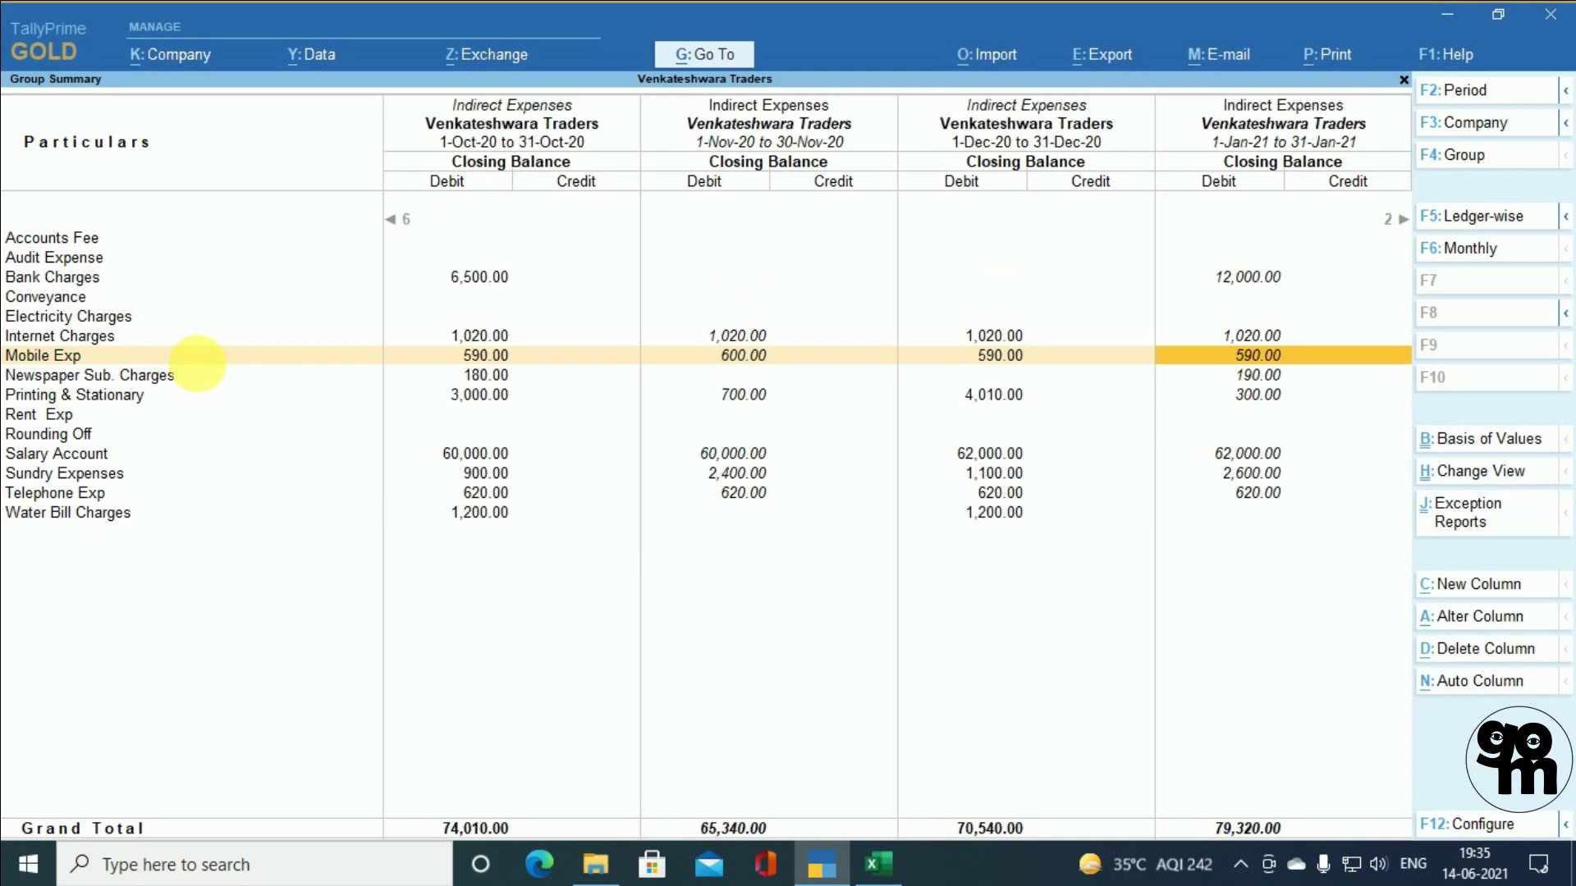
key(Right)
key(Right)
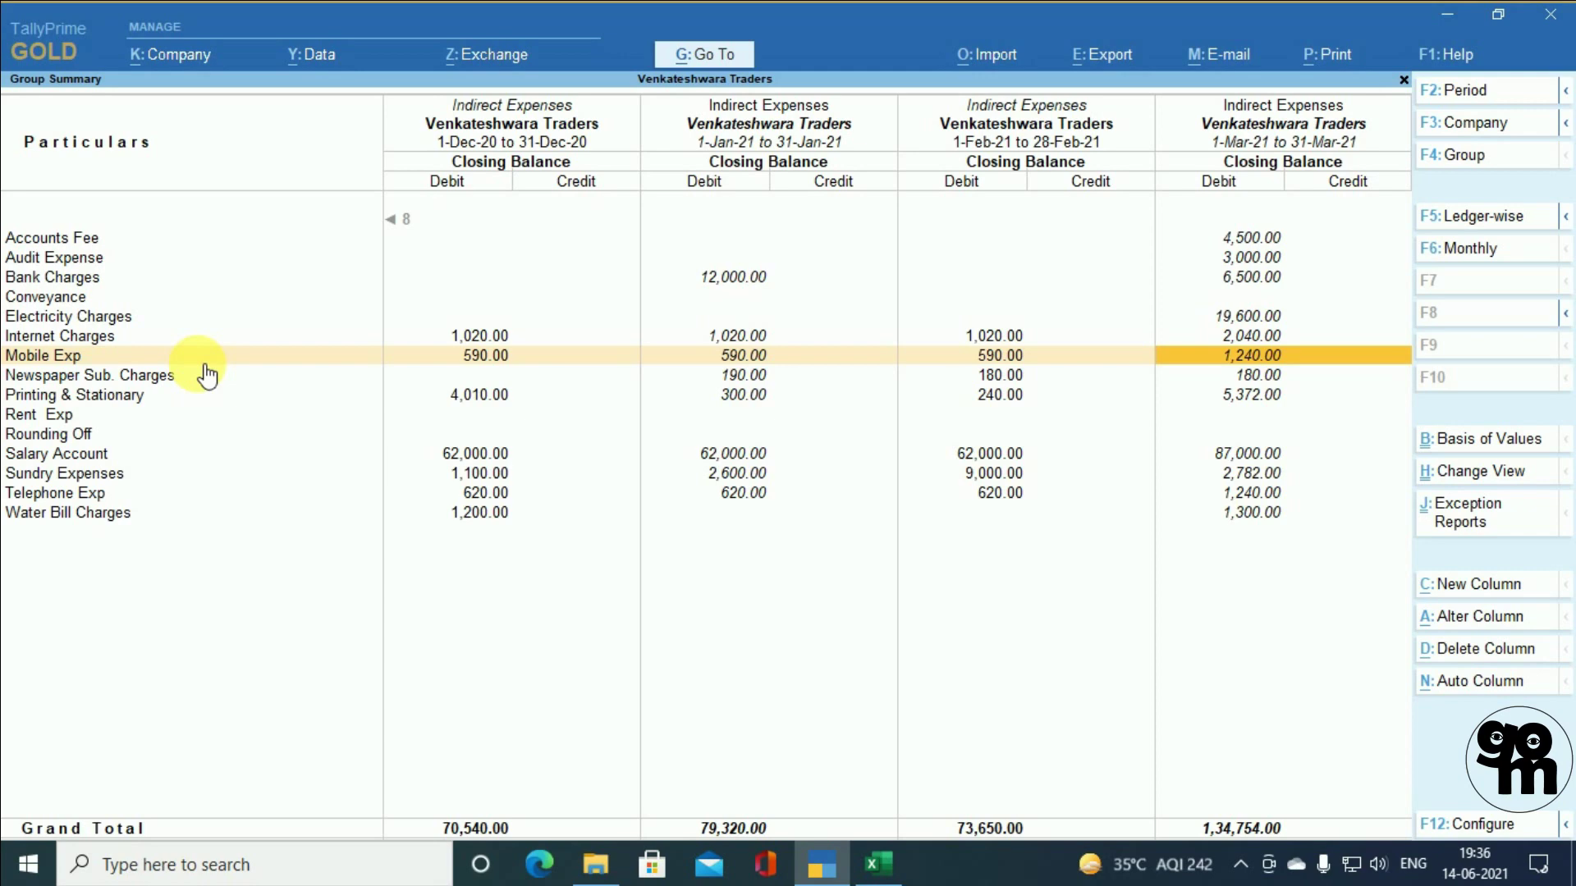
- Switch to Excel, select Internet Charges Payable on the Day 4 sheet, and return to TallyPrime
key(alt+Tab)
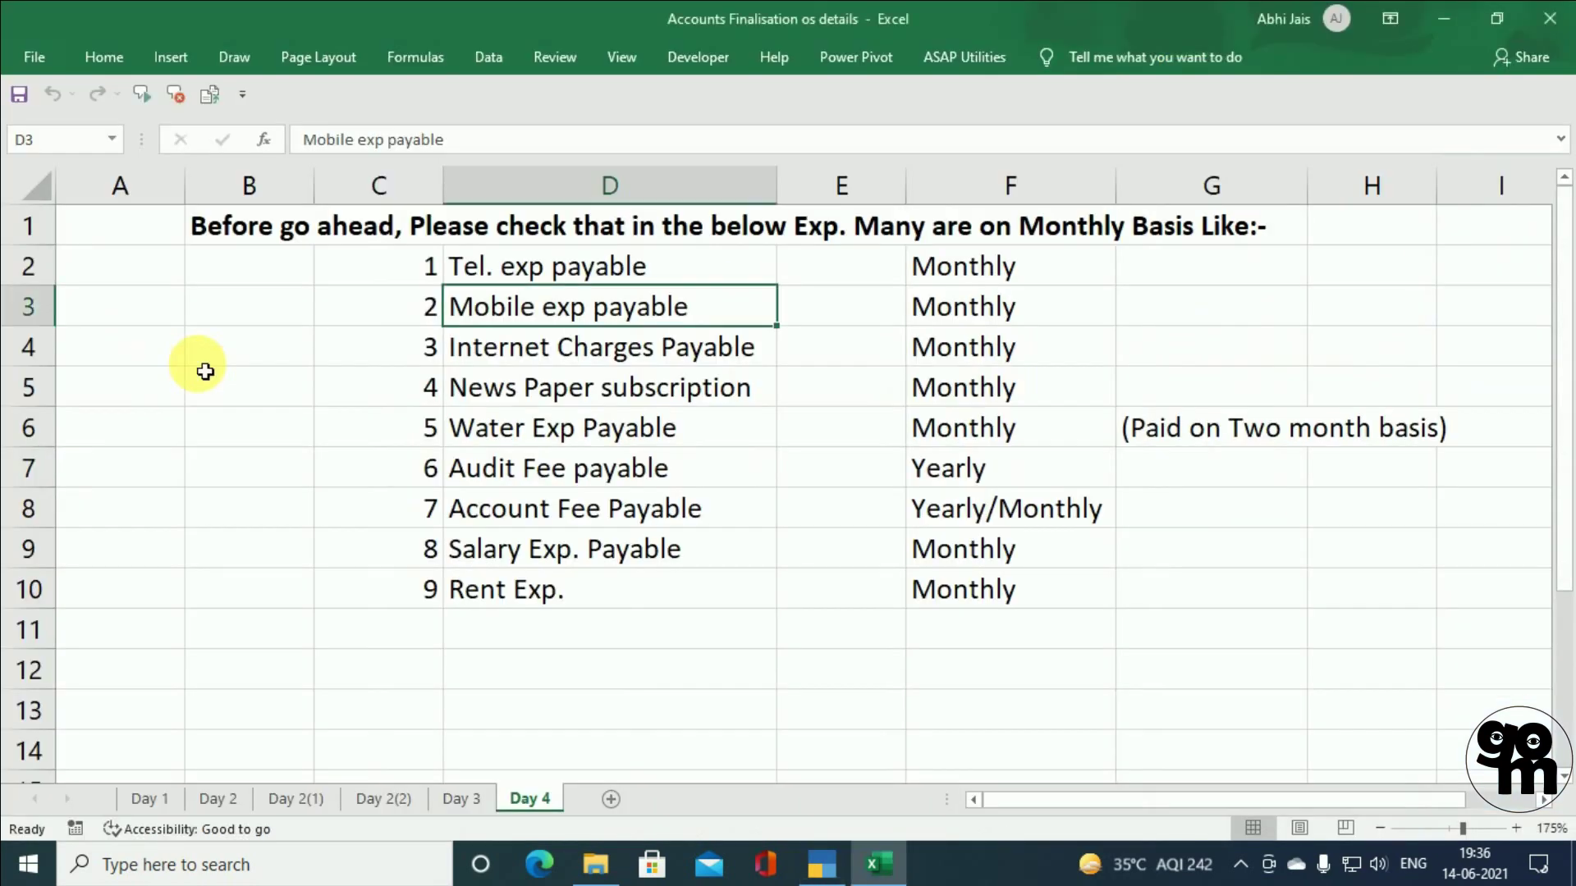
key(Down)
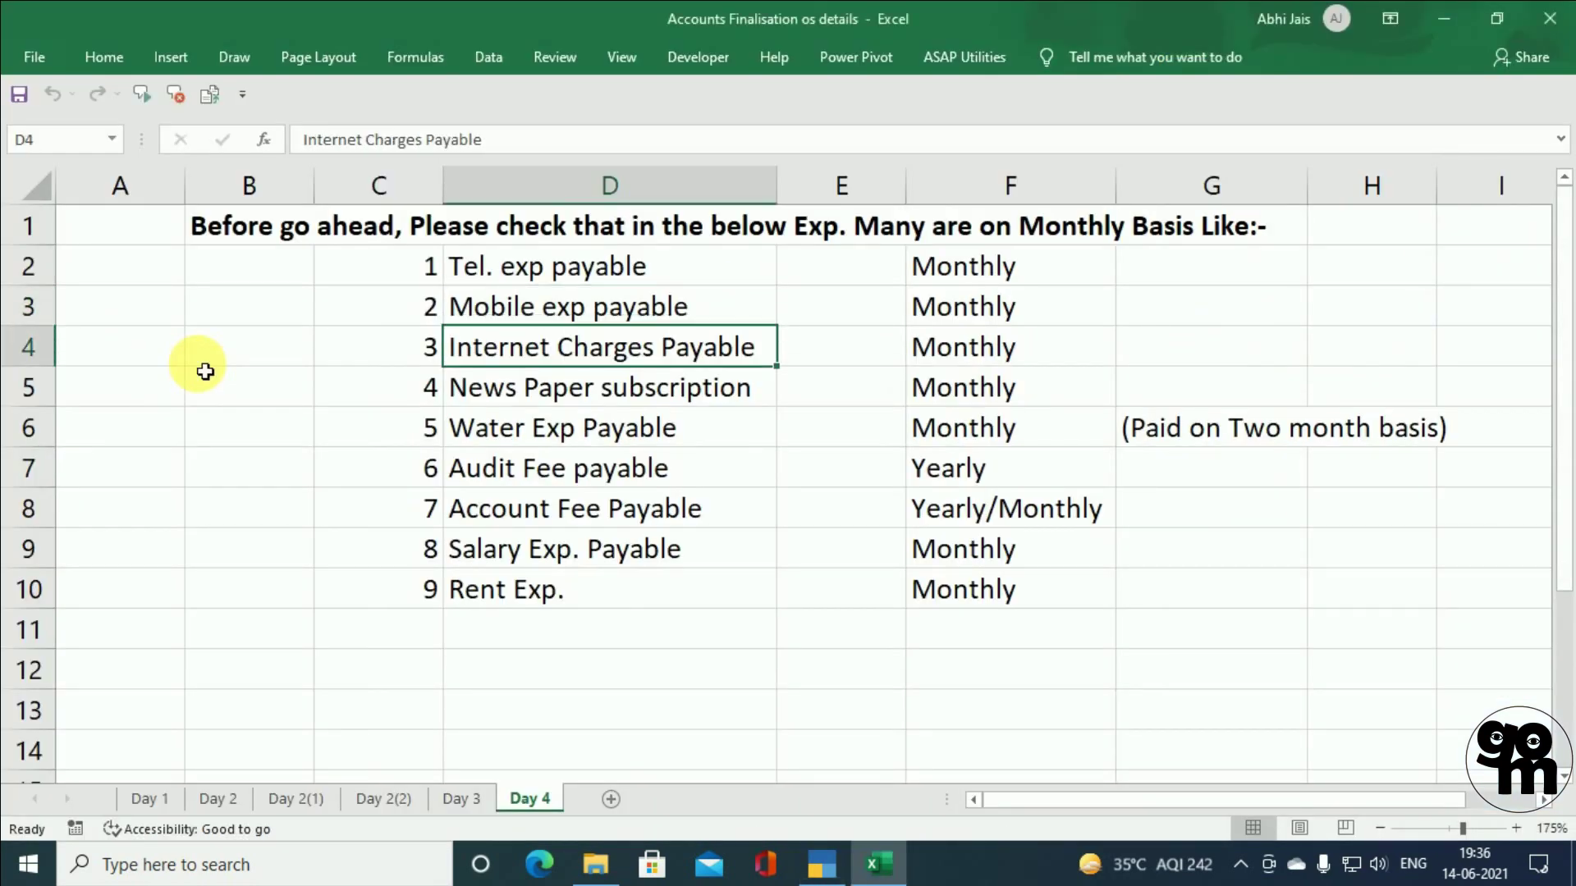
key(alt+Tab)
- Select the April 2020 cell of the Internet Charges row in the monthly Indirect Expenses summary
key(Left)
key(Left)
key(Left)
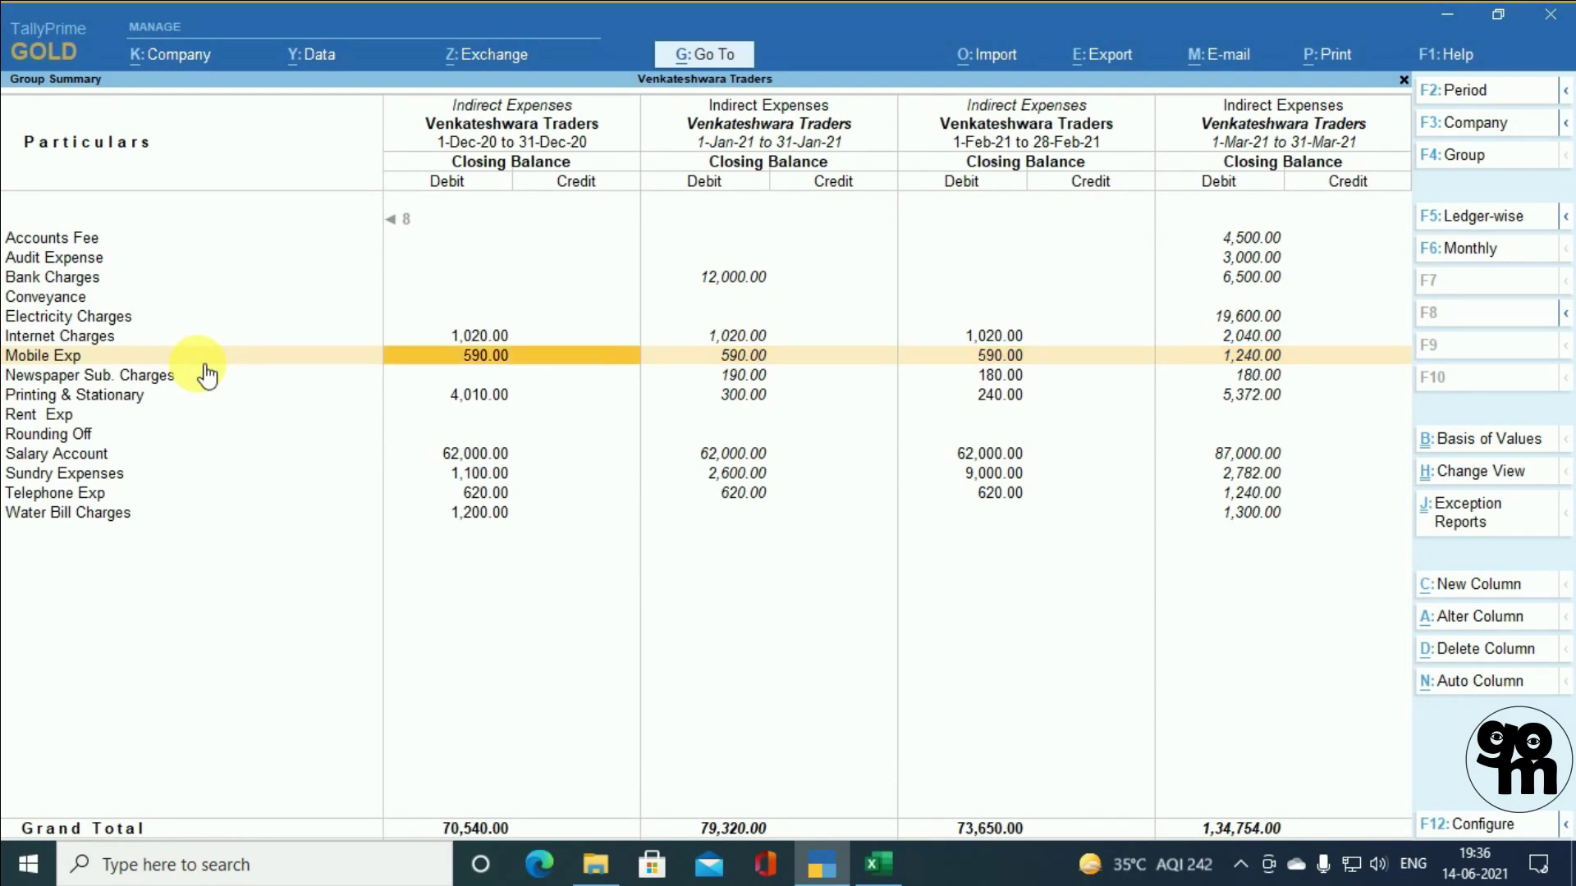
key(Left)
key(Left)
key(Left)
key(Left)
key(Left)
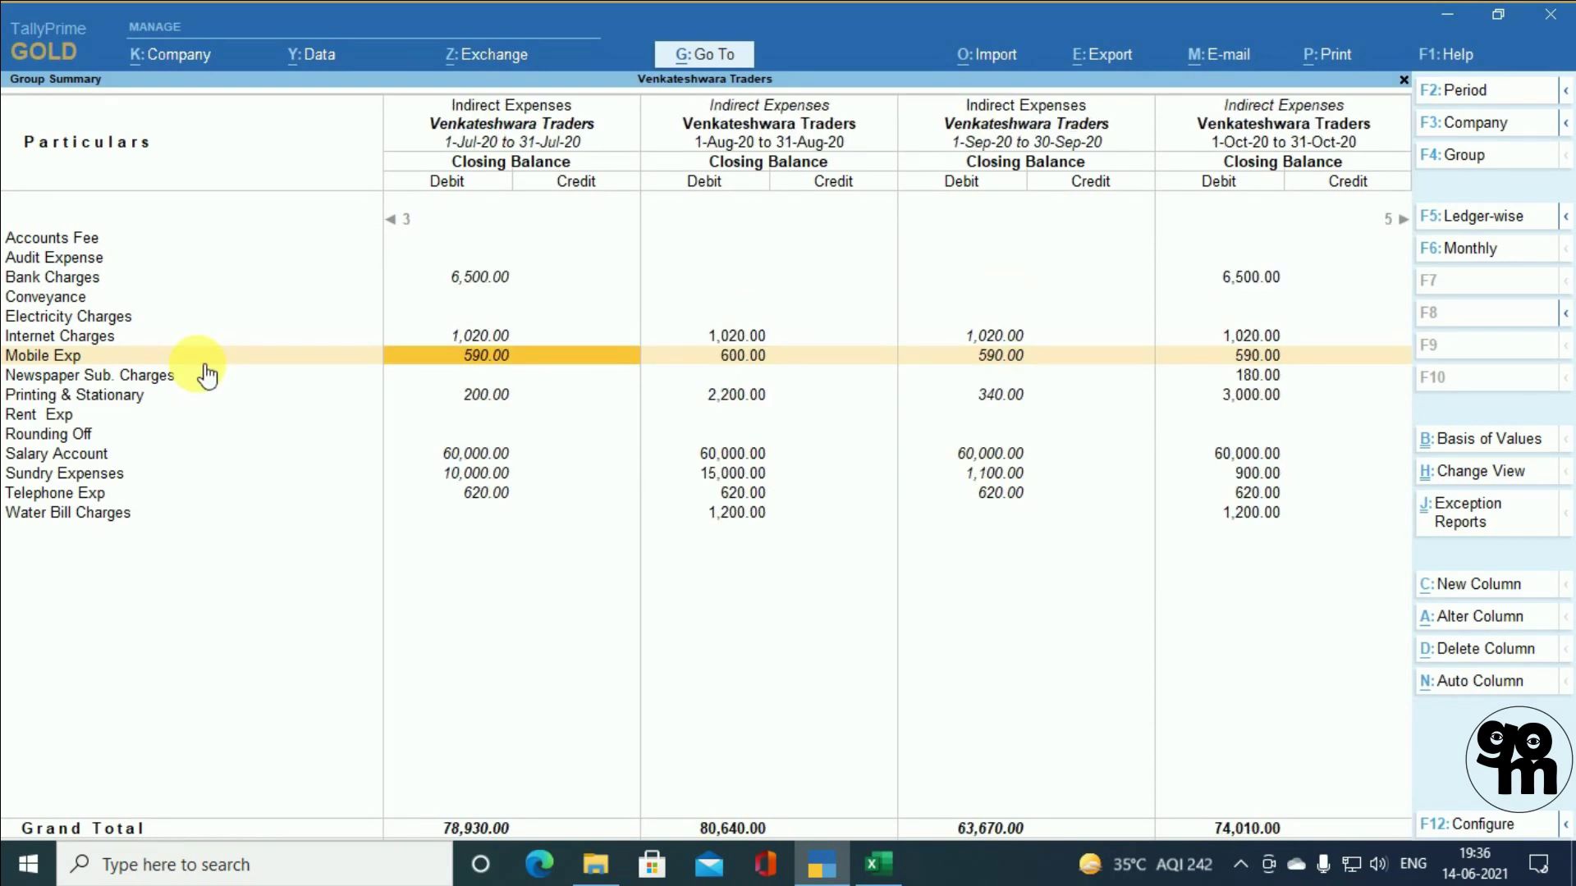
key(Left)
key(Left)
key(Left)
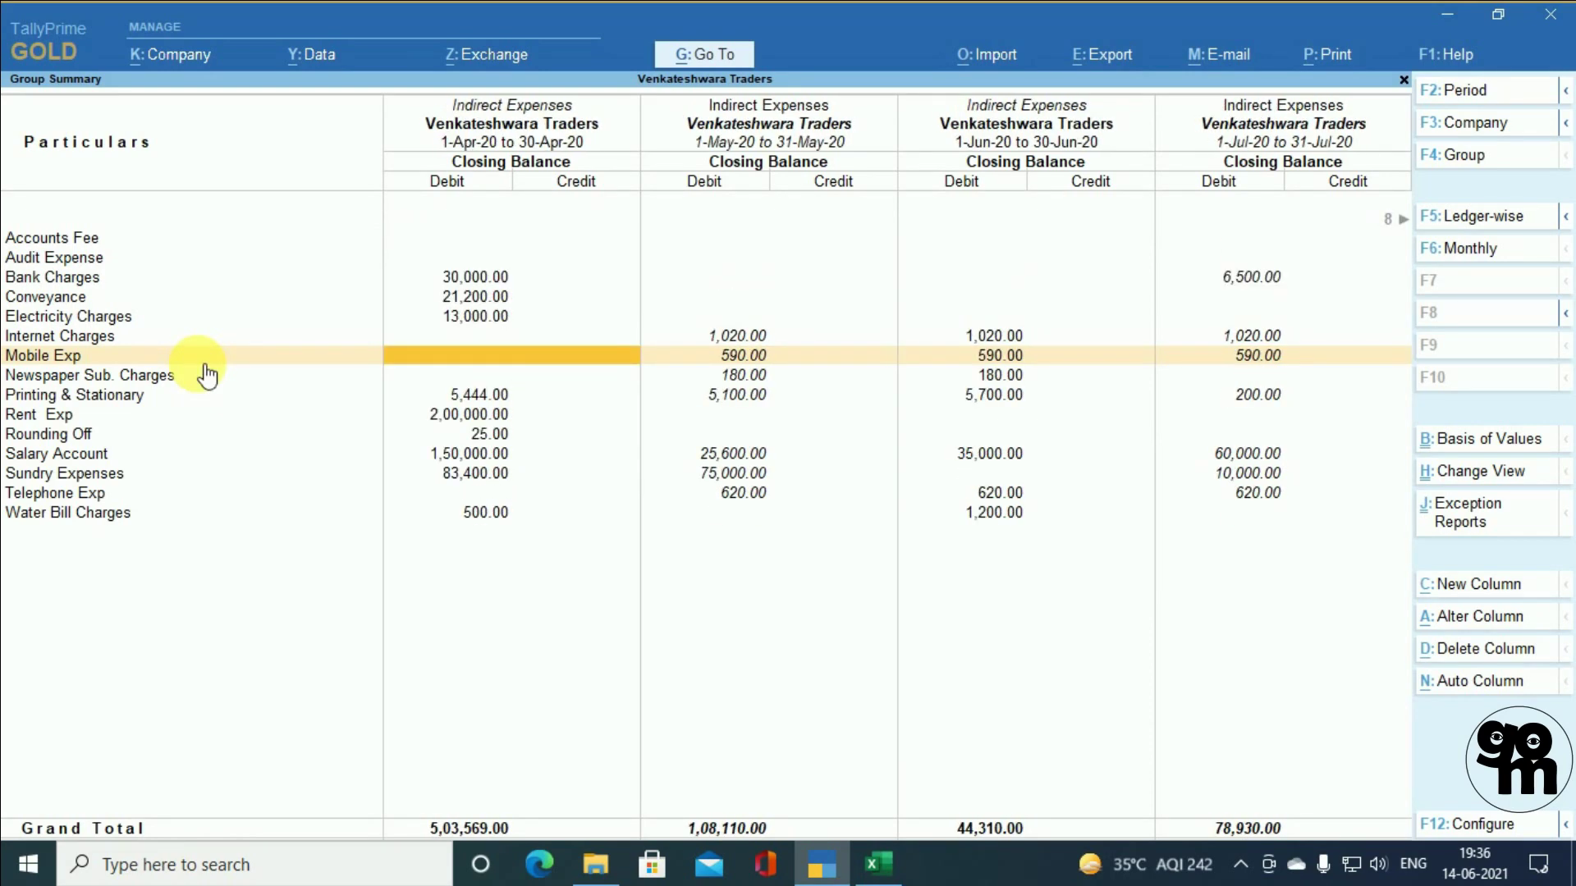
key(Up)
- Examine the Internet Charges amounts month by month from April 2020 to March 2021
key(Right)
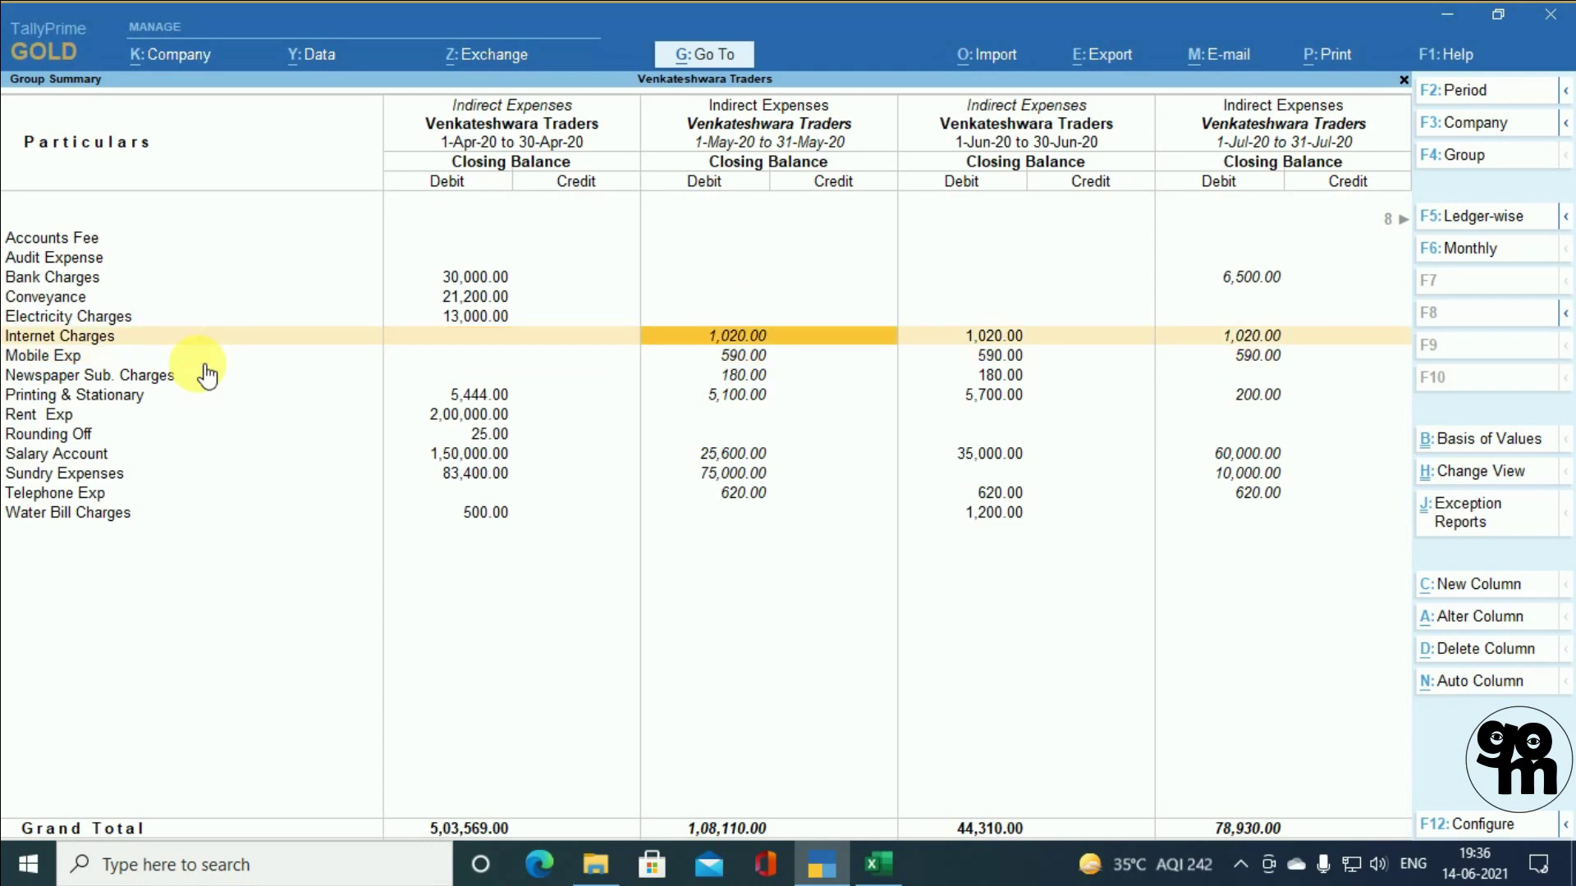
key(Right)
key(Right)
key(Right)
key(Right)
key(Right)
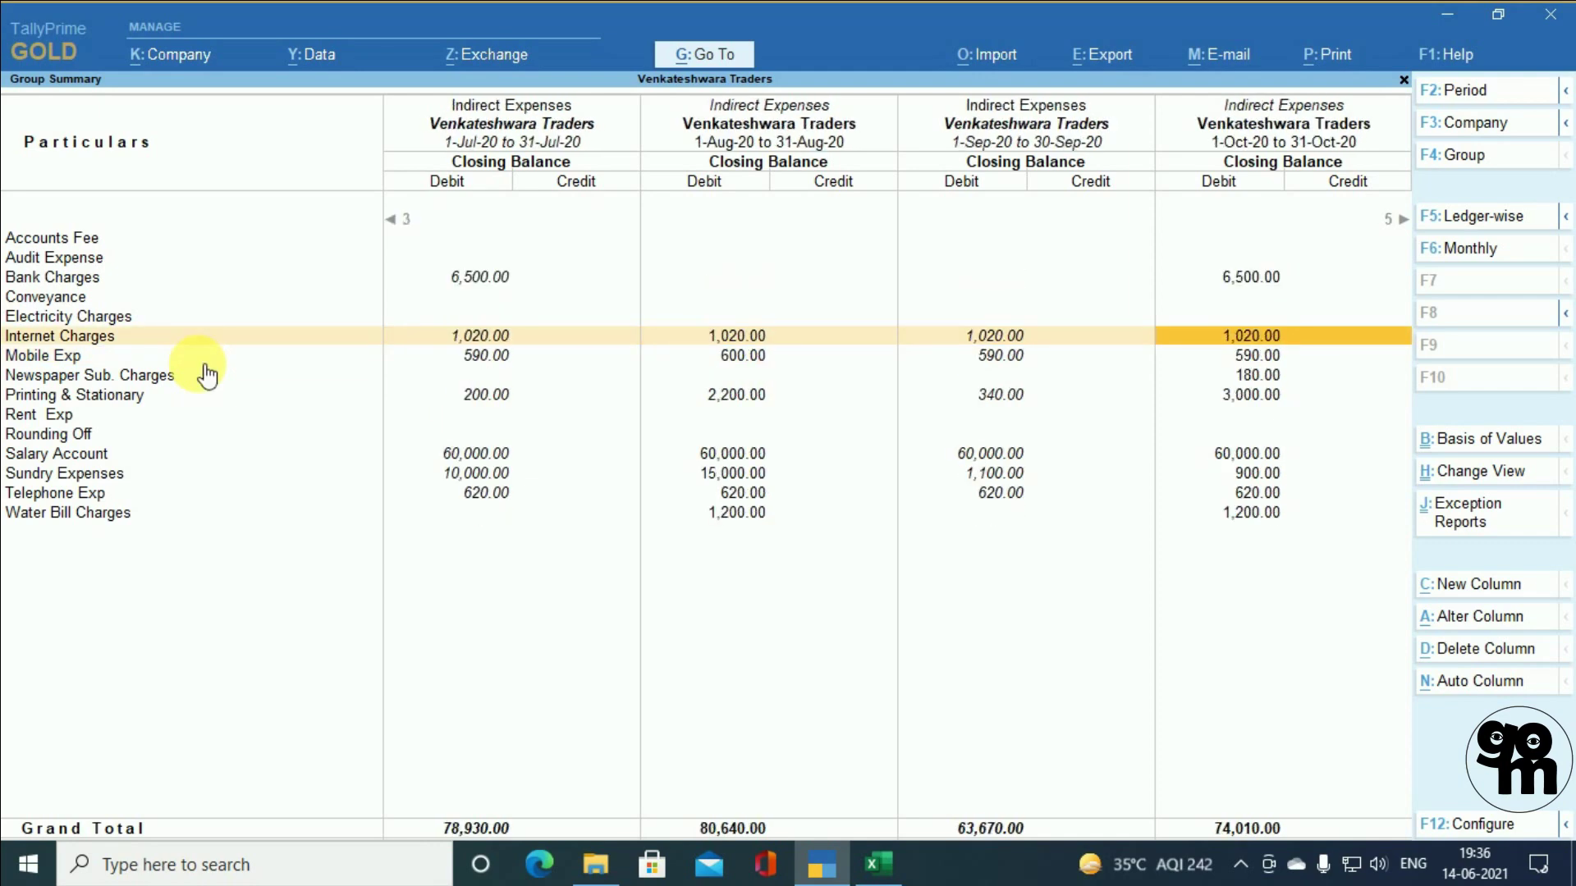
key(Right)
key(Right)
key(Right)
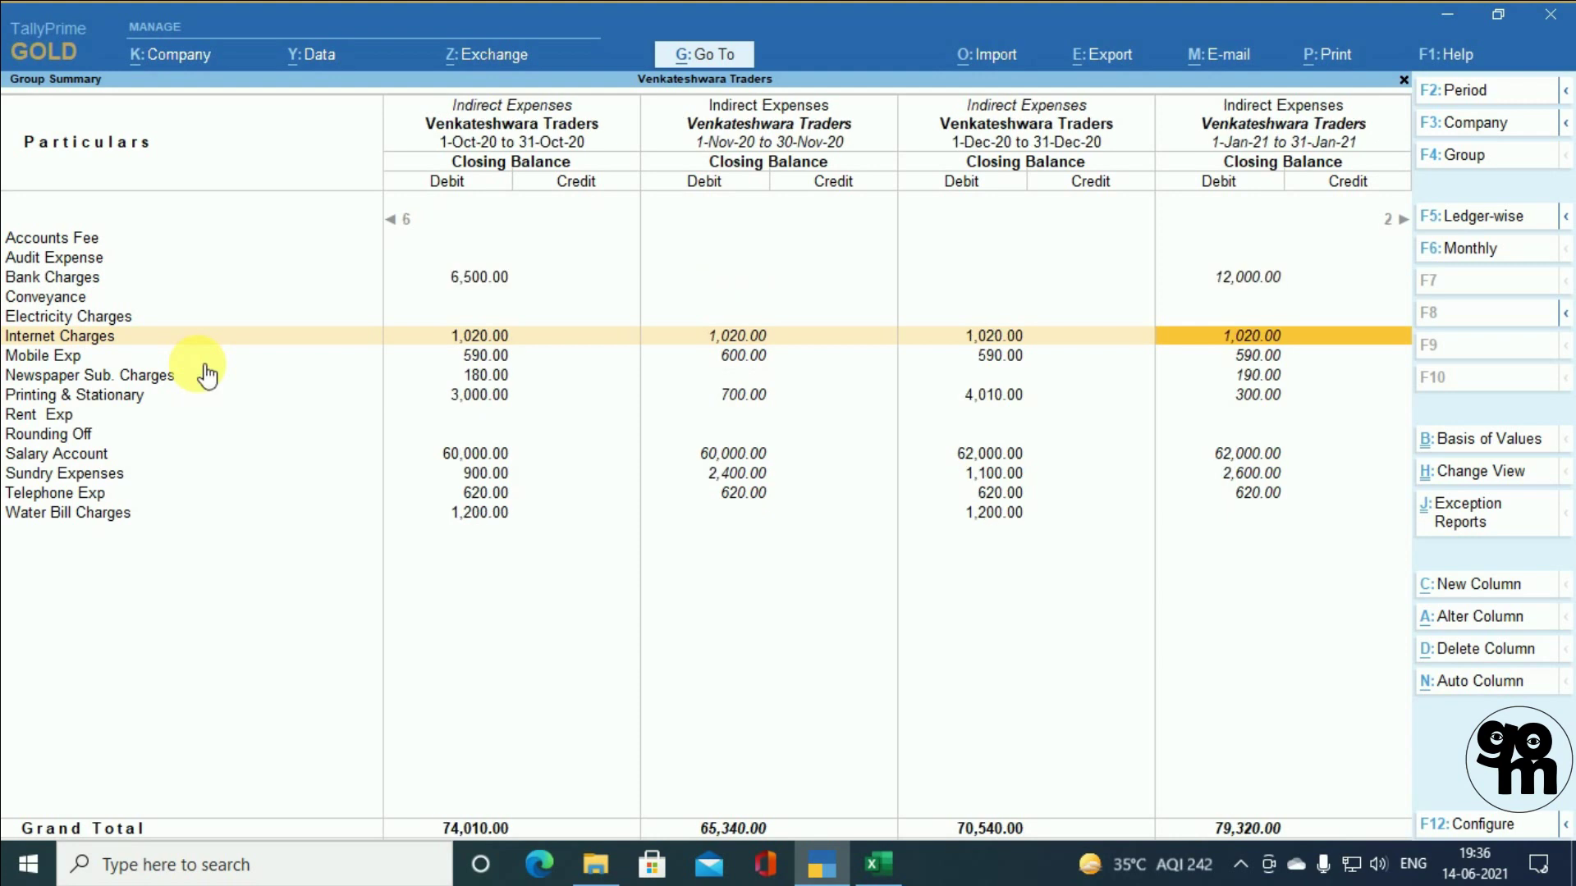
key(Right)
key(Right)
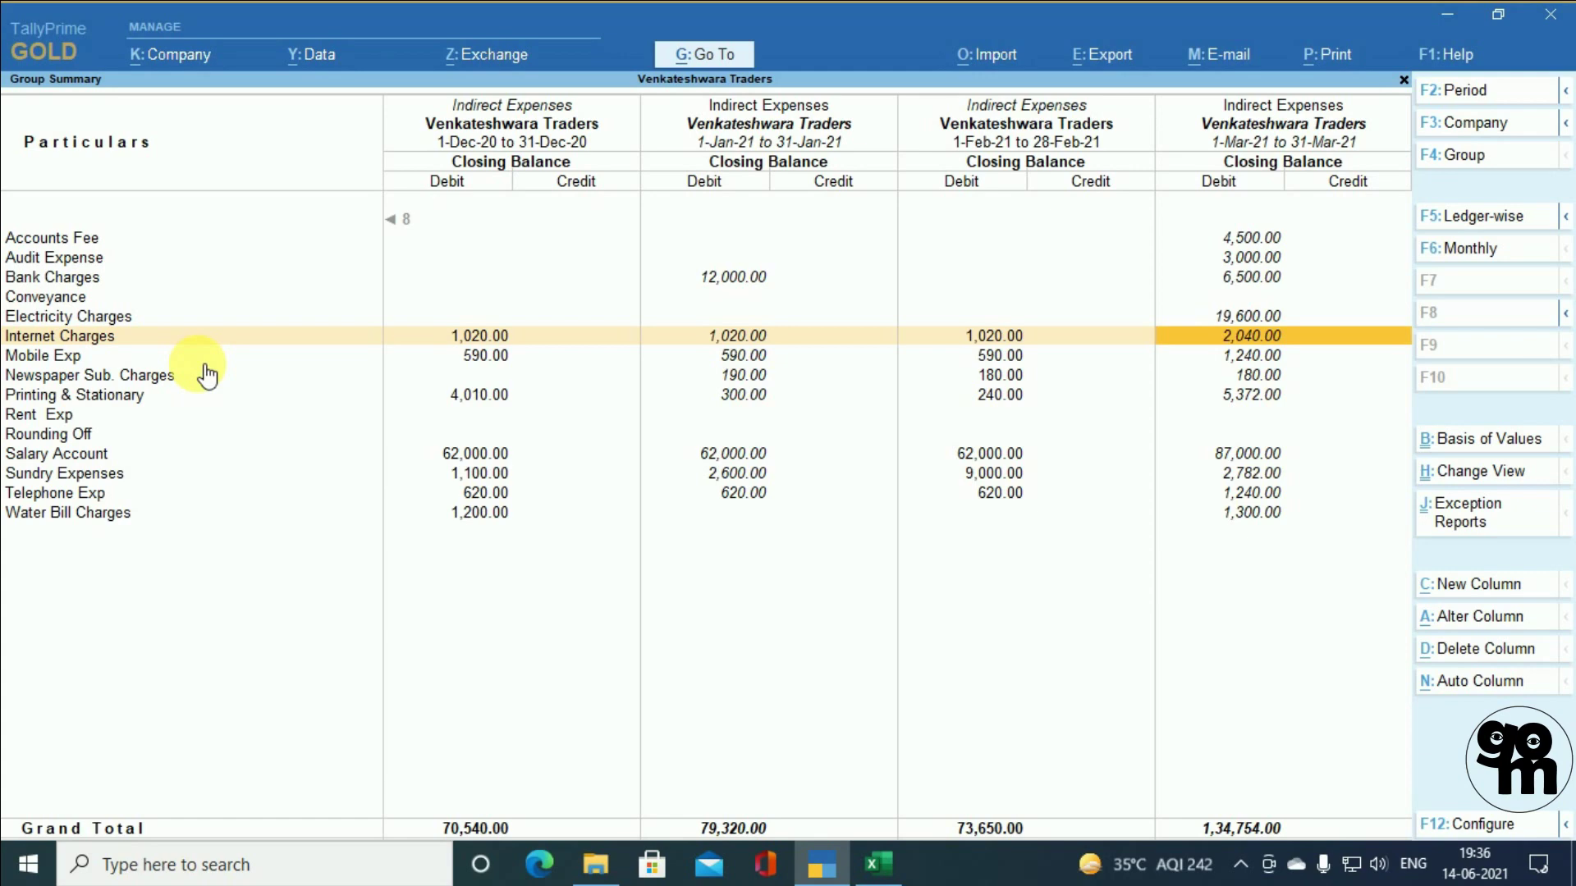
- Switch to Excel, select News Paper subscription on the Day 4 sheet, and return to TallyPrime
key(alt+Tab)
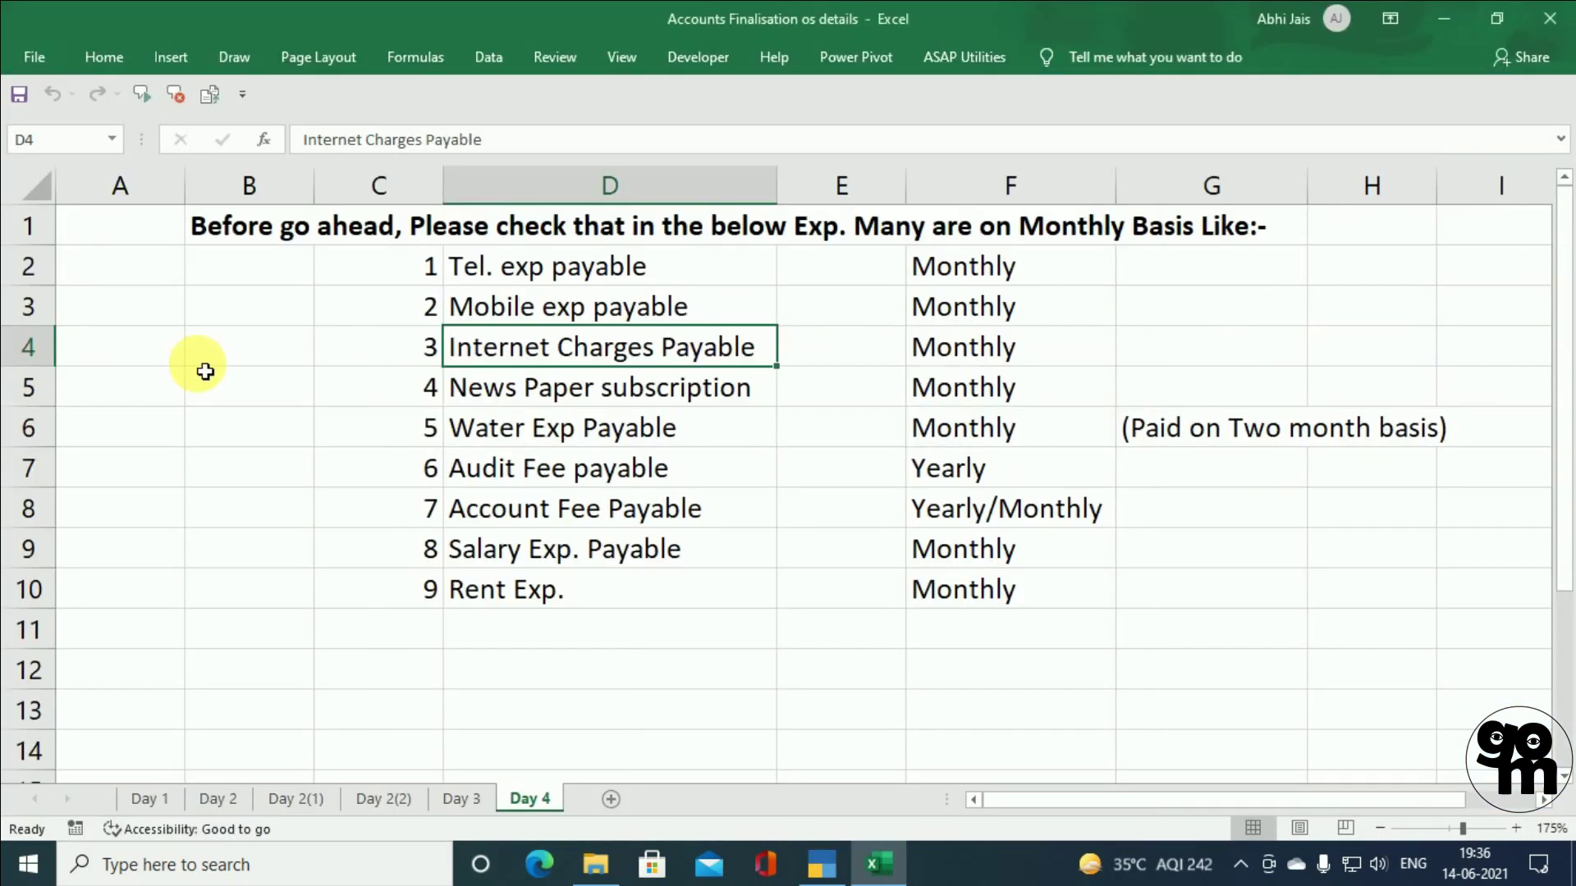
key(Down)
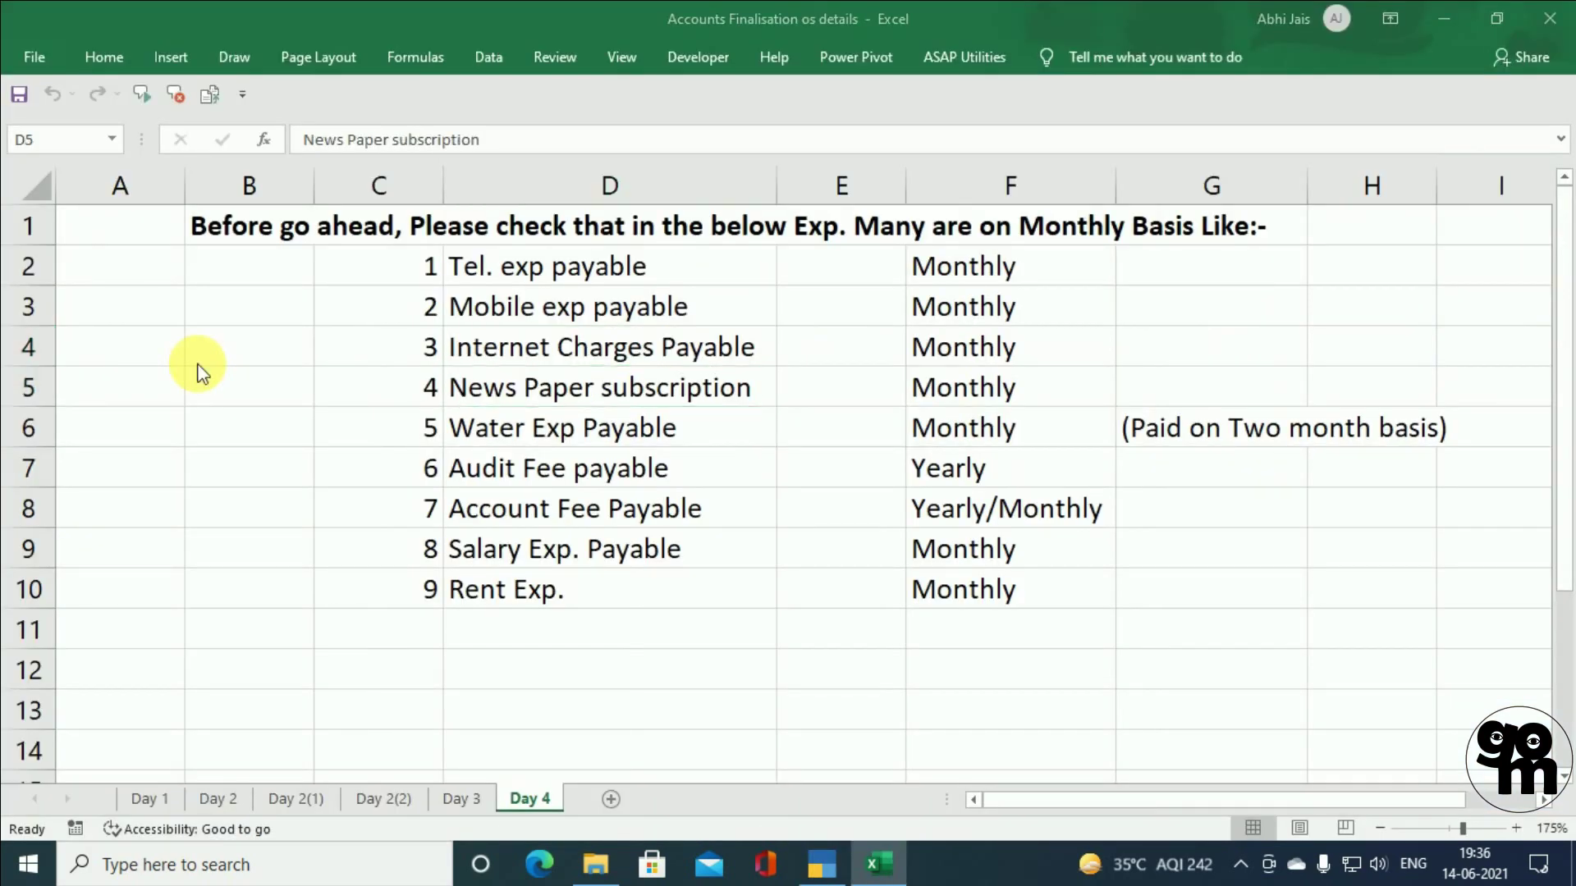
key(alt+Tab)
- Select the Newspaper Sub. Charges row and go back through its months from March 2021 to April 2020
key(Down)
key(Down)
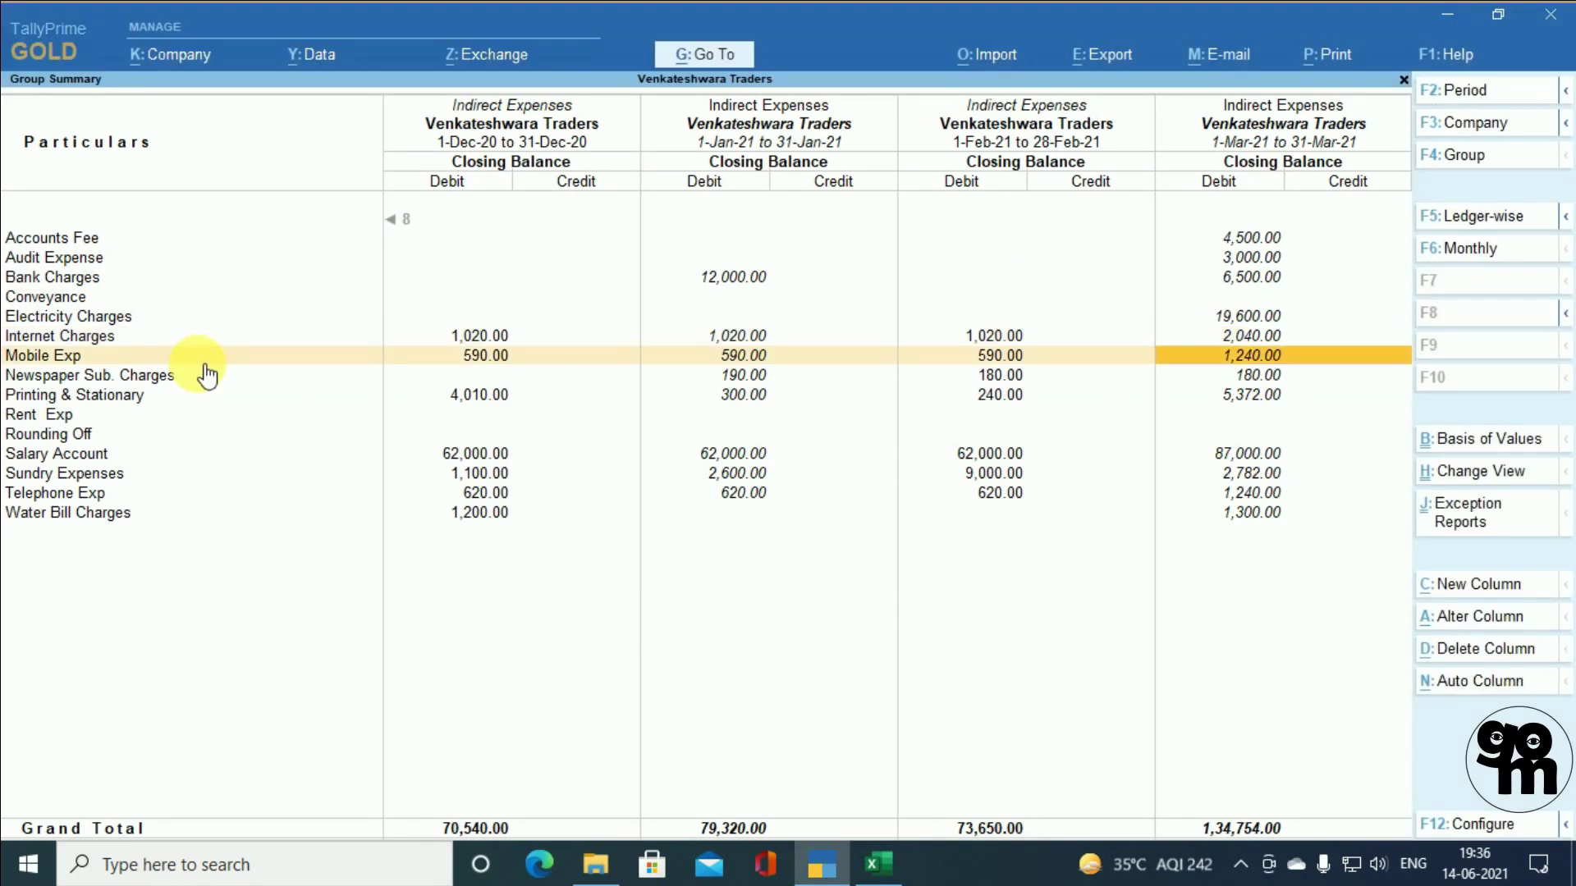
key(Left)
key(Left)
key(Left)
key(Left)
key(Left)
key(Left)
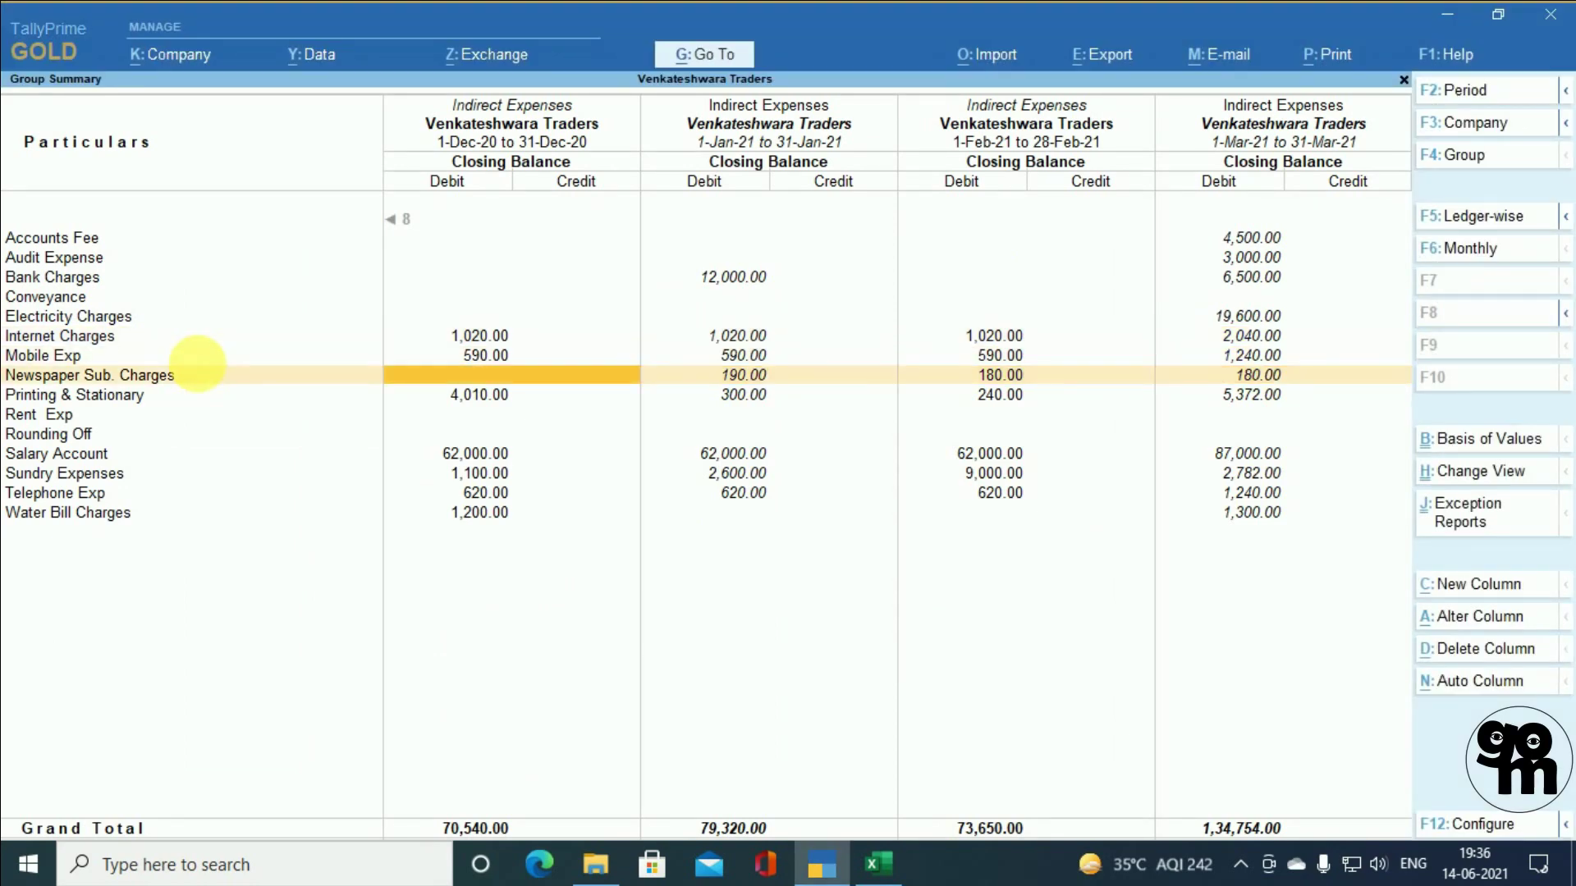
key(Left)
key(Left)
key(Left)
key(Left)
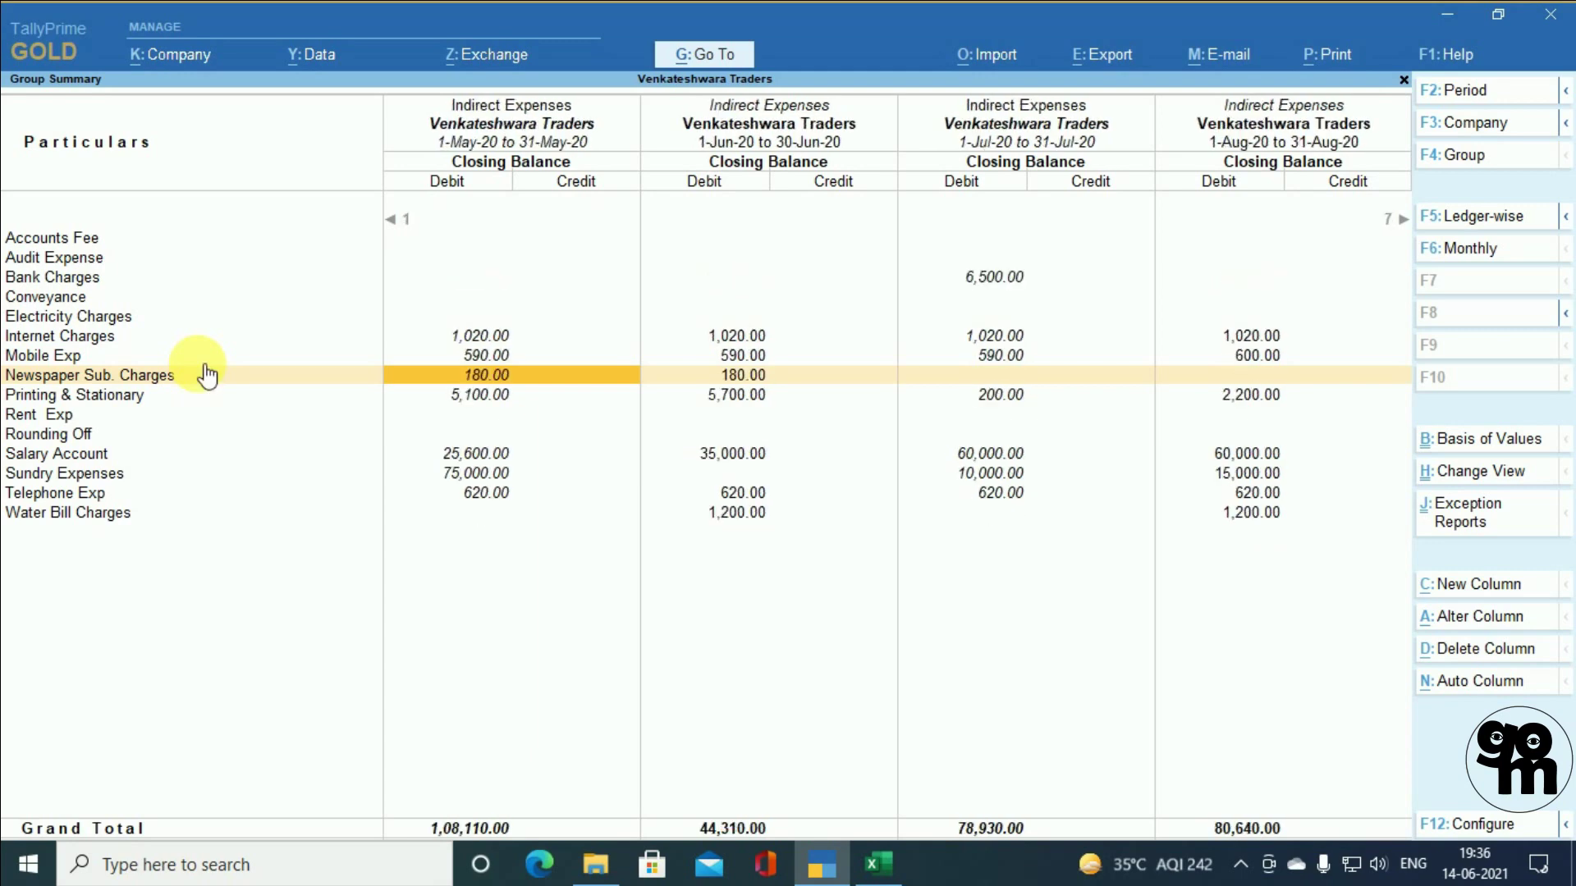
key(Left)
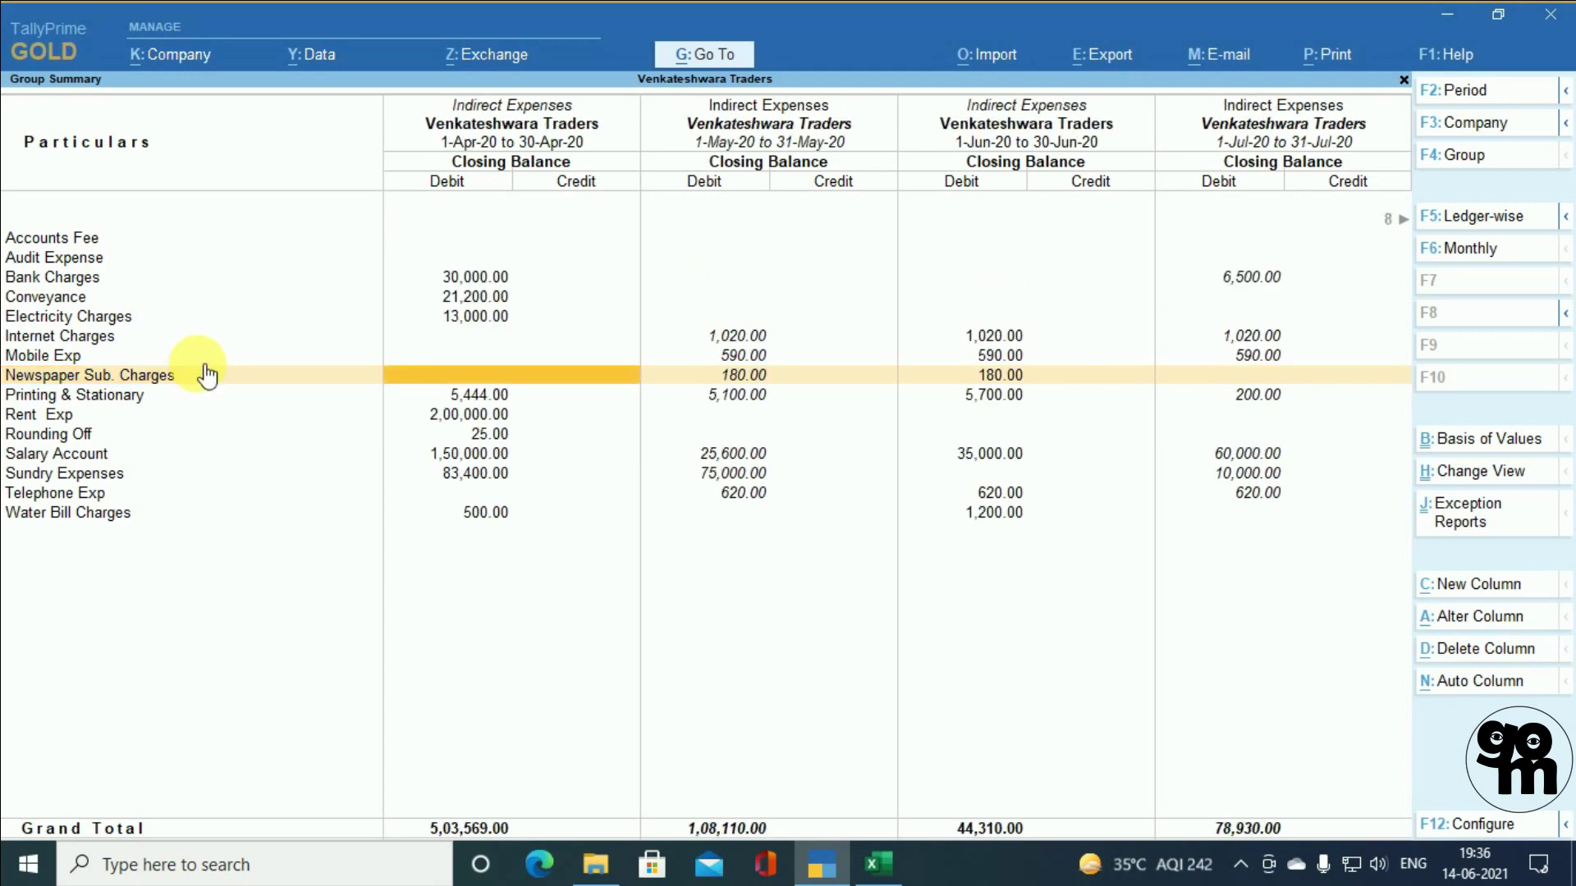
- Examine the Newspaper Sub. Charges amounts month by month from April to October 2020 for missing entries
key(Right)
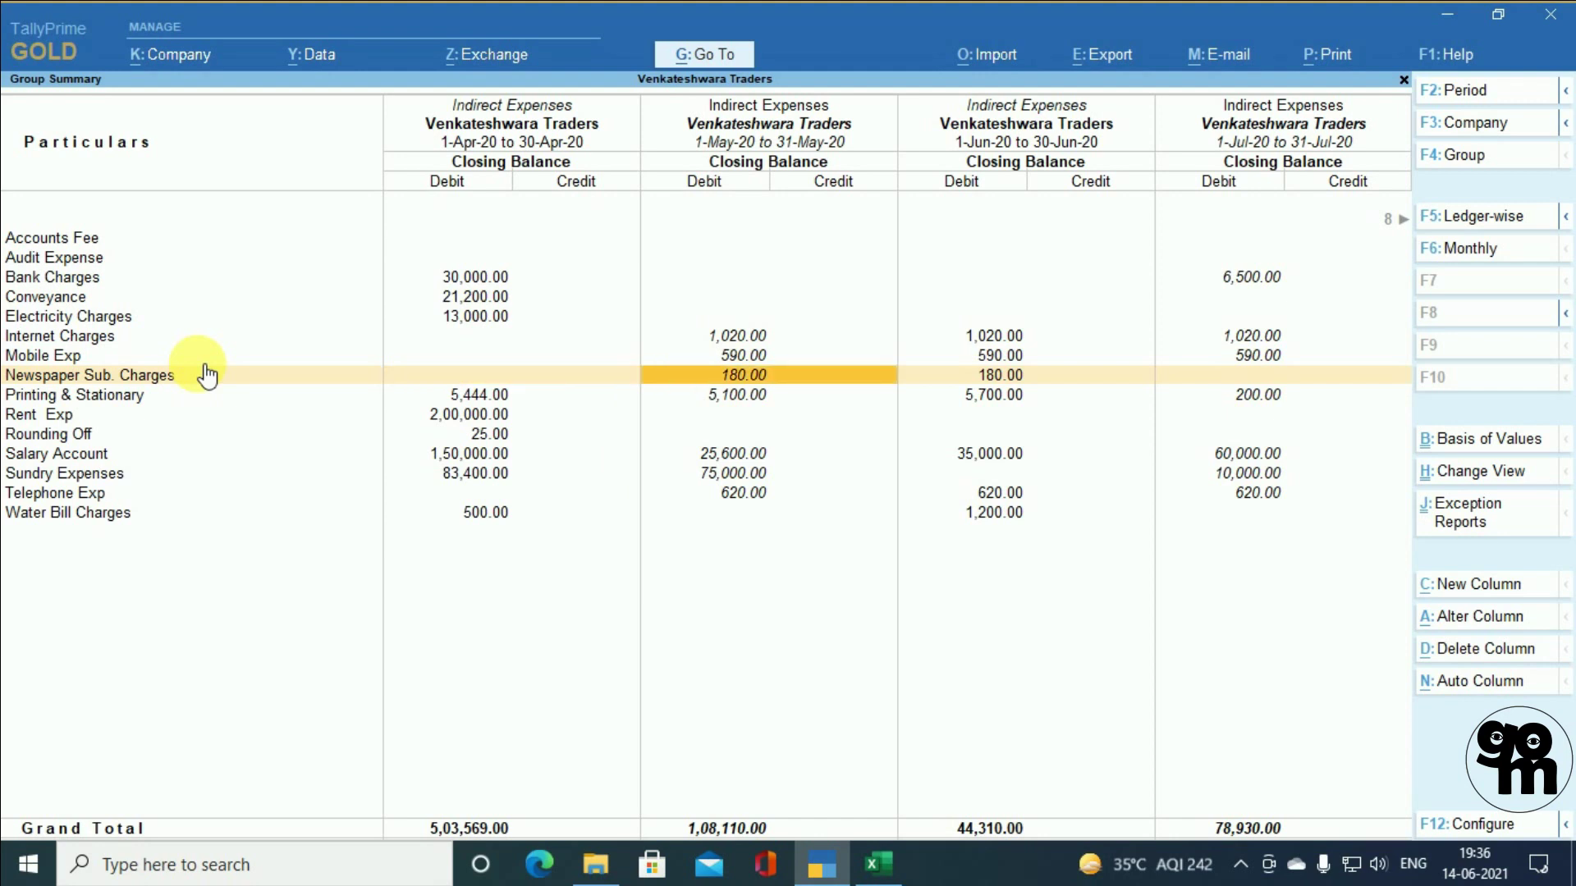
key(Right)
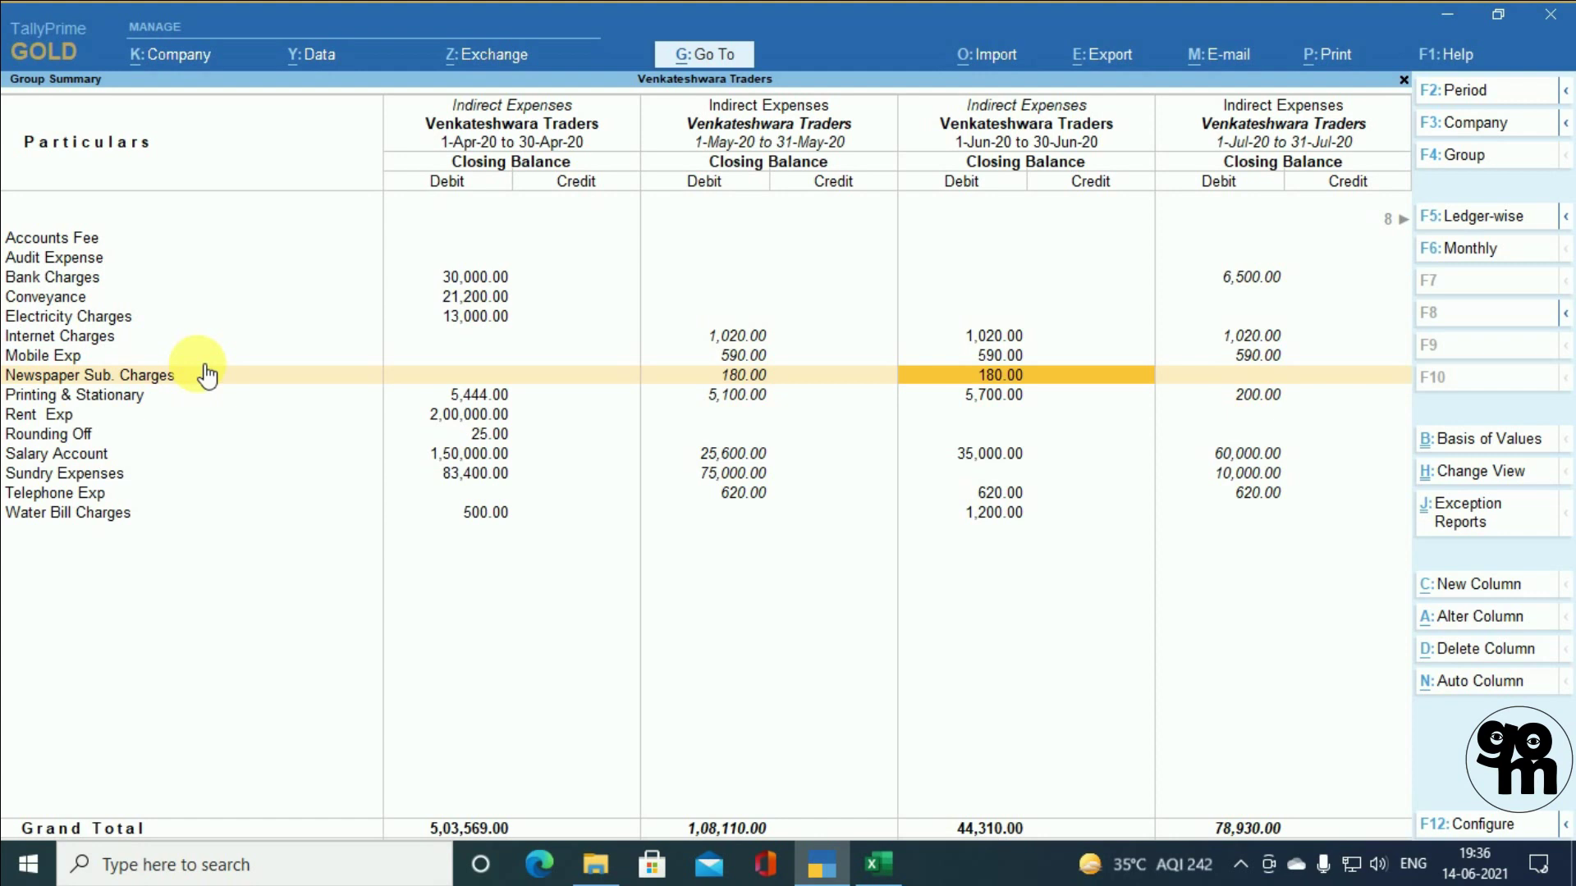
key(Right)
key(Right)
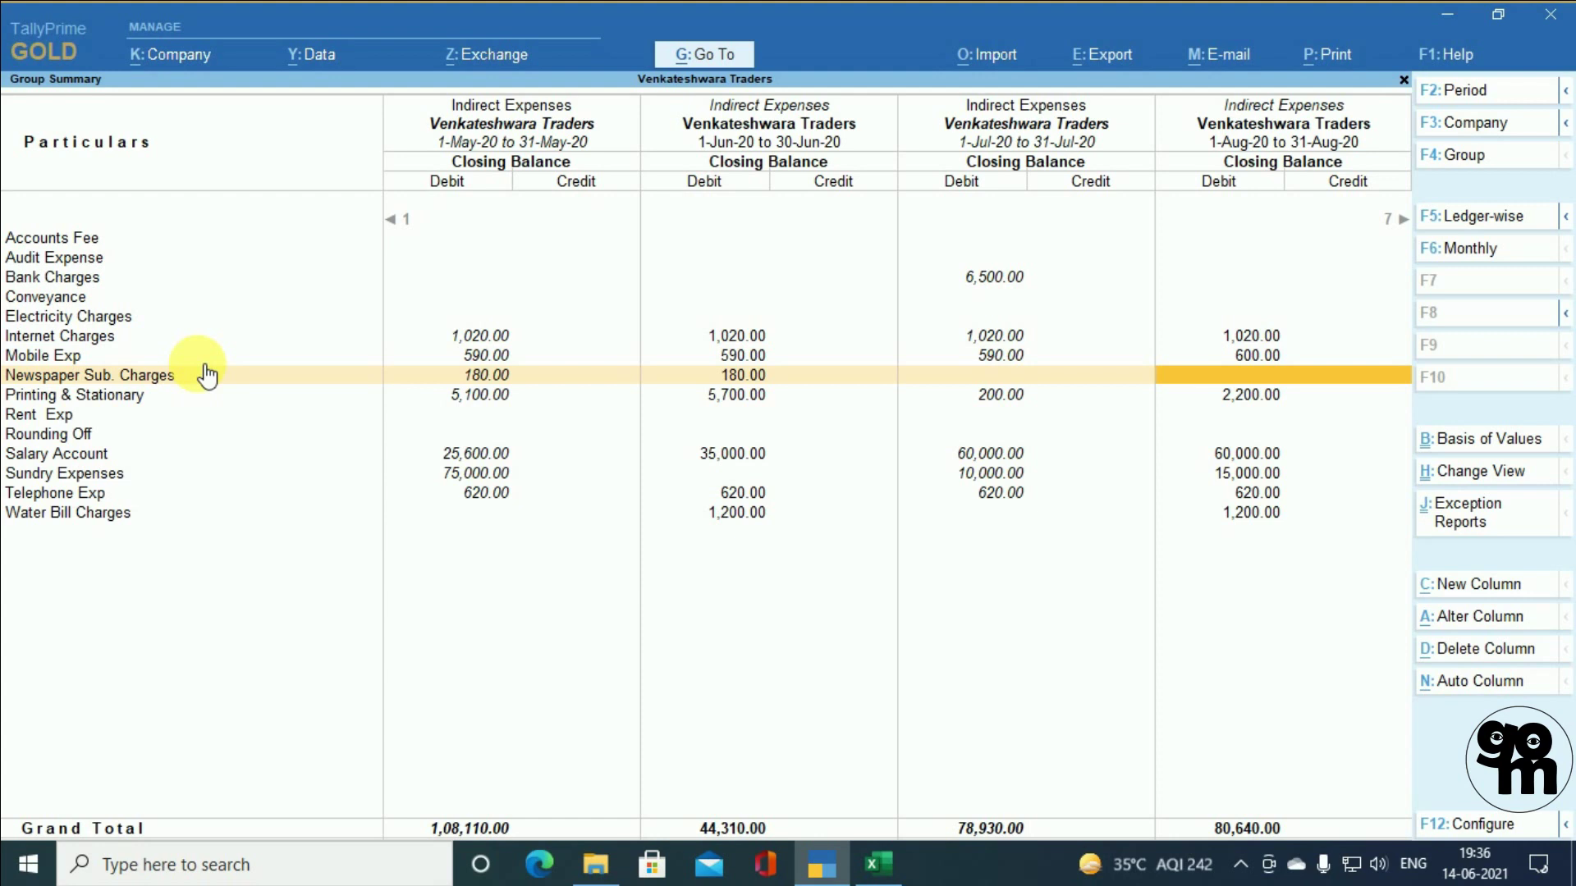
key(Right)
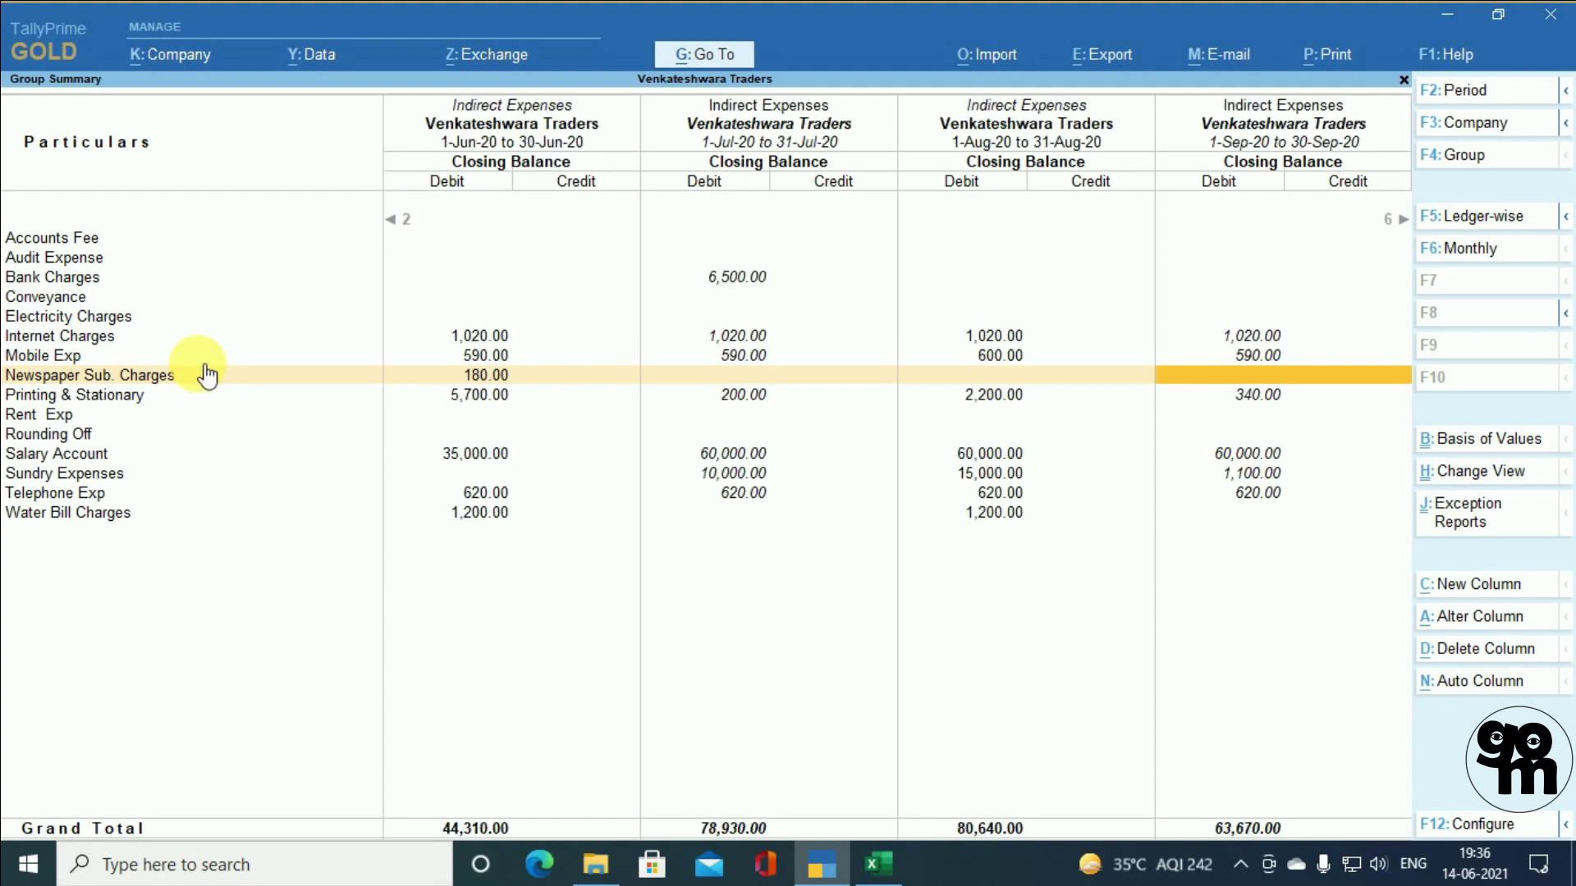
key(Right)
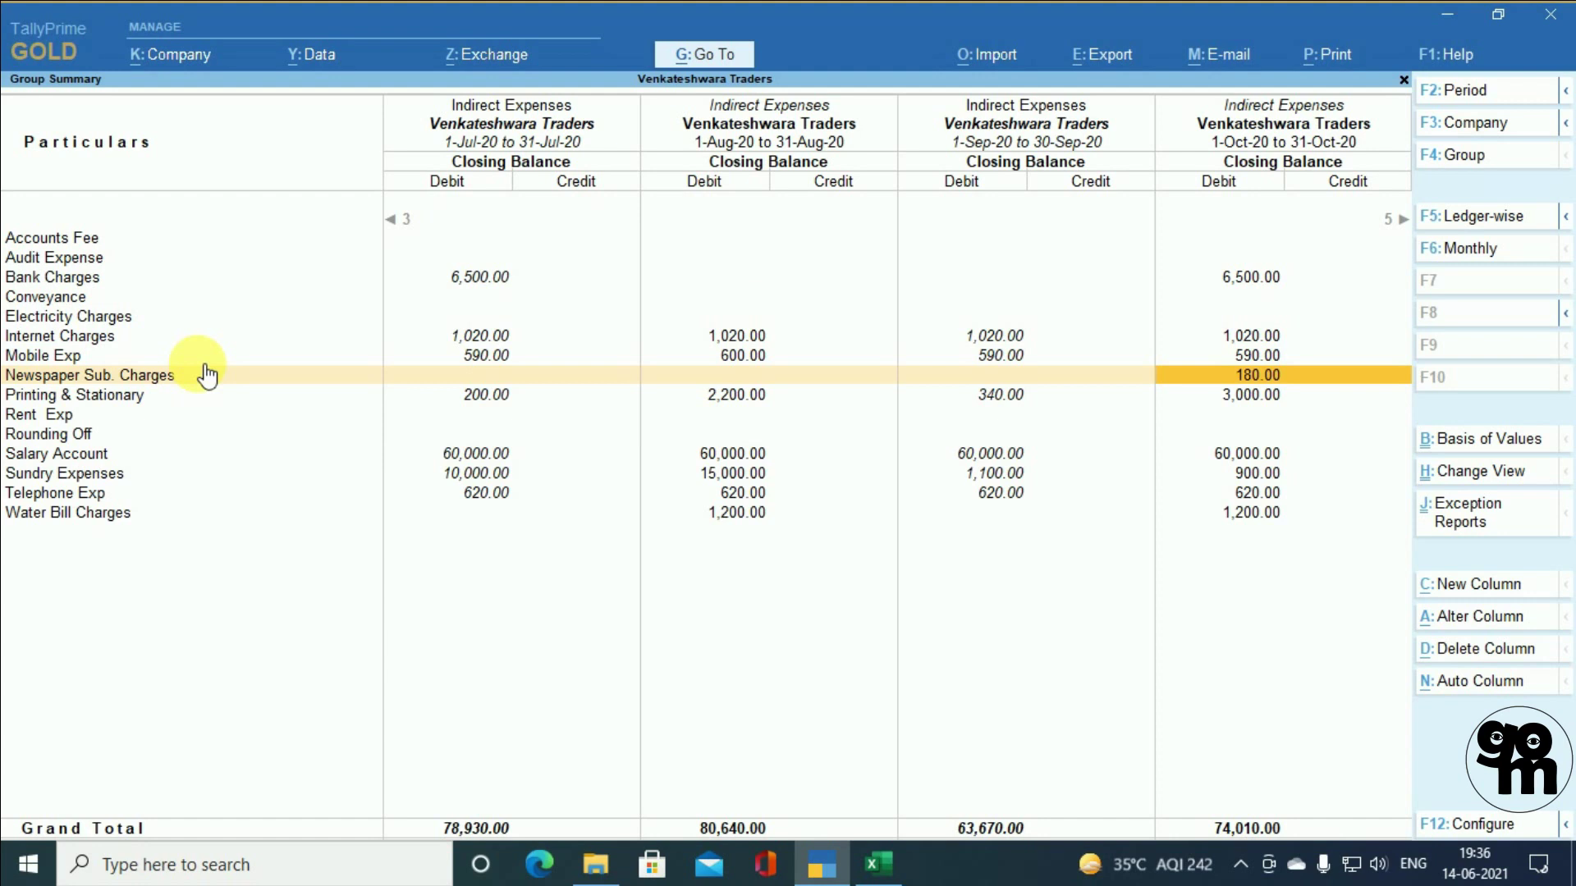
- Open the October Newspaper Sub. Charges ledger vouchers and set the period to 1-Apr-20 to 31-Mar-21
click(207, 375)
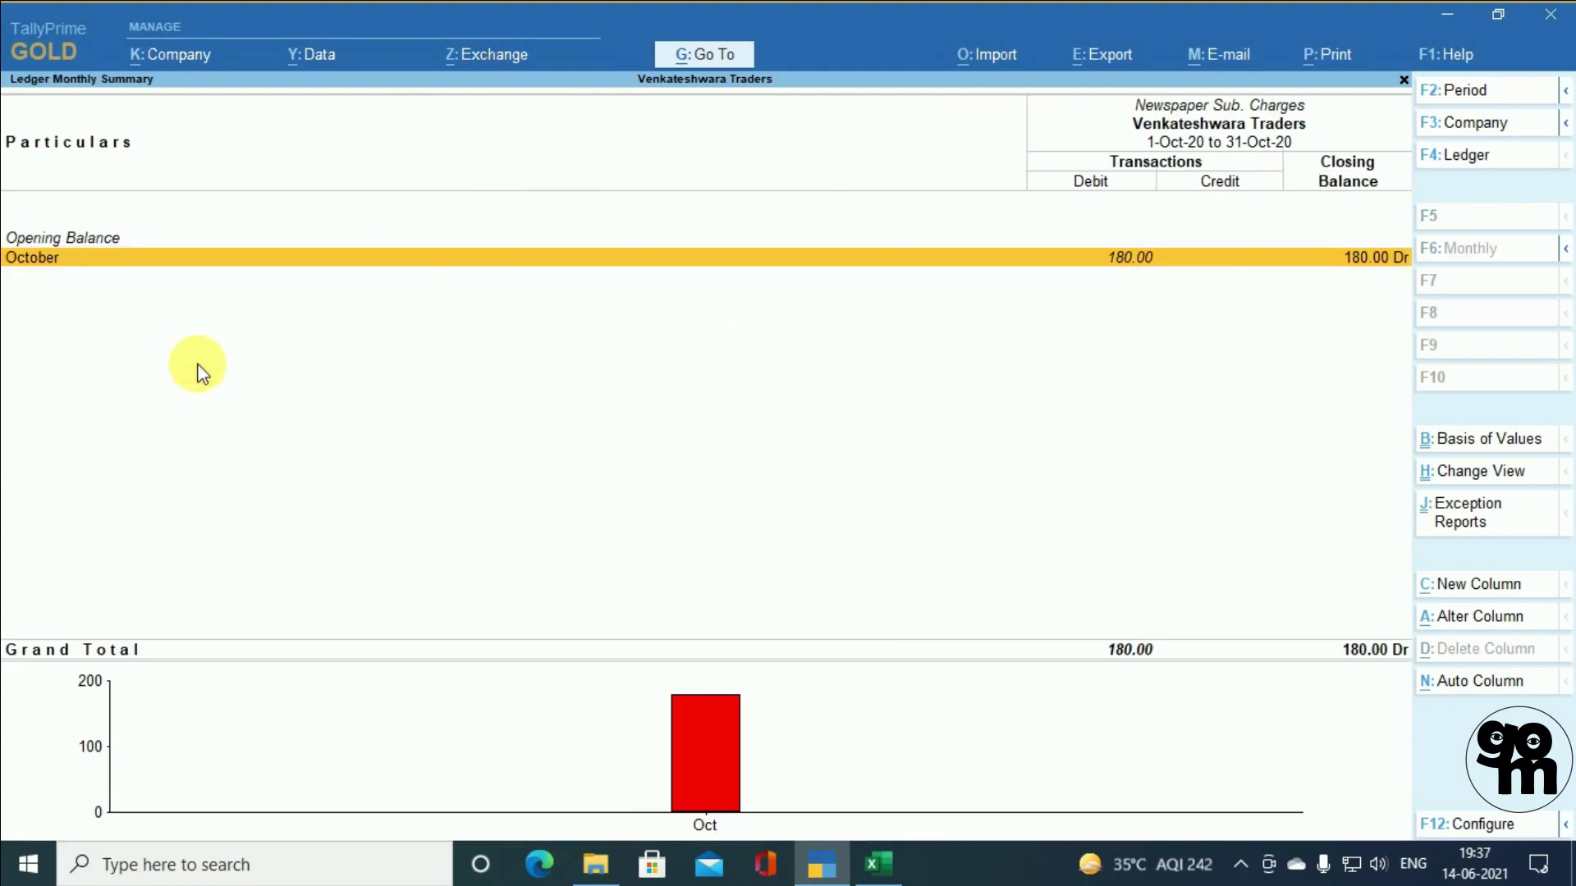
key(Return)
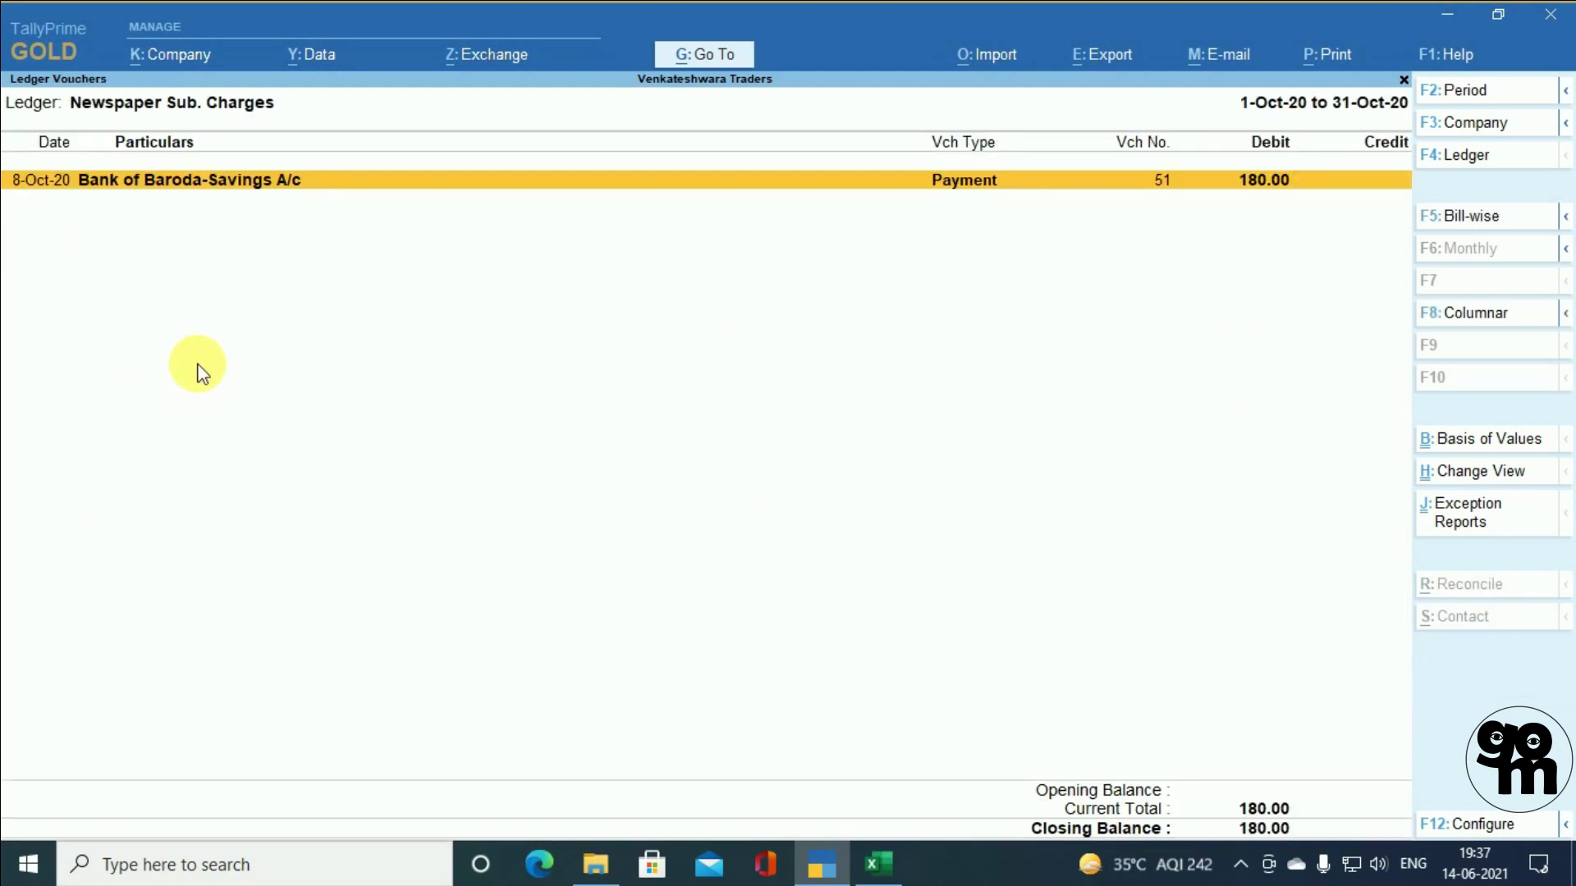
key(F2)
key(BackSpace)
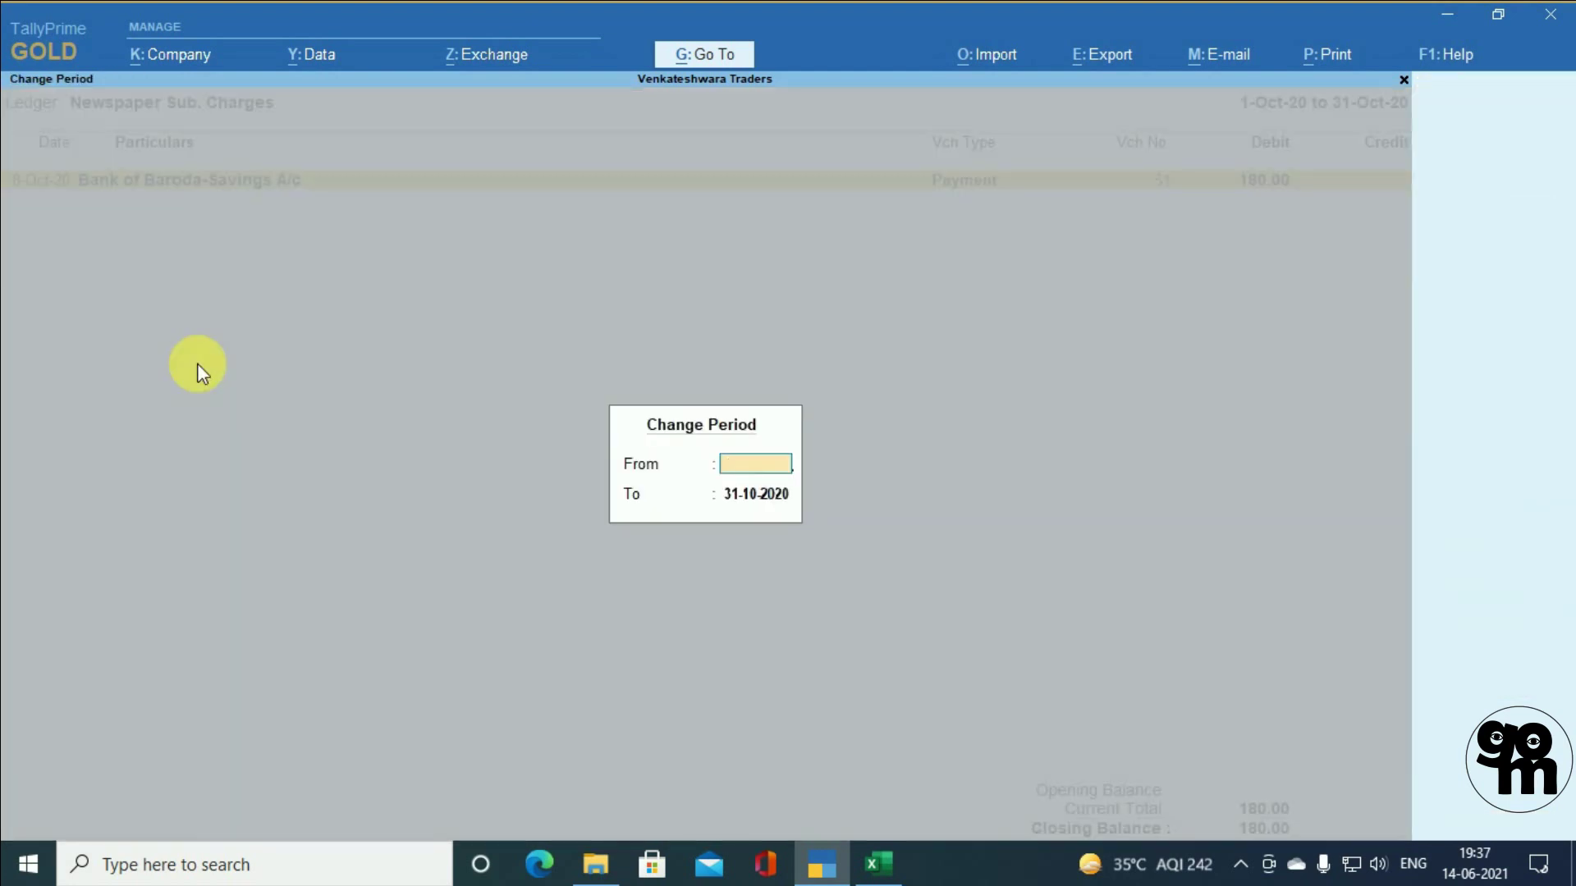
key(Return)
key(BackSpace)
key(Return)
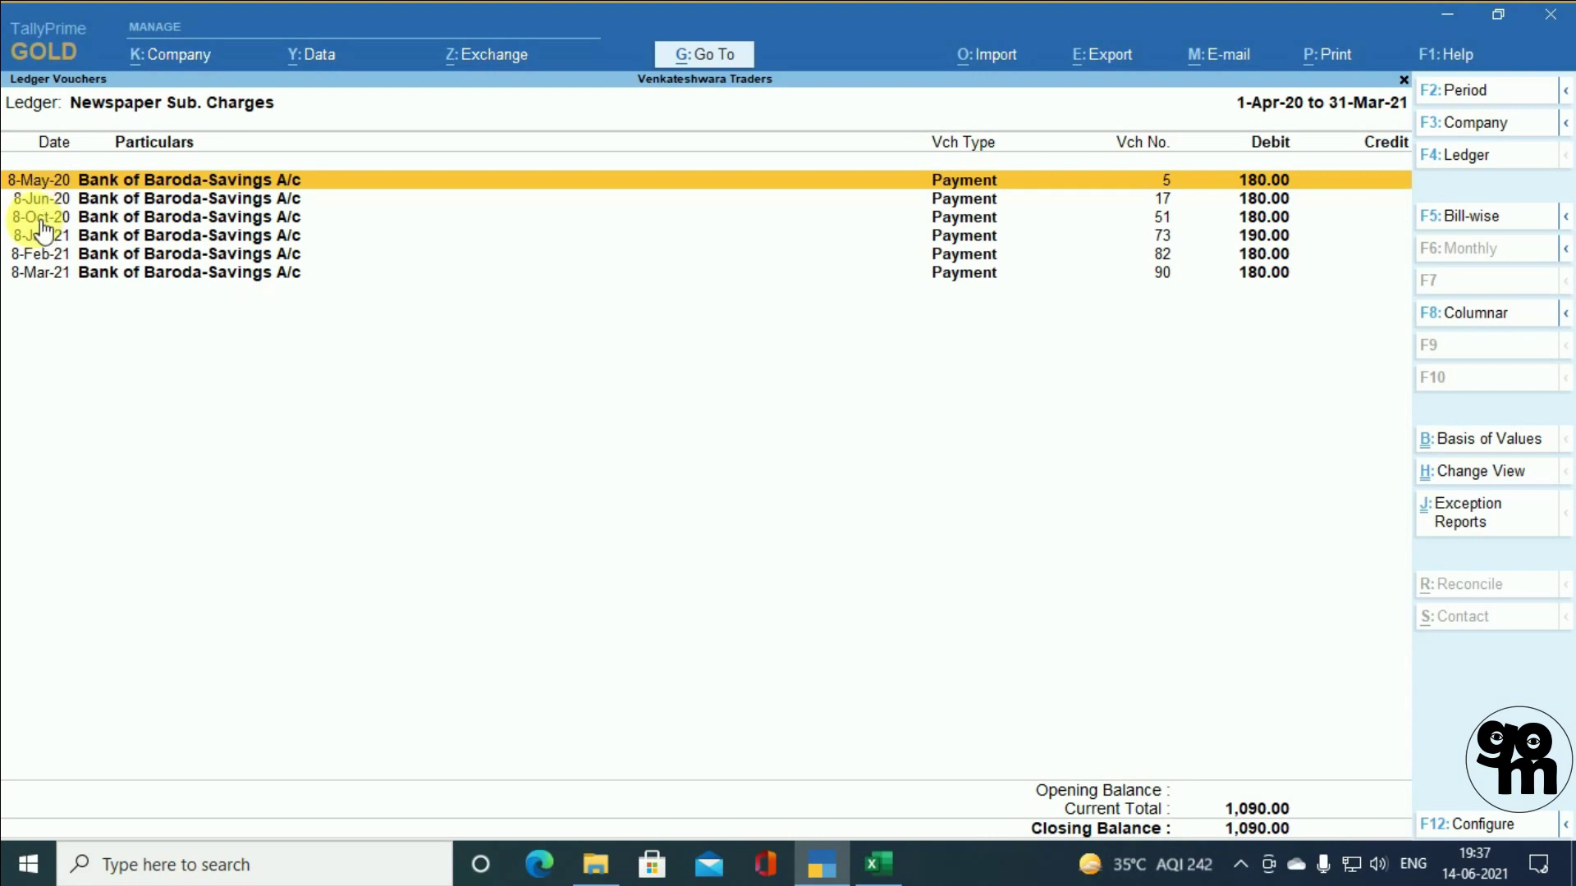
- Duplicate the 8-Jun-20 Newspaper Sub. Charges payment voucher and date the copy 8-Jul-20
key(Down)
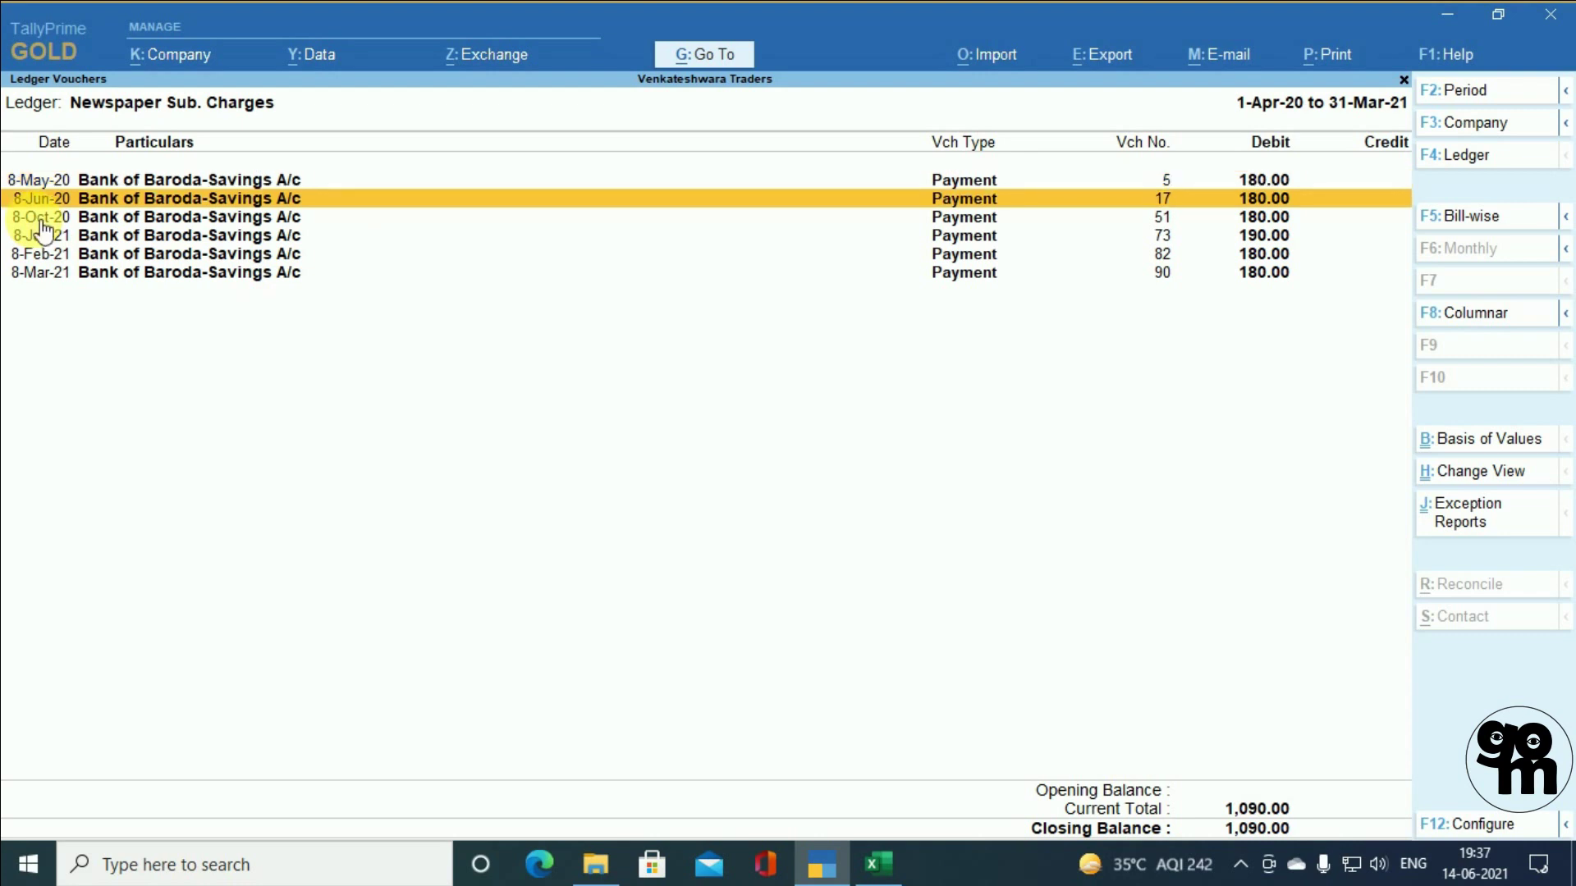
key(alt)
key(alt+2)
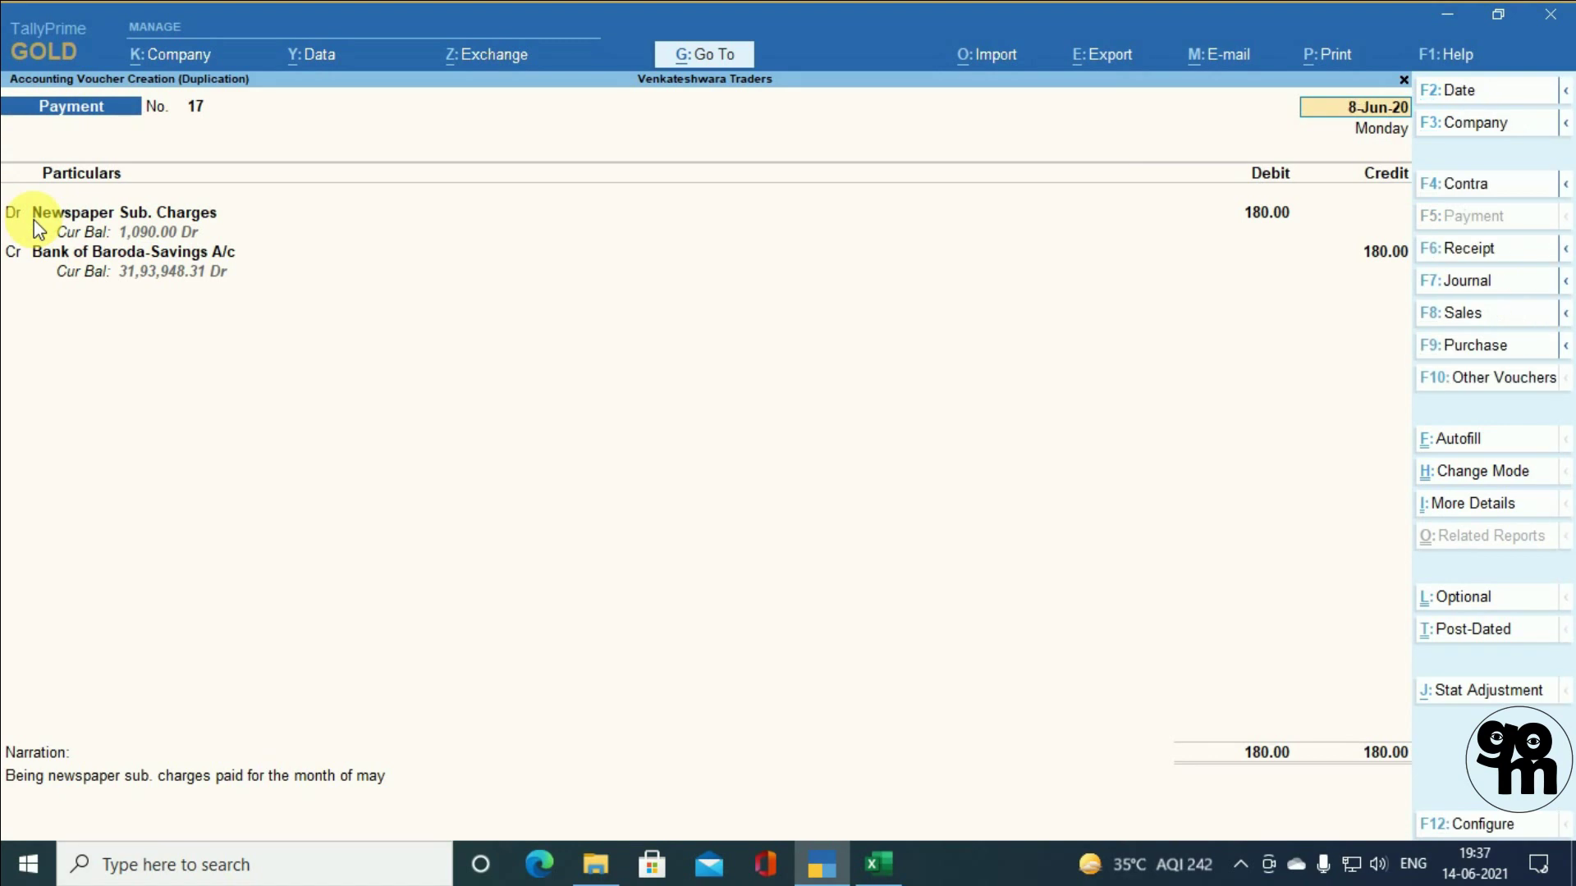
key(F2)
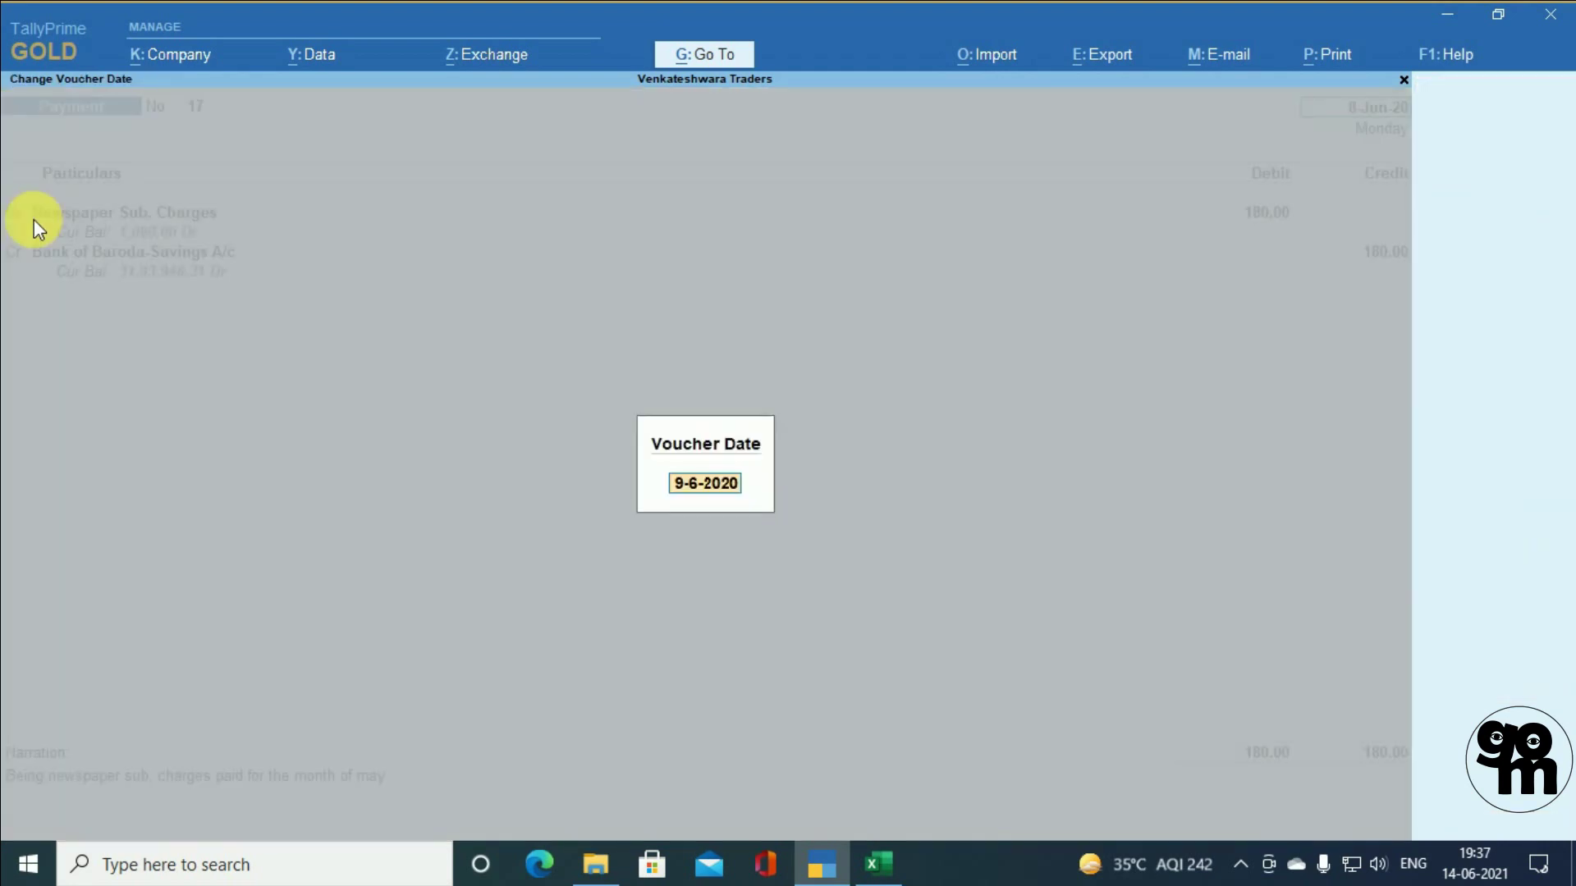
text(8.7)
key(Return)
key(Return)
key(Return)
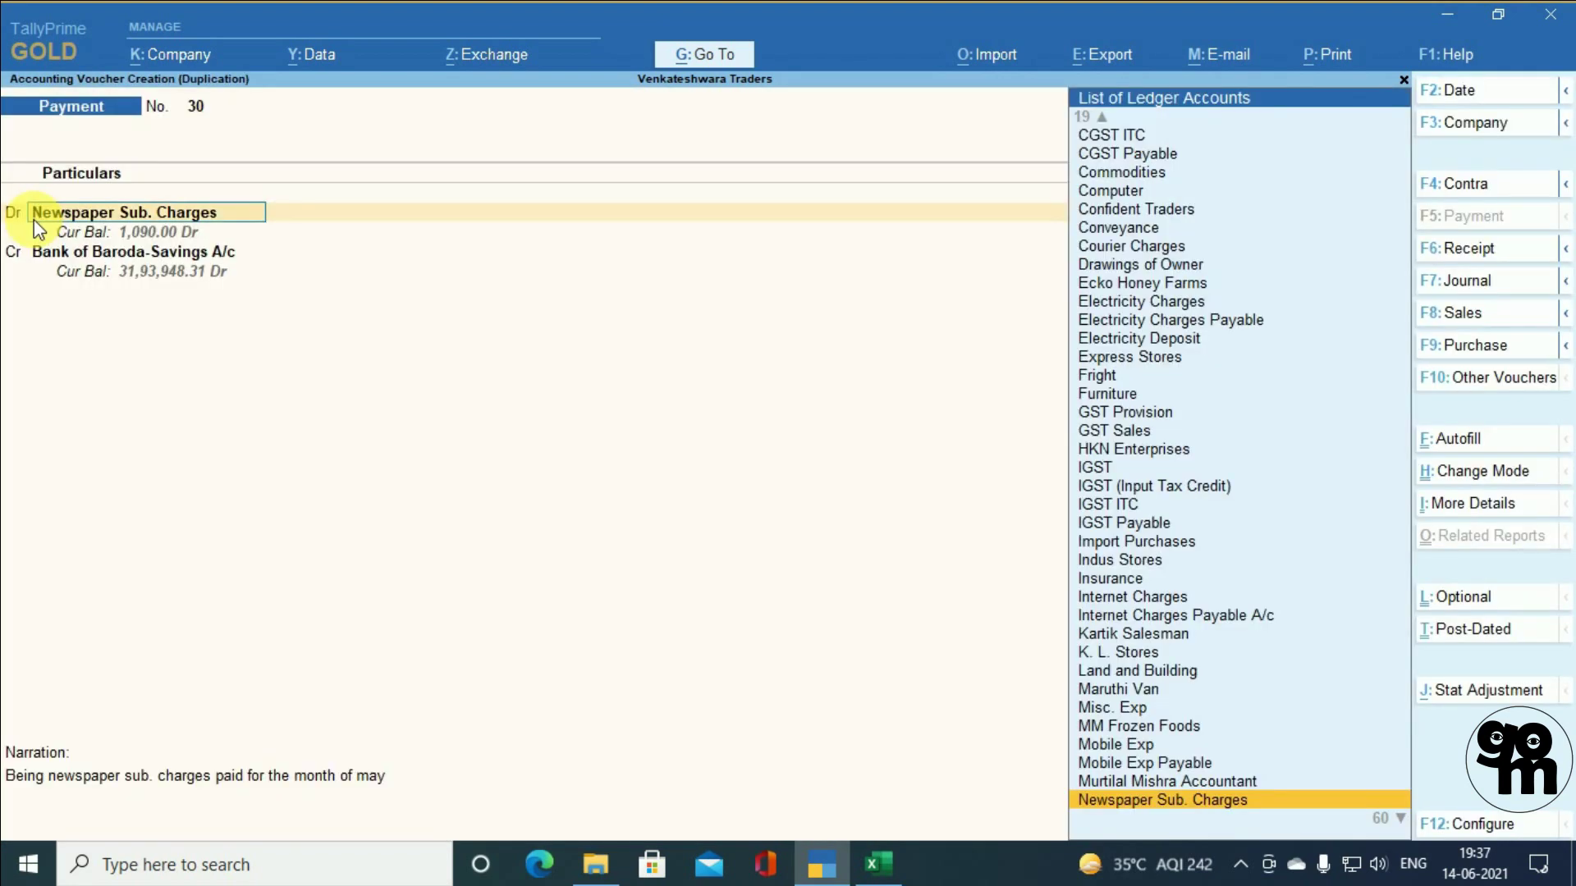
- Keep the 180.00 On Account amount, change the narration's month to jun, and save the duplicated payment voucher
key(ctrl)
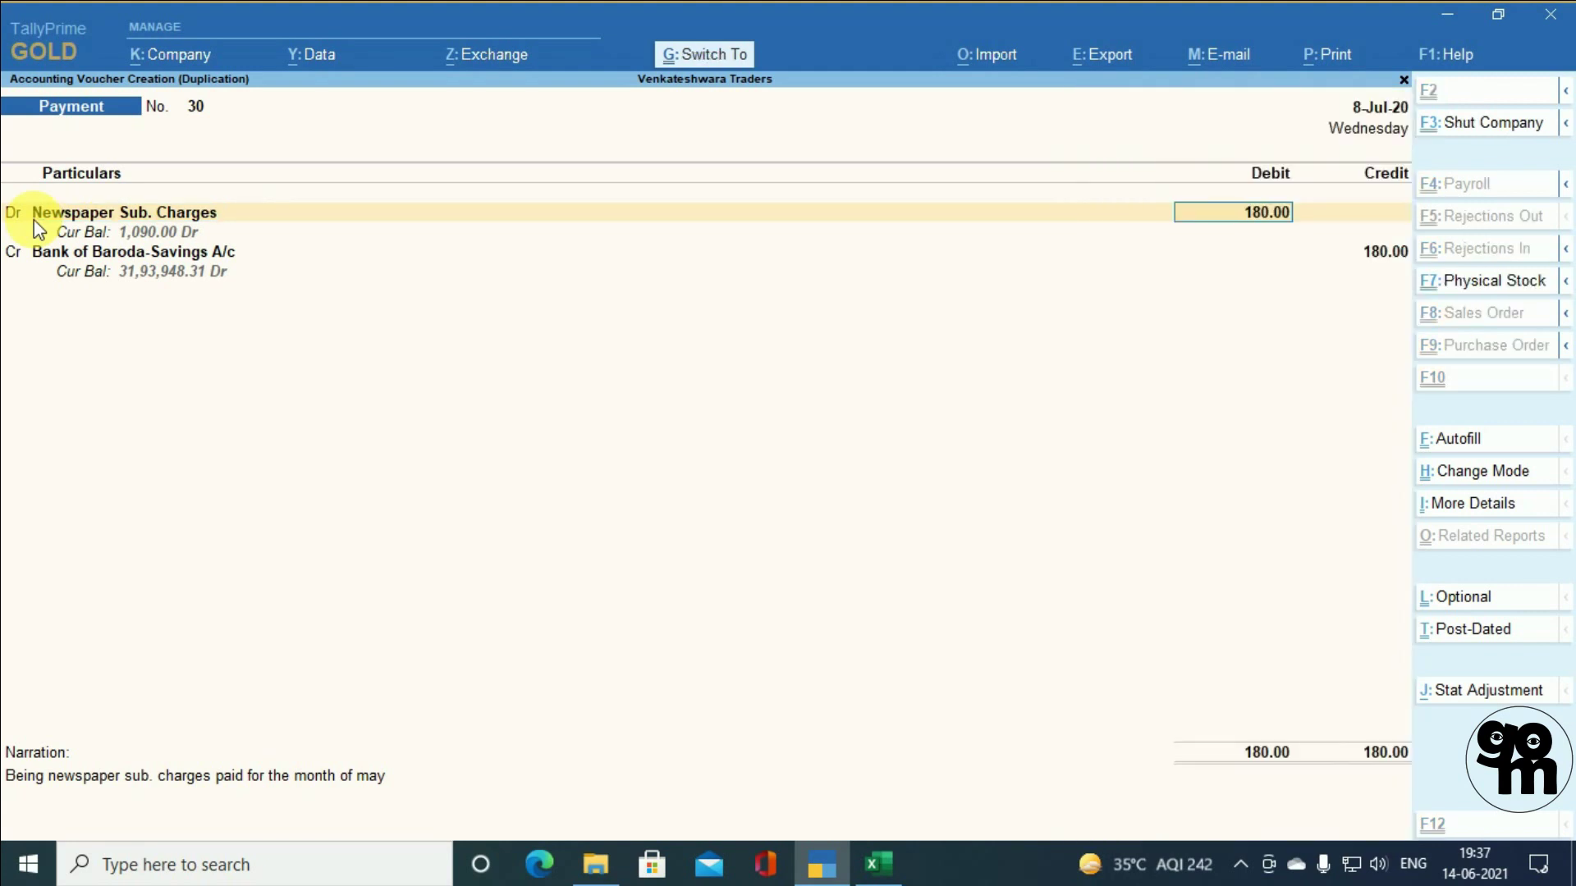
key(ctrl+a)
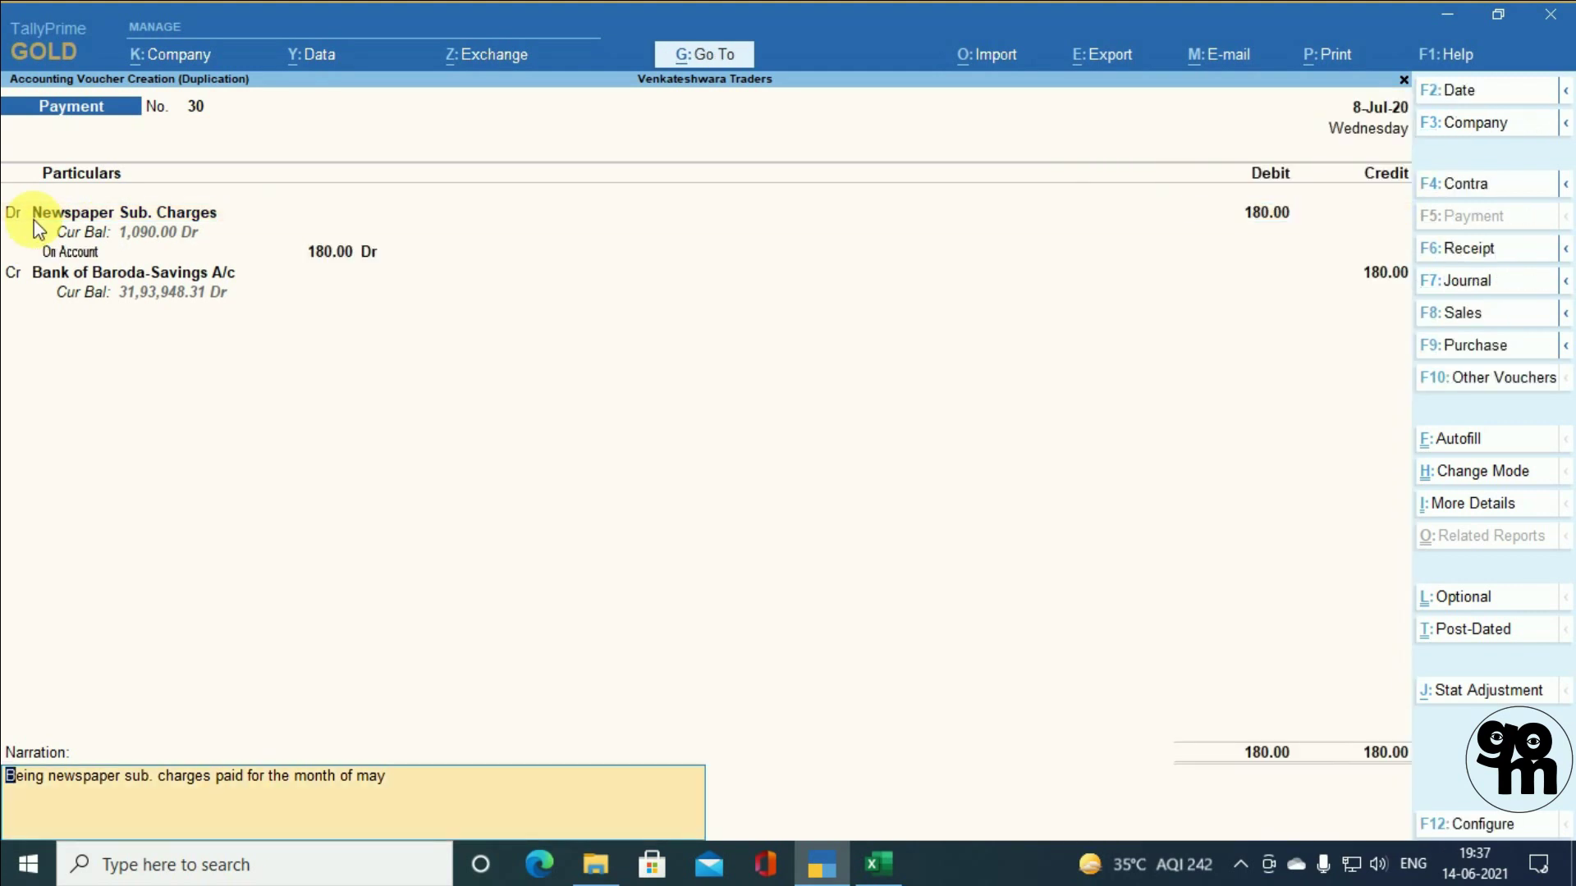
key(Right)
key(BackSpace)
key(BackSpace)
key(BackSpace)
text(jun)
key(Return)
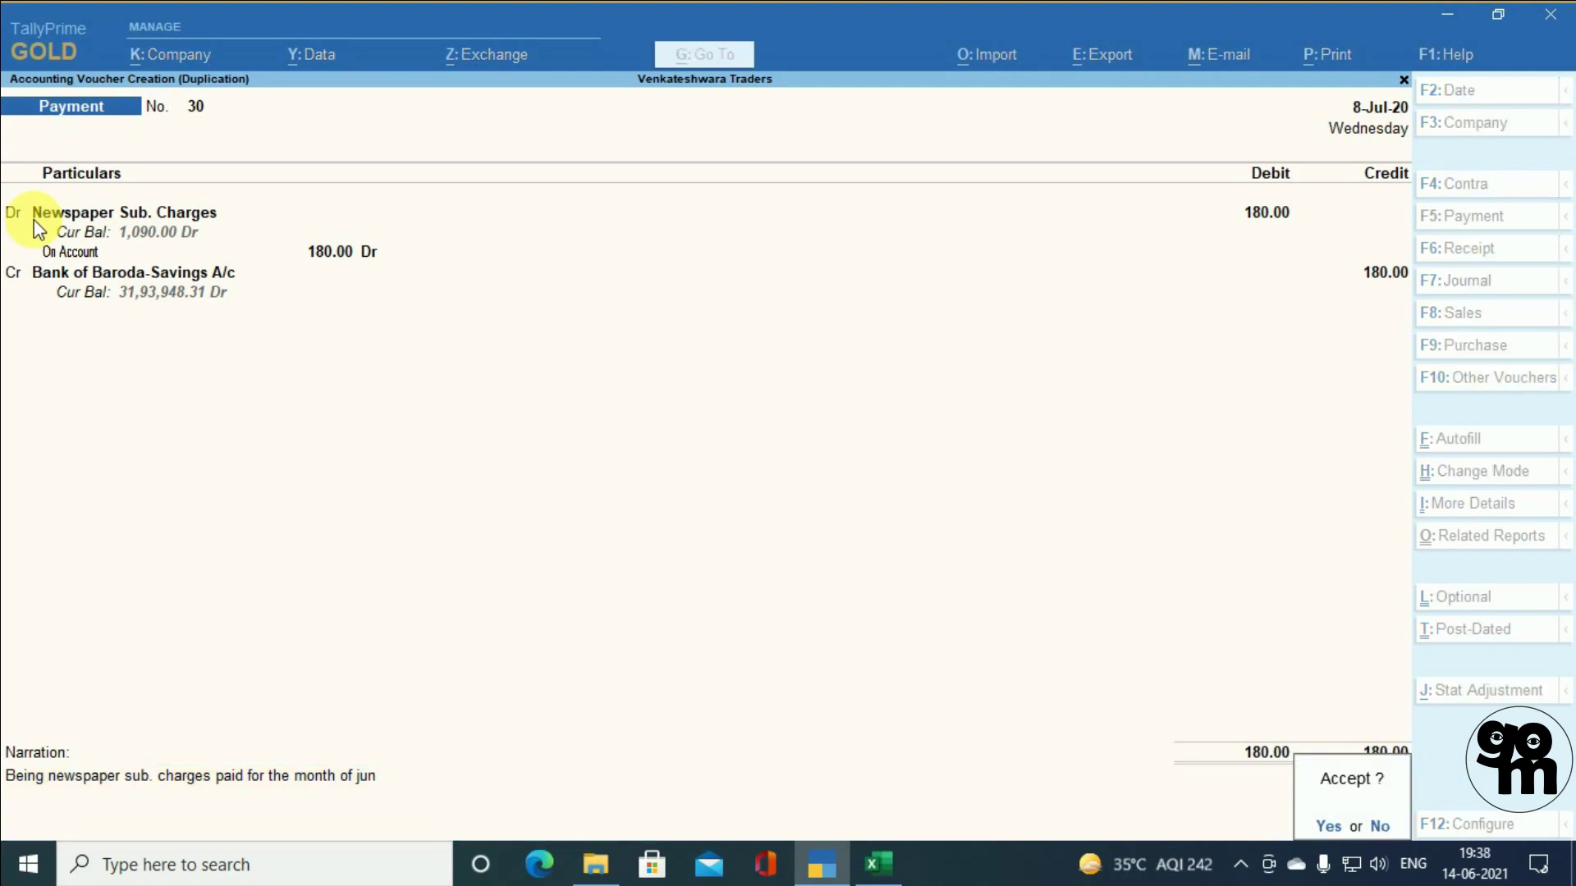
key(Return)
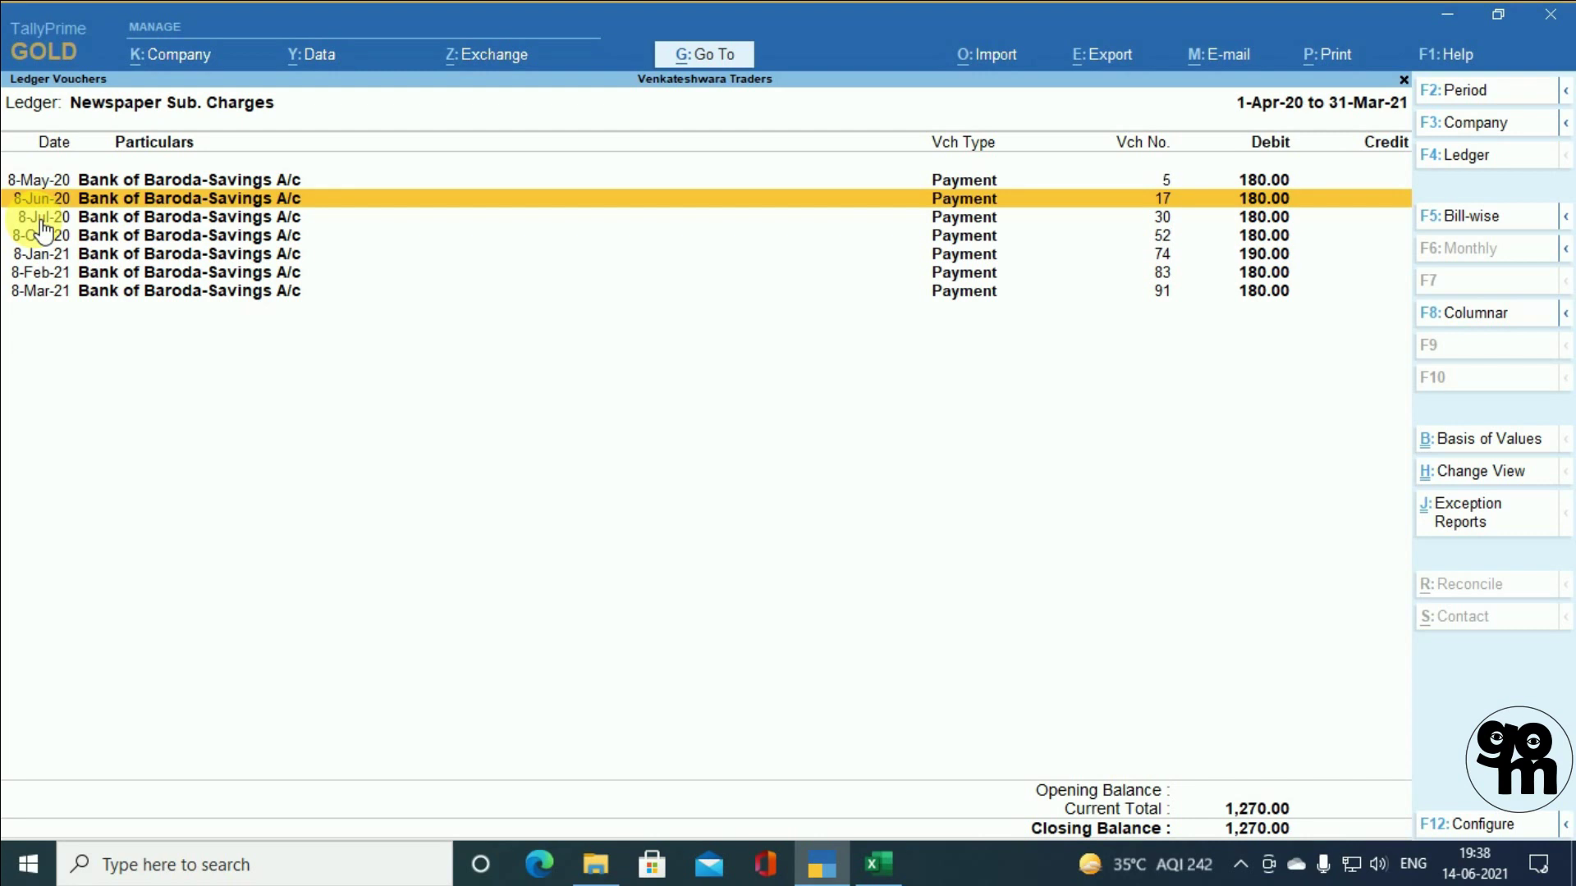
- Duplicate the 8-Jul-20 Newspaper Sub. Charges payment voucher and date the copy 8-Aug-20
click(43, 218)
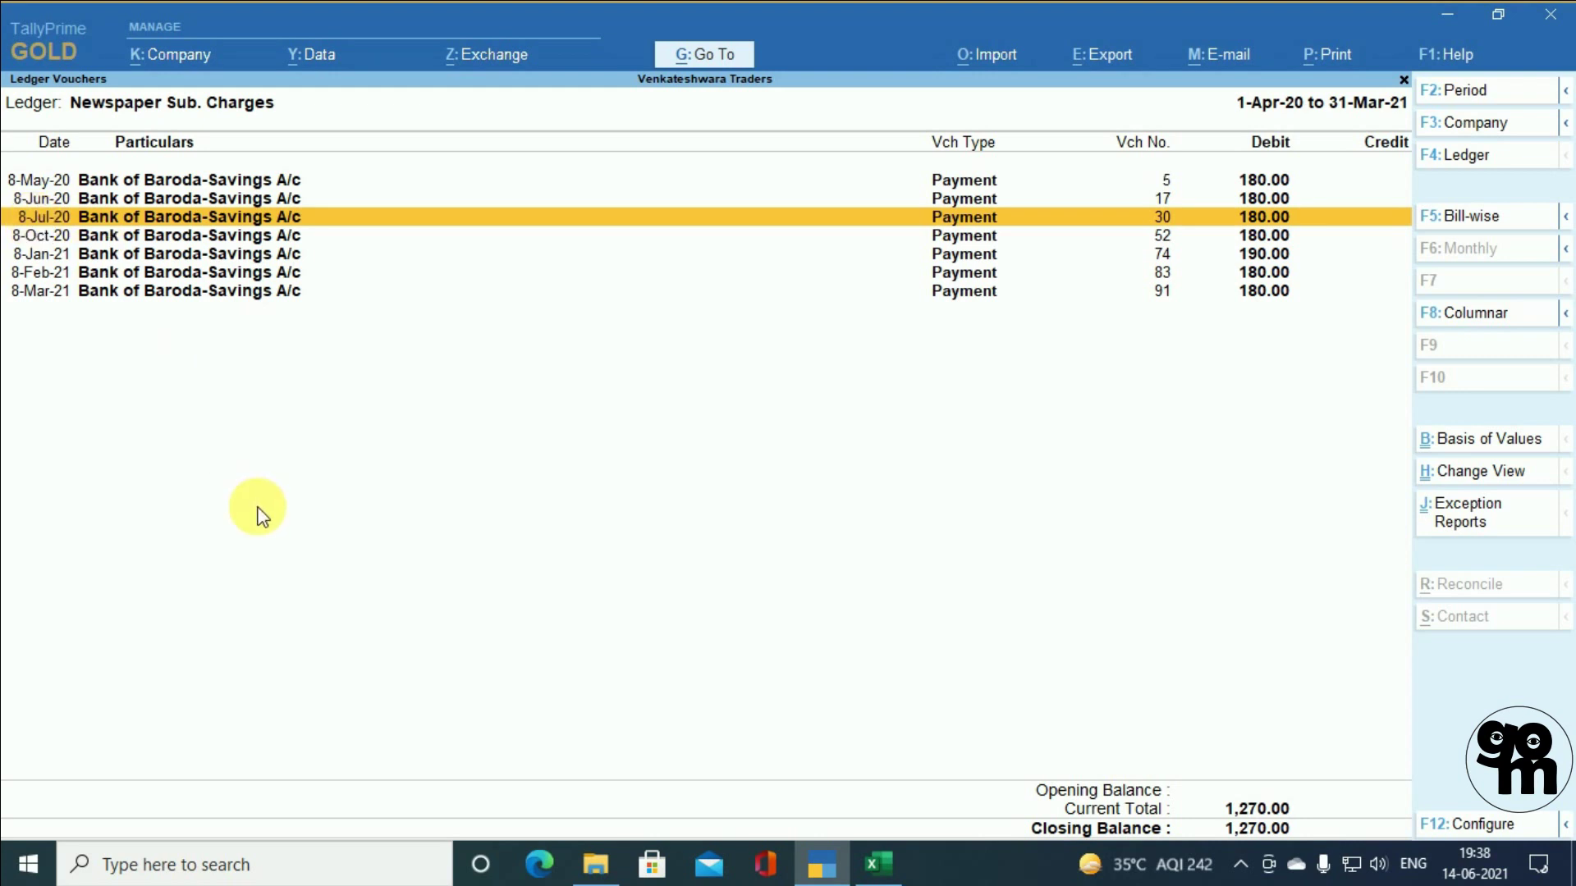
key(alt+2)
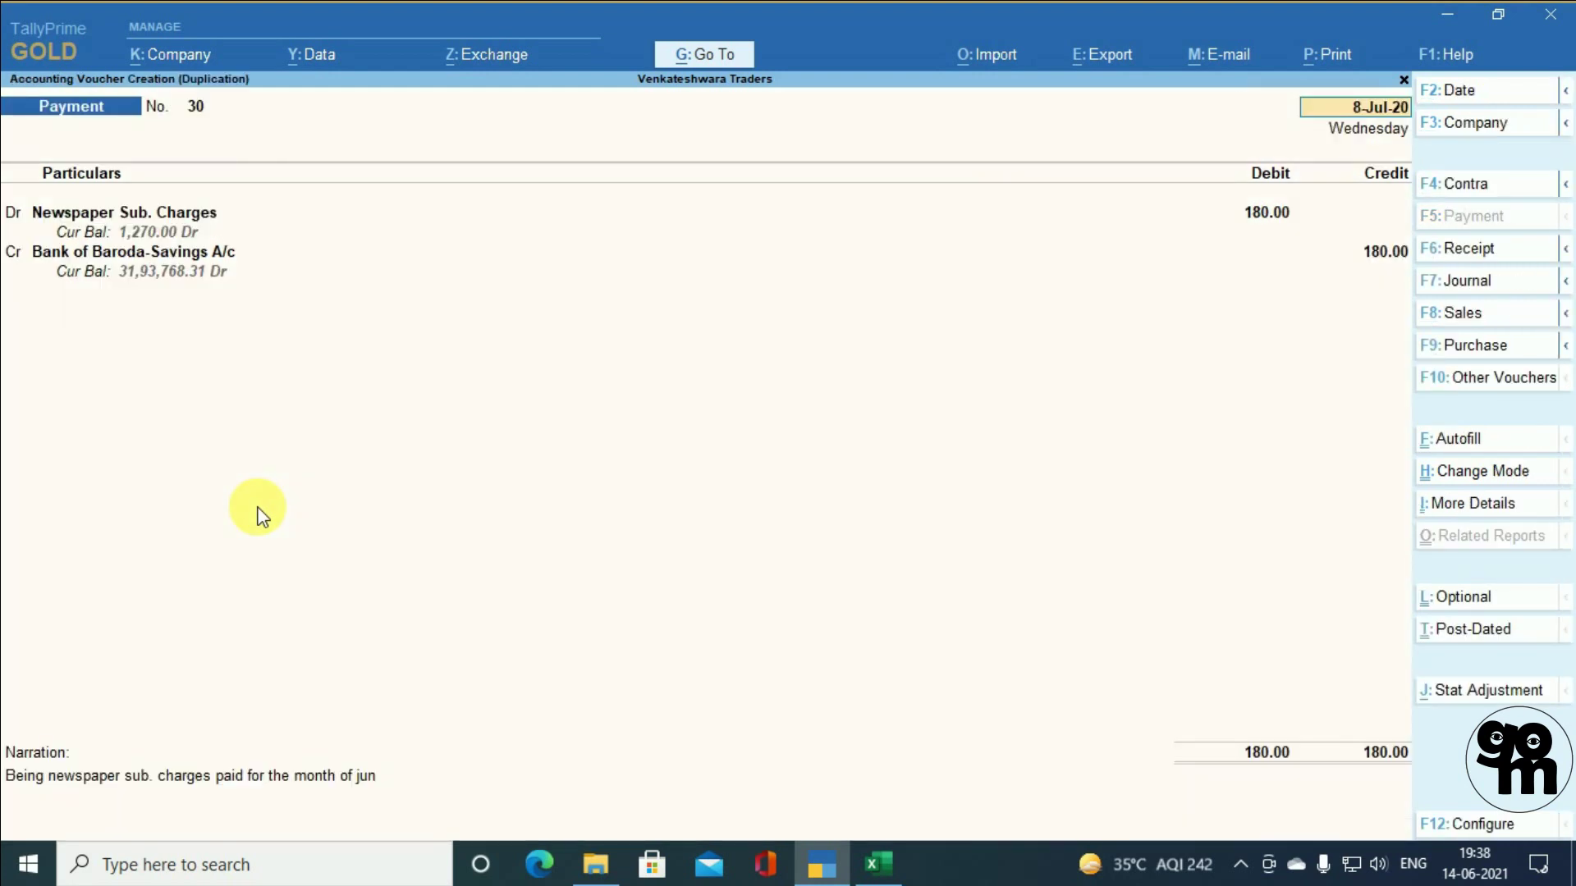
key(F2)
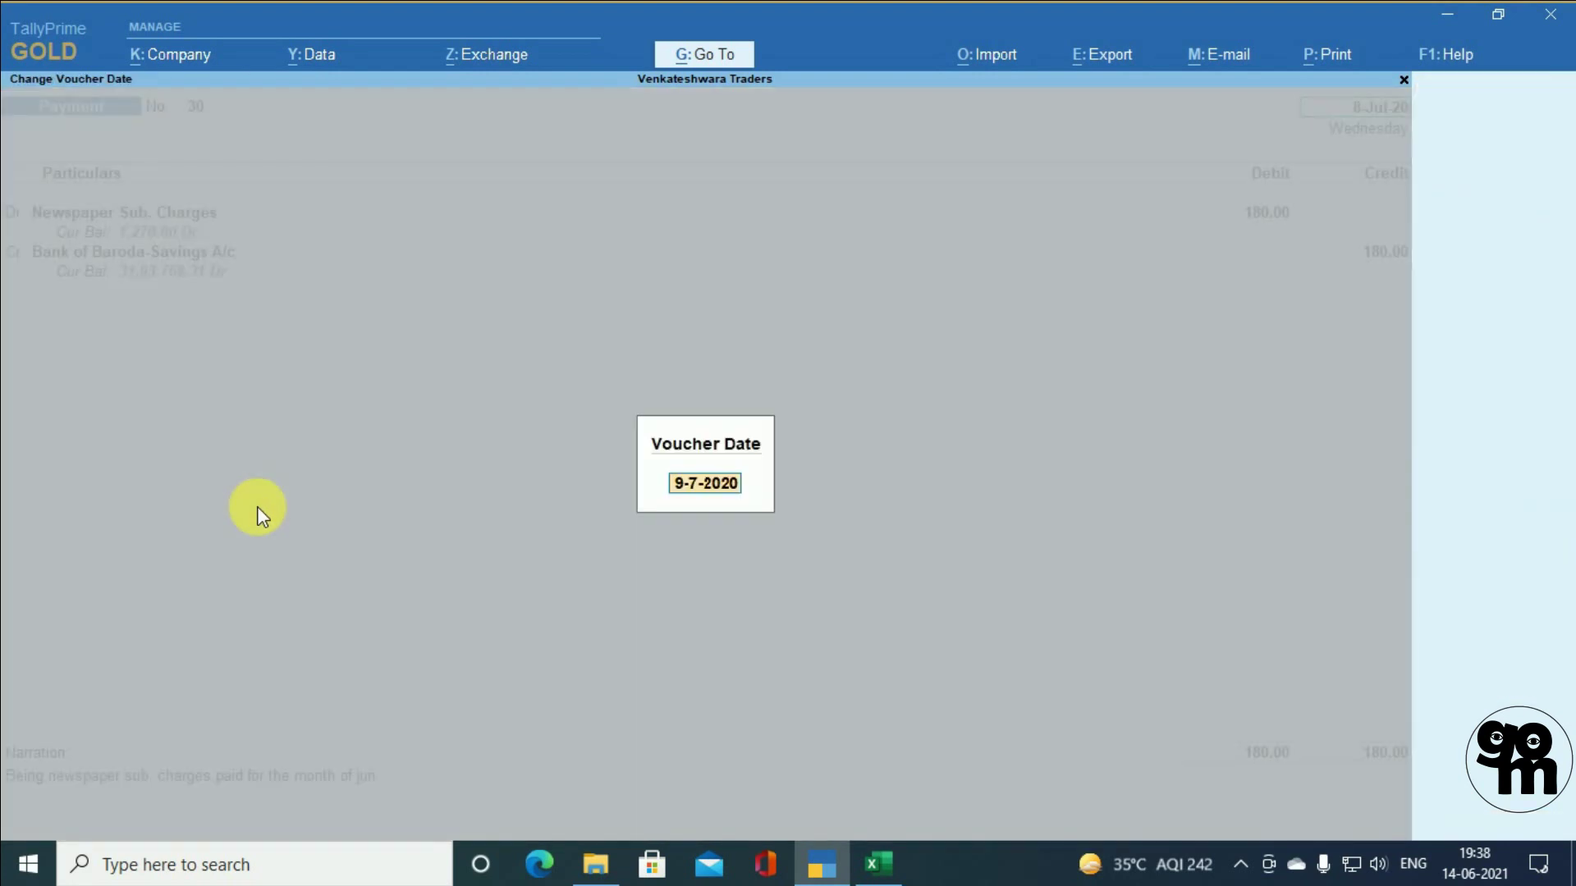
text(8.88)
key(BackSpace)
key(Return)
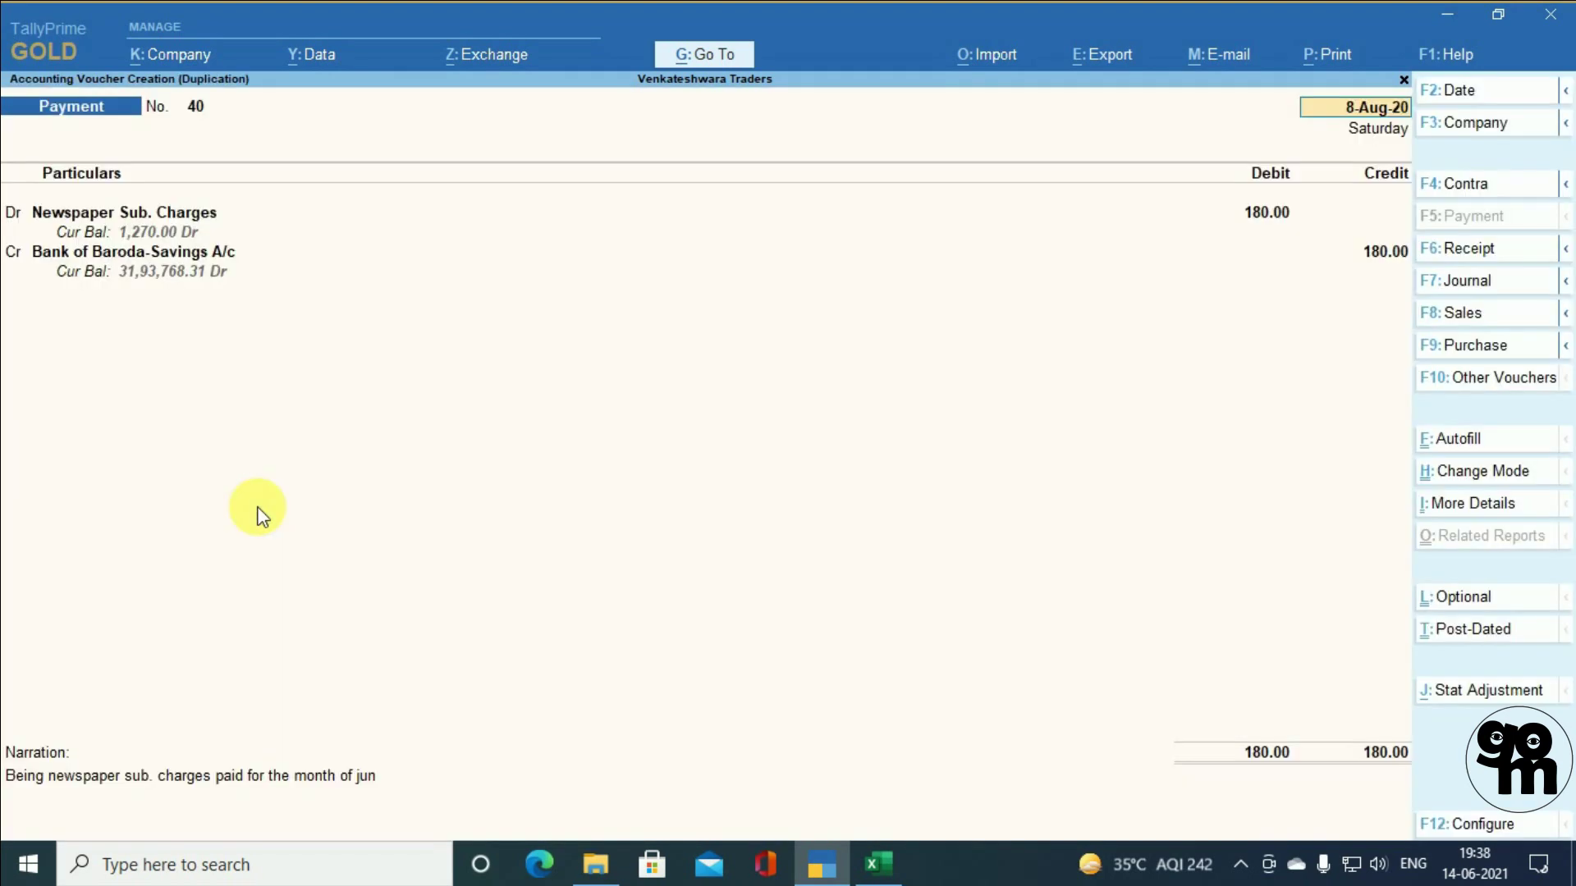
- Keep the 180.00 On Account amount, change the narration's month to jul, and save the 8-Aug-20 payment voucher
key(Return)
key(Return)
key(Return)
key(Return)
key(Return)
key(Return)
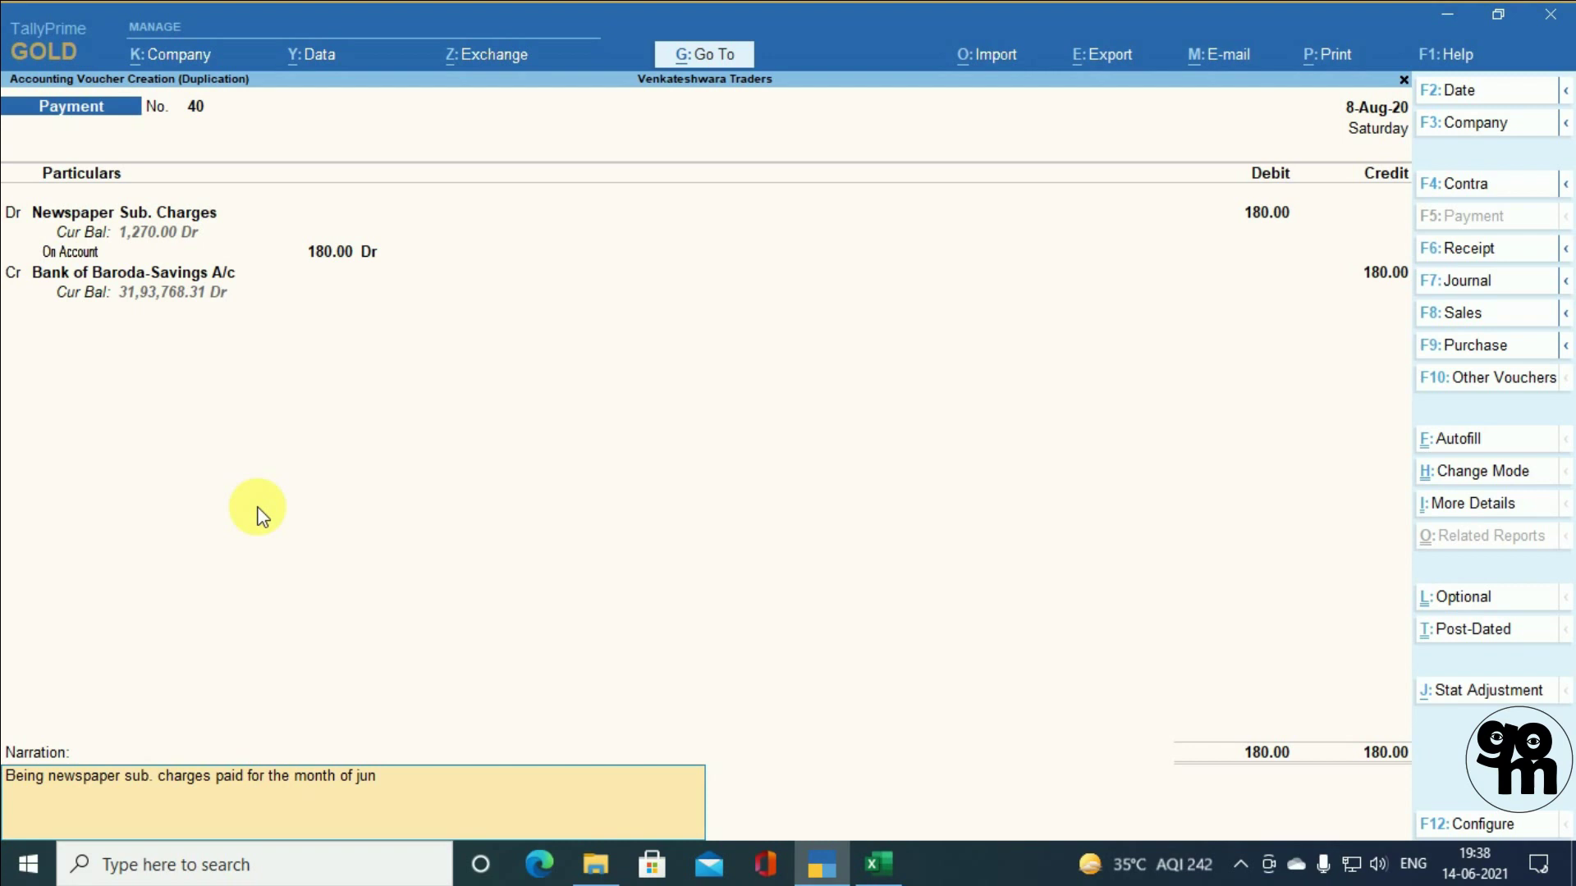
key(BackSpace)
key(BackSpace)
text(ul)
key(Return)
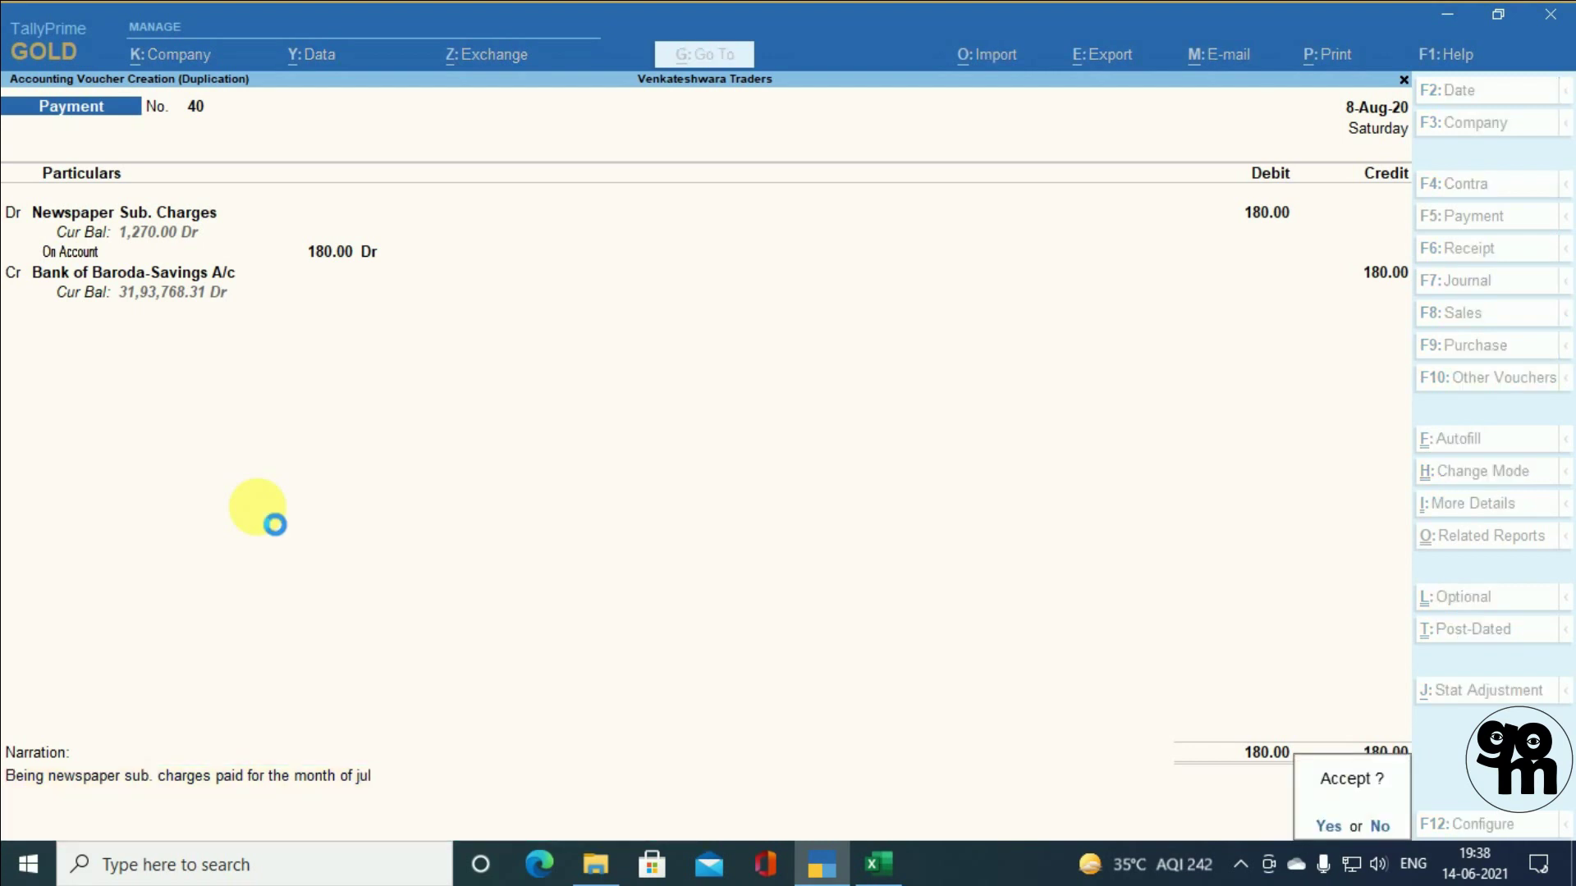
key(Return)
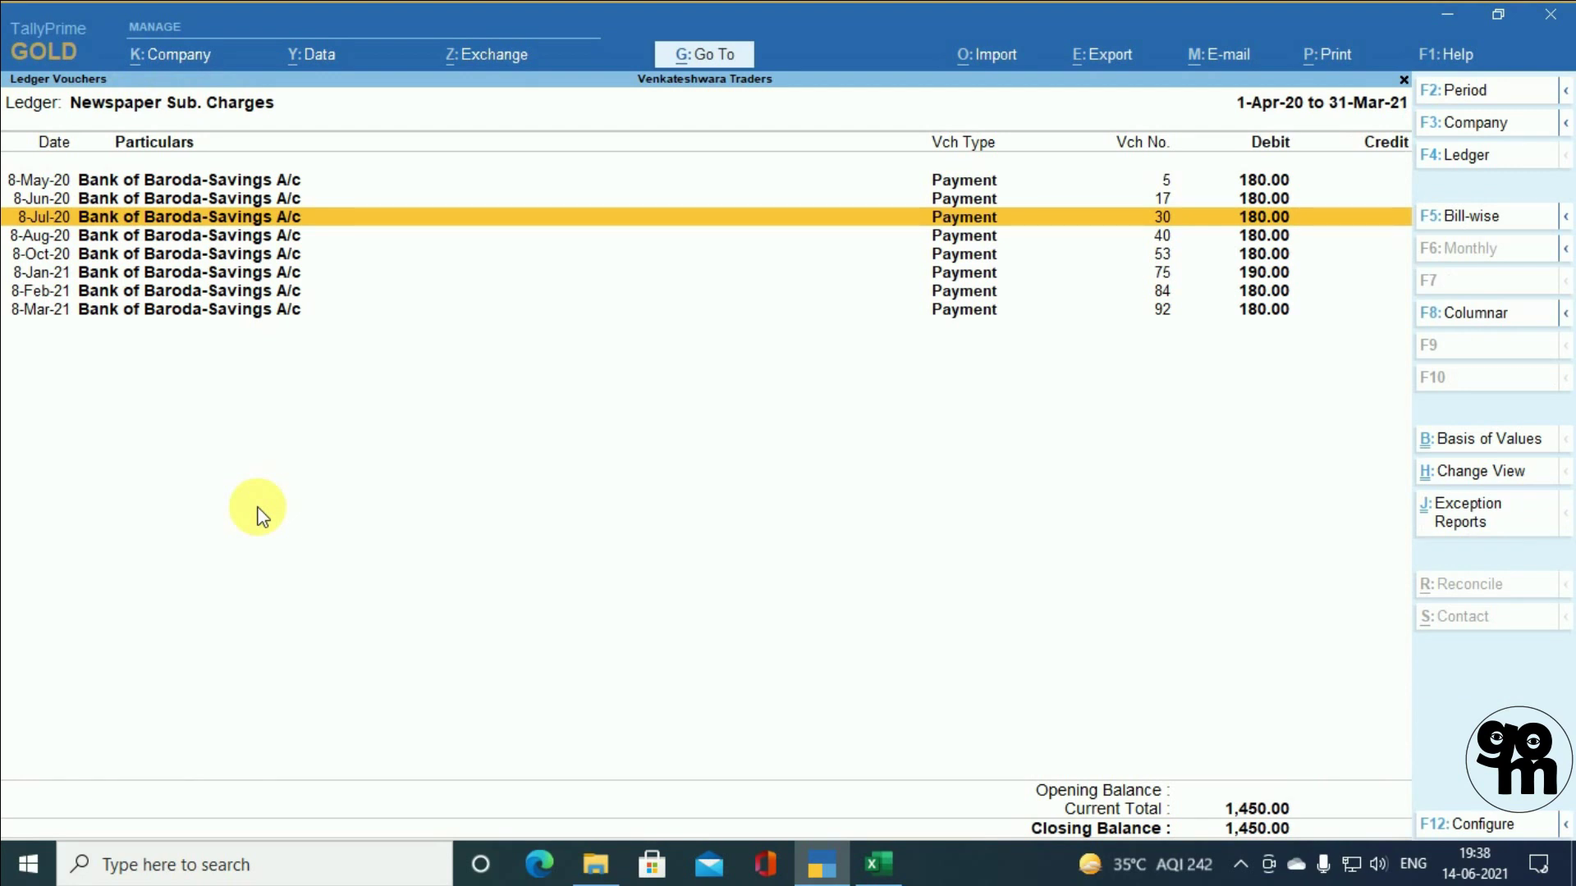
- Duplicate the 8-Aug-20 Newspaper Sub. Charges payment voucher and date the copy 8-Sep-20
key(Down)
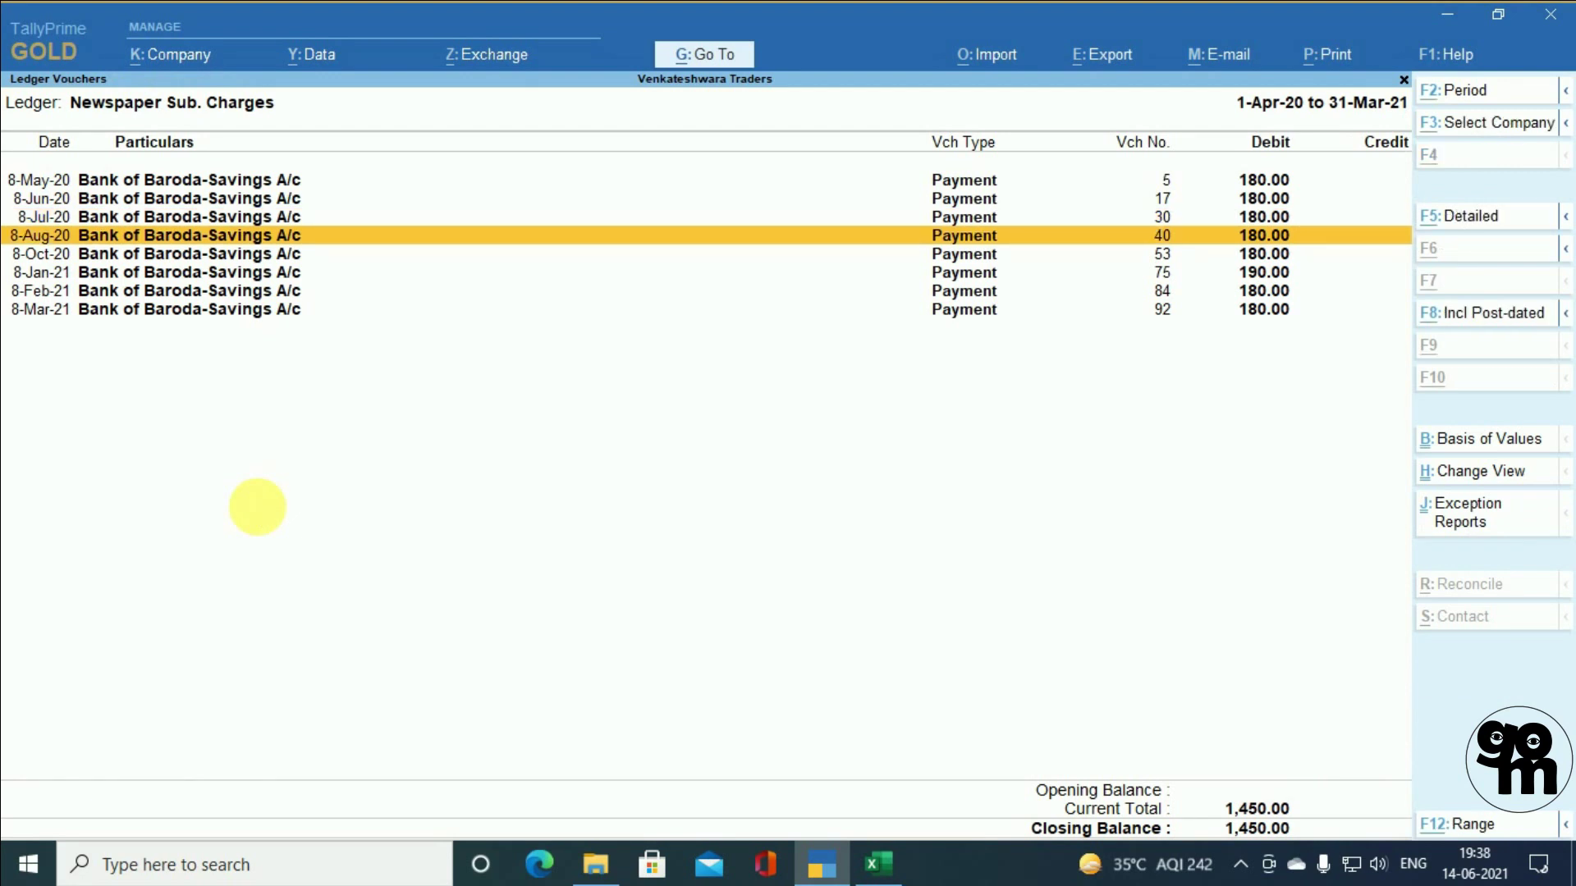
key(alt+2)
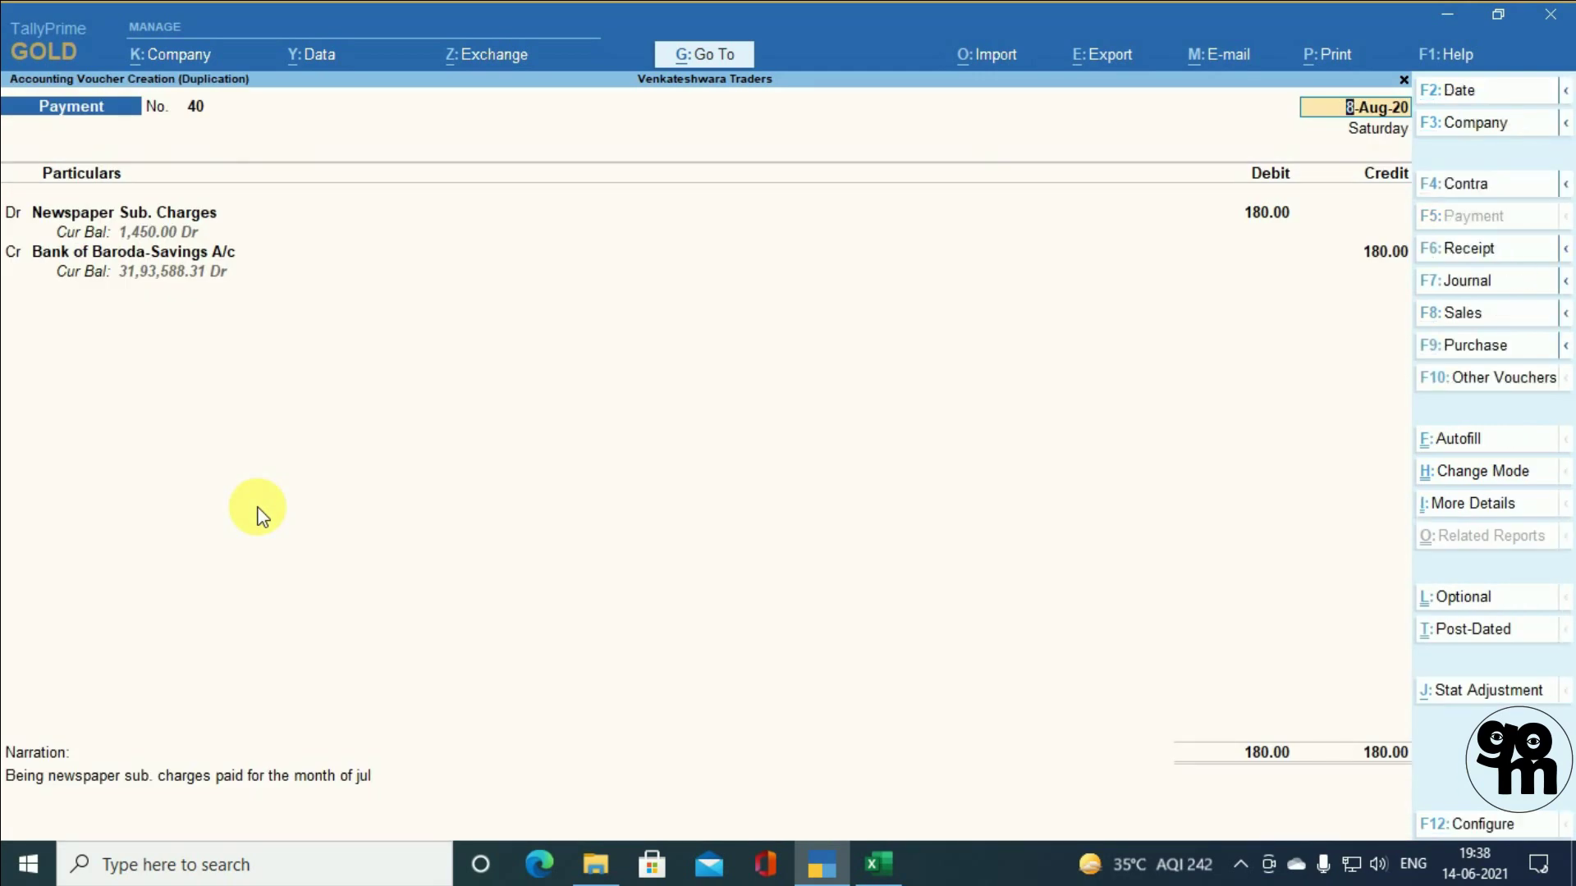
text(8)
text(-9)
key(Return)
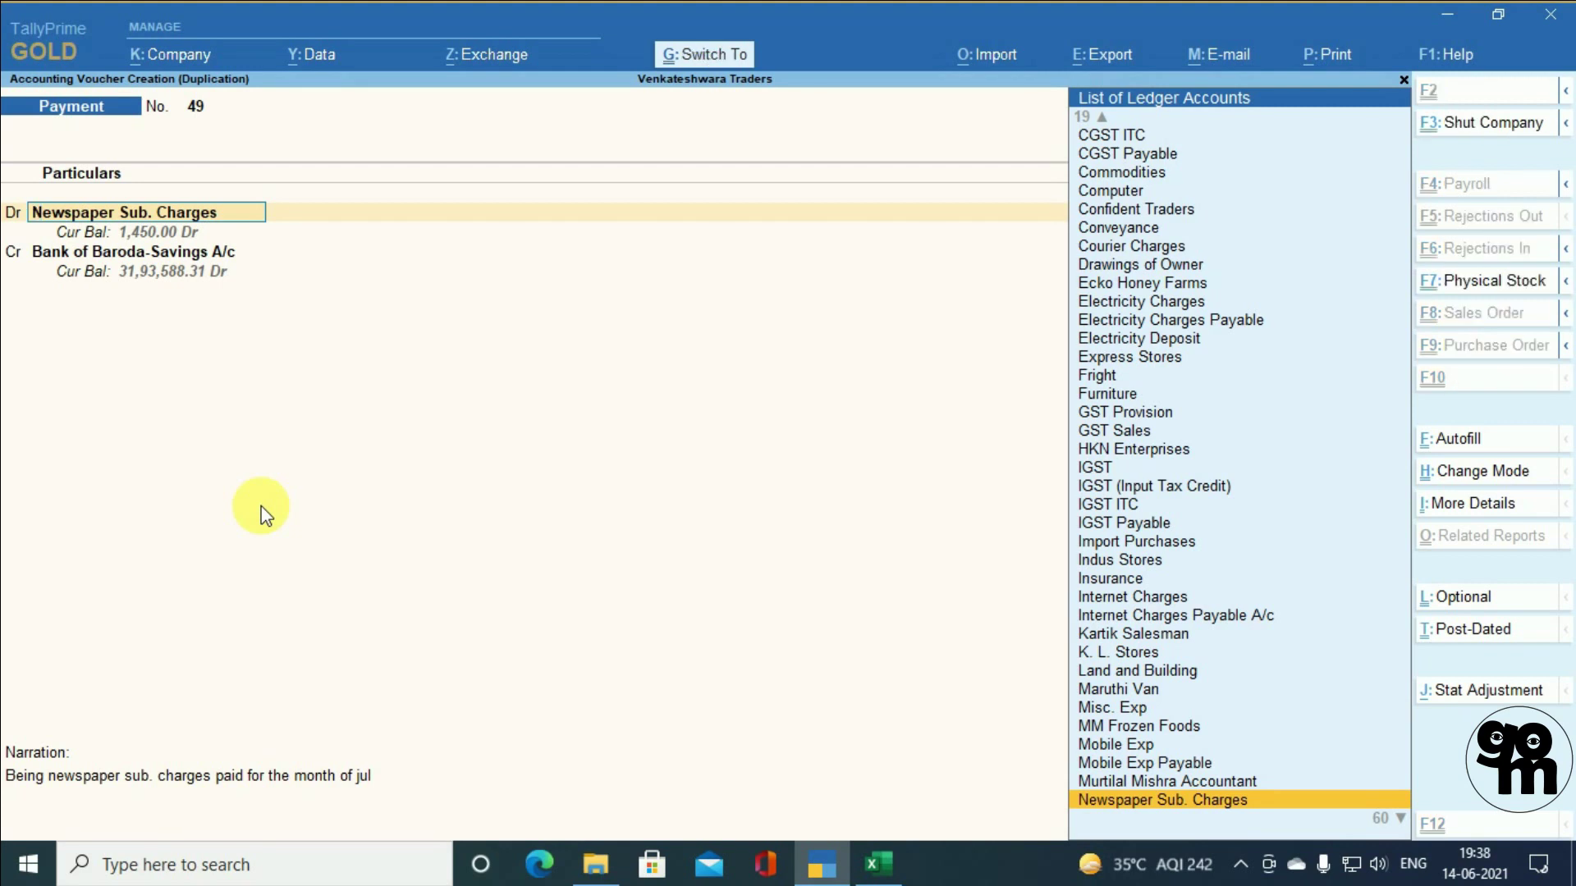
- Keep the Newspaper Sub. Charges ledger and 180.00 amount, change the narration's month to aug, and save the 8-Sep-20 payment voucher
key(ctrl+End)
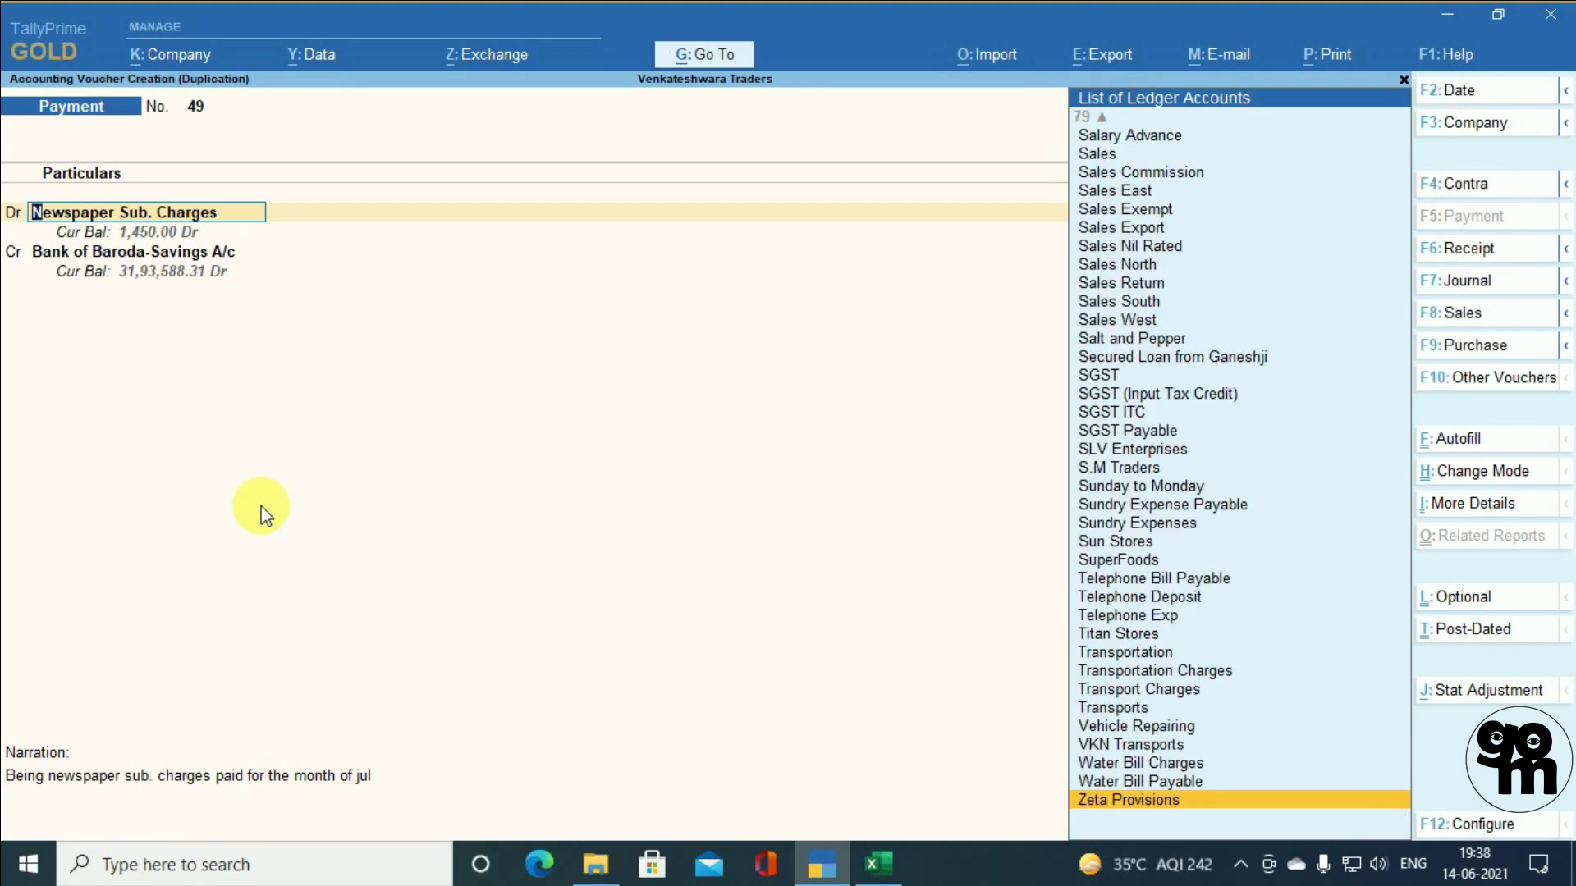
key(End)
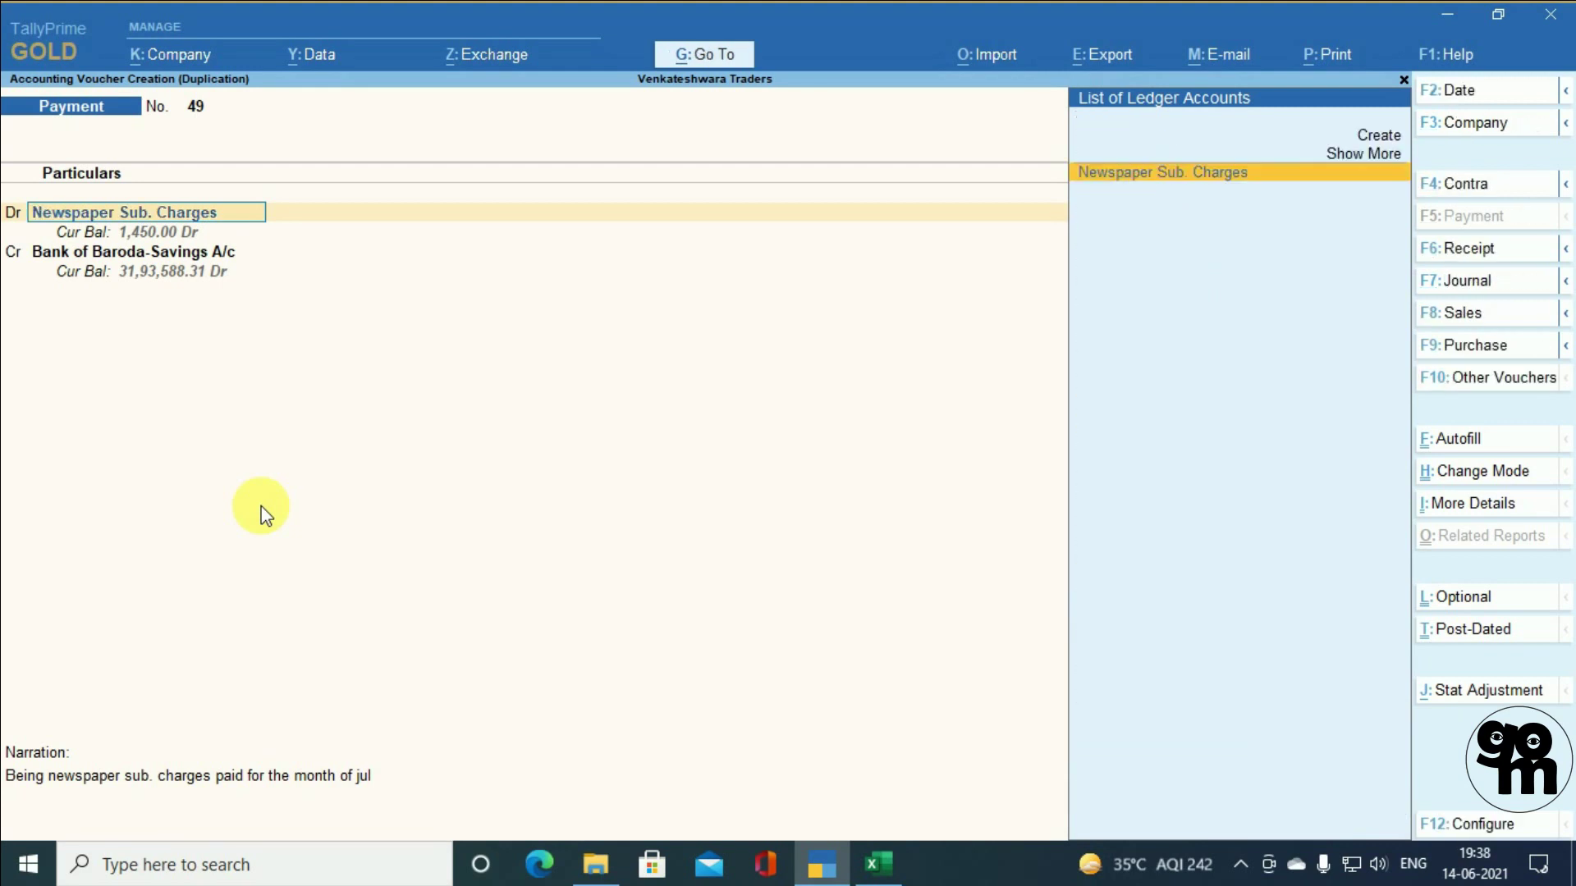
key(Return)
key(ctrl)
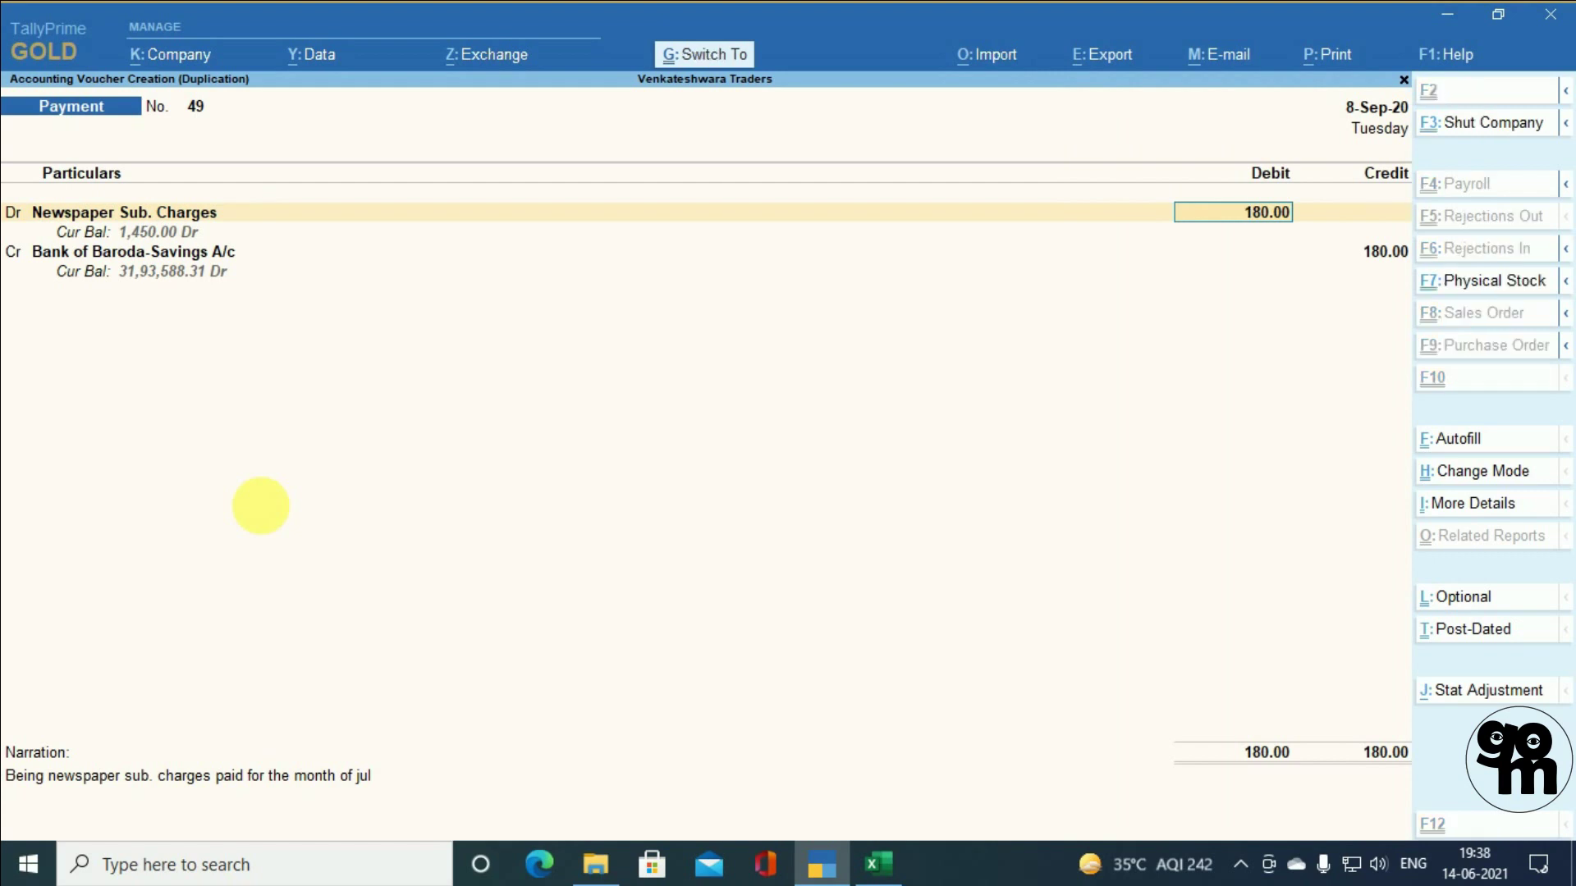
key(Return)
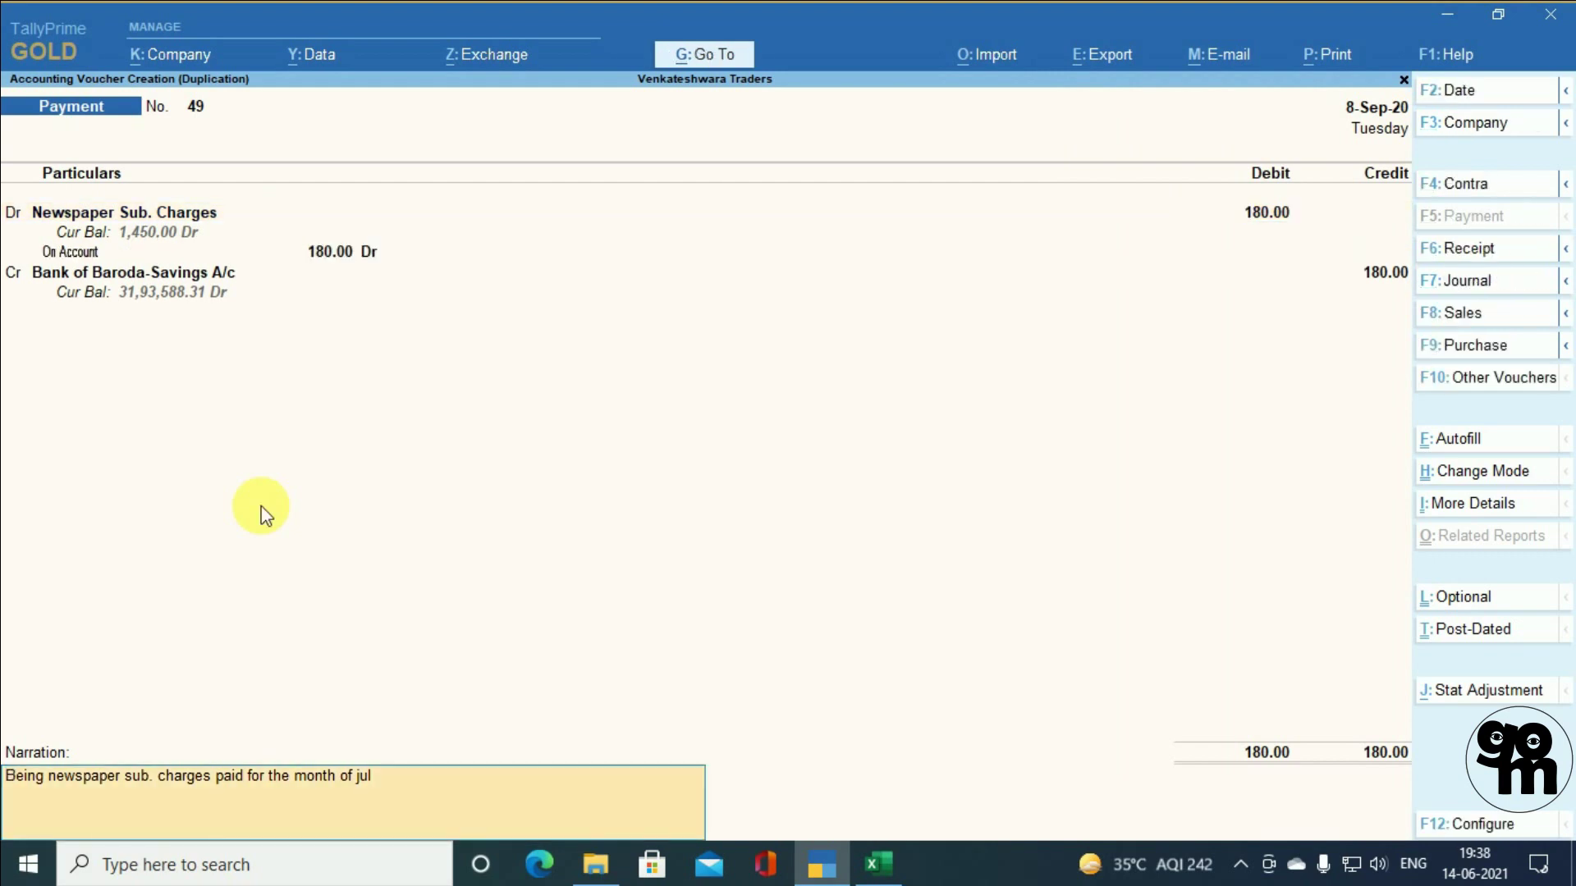
key(BackSpace)
key(BackSpace)
key(BackSpace)
text(aug)
key(Return)
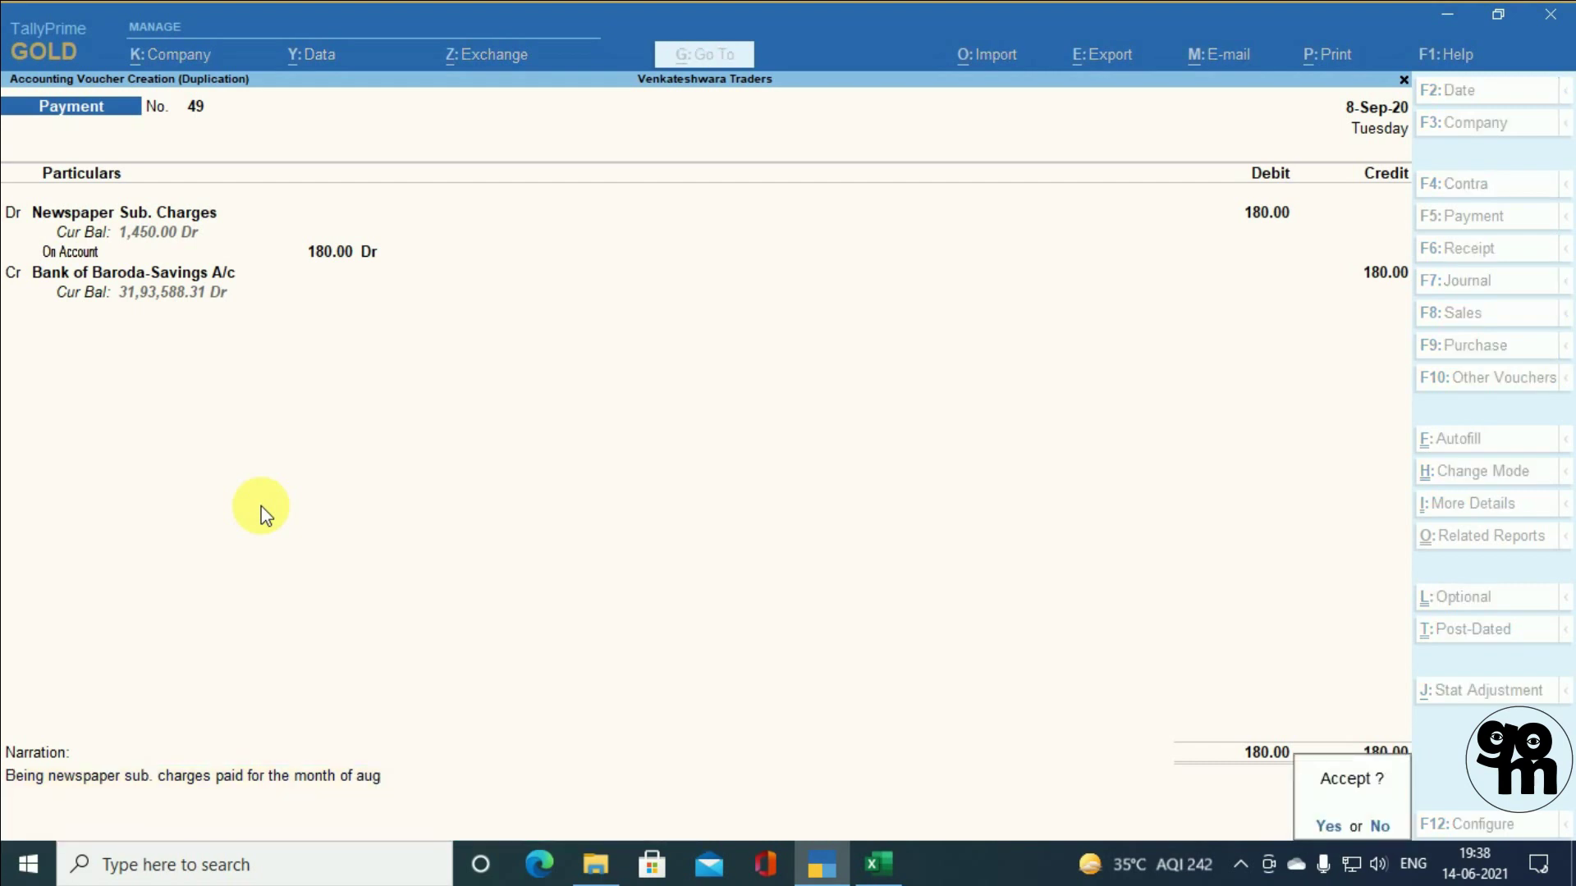
key(Return)
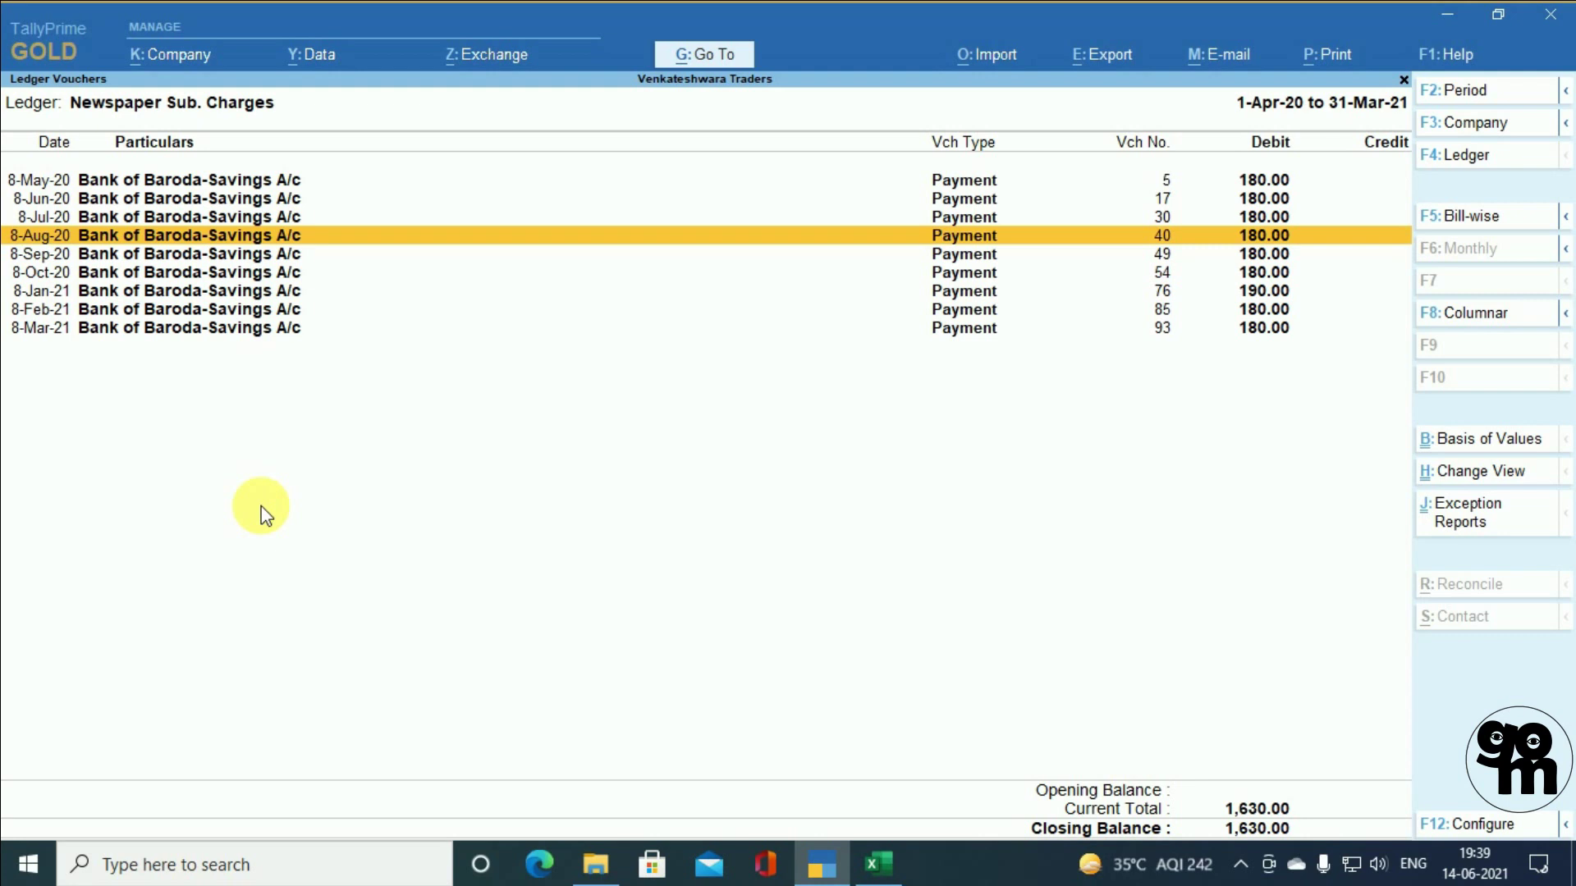
- Duplicate the 8-Oct-20 Newspaper Sub. Charges payment voucher and date the copy 8-Nov-20
key(Down)
key(Down)
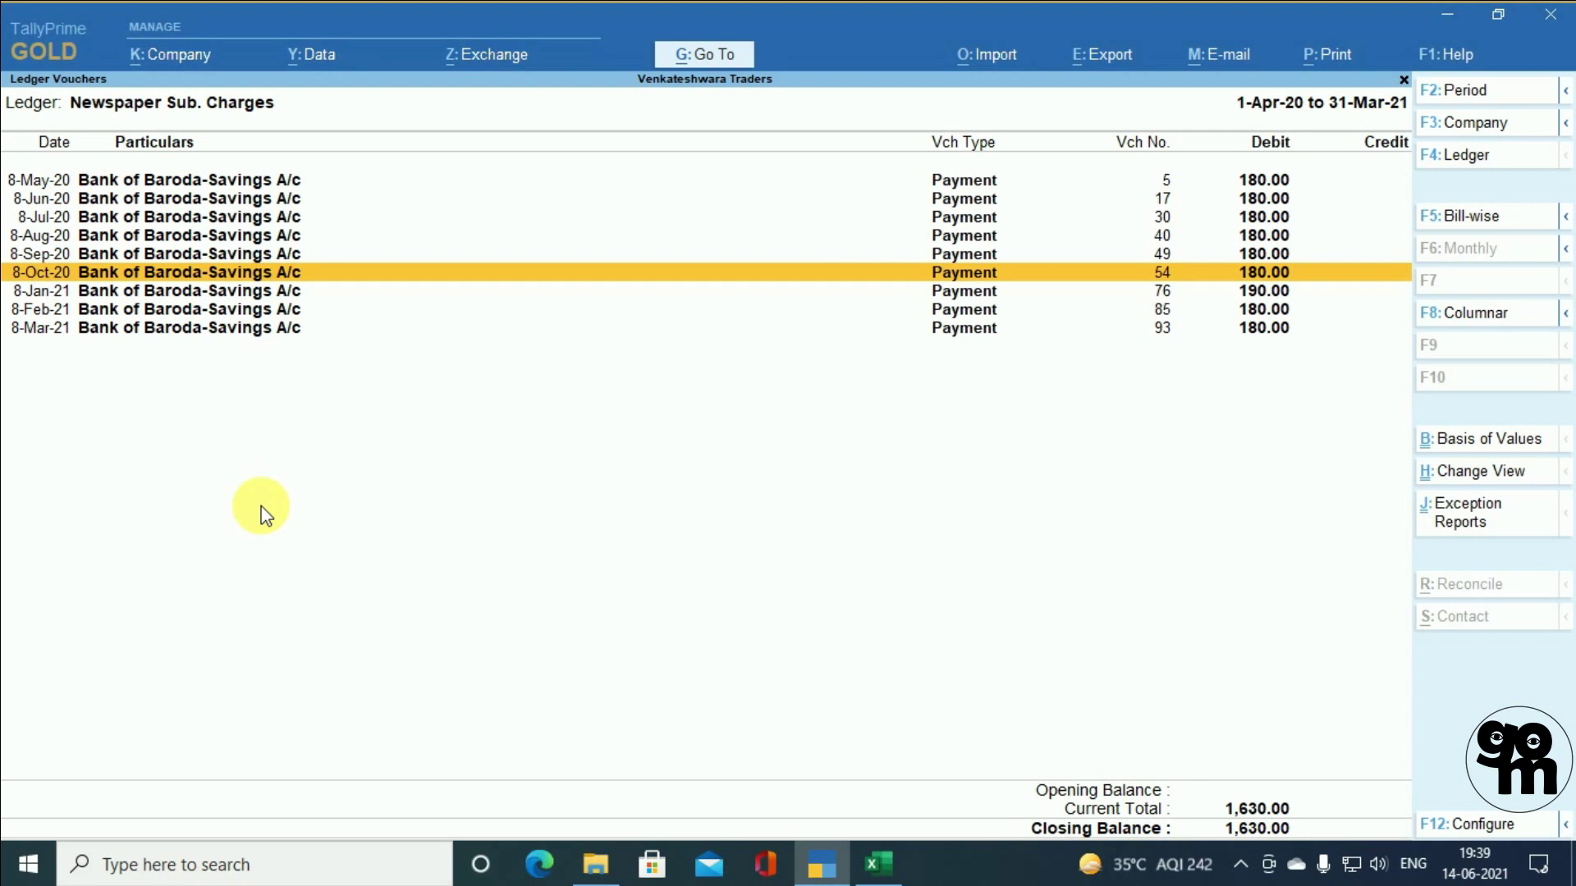
key(alt+2)
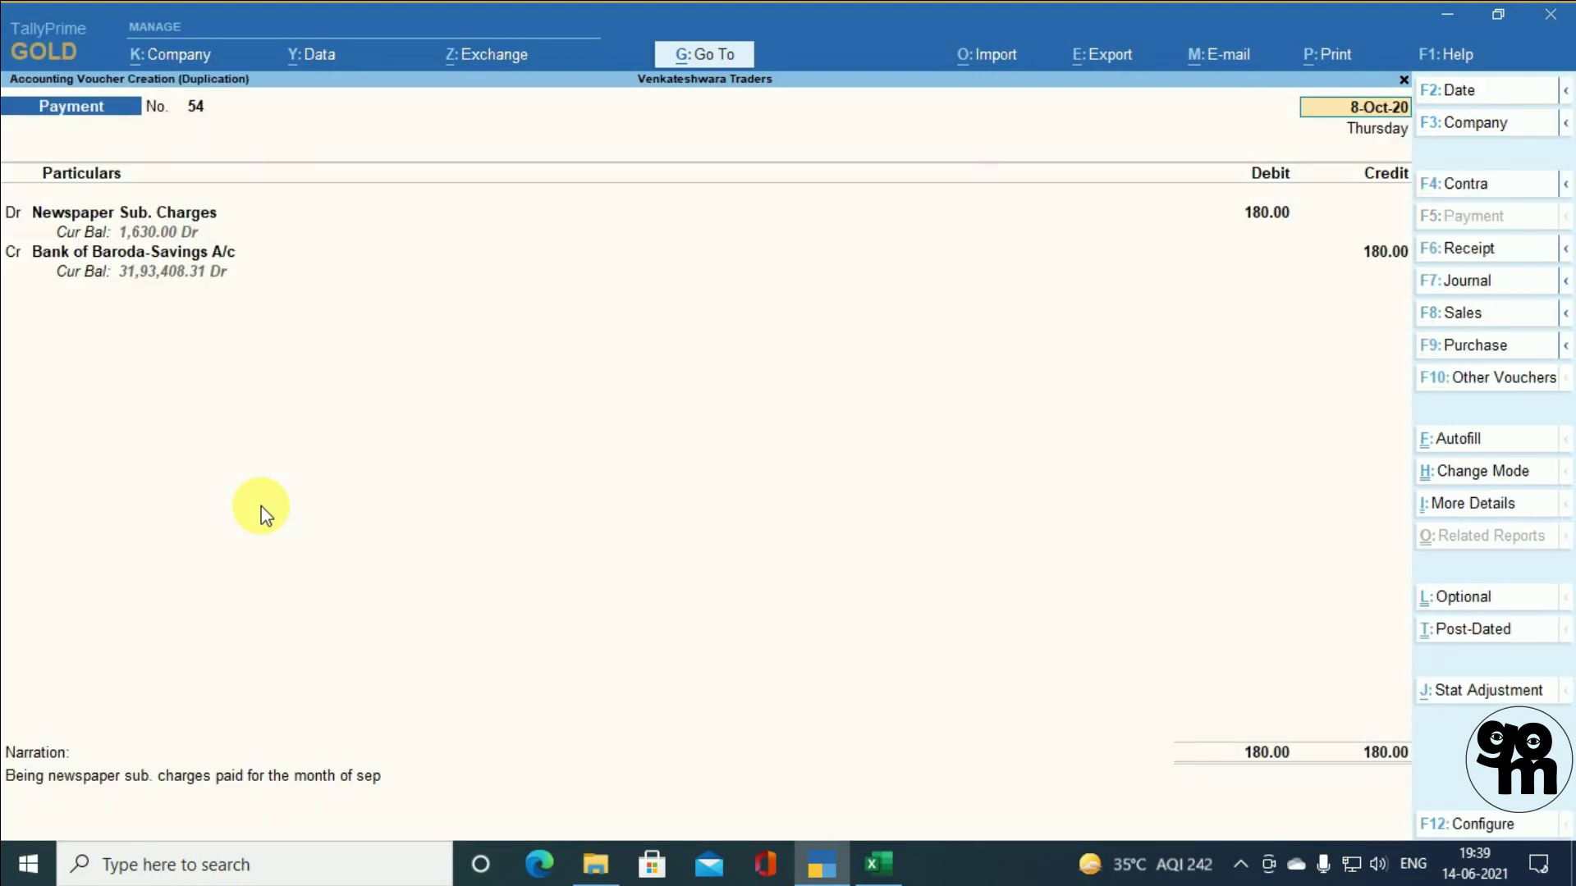
text(8.11)
key(Return)
key(Return)
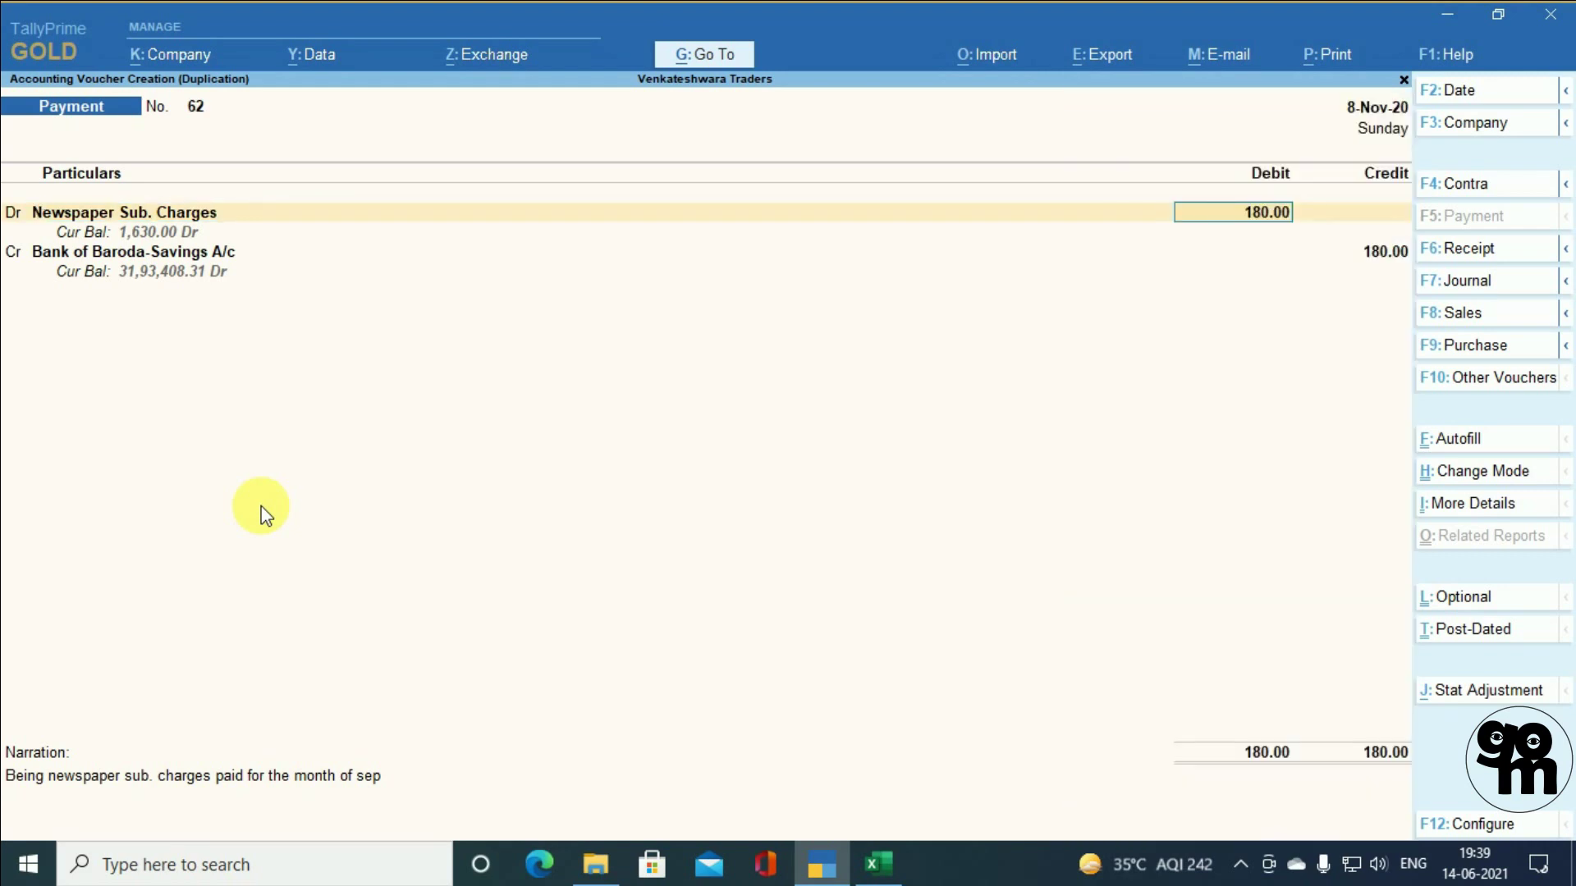
- Keep the 180.00 On Account amount, change the narration's month to oct, and save the 8-Nov-20 payment voucher
key(ctrl+End)
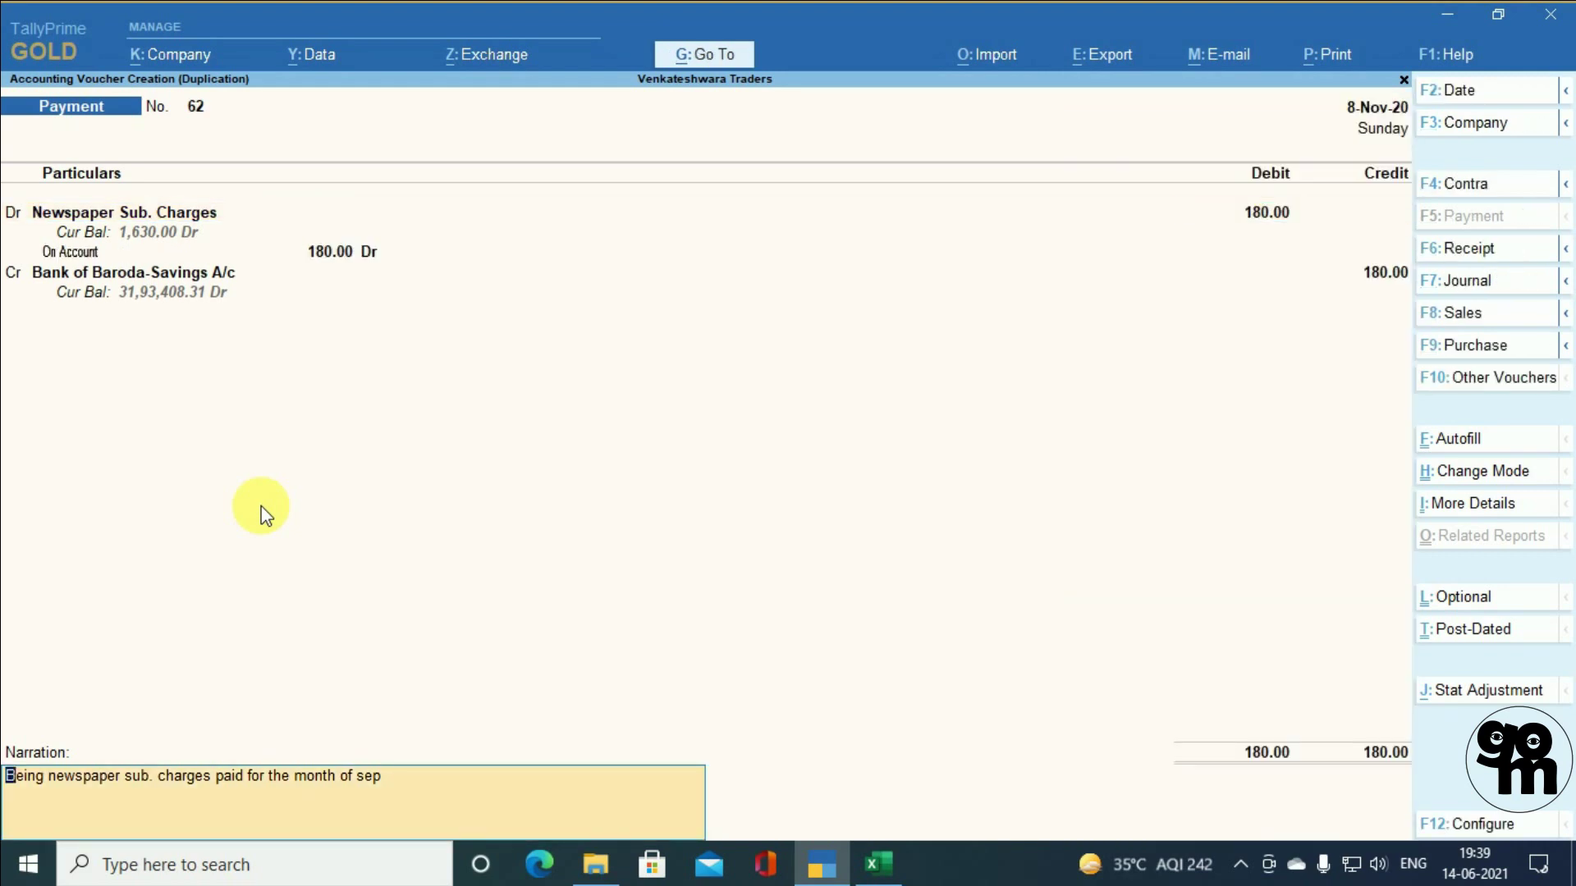
key(BackSpace)
key(BackSpace)
key(BackSpace)
text(oct)
key(Return)
key(Return)
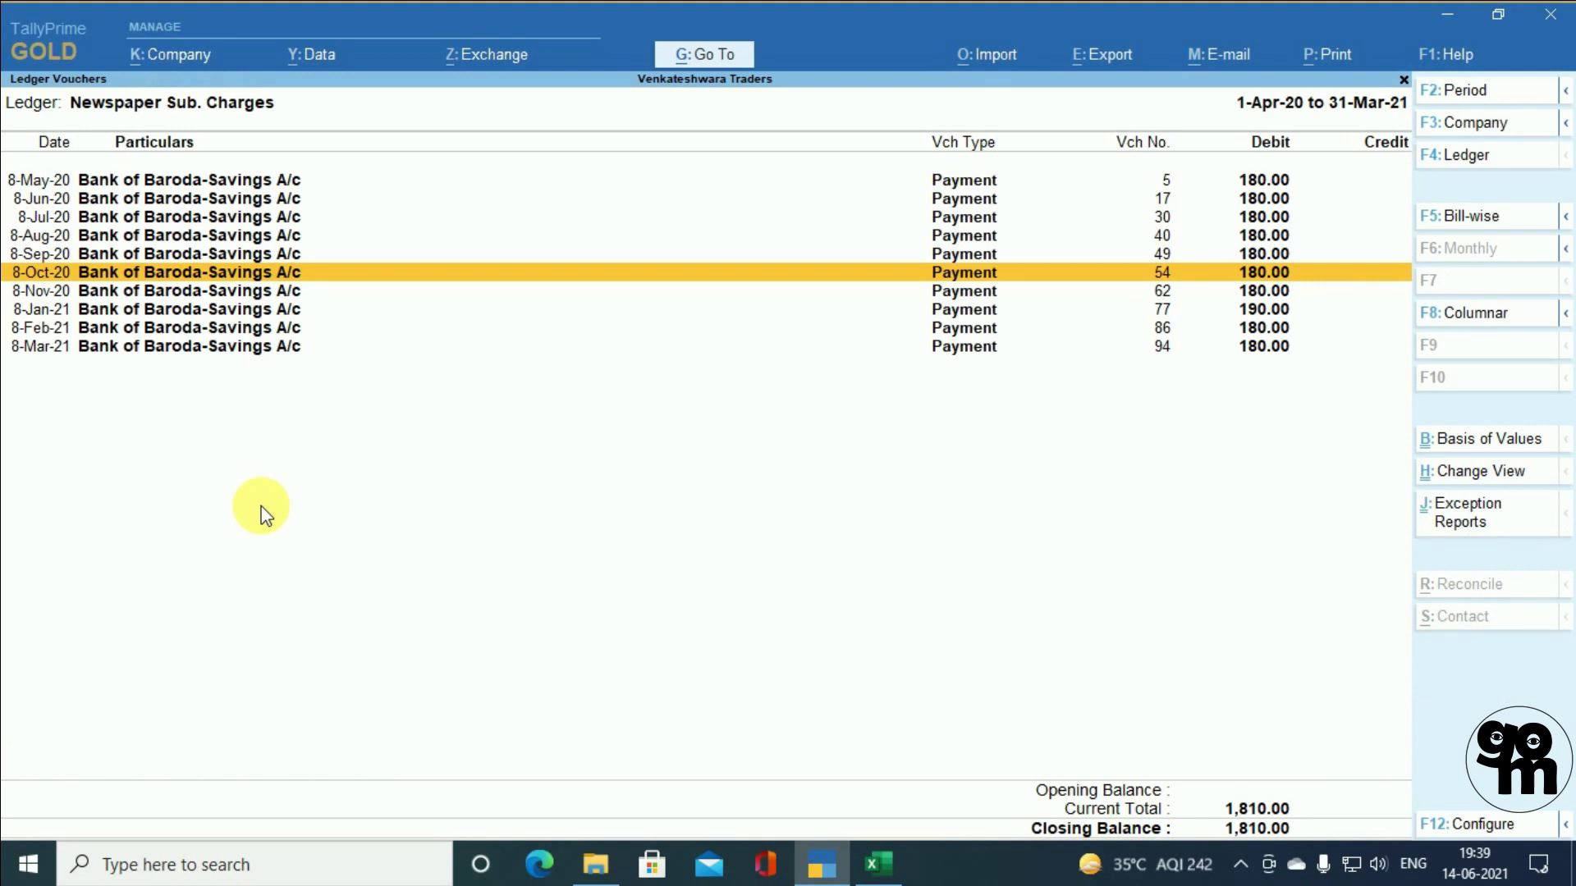
- Duplicate the 8-Nov-20 Newspaper Sub. Charges payment voucher and date the copy 8-Dec-20
key(Down)
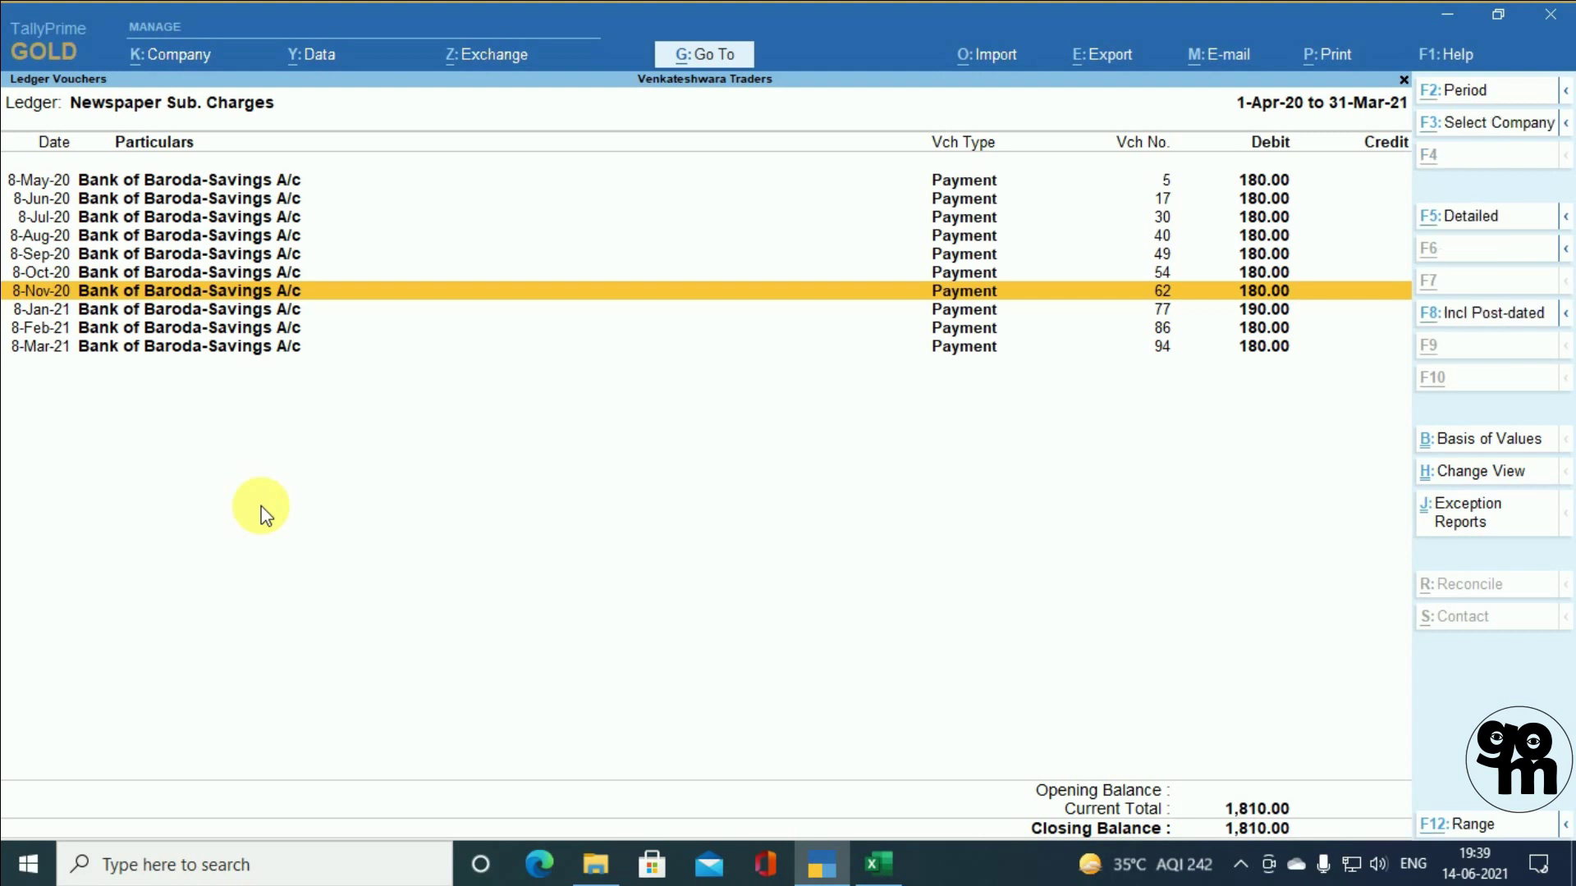
key(alt+2)
text(8)
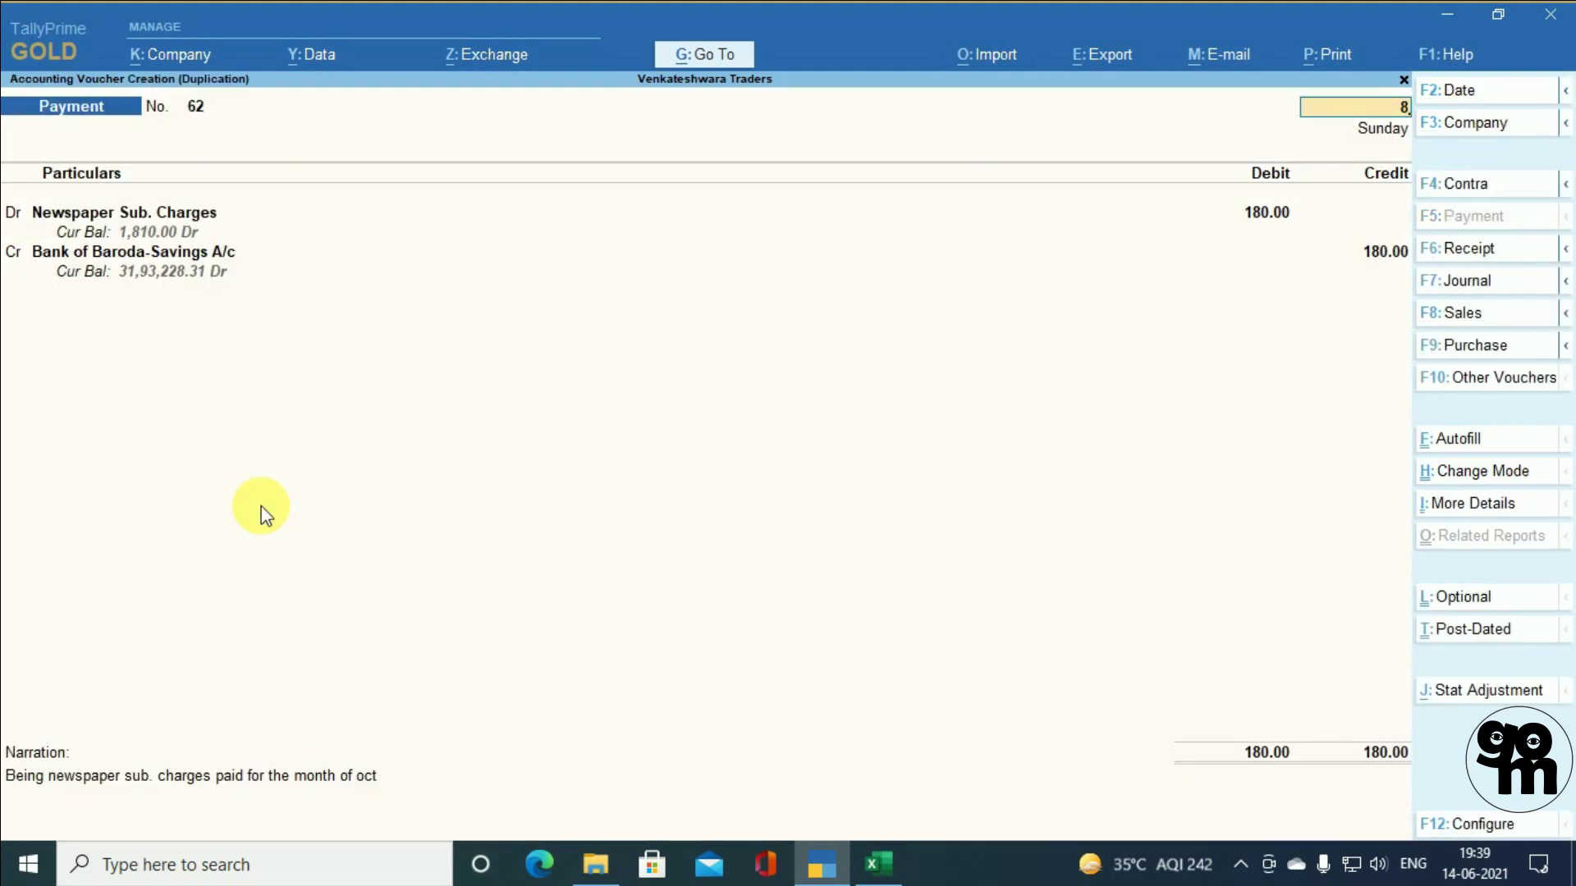
text(-12)
key(Return)
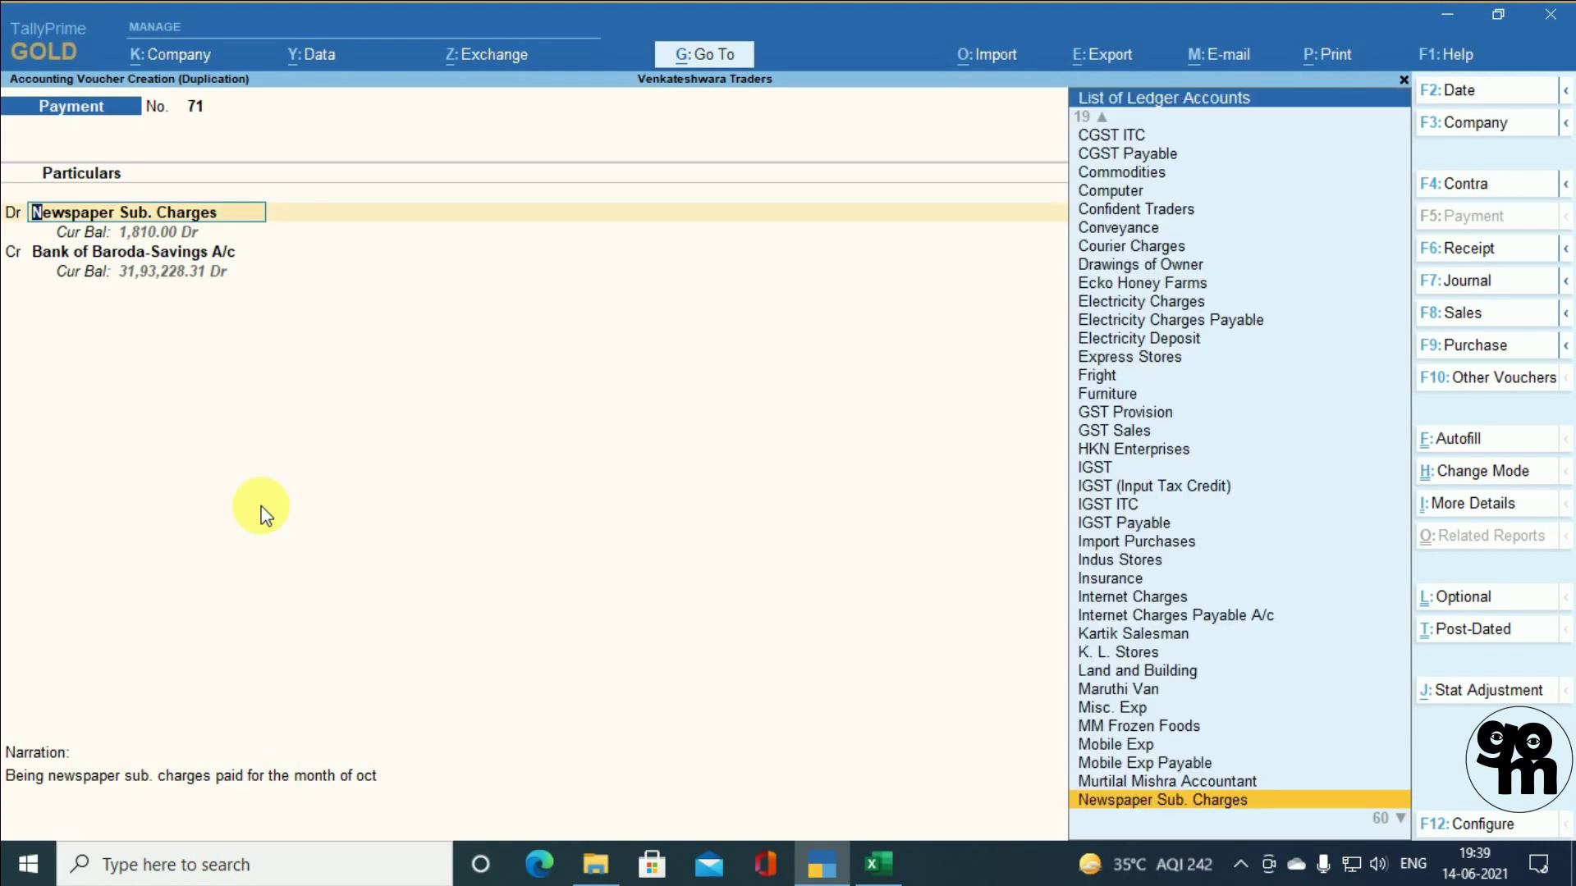
- Keep the 180.00 On Account amount, change the narration's month to nov, and save the 8-Dec-20 payment voucher
key(Return)
key(ctrl+a)
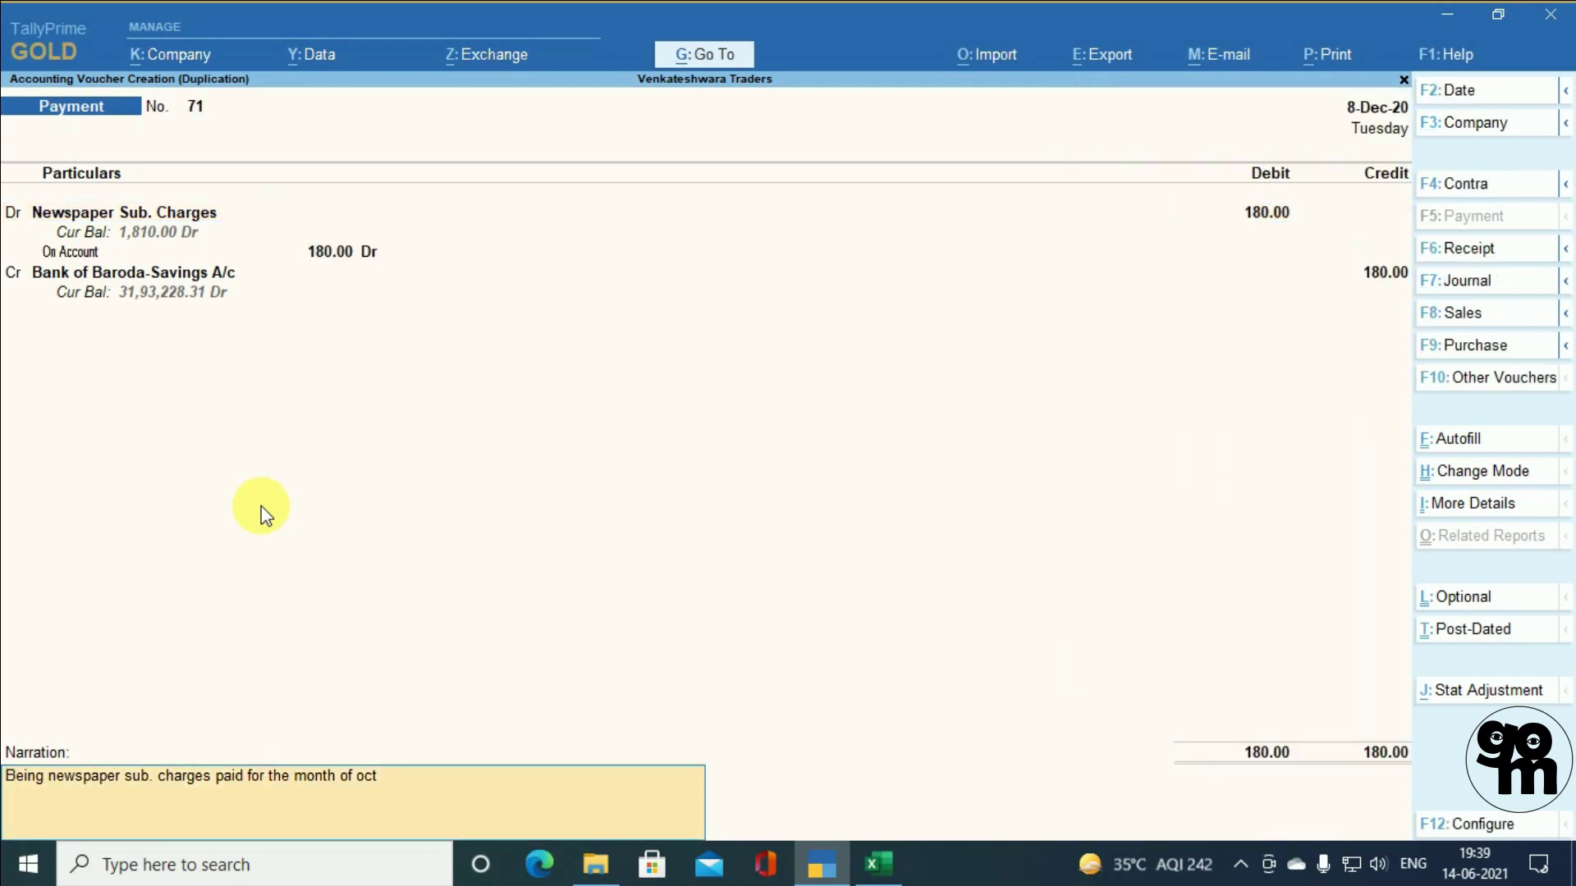
key(BackSpace)
key(BackSpace)
key(BackSpace)
text(nov)
key(Return)
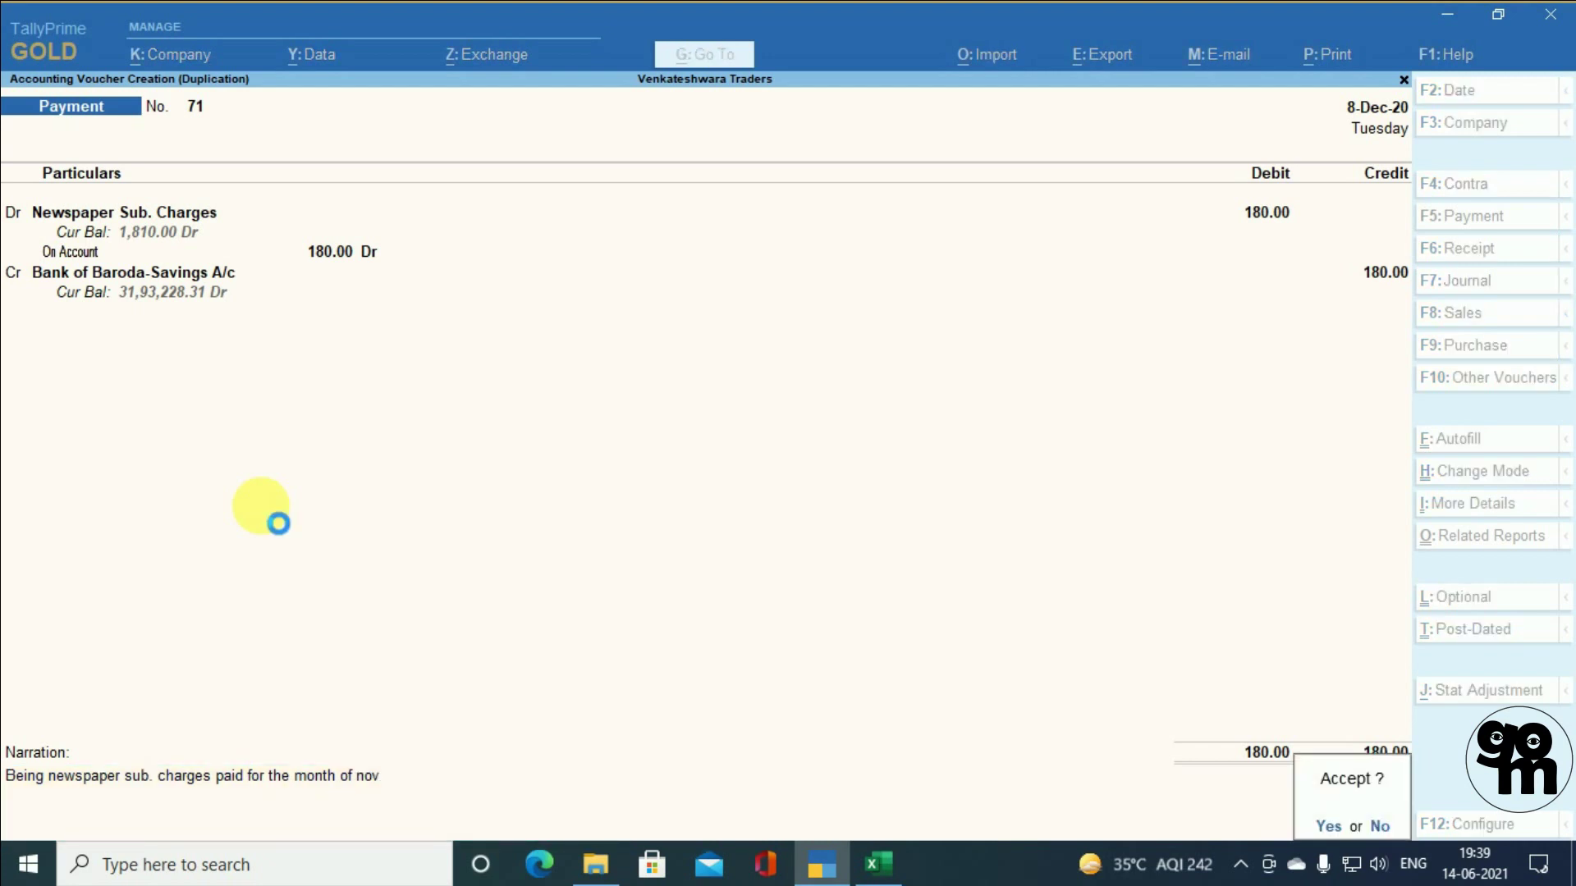
key(Return)
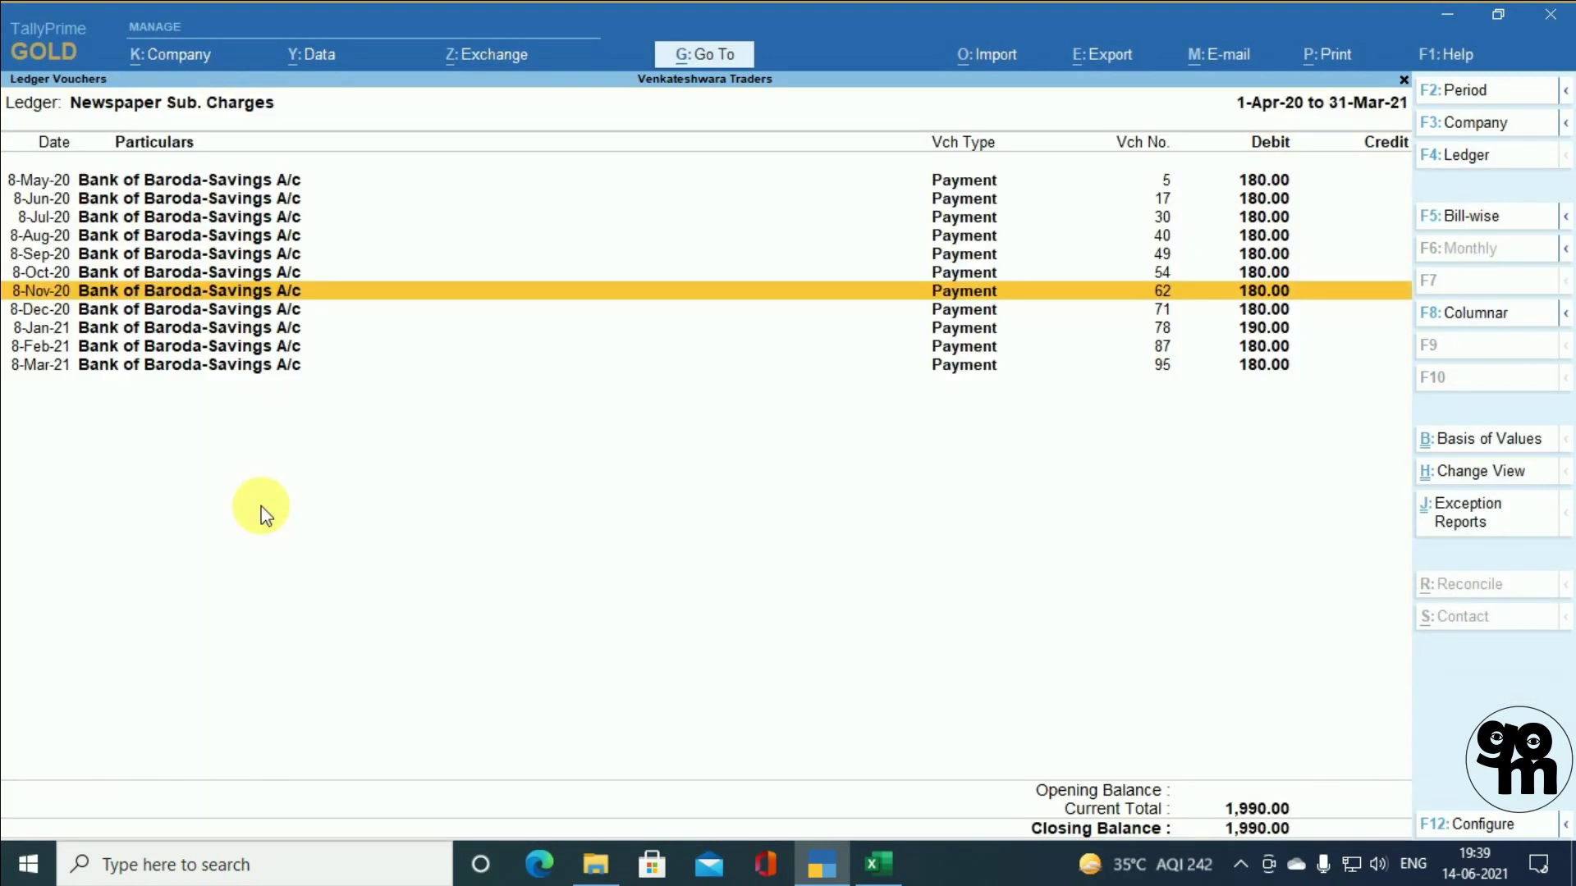
- Check the News Paper subscription item in the Excel checklist against the monthly Newspaper Sub. Charges vouchers in TallyPrime
key(alt+Tab)
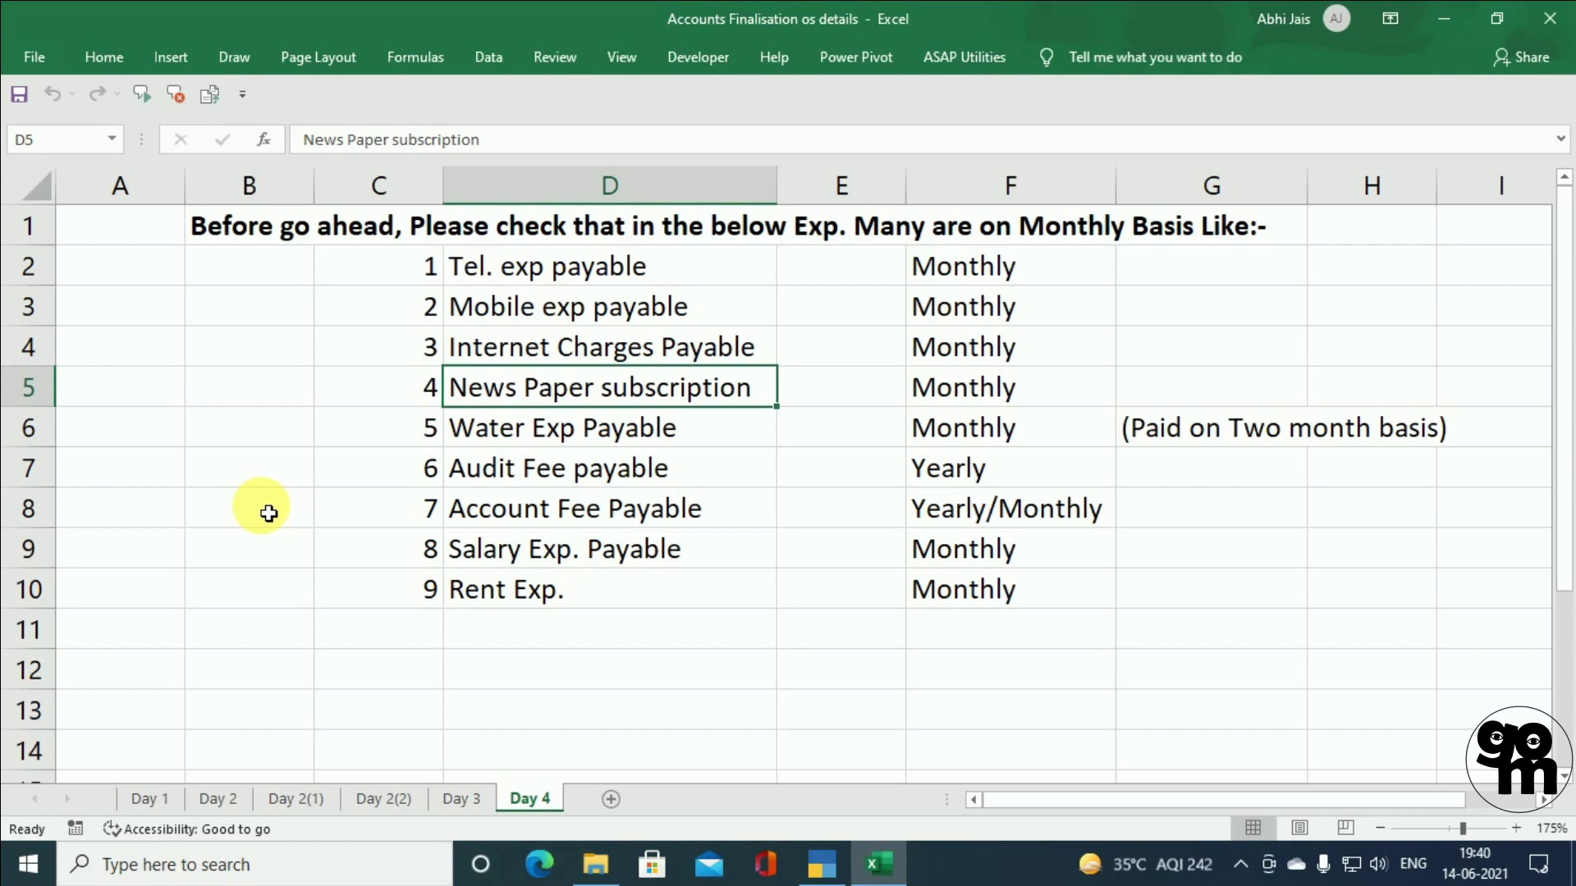
key(alt+Tab)
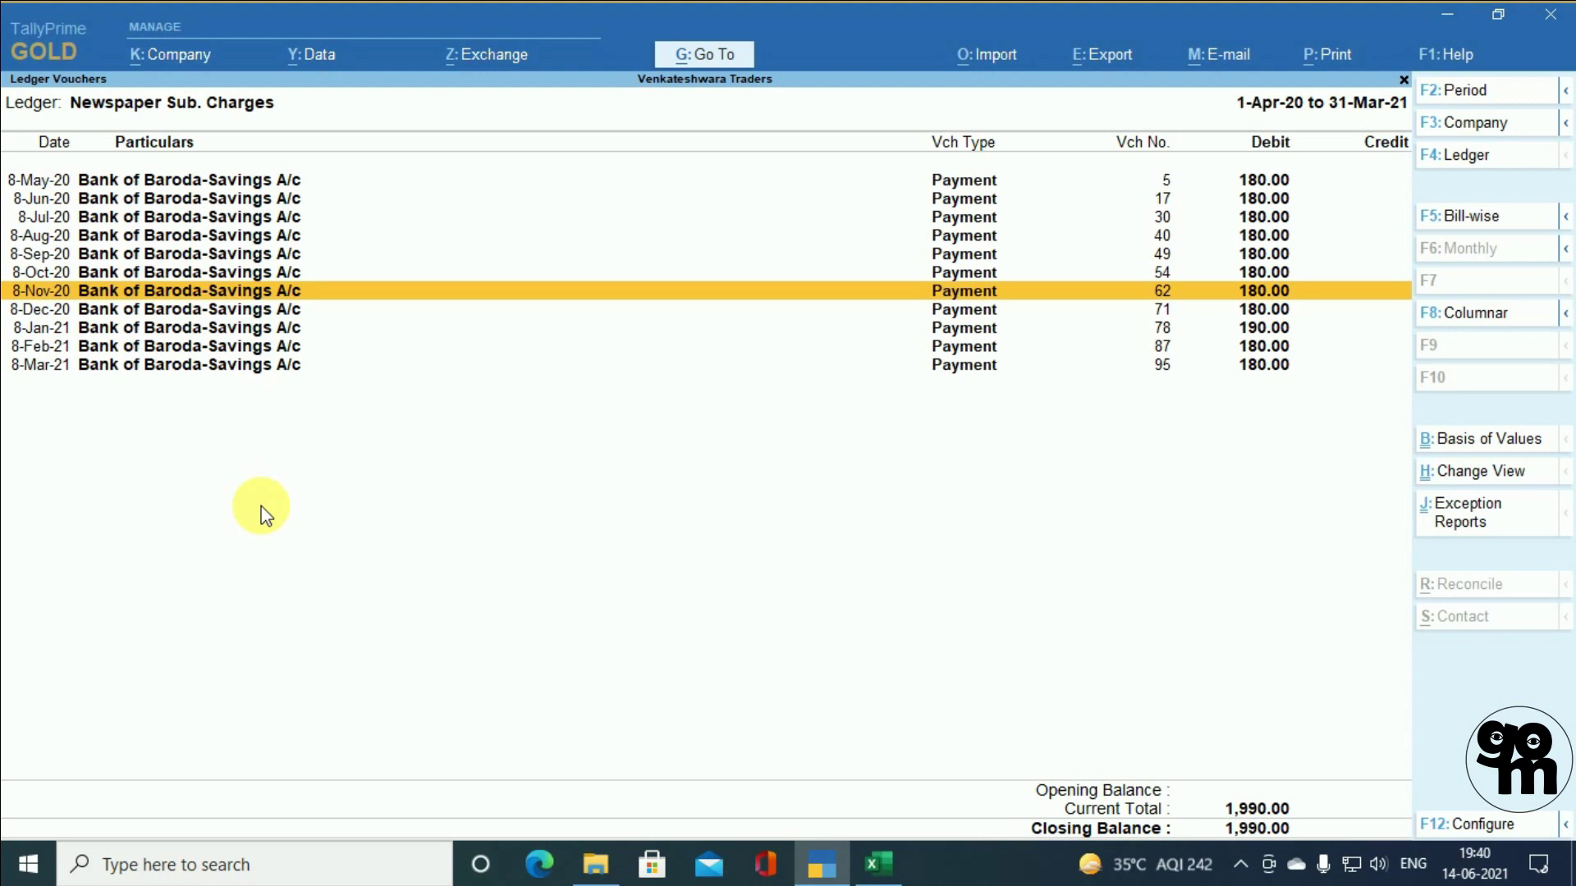
key(Up)
key(Up)
key(Up)
key(Up)
key(Up)
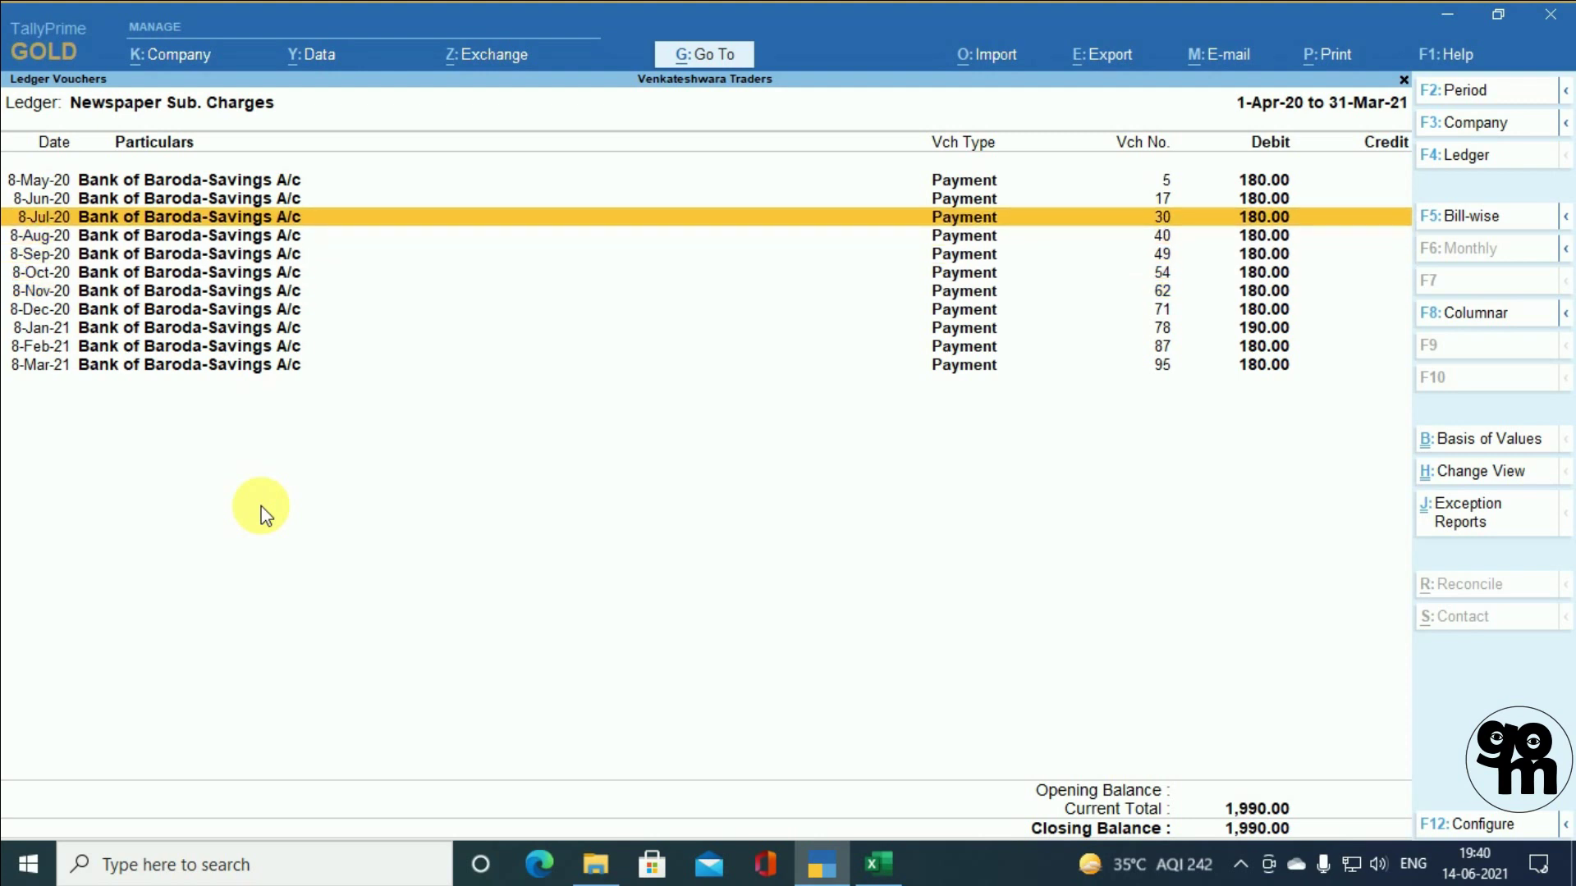
key(Up)
key(Down)
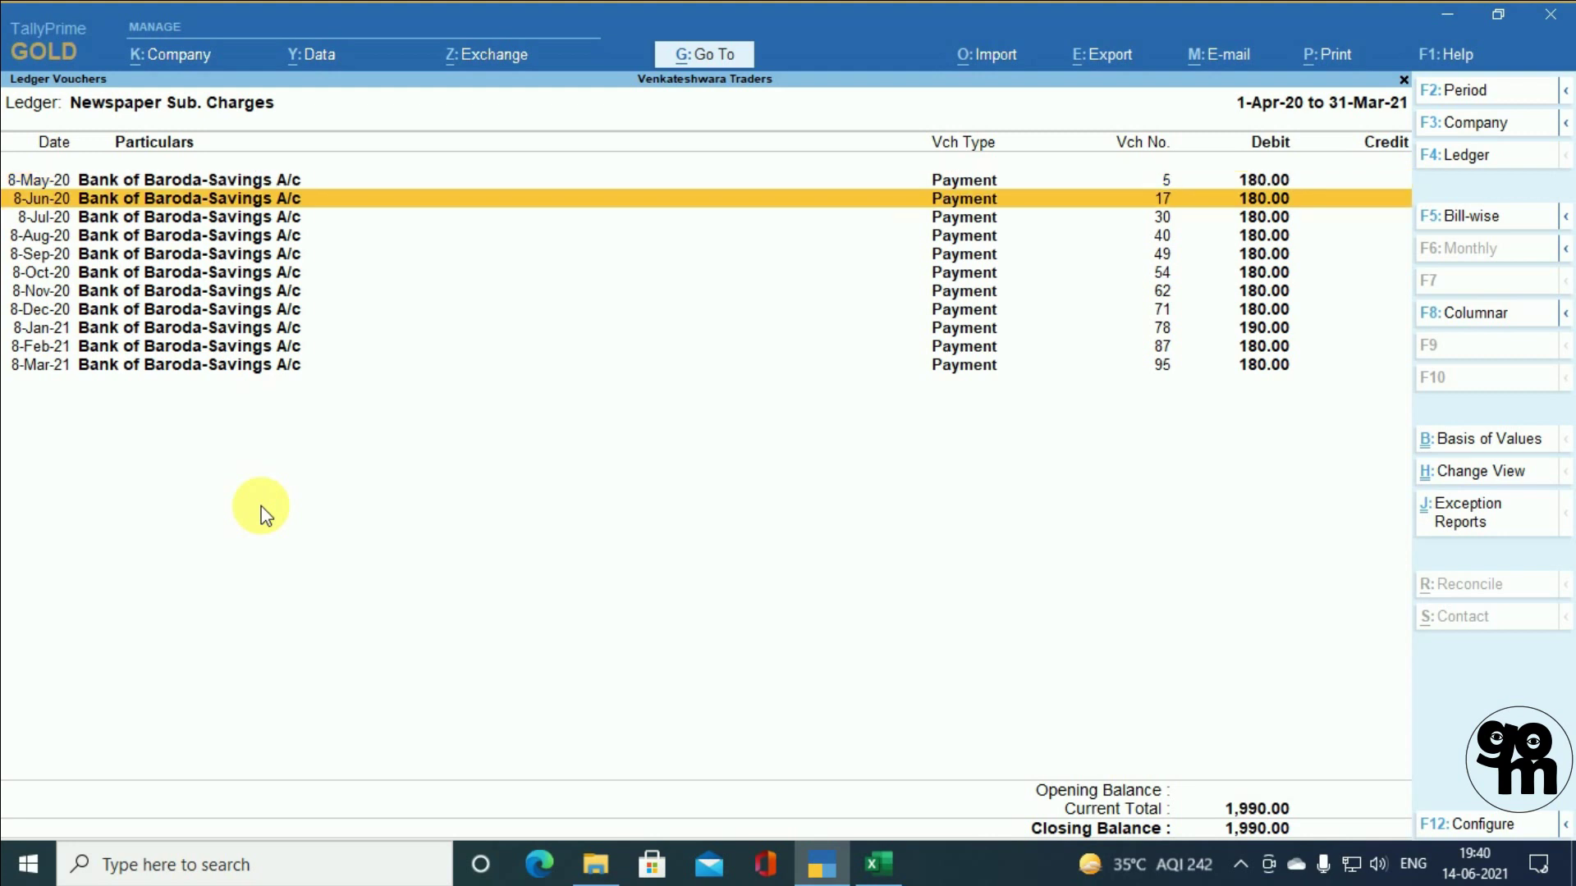
key(Down)
key(Down)
key(Down)
key(Down)
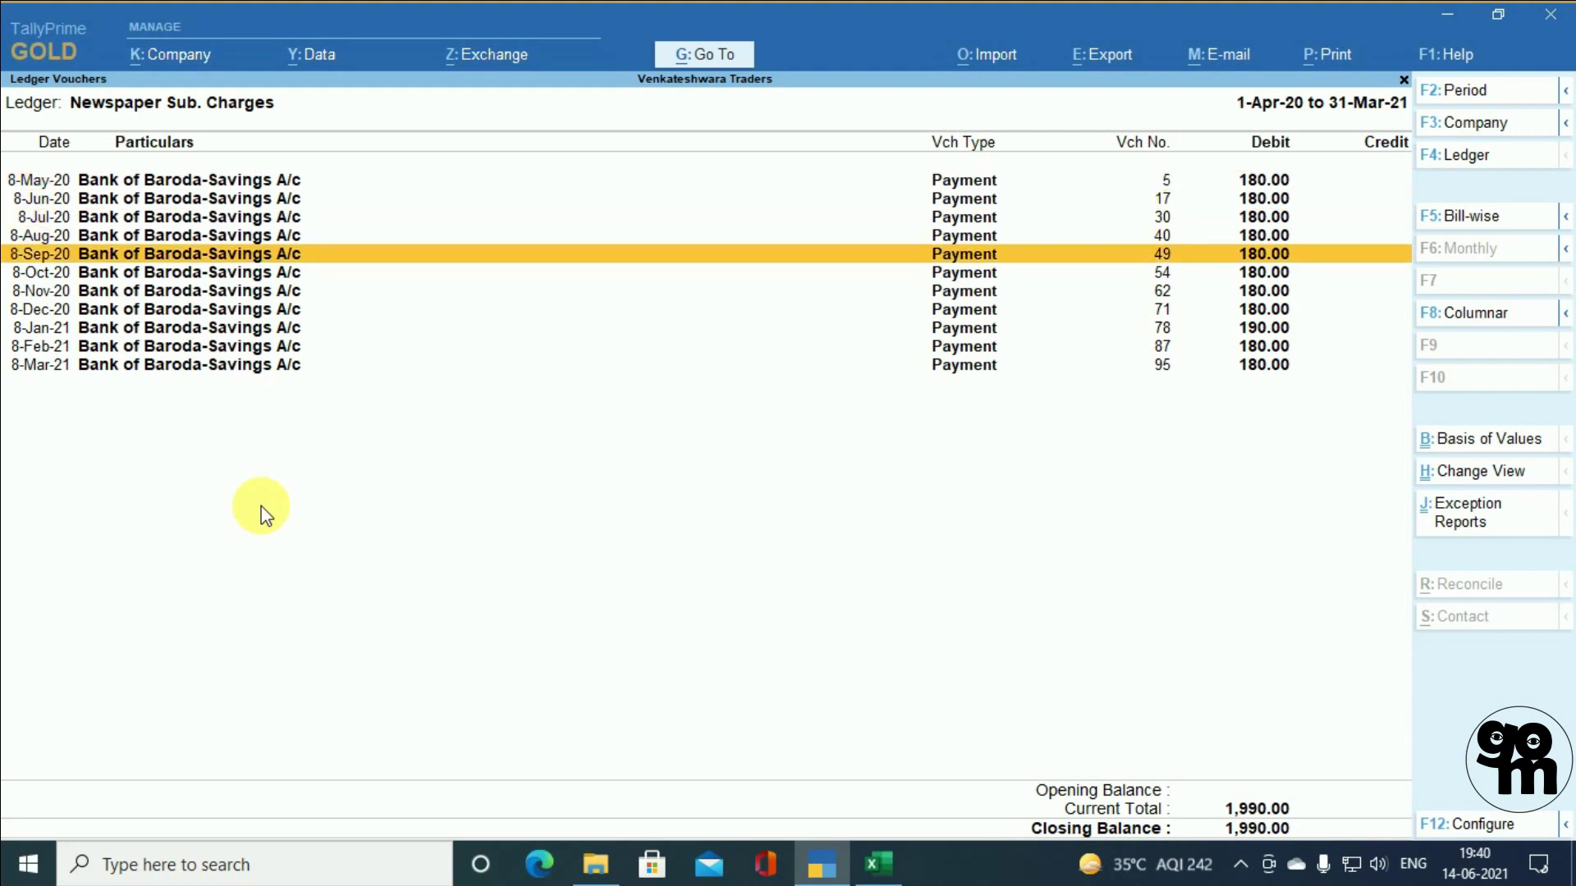
- Duplicate the 8-Mar-21 Newspaper Sub. Charges payment, convert the copy to a journal voucher, and date it 31-Mar-21
key(Down)
key(Down)
key(Down)
key(Down)
key(Down)
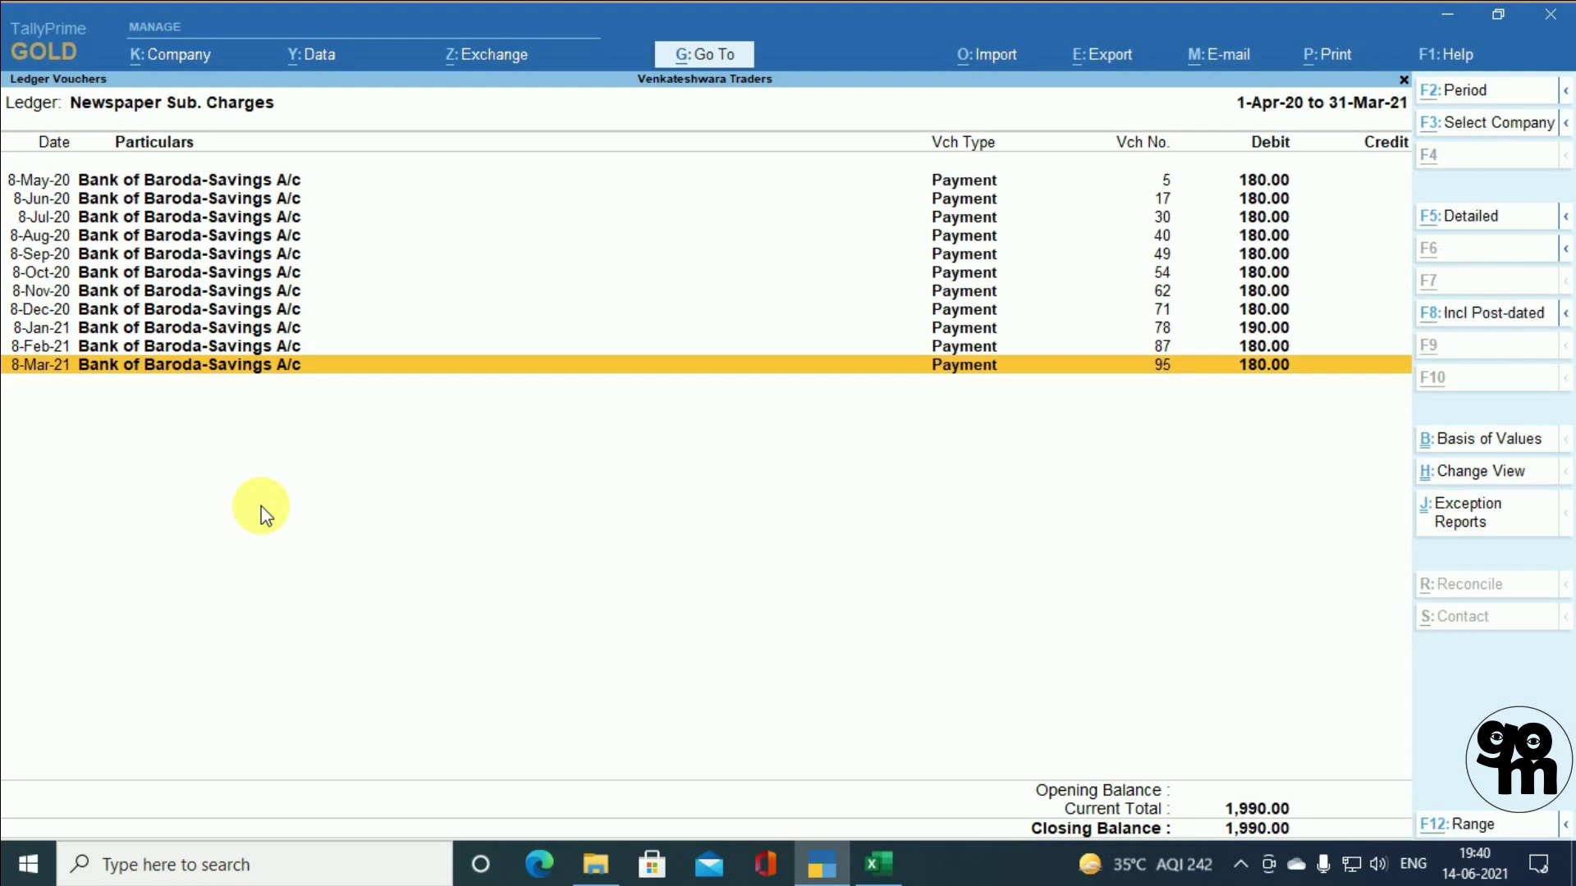
key(alt+2)
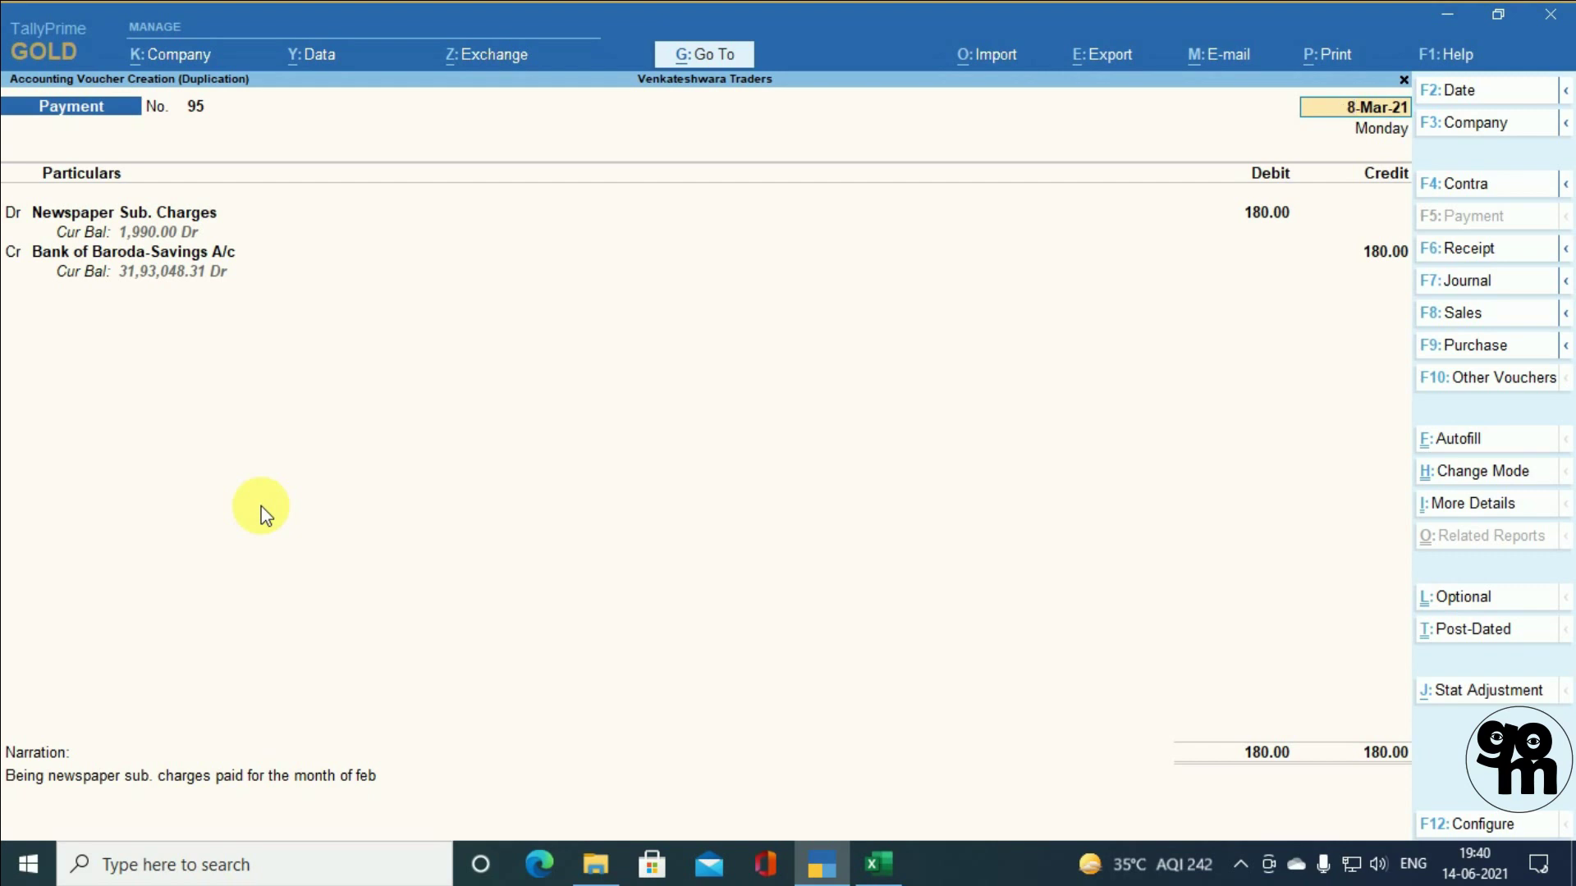
key(F7)
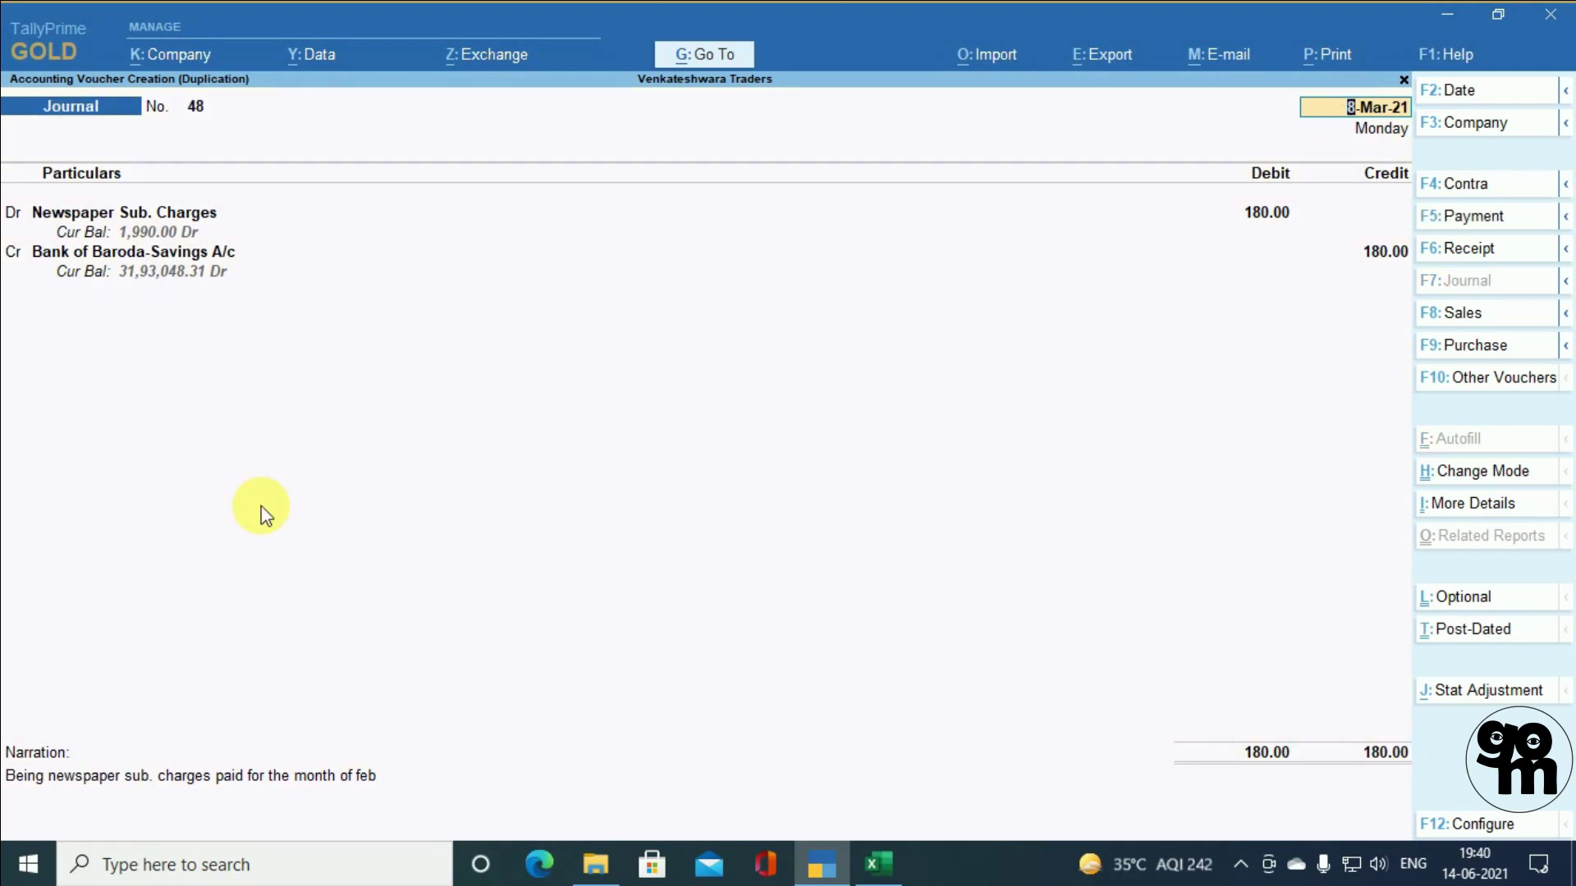
text(31.3)
key(Return)
- Keep Newspaper Sub. Charges debited for 180.00 in the journal and allocate the amount On Account
key(Return)
key(Return)
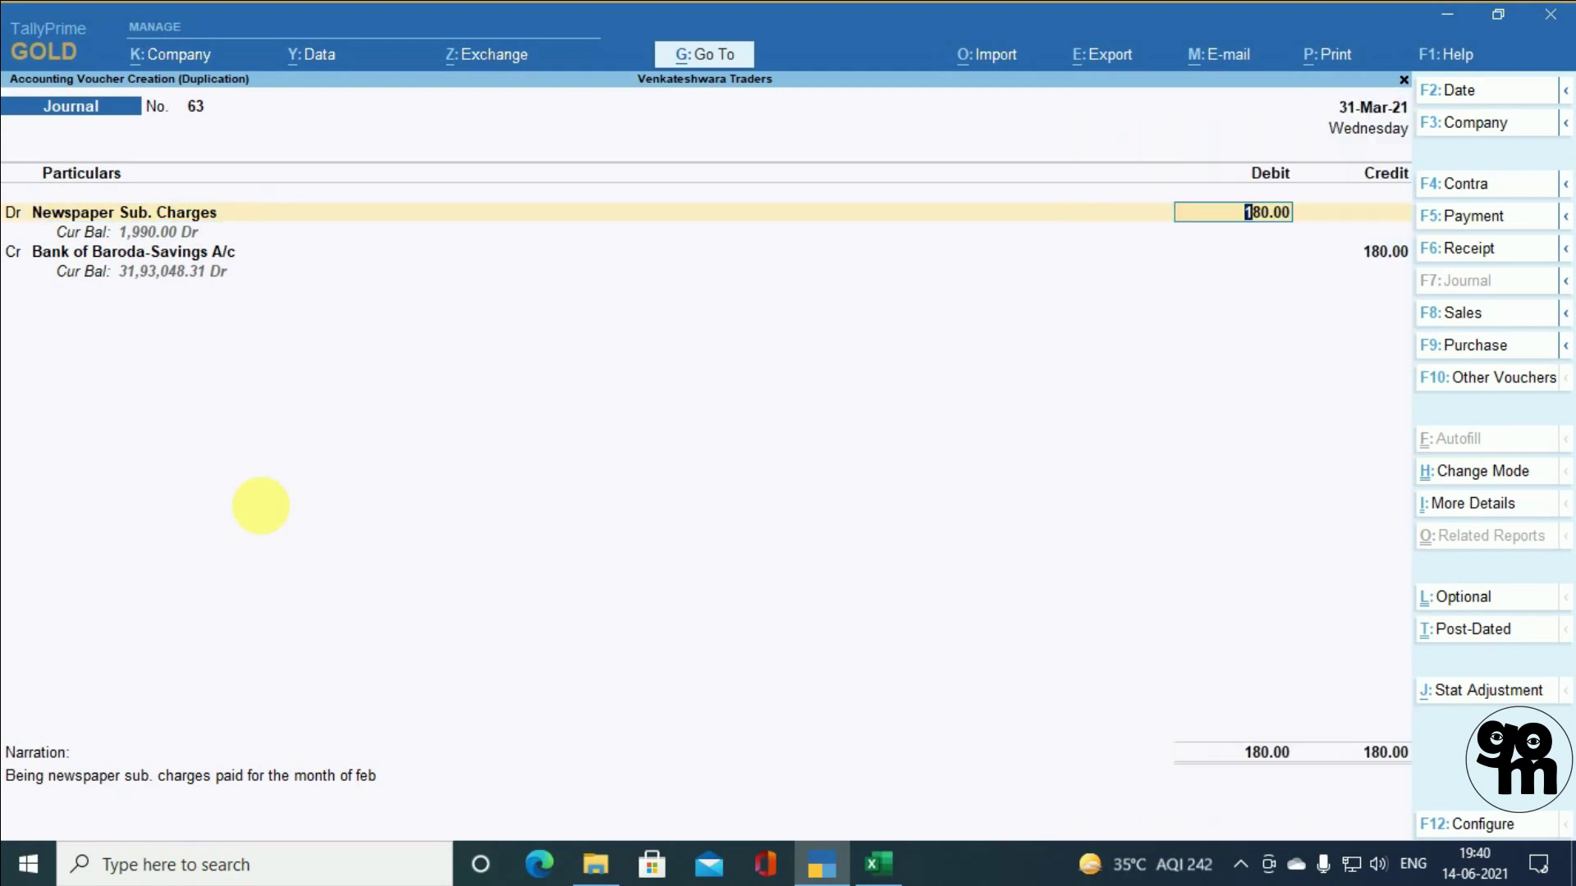
key(Return)
key(Return)
key(Return)
key(Return)
key(Return)
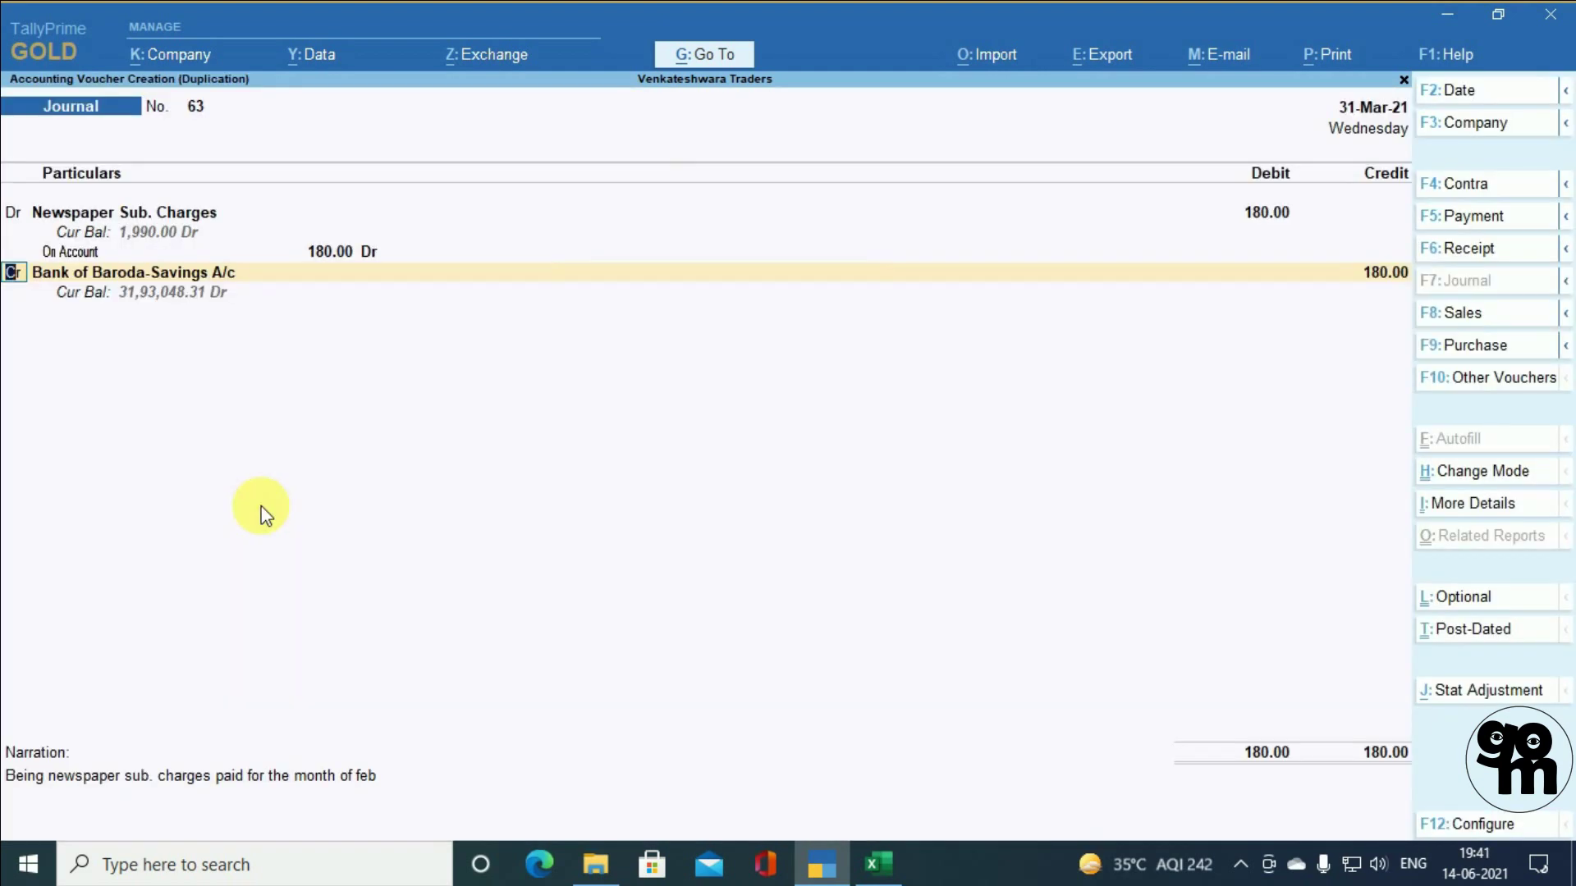
- For the journal's credit entry, start a new ledger named Newspaper Sub Charge Payable, leaving its alias blank
key(Return)
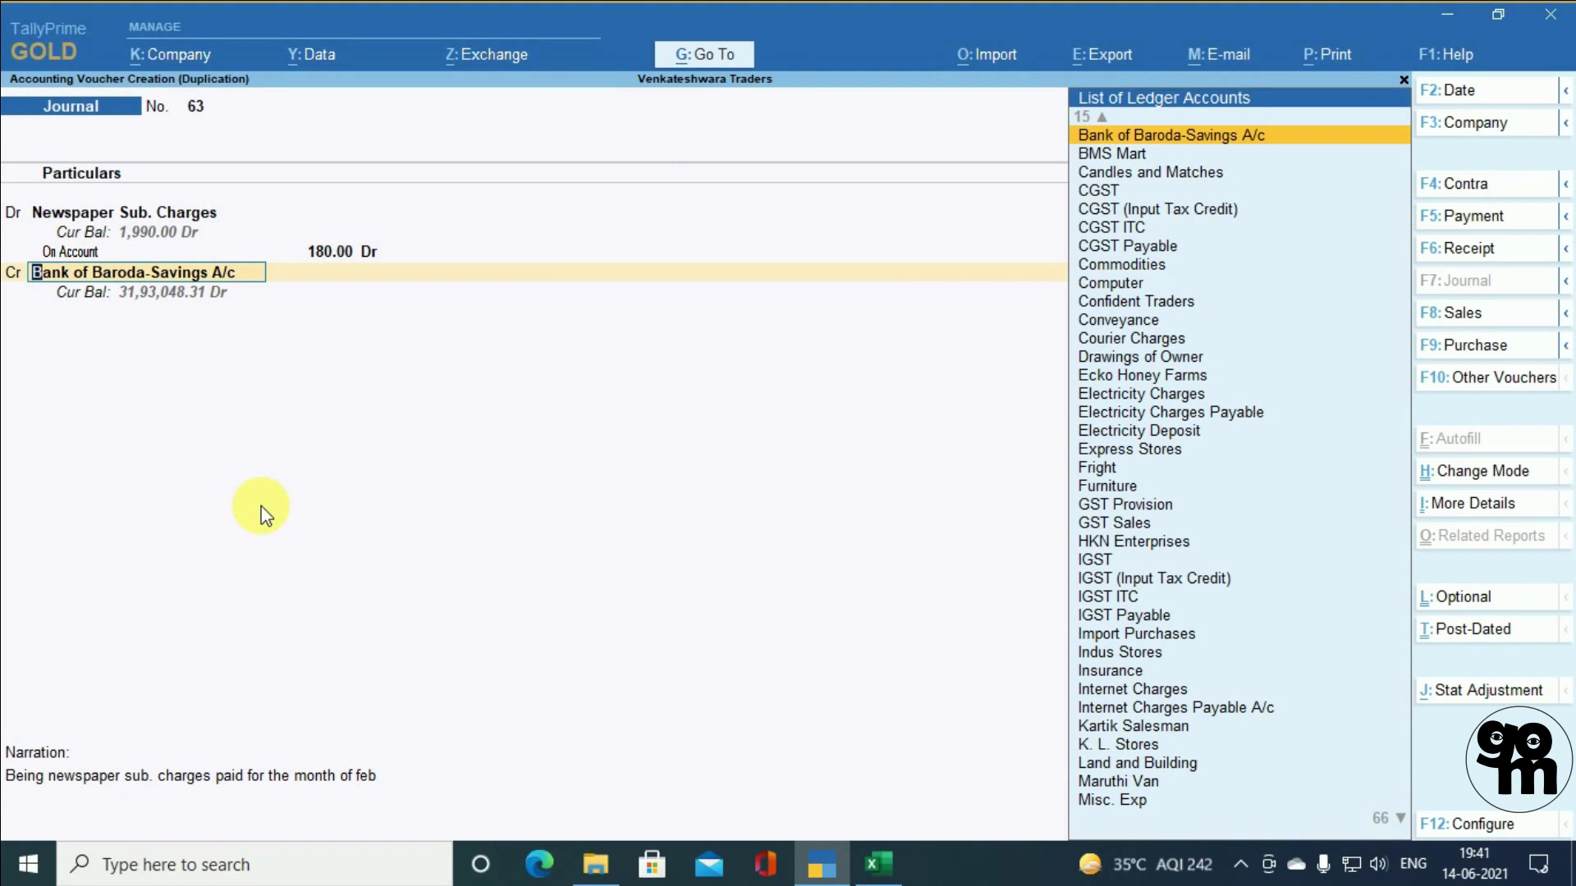
key(ctrl)
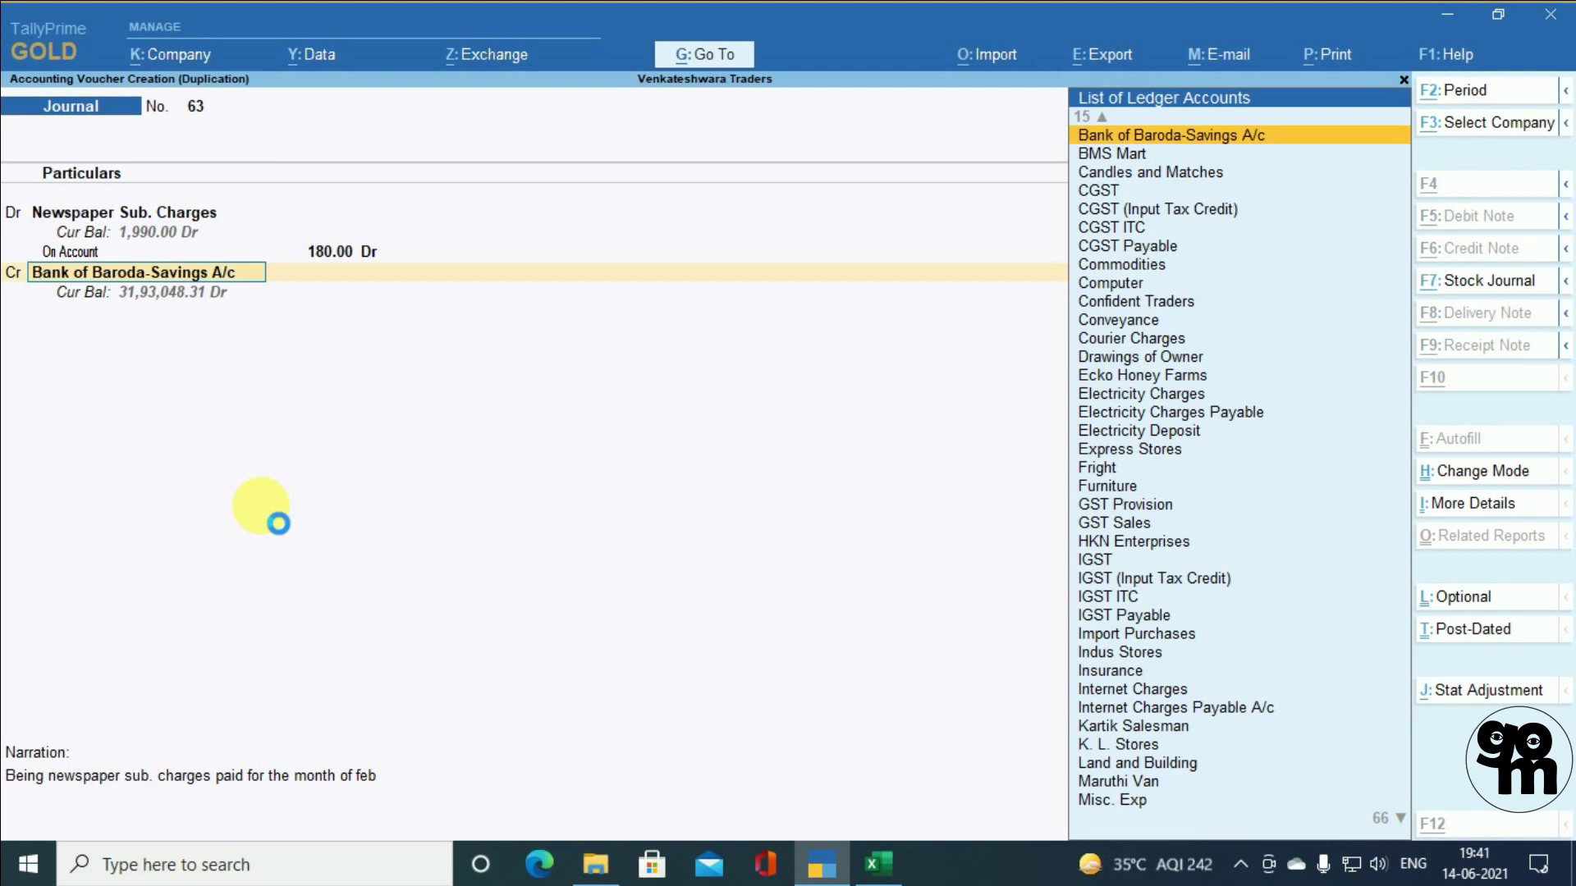
key(alt+c)
text(New)
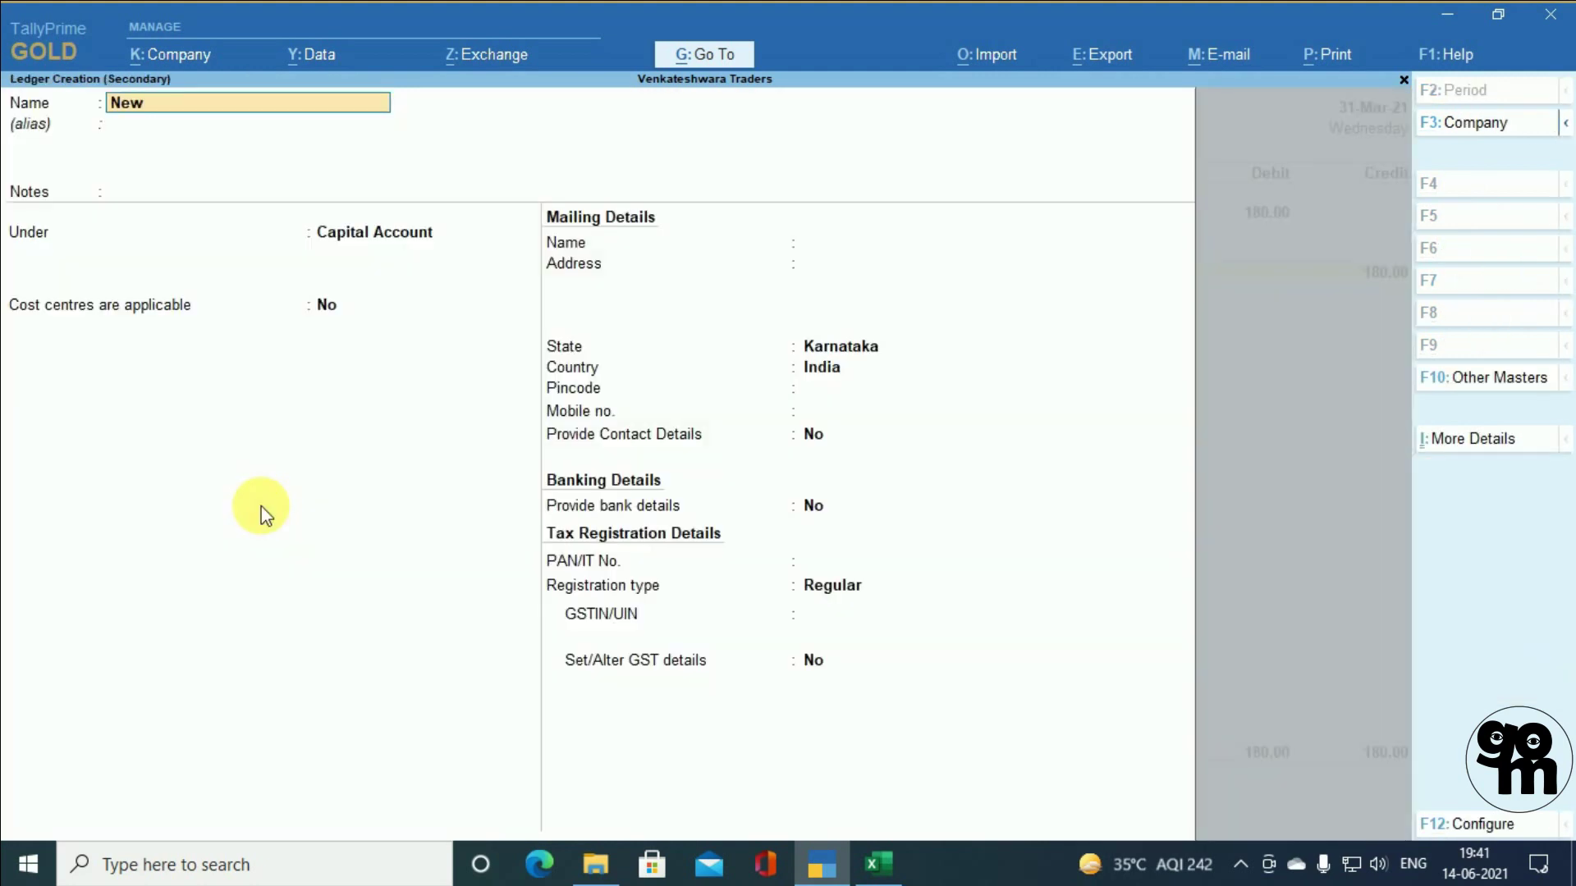
key(BackSpace)
text(wspaper Sub Charge Payable)
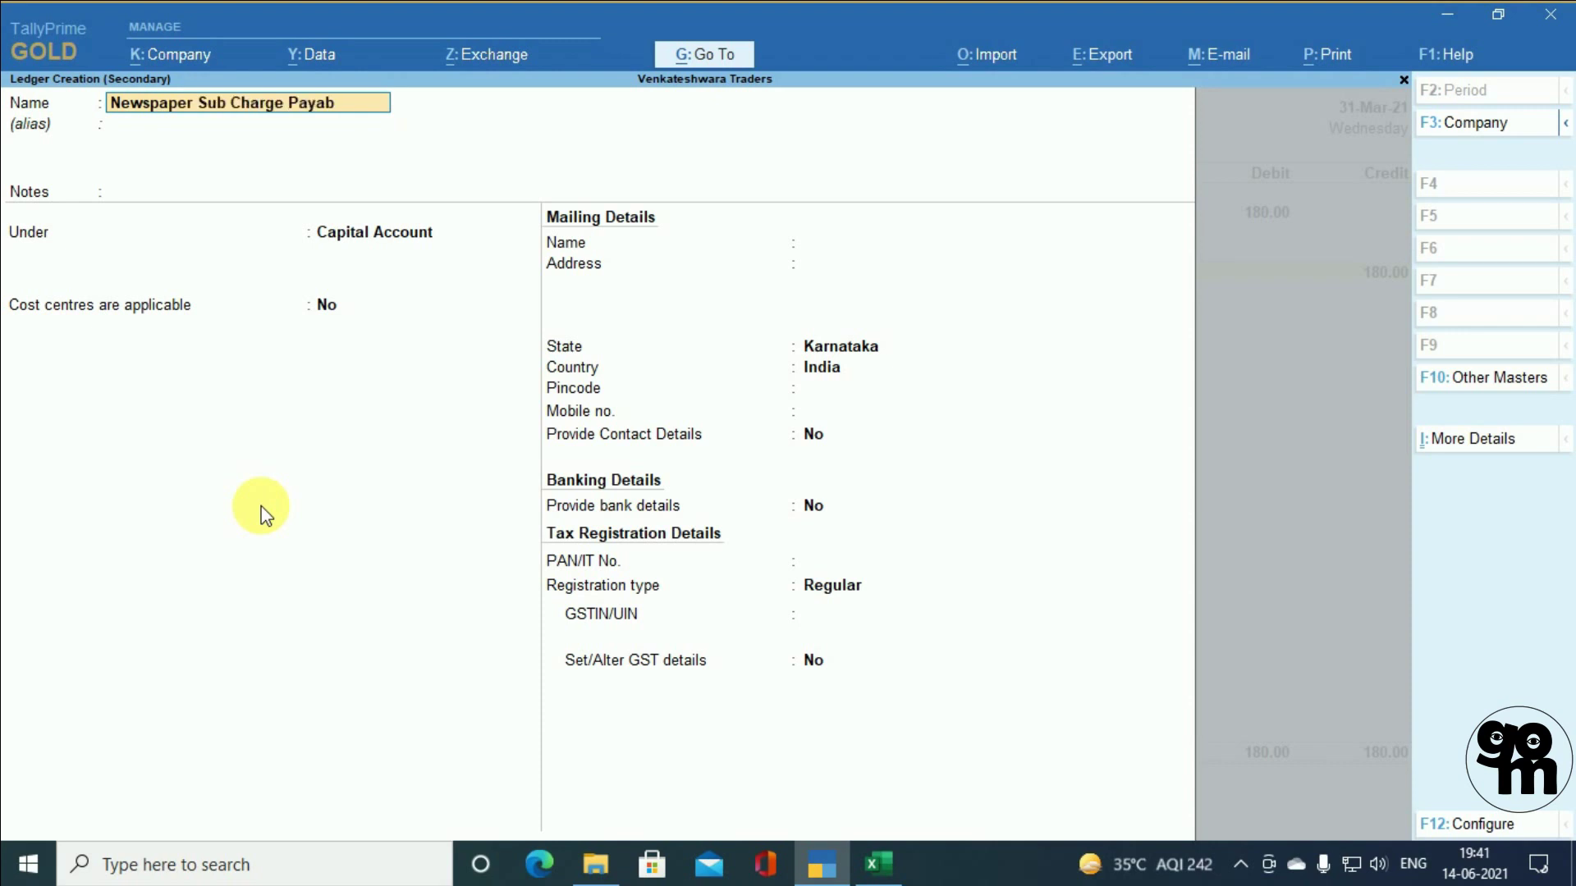
key(Return)
key(Return)
key(Return)
- Place the new payable ledger under Current Liabilities and save it into the journal's credit line
text(Cu)
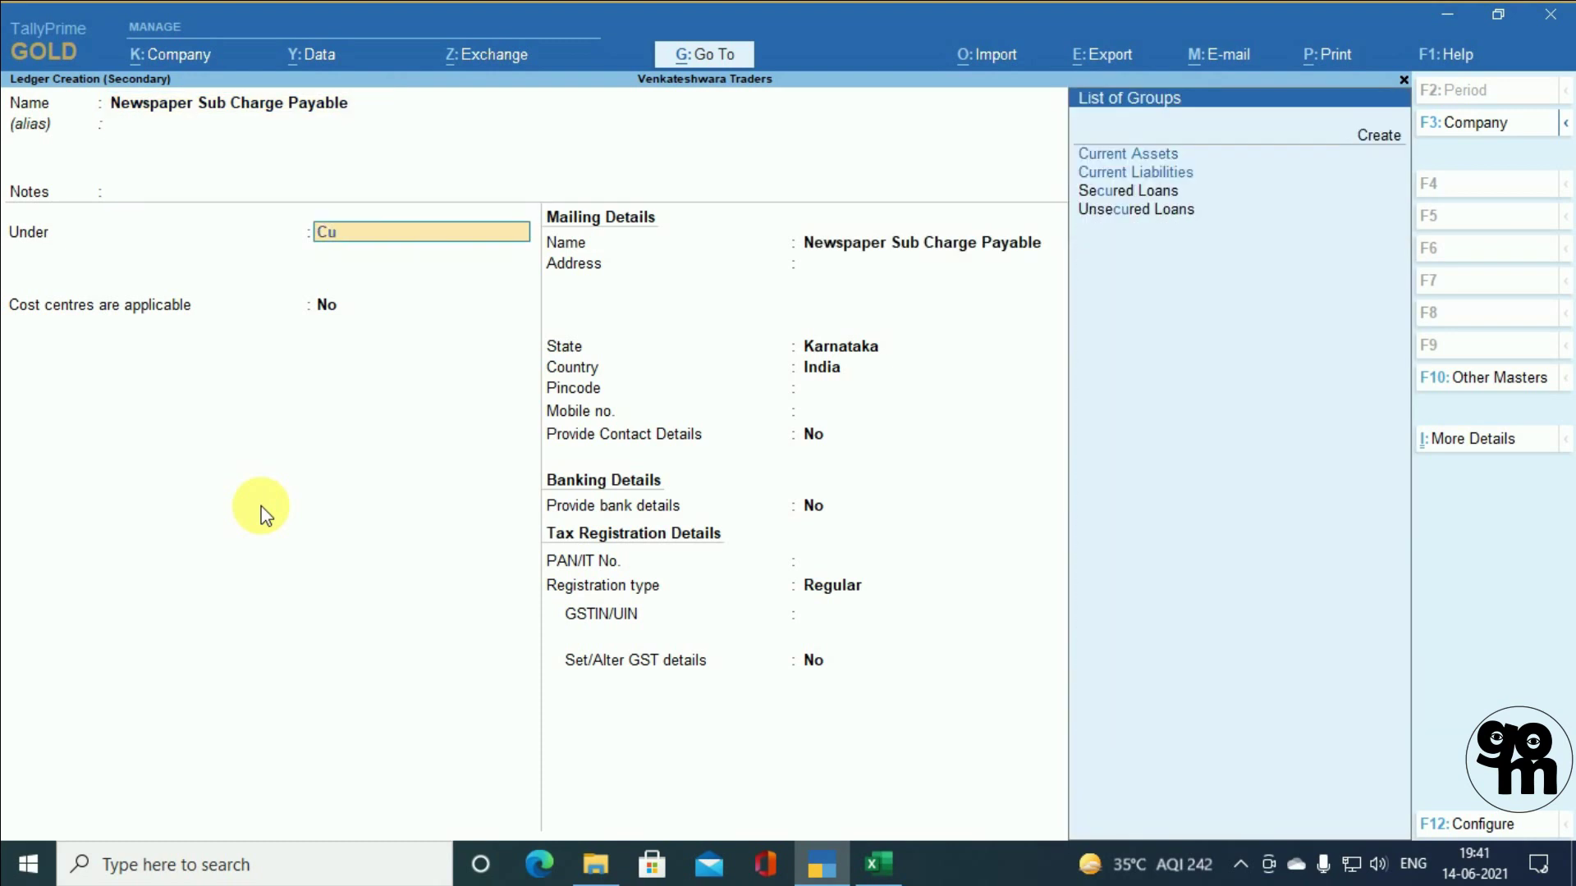
key(Down)
key(Return)
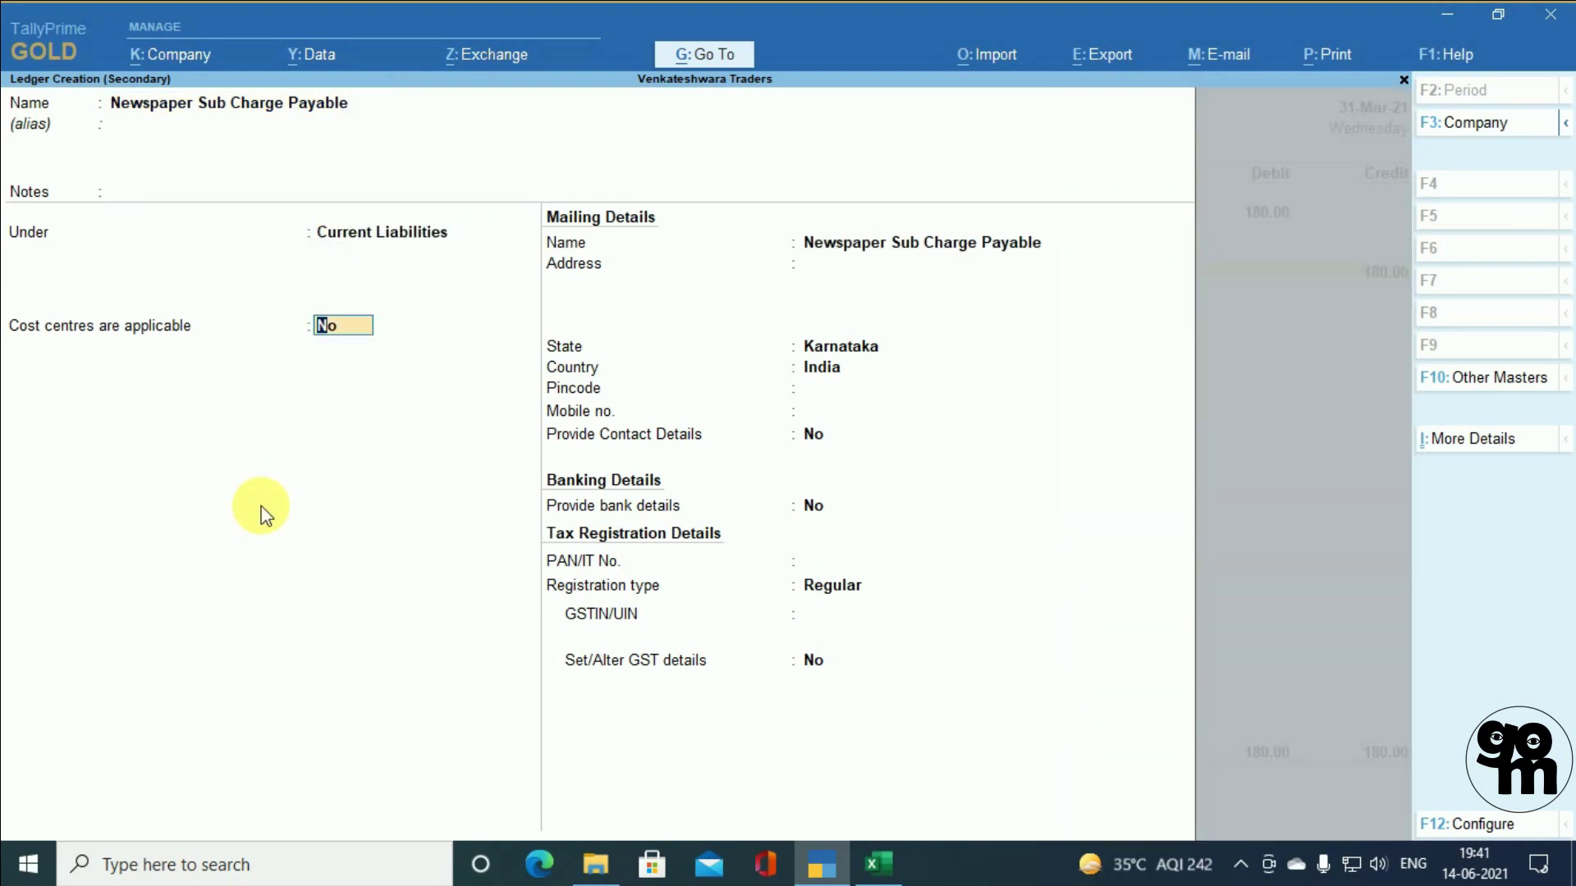
key(ctrl+a)
key(Return)
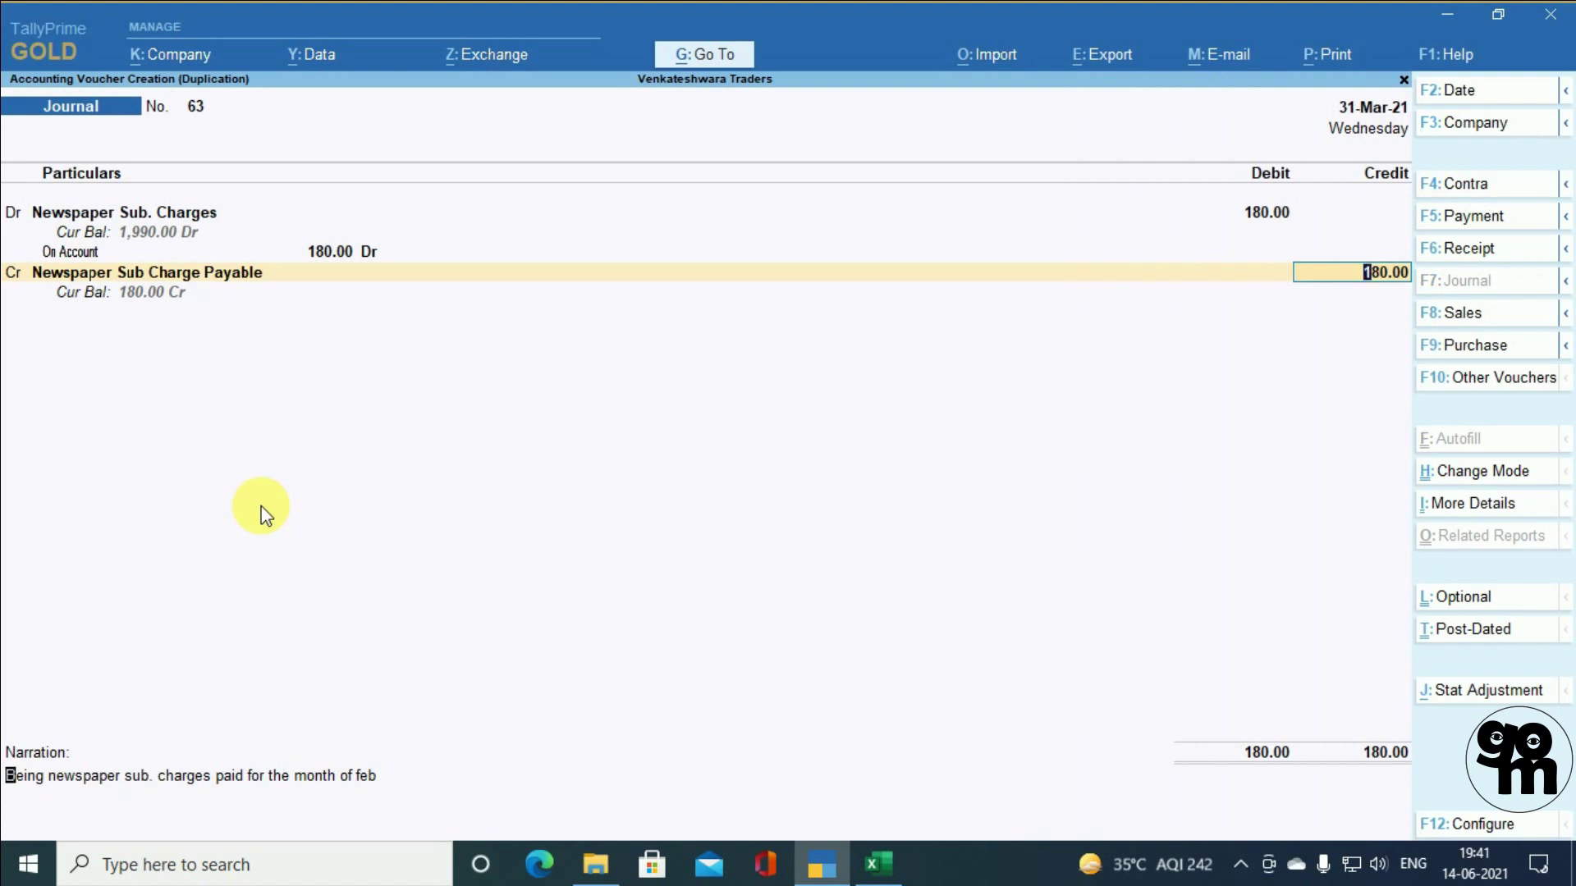
- Keep the 180.00 credit, enter the narration "Being amount due for the month of march", and save the journal
key(Return)
text(Bei)
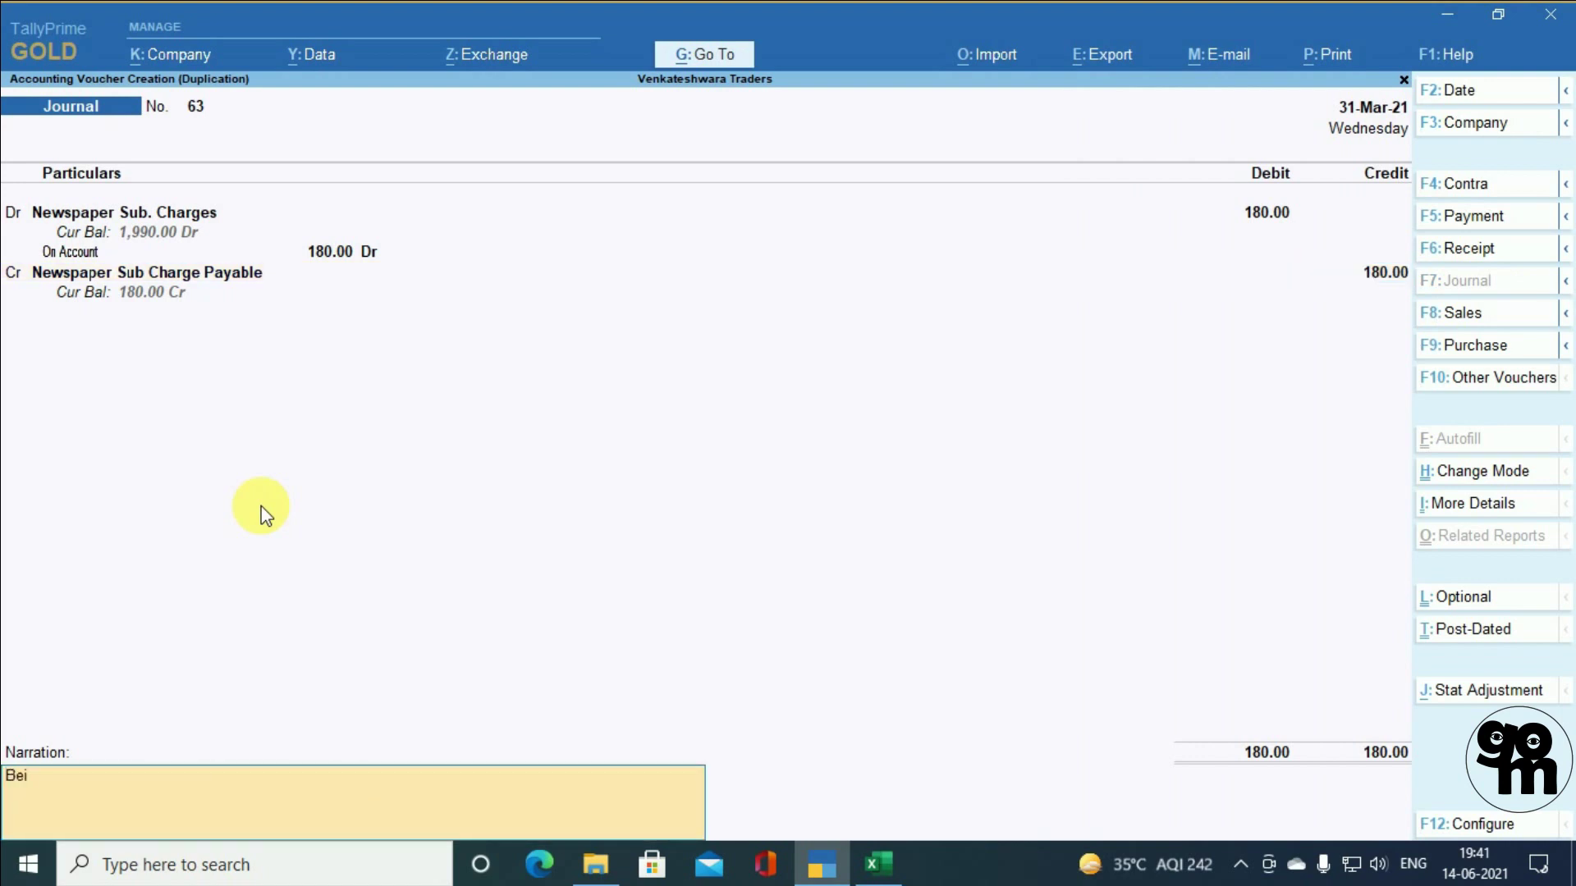
text(ng amount due for the month of march)
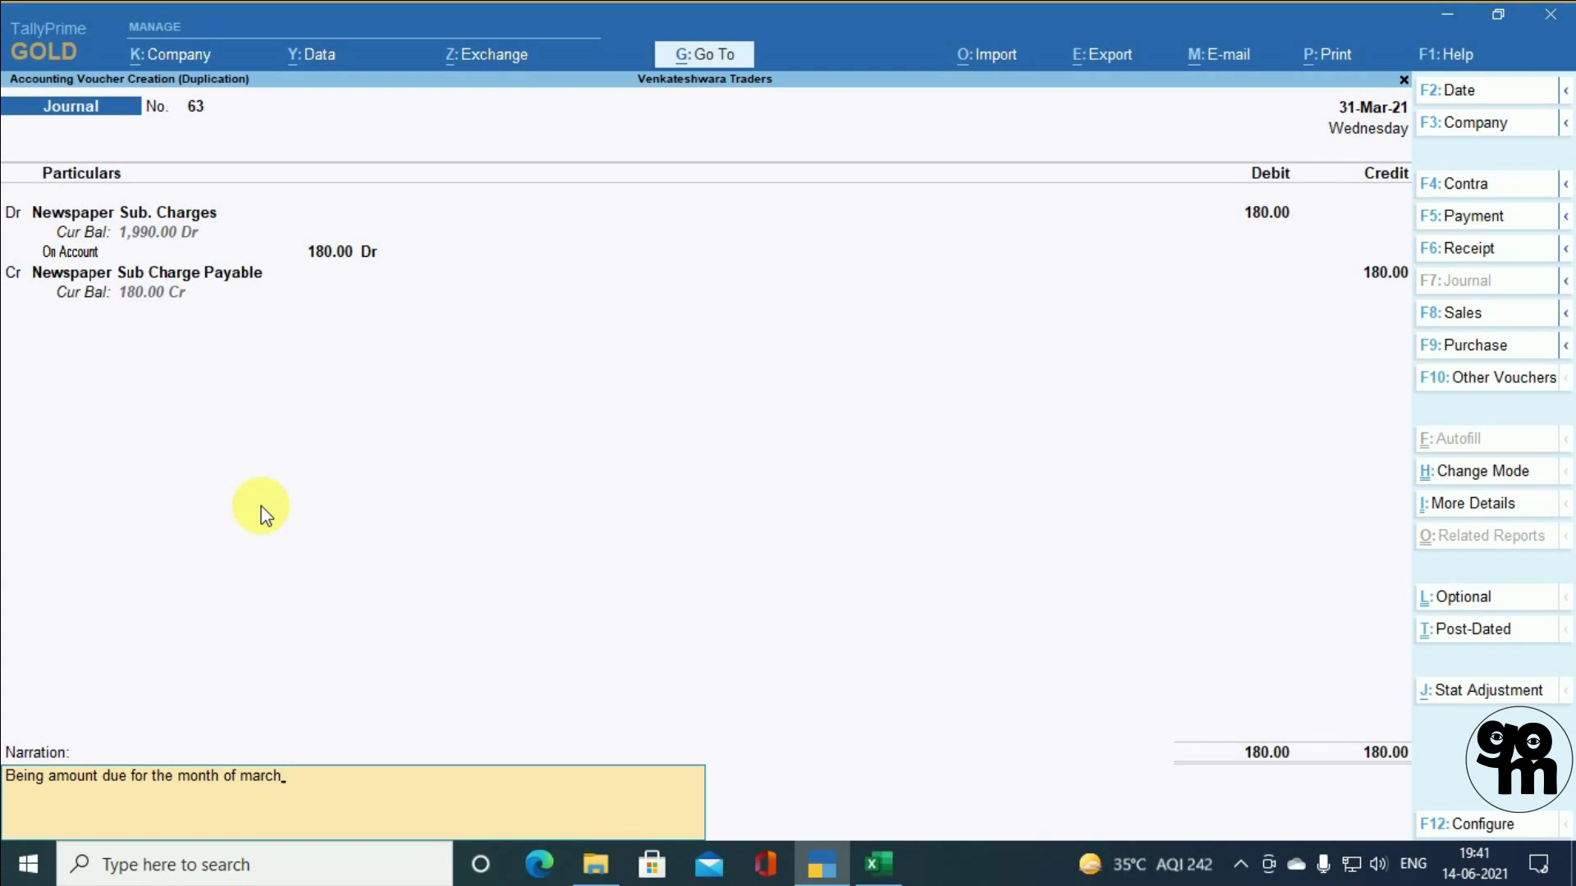
key(Return)
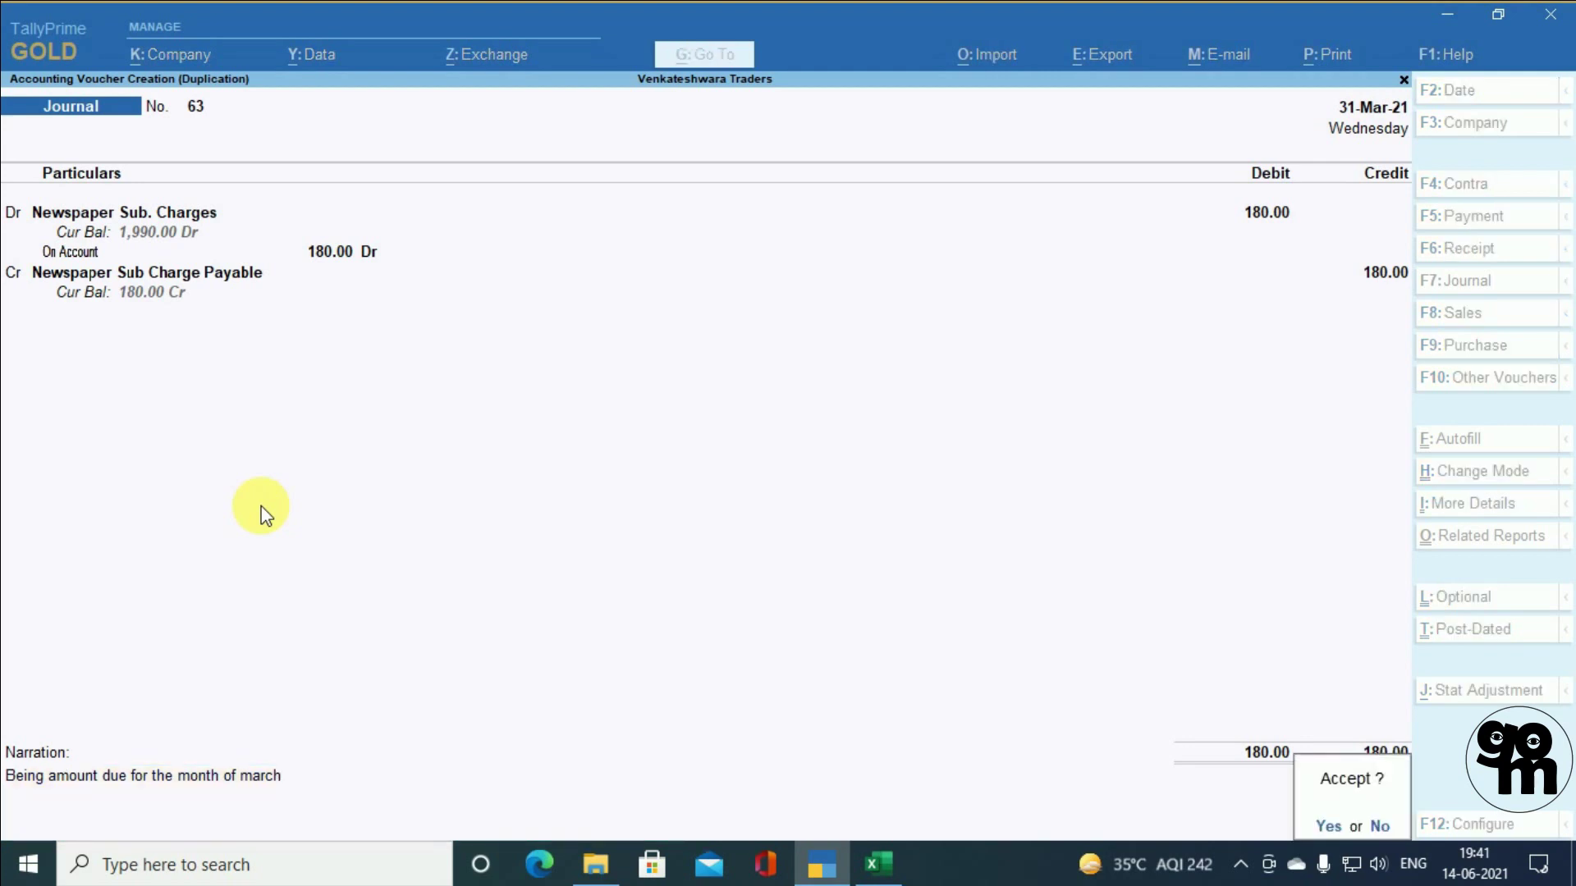
key(Return)
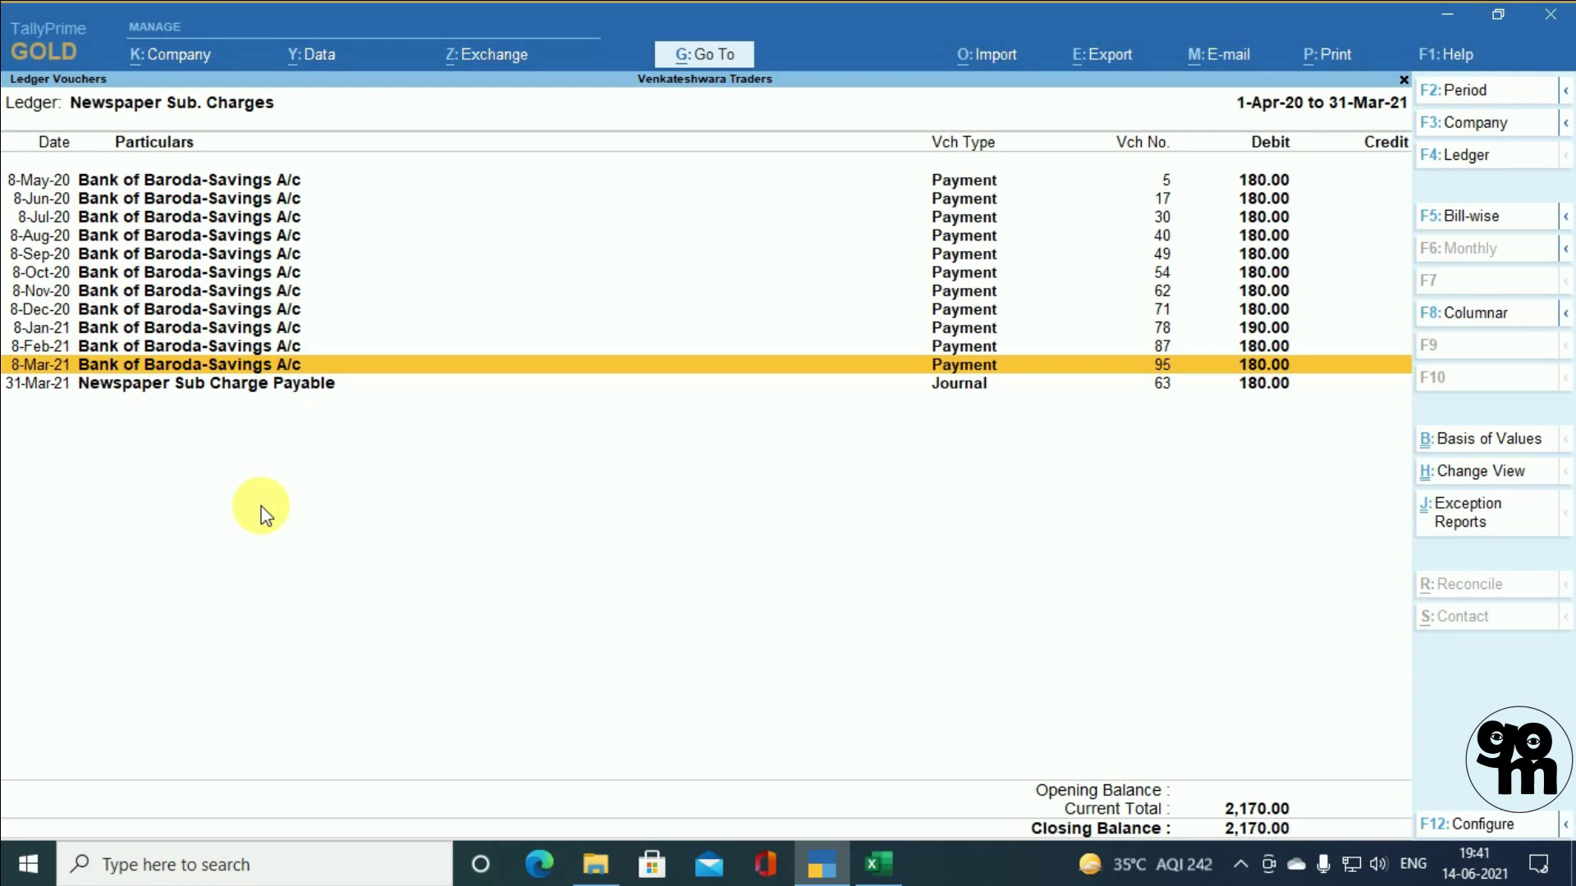
- Review the Newspaper Sub. Charges vouchers, including the 31-Mar-21 journal, and return to the monthly Indirect Expenses summary
key(Down)
key(Up)
key(Down)
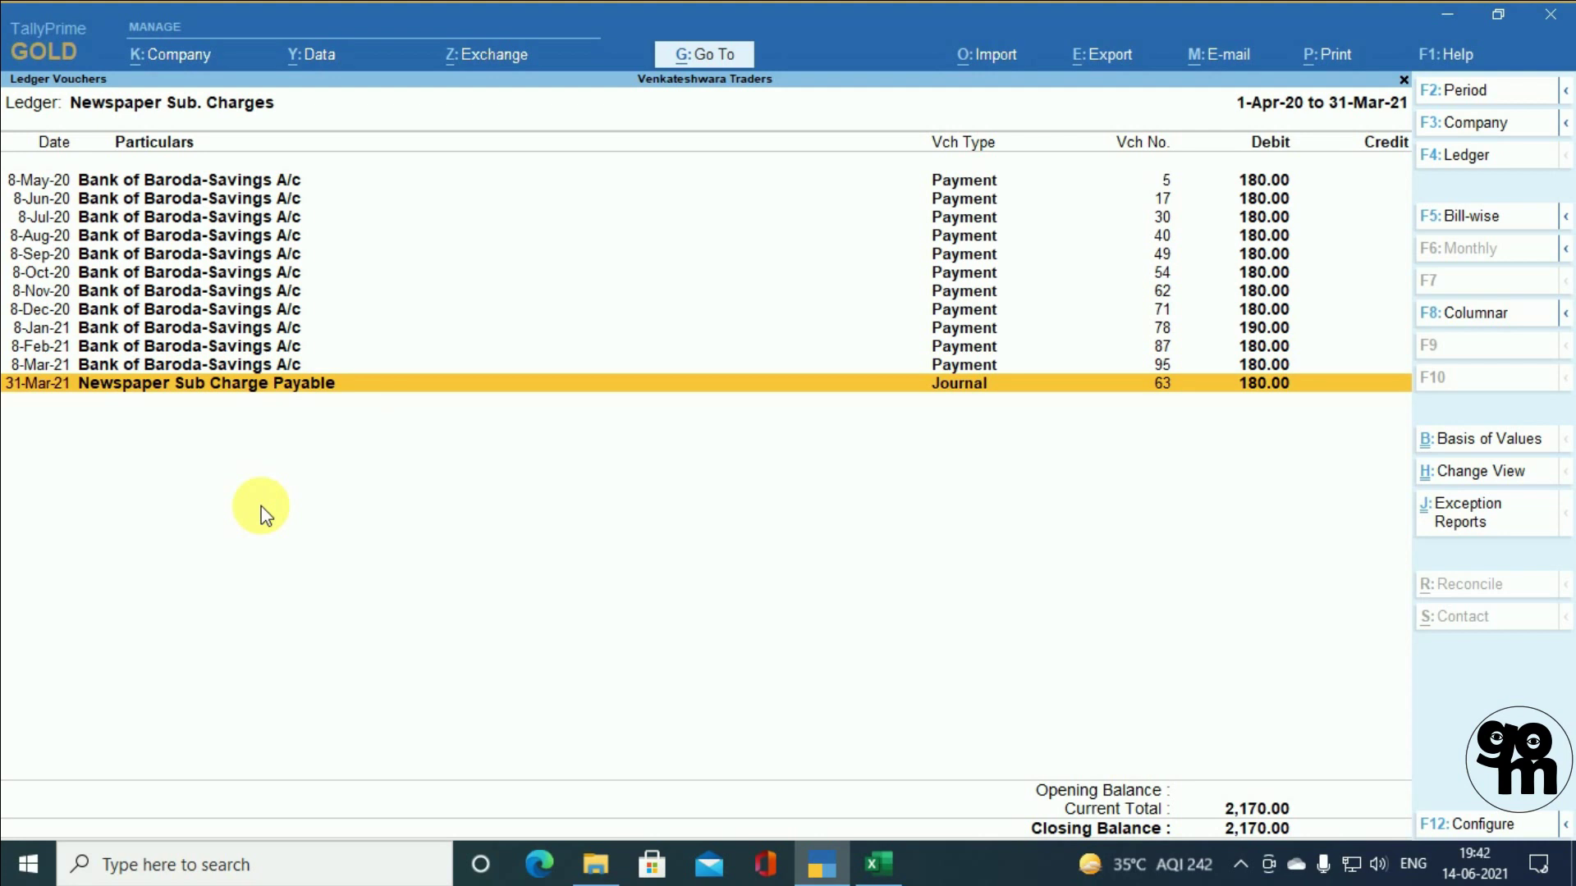
key(Up)
key(Up)
key(Up)
key(Up)
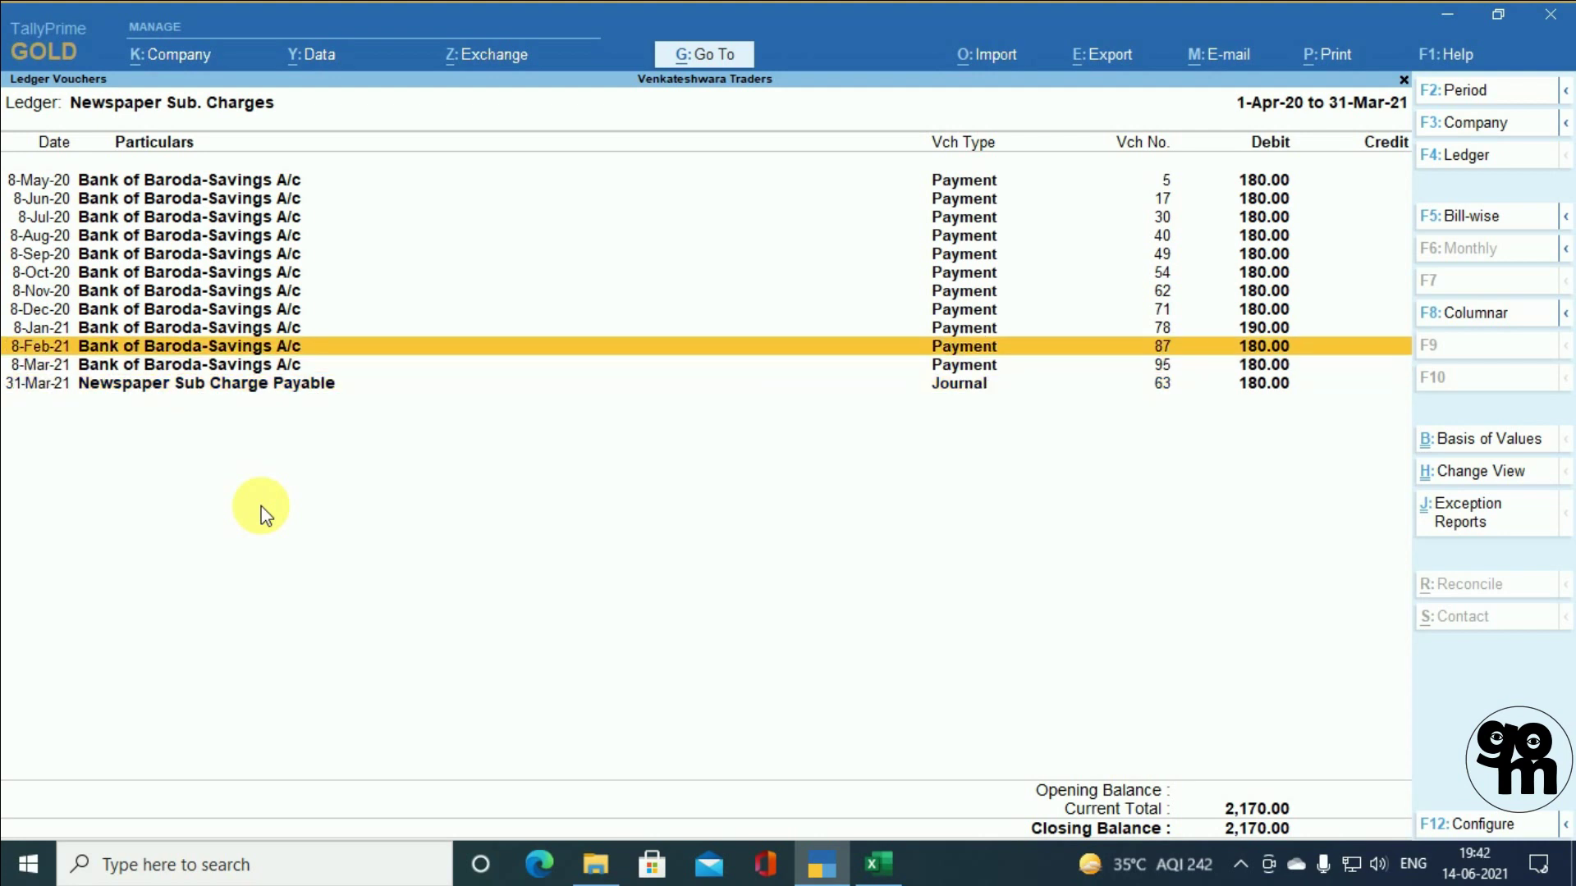
key(Up)
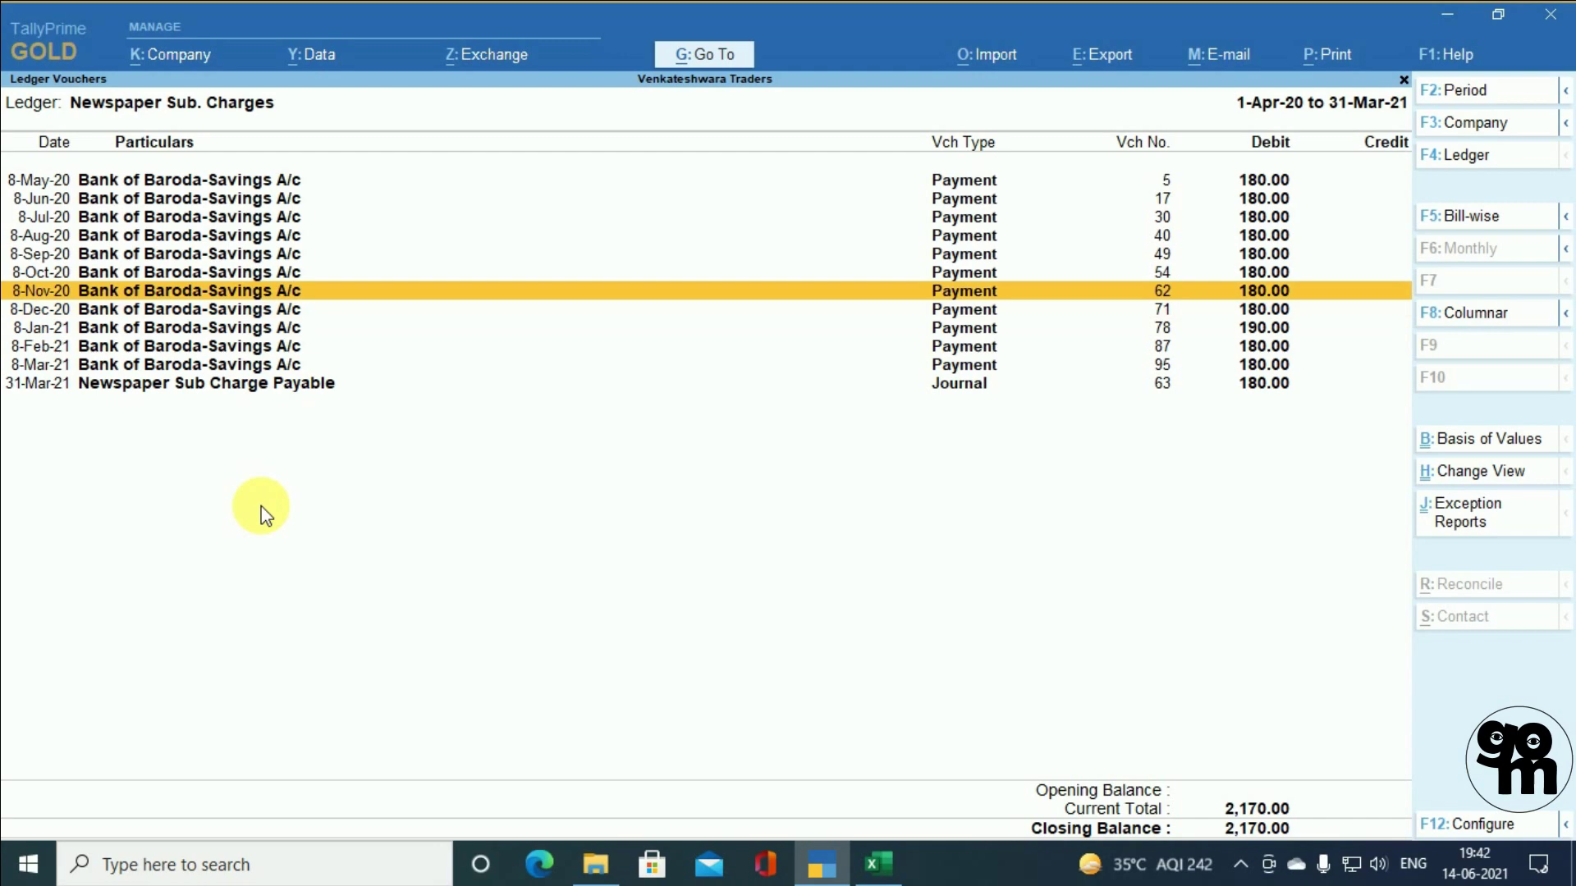
key(Up)
key(Escape)
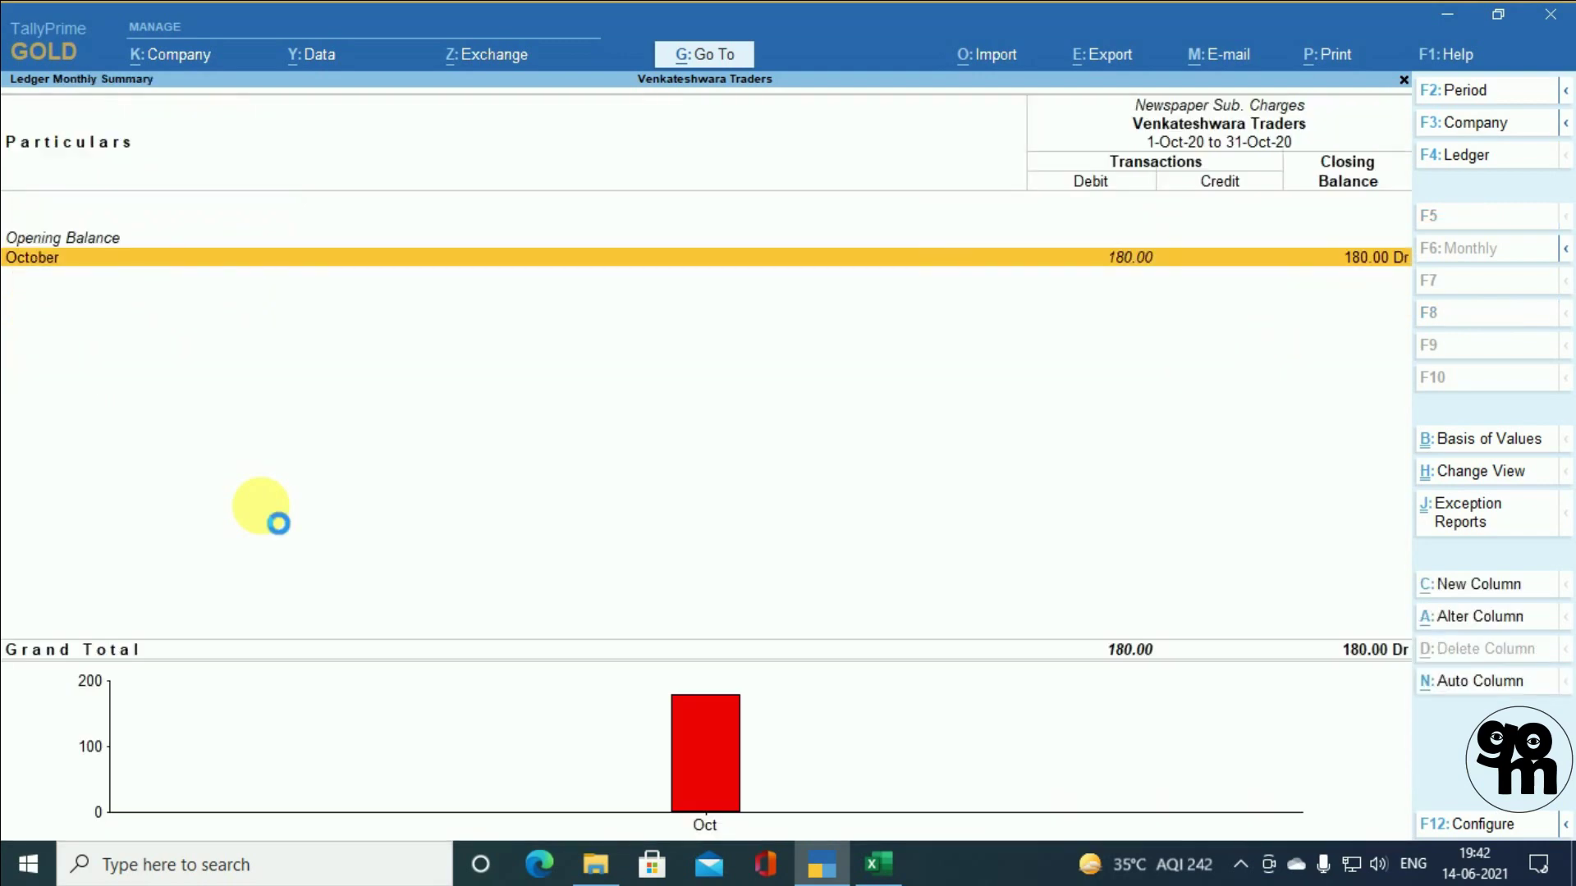
key(Escape)
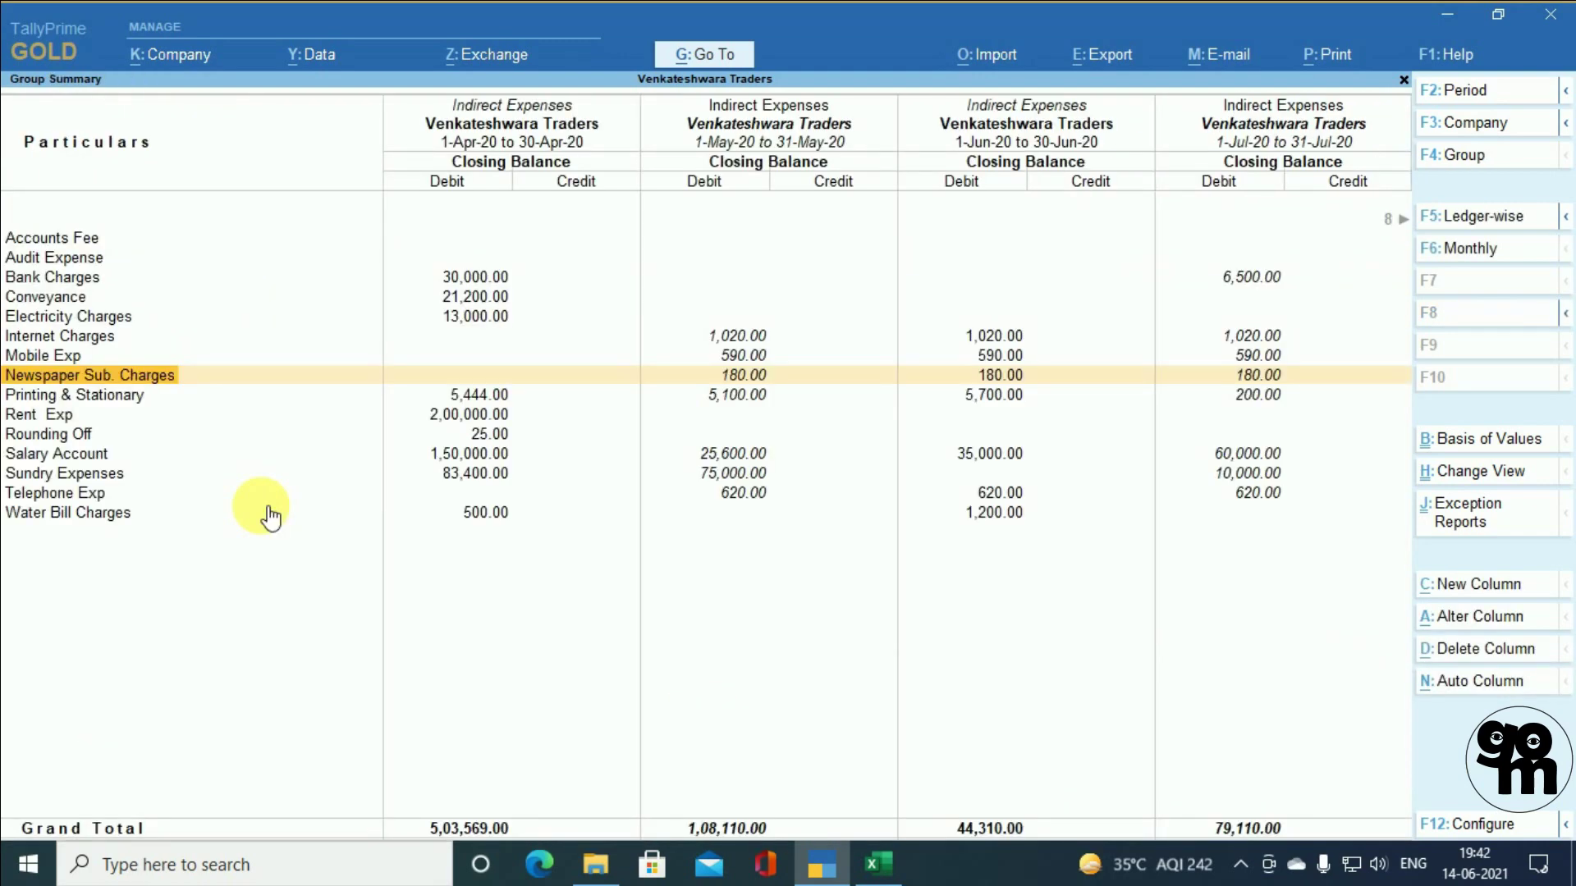
- Examine the Newspaper Sub. Charges amounts month by month through March 2021 in the Indirect Expenses summary
key(Right)
key(Right)
key(Right)
key(Right)
key(Right)
key(Right)
key(Right)
key(Right)
key(Right)
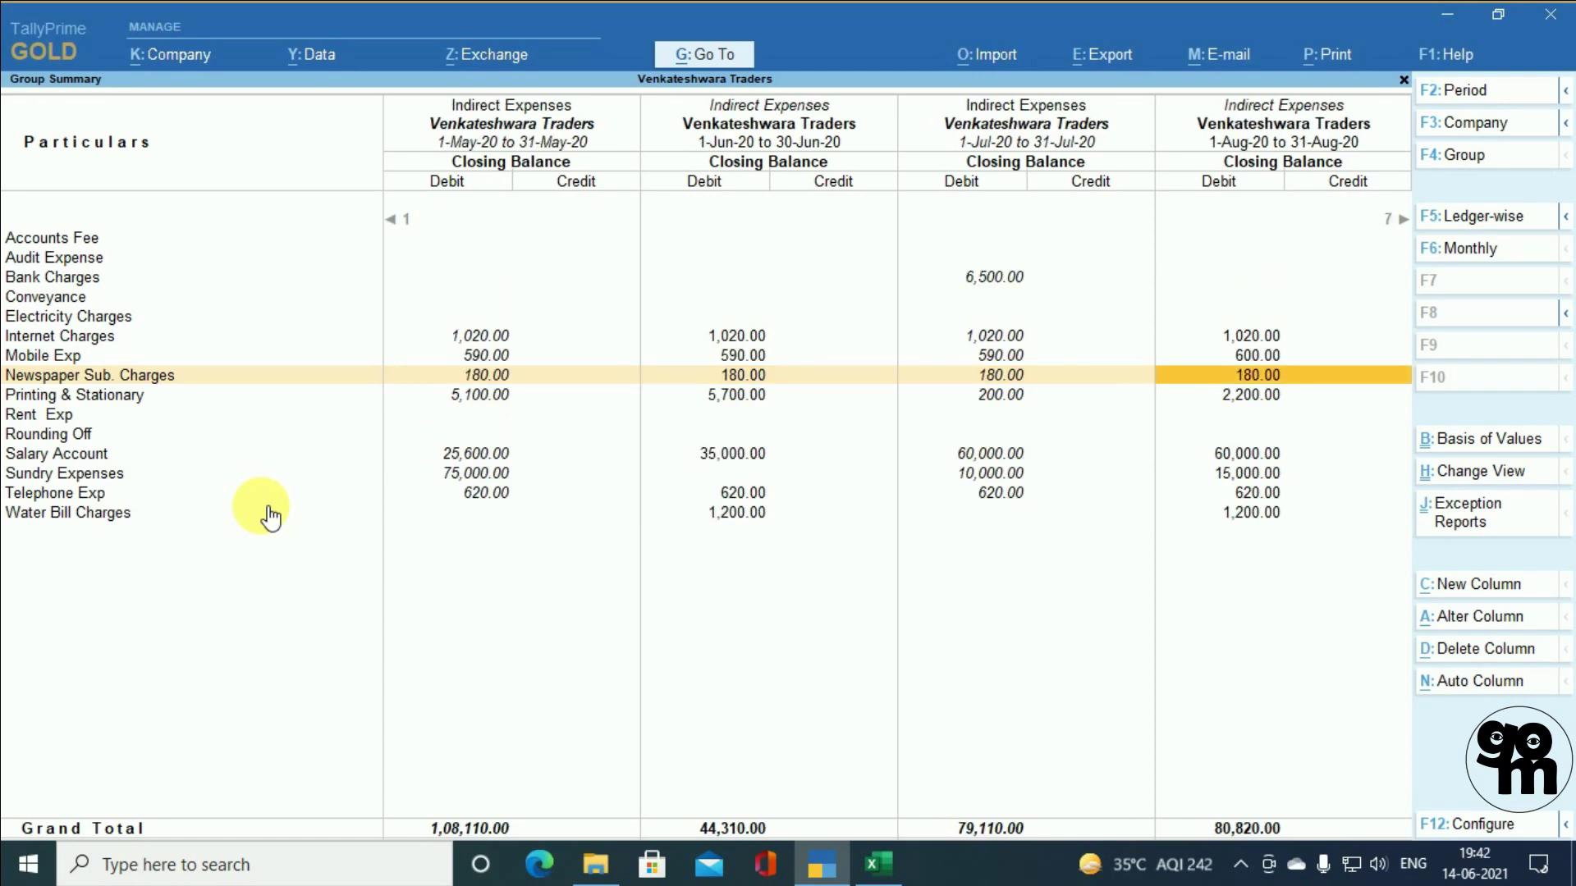
key(Right)
key(Right)
key(Right)
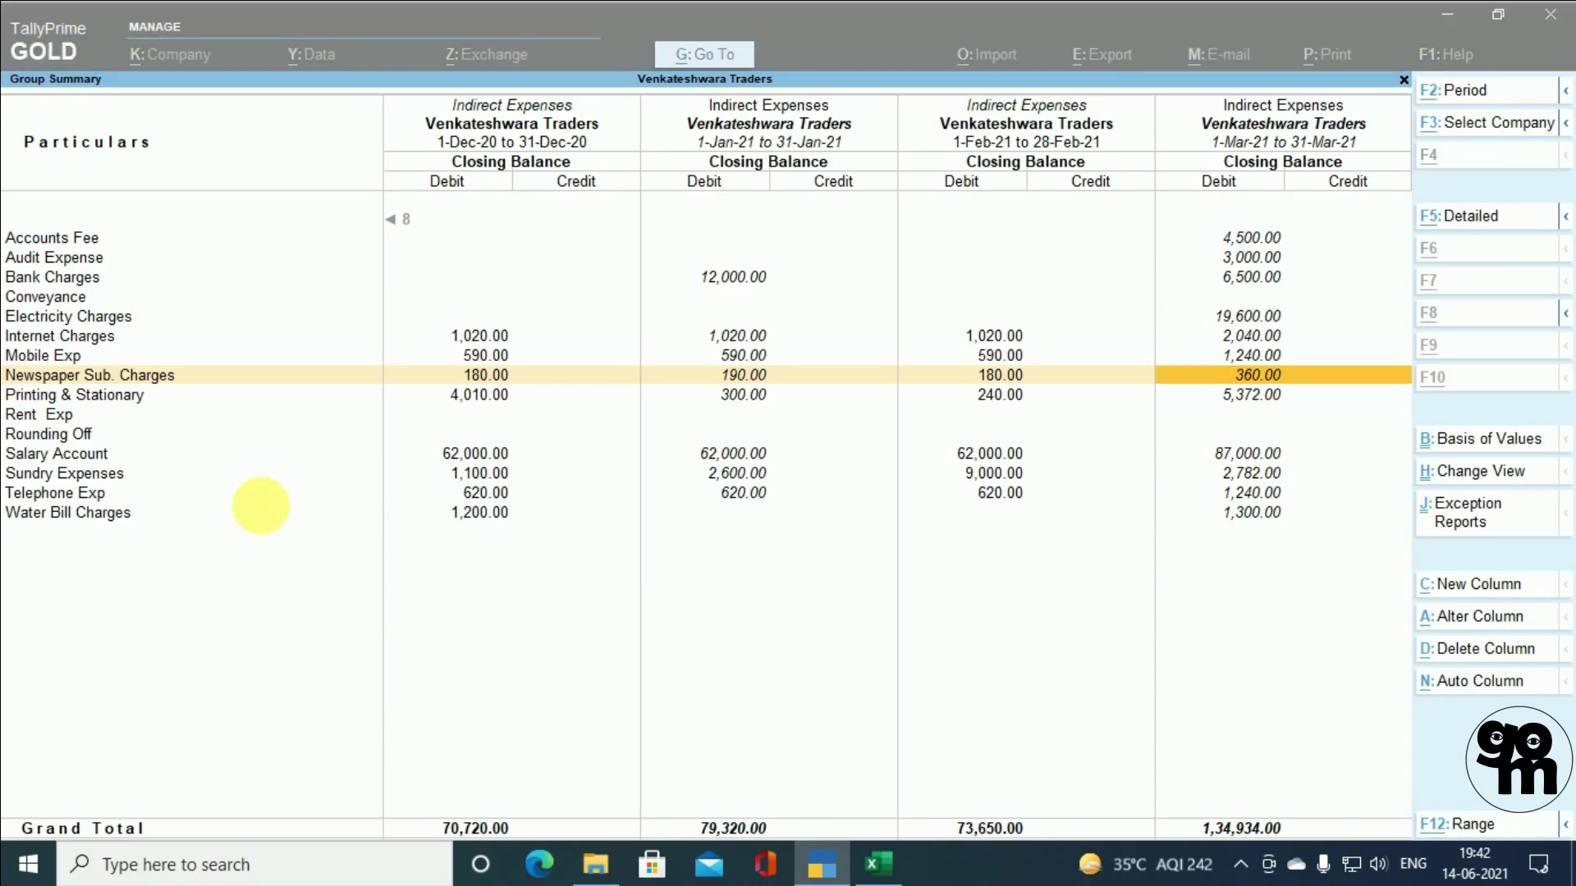
- Consult the Water Exp Payable item in the Excel checklist and locate Water Bill Charges in TallyPrime's Indirect Expenses summary, starting at April 2020
key(alt+Tab)
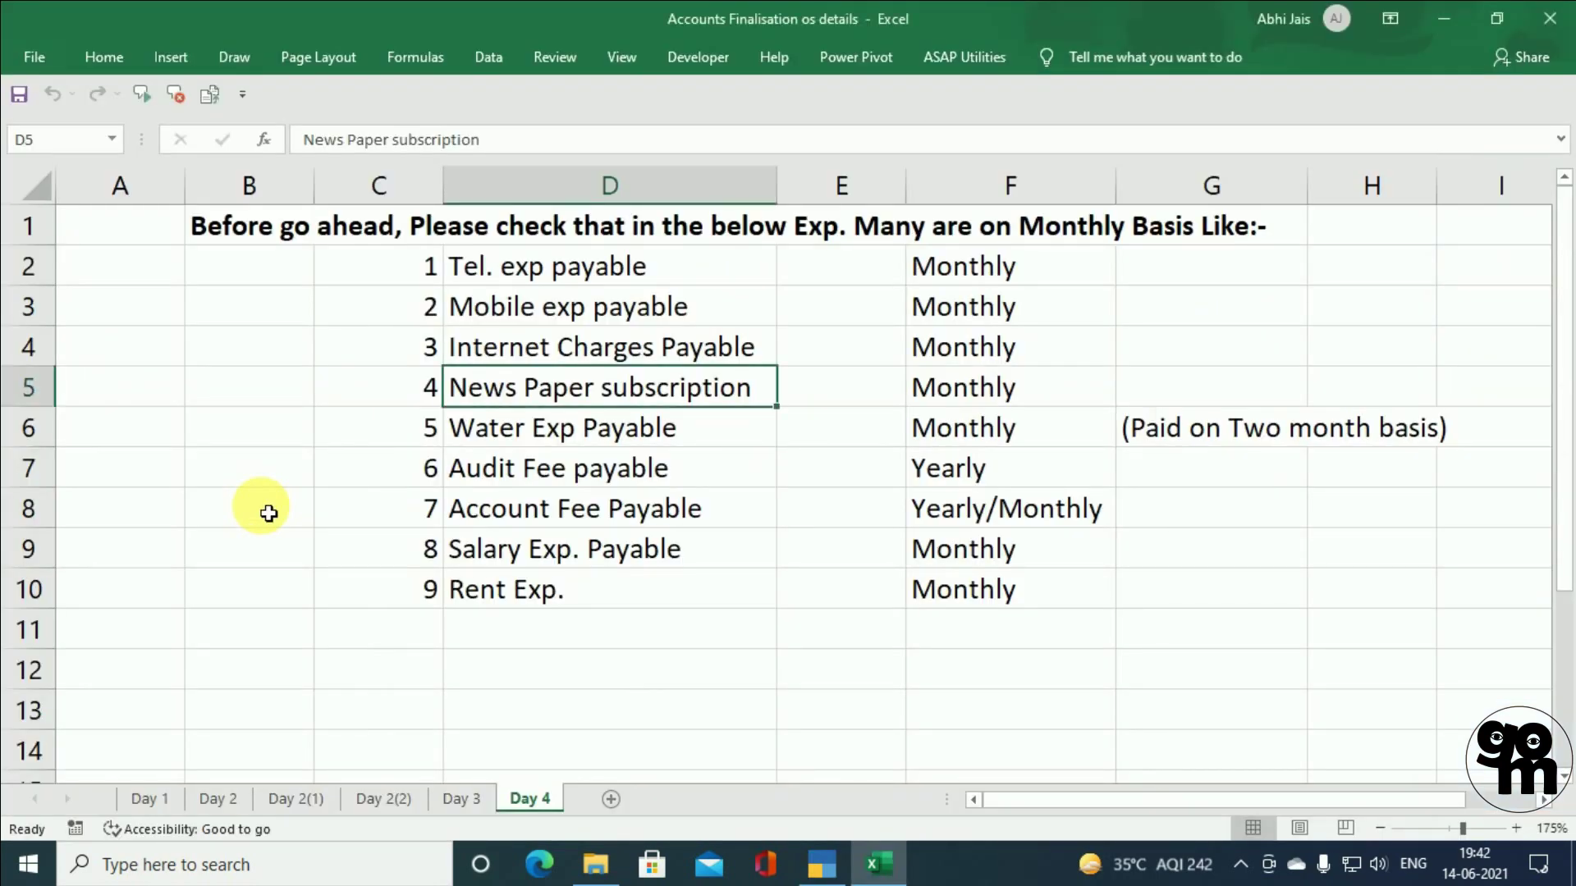
key(Down)
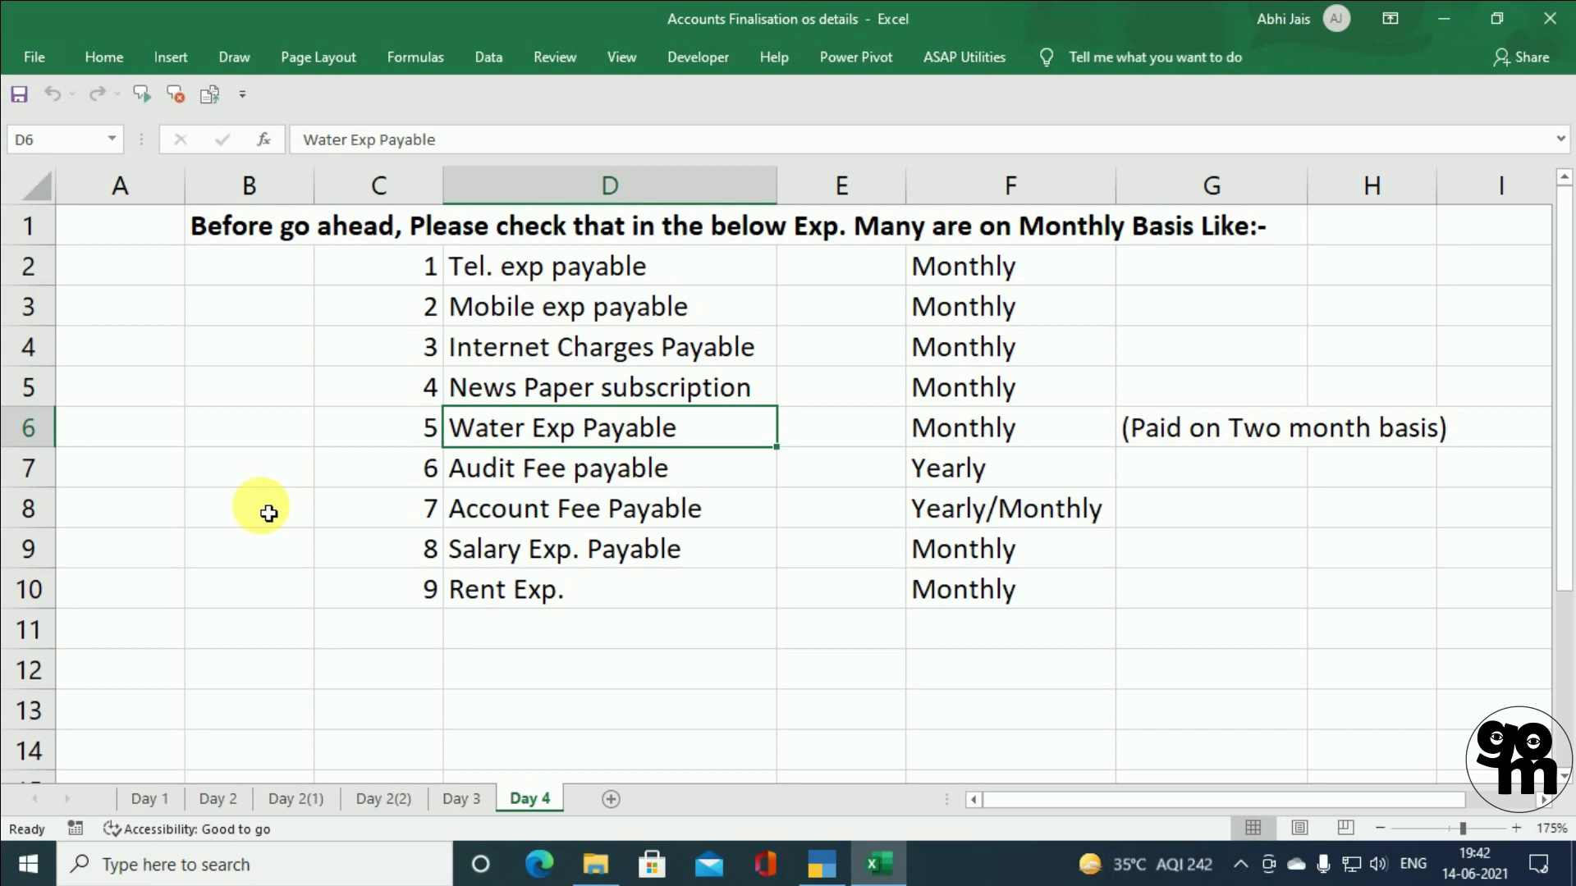
key(alt+Tab)
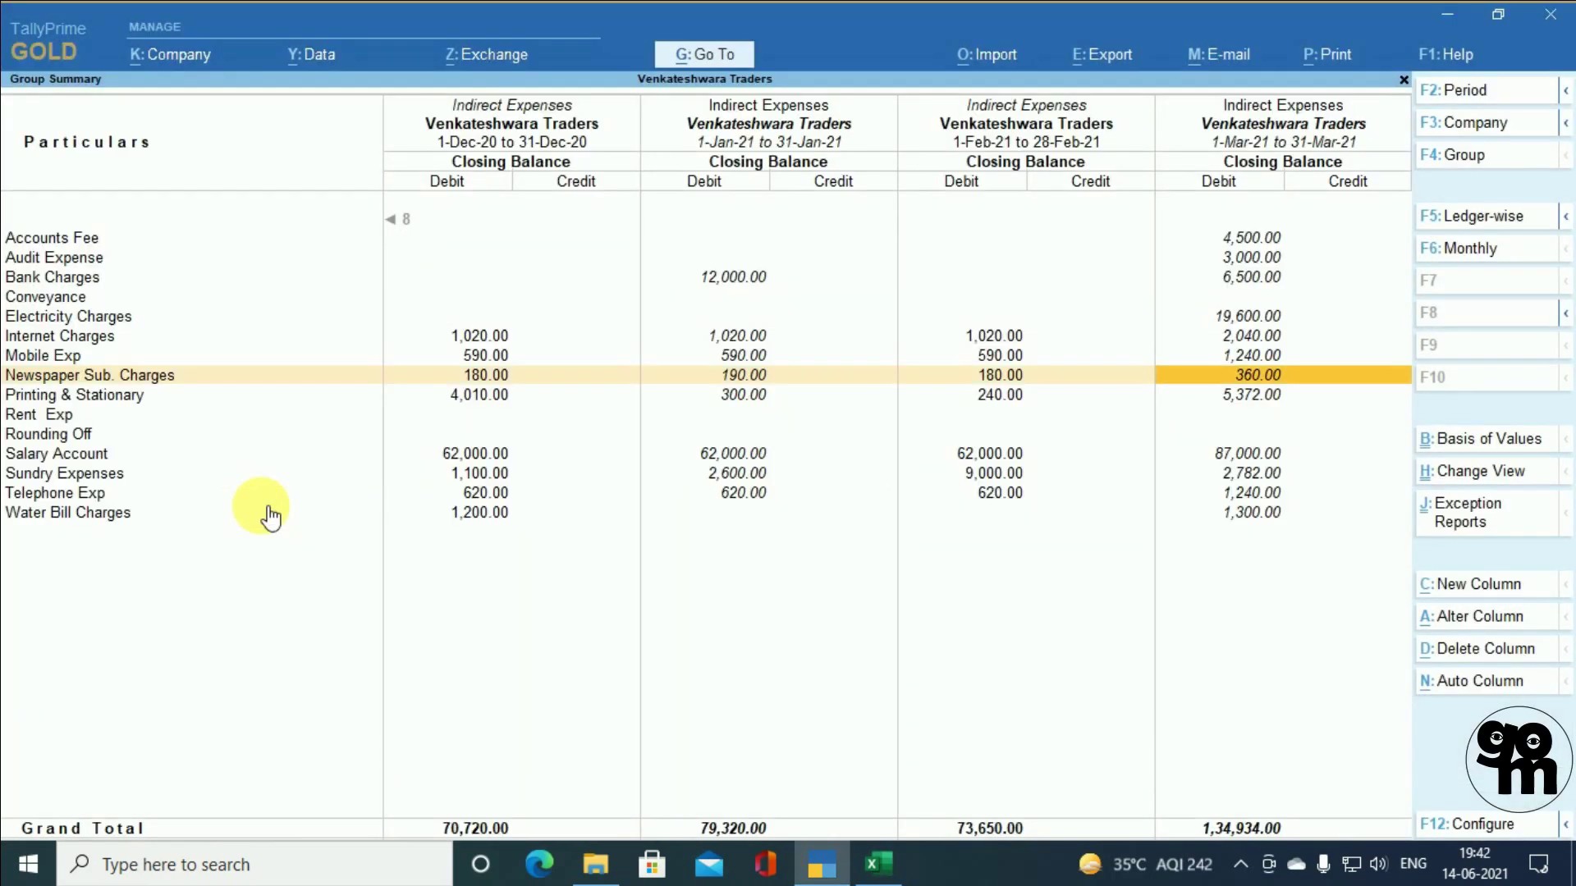
key(Left)
key(Left)
key(Left)
key(Left)
key(Left)
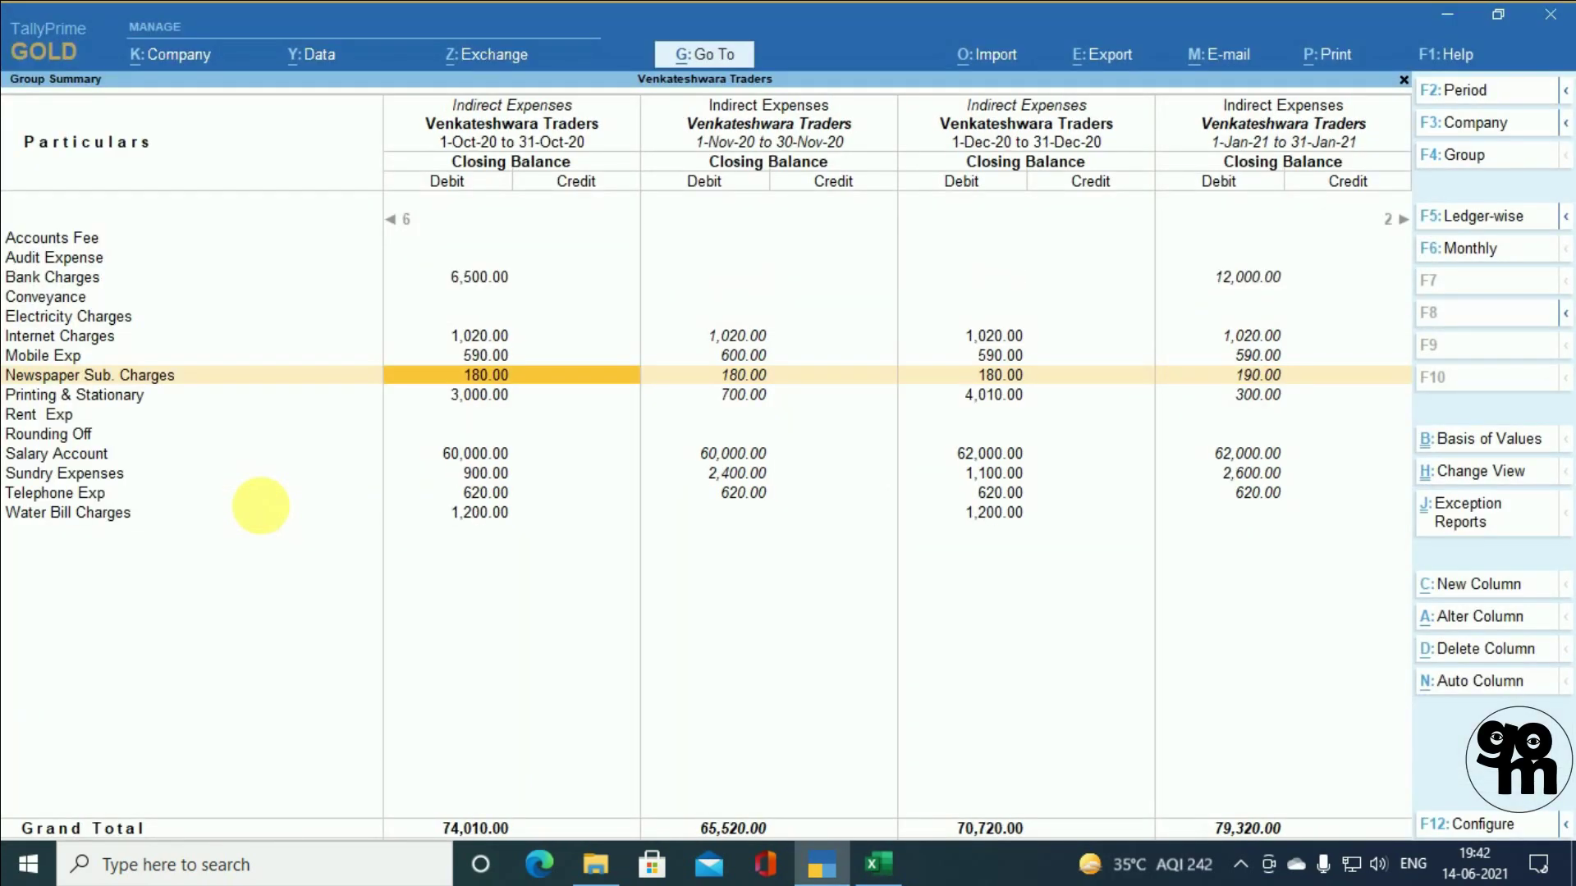
key(Left)
key(Left)
key(Left)
key(Left)
key(Left)
key(Left)
key(Left)
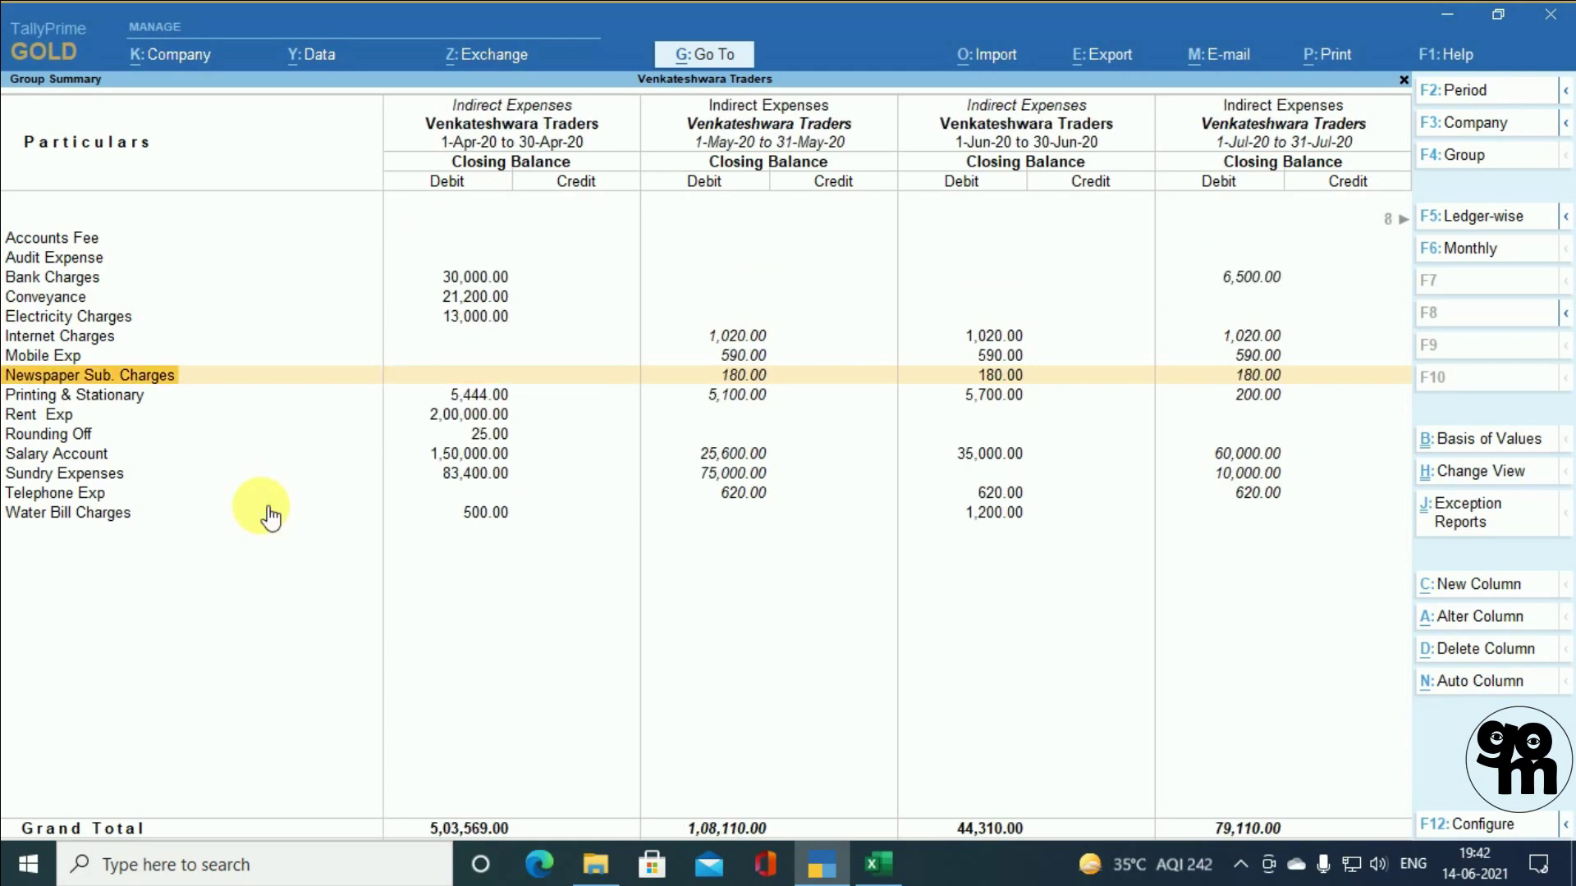
key(Down)
key(Down)
key(Down)
key(Down)
key(Down)
key(Down)
key(Down)
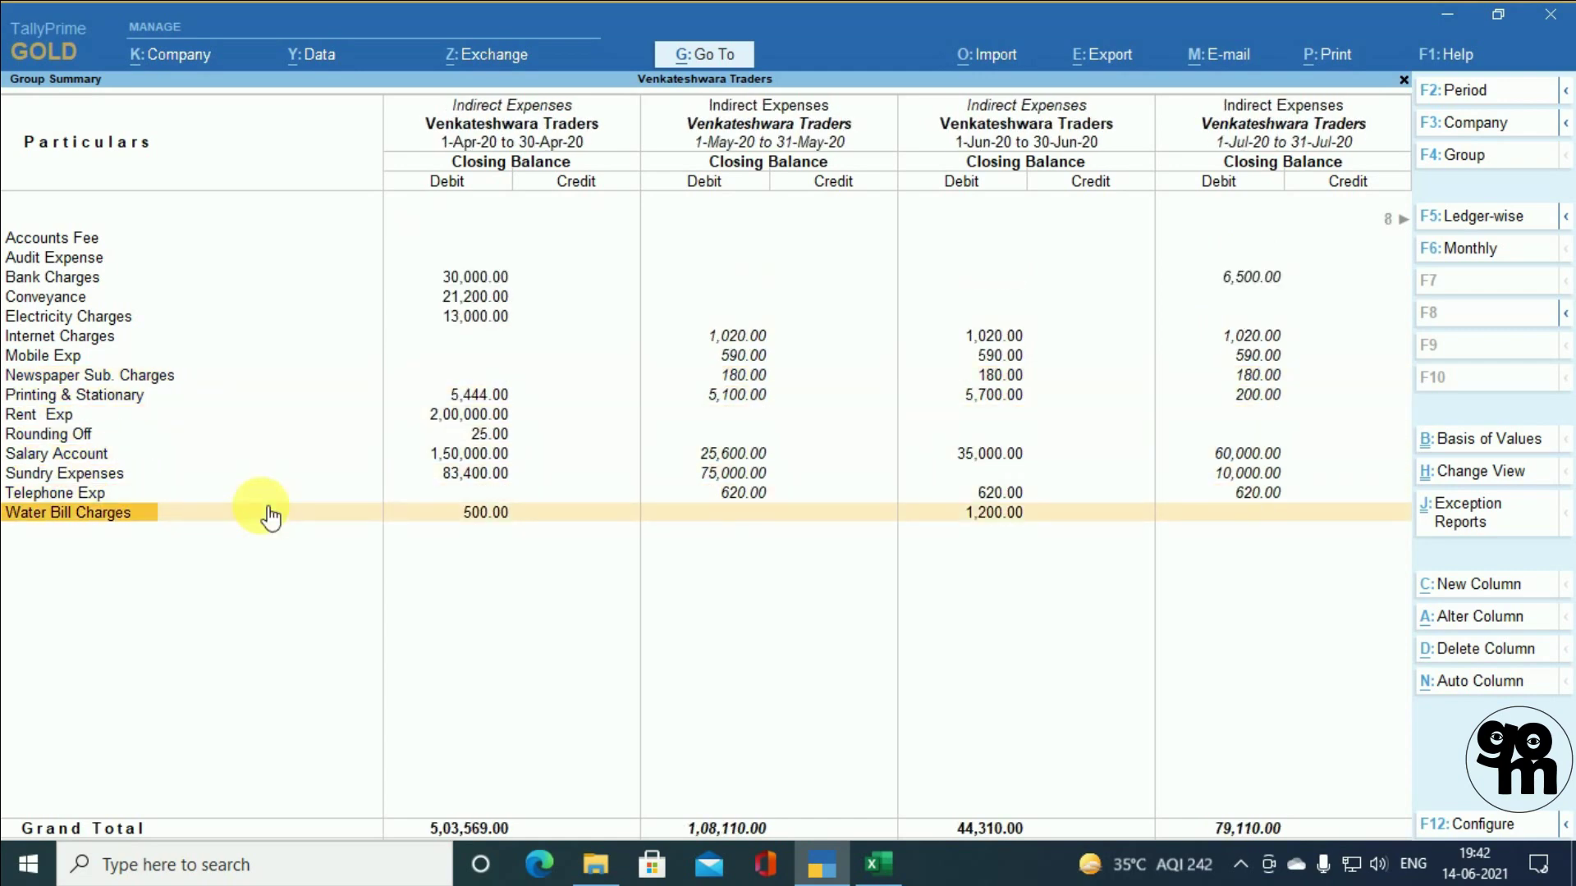
- Examine the Water Bill Charges amounts month by month from April 2020 through March 2021 in the Indirect Expenses summary
key(Right)
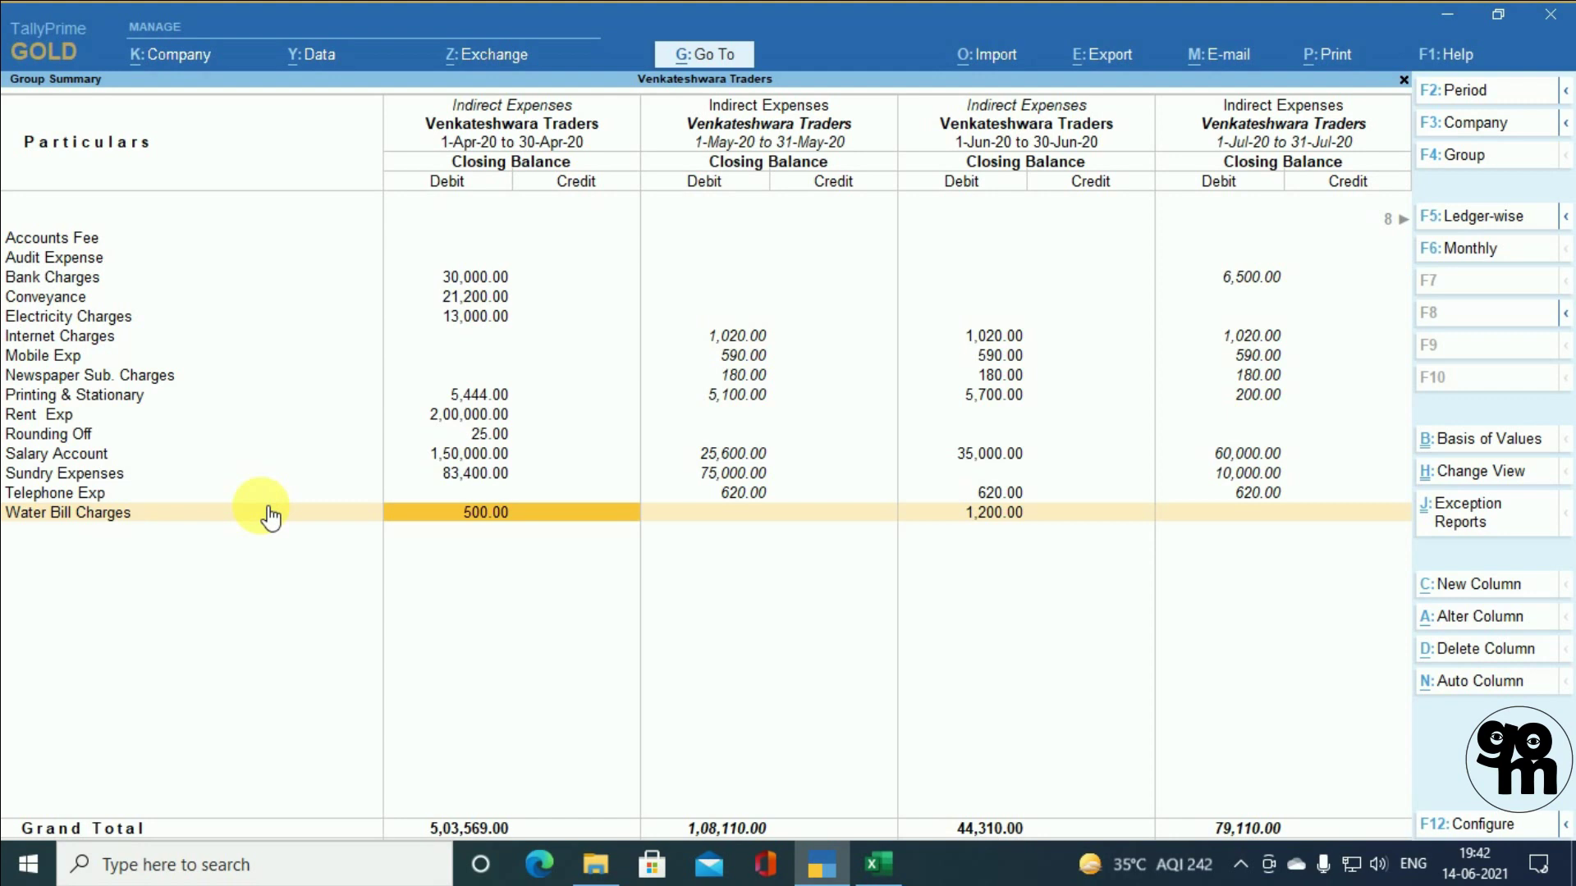
key(Right)
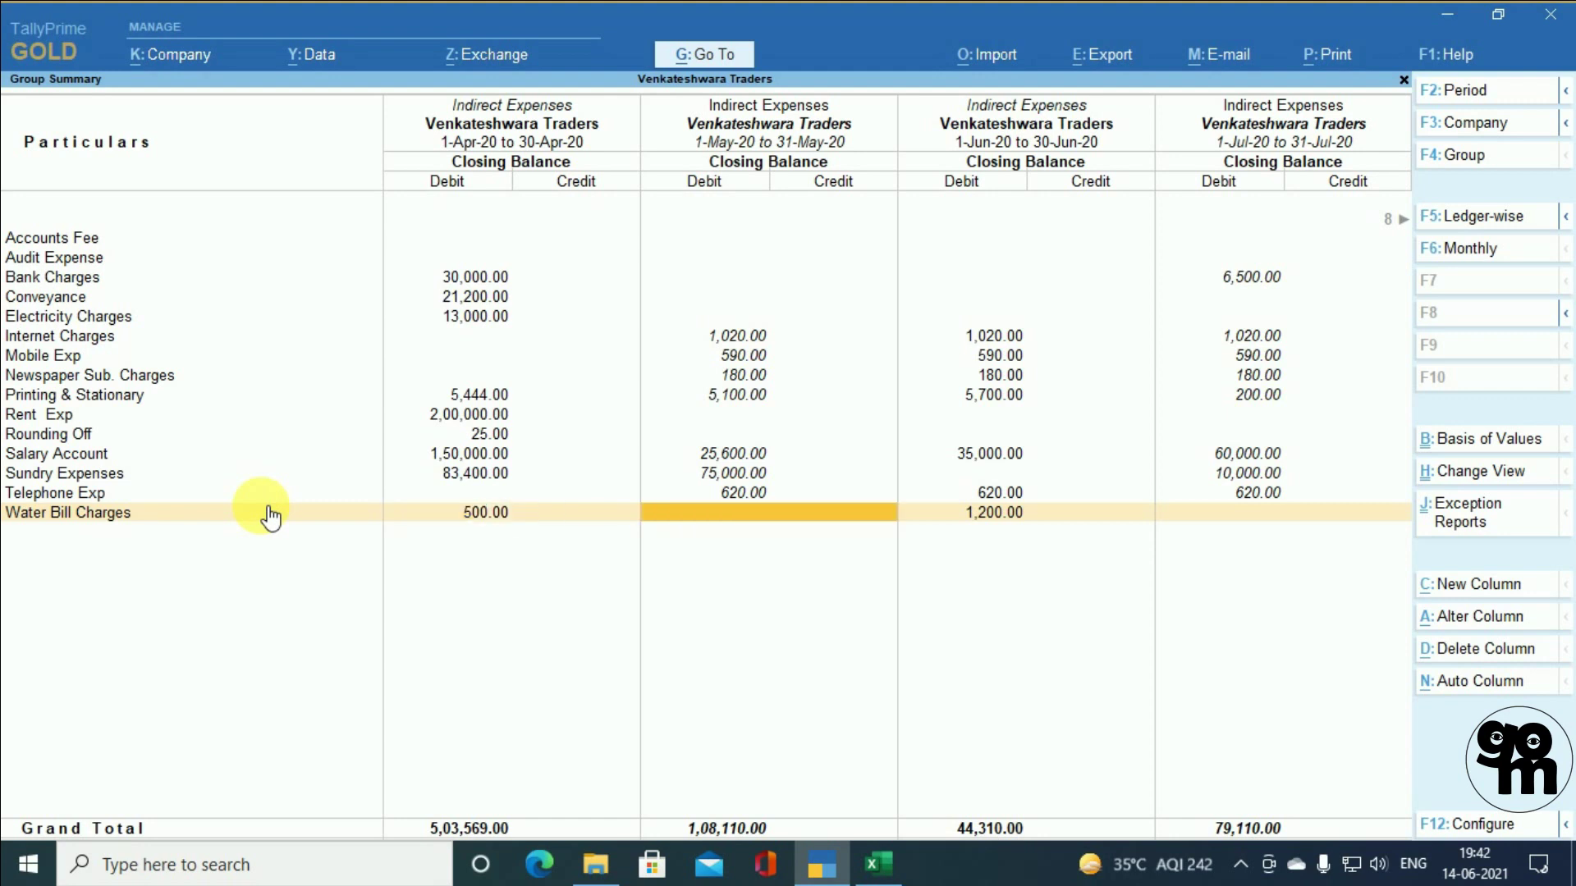
key(Right)
key(Right)
key(Right)
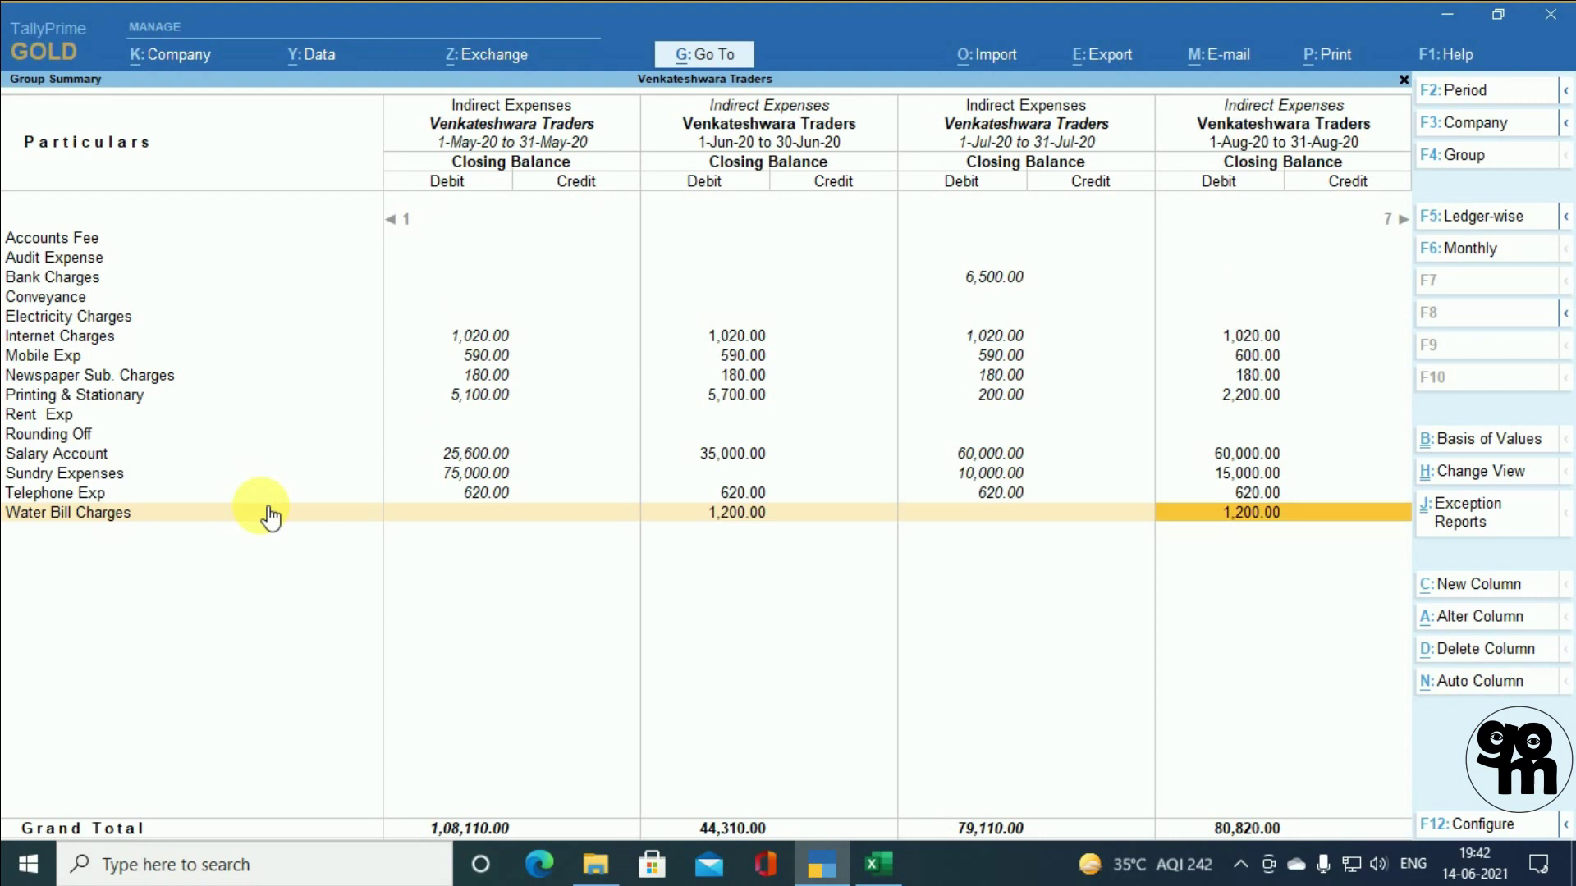
key(Left)
key(Left)
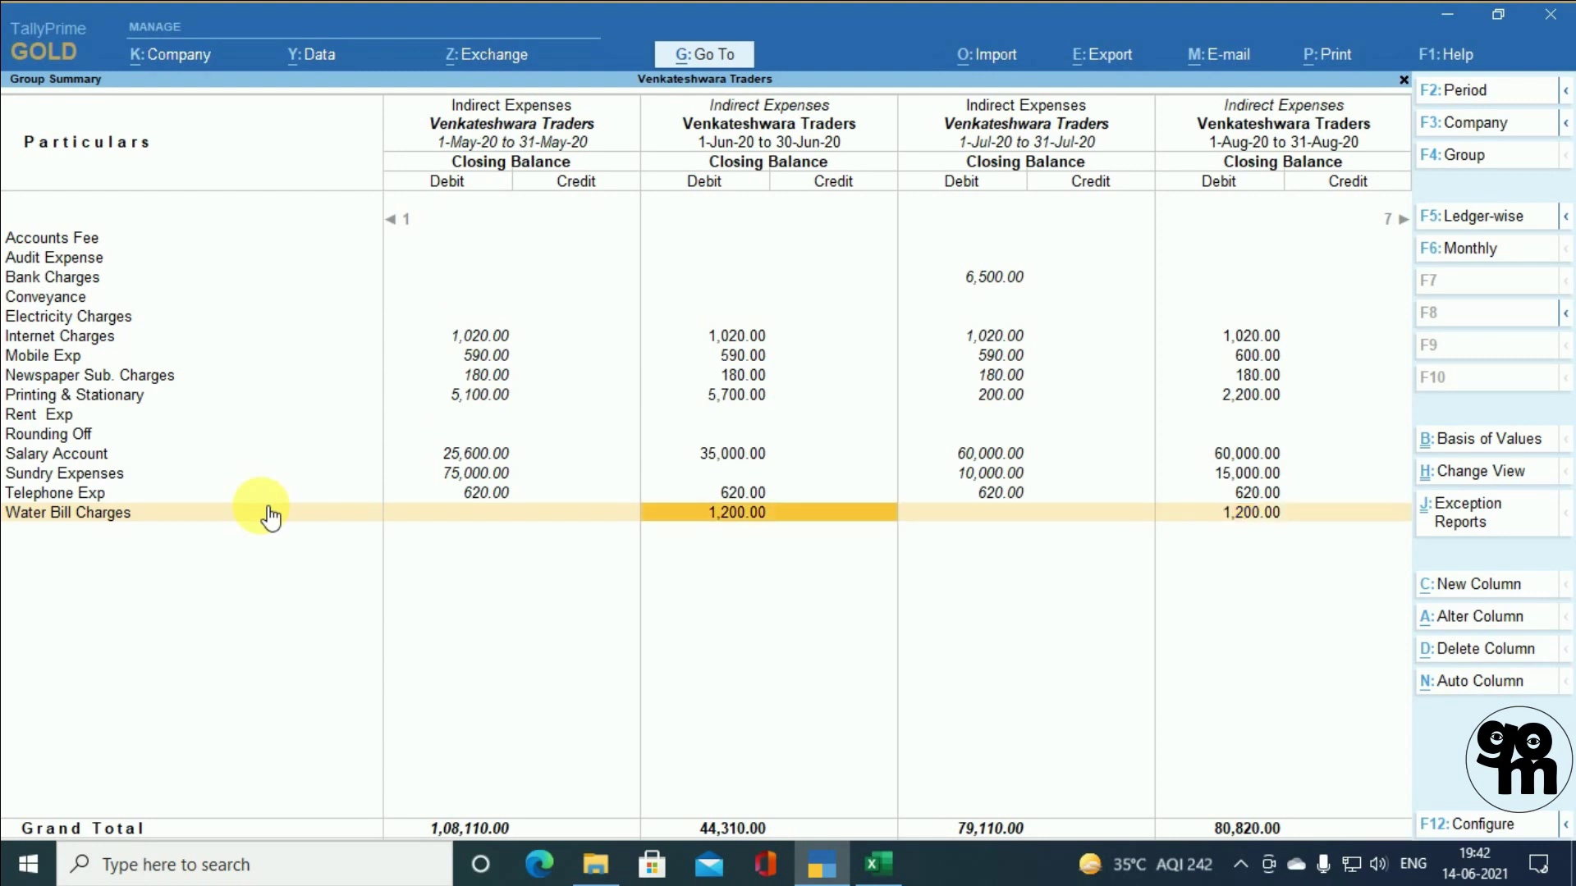
key(Right)
key(Right)
key(Right)
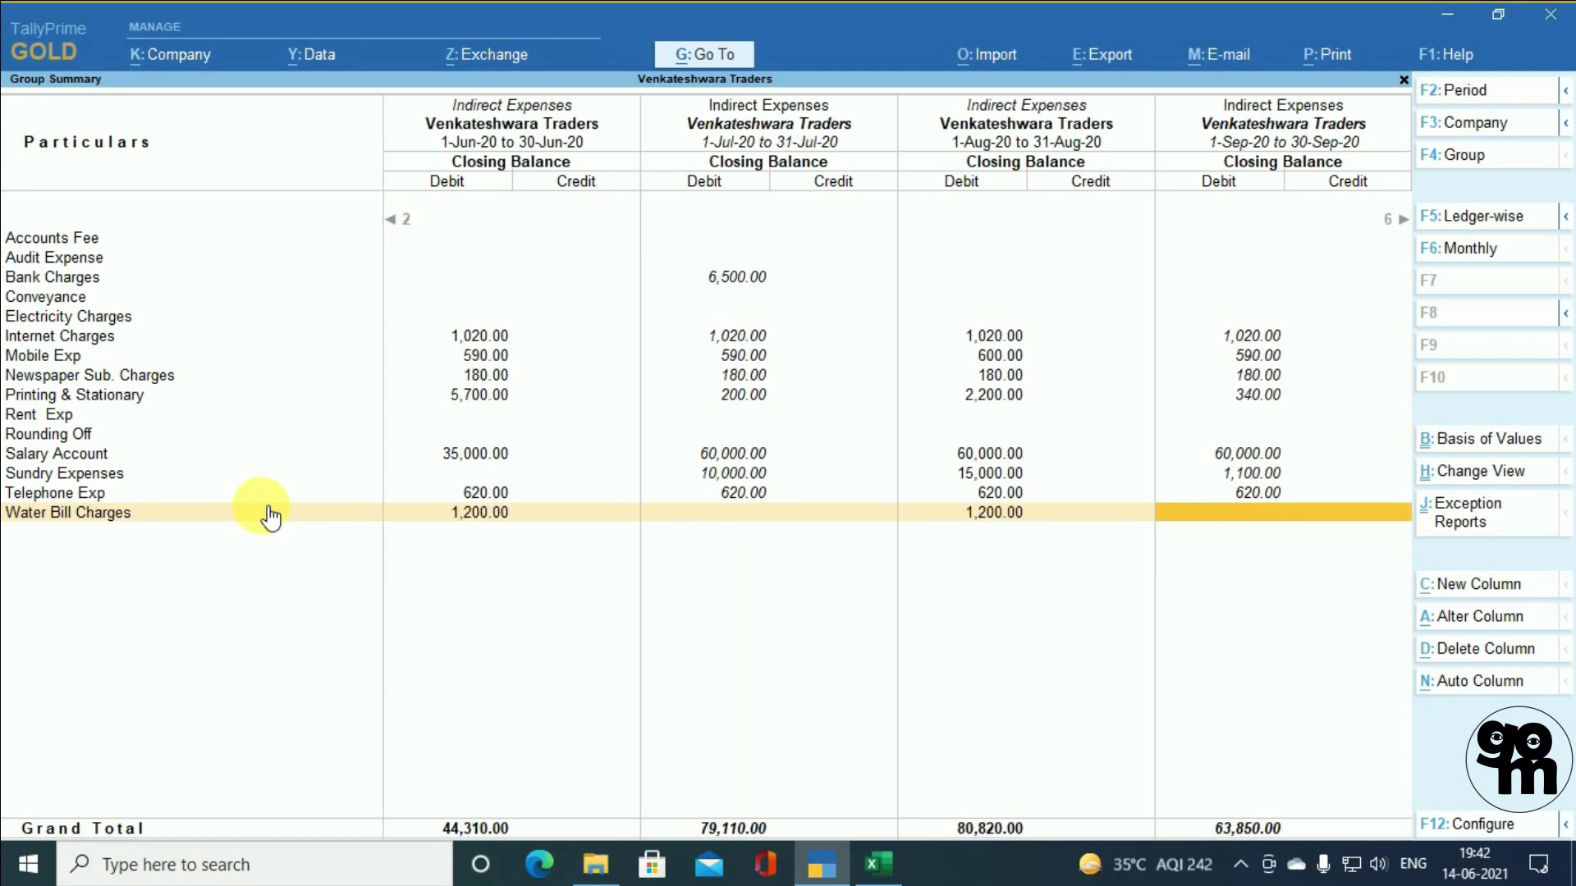
key(Right)
key(Right)
key(Right)
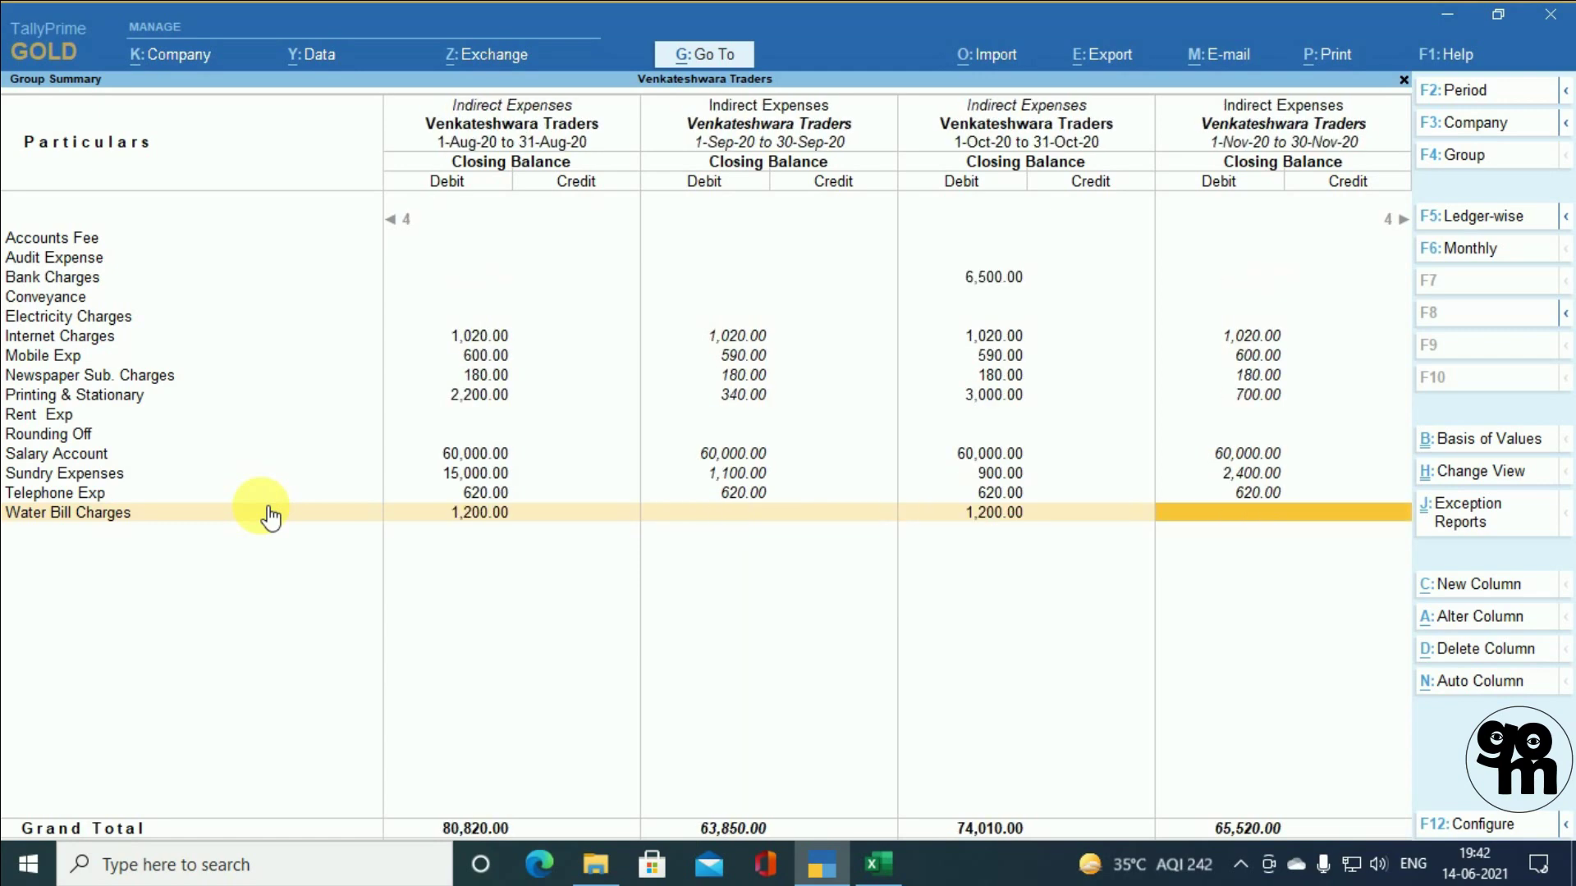
key(Right)
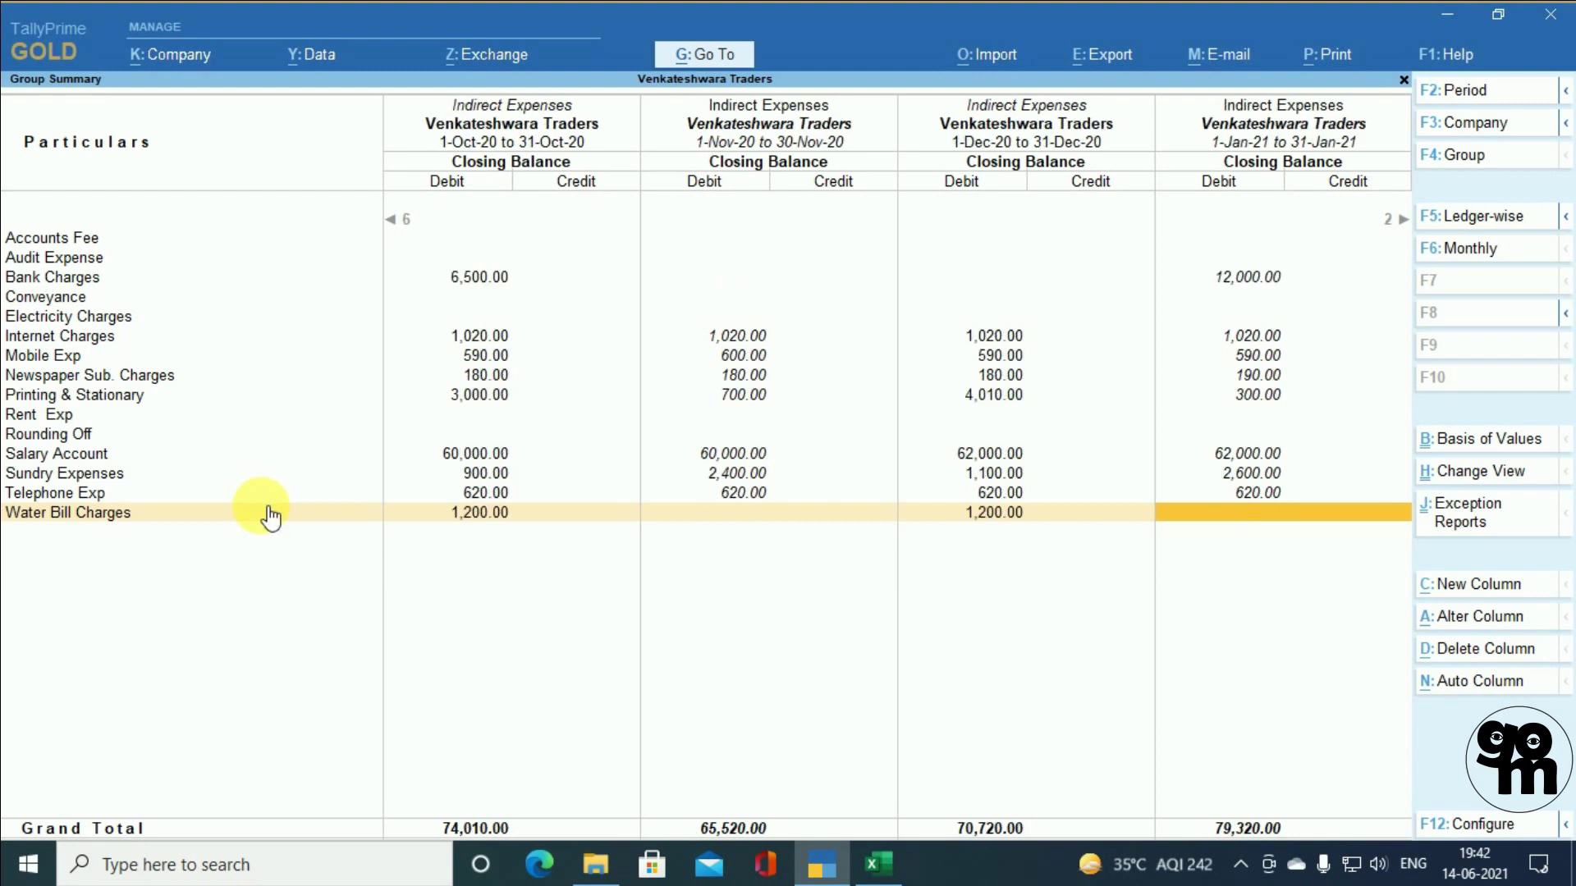
key(Right)
key(Right)
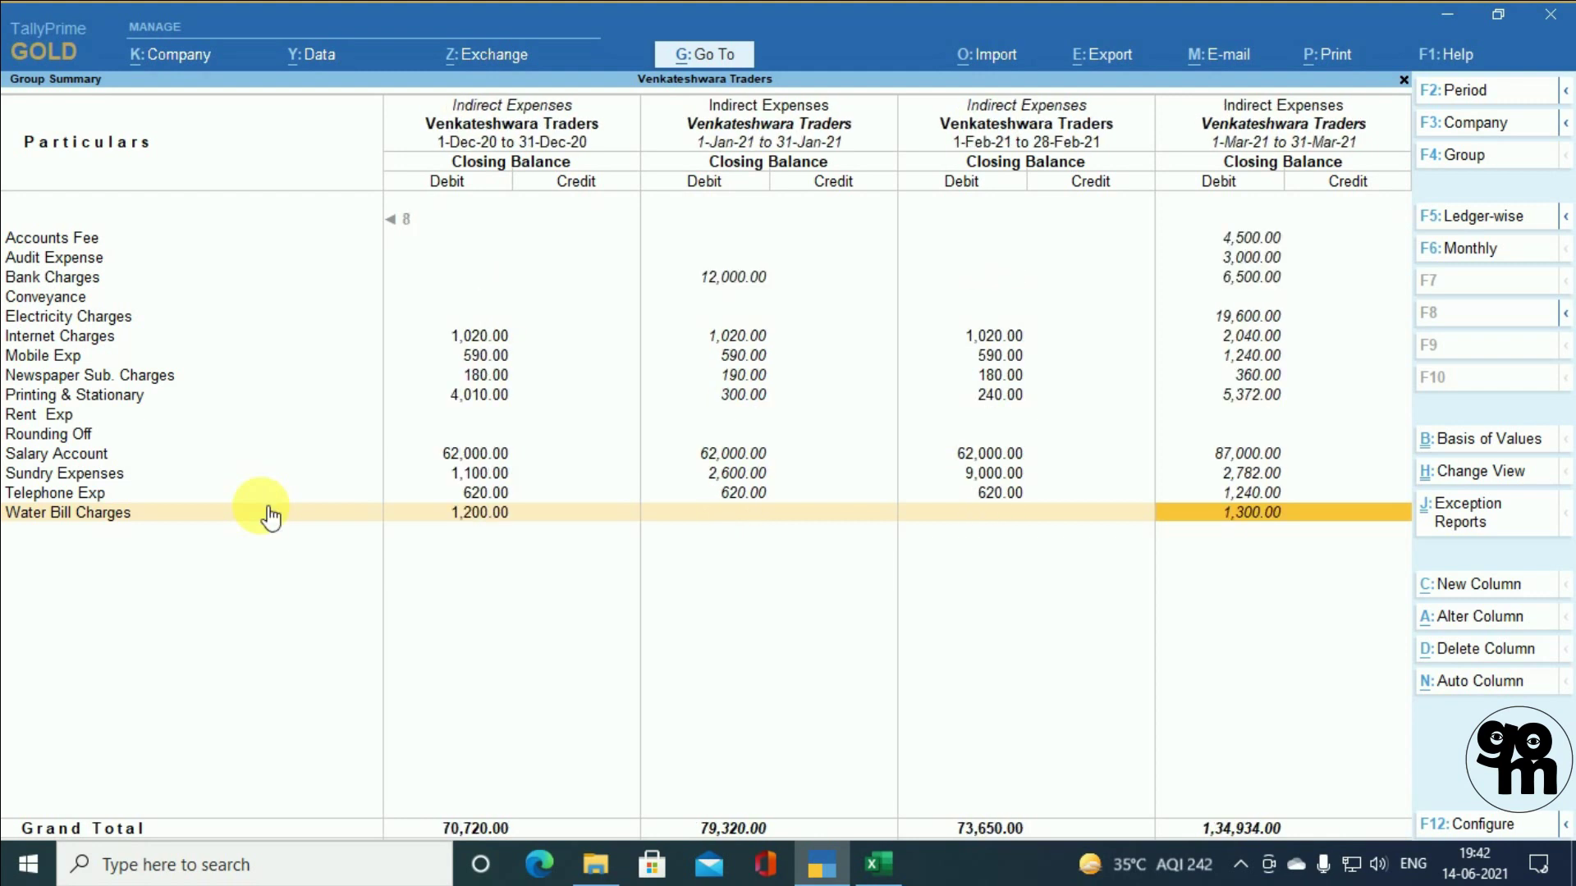
- Recheck the Water Bill Charges entries from December 2020 to March 2021 against the two-month payment cycle
key(Left)
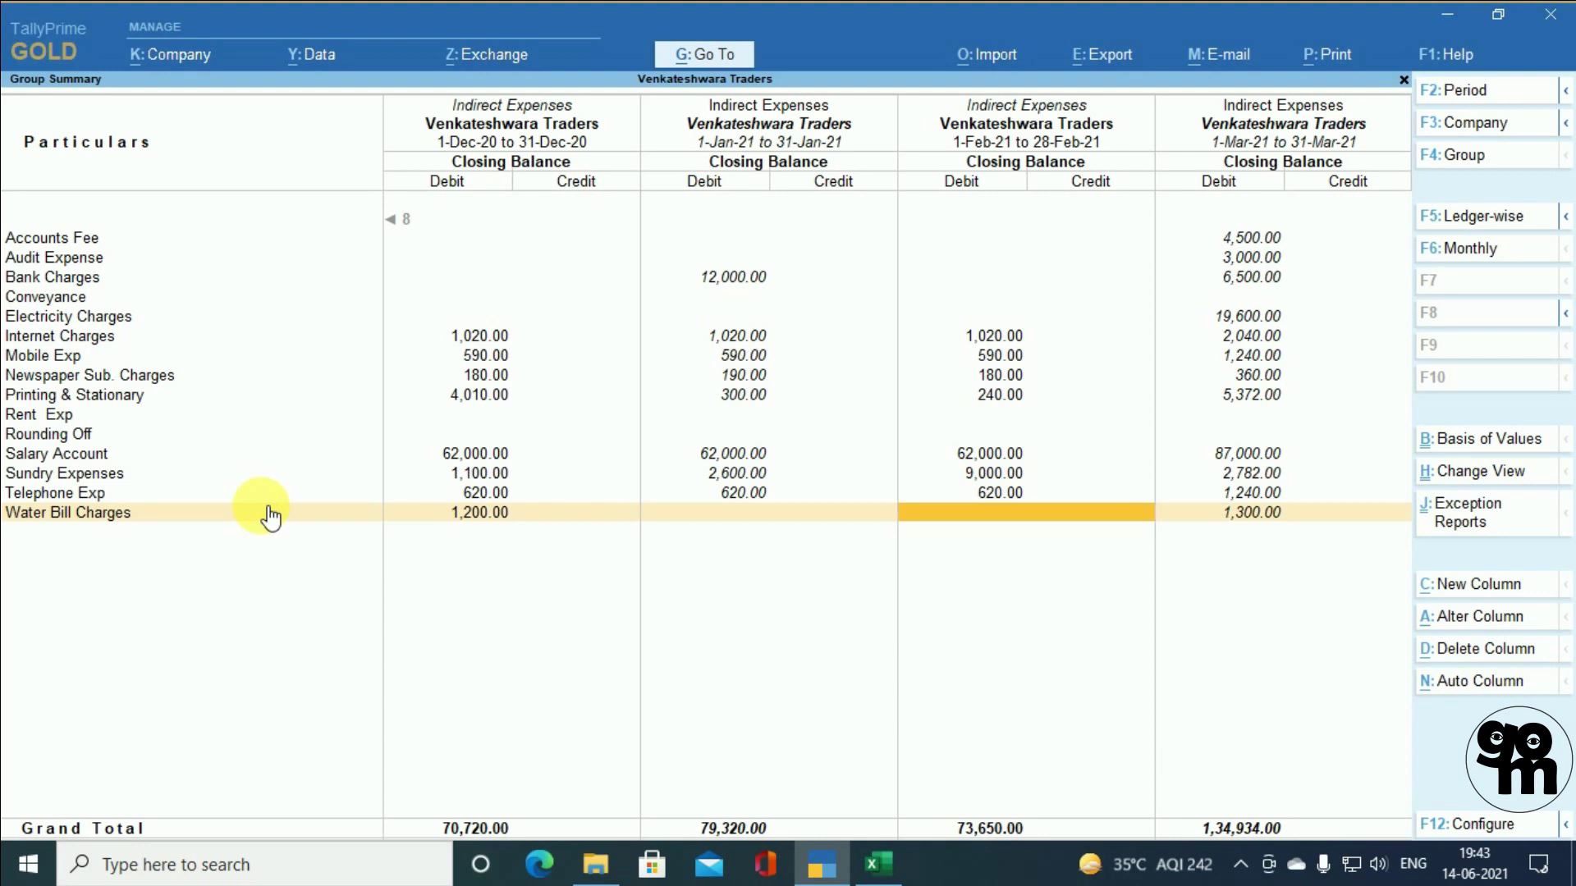
key(Left)
key(Left)
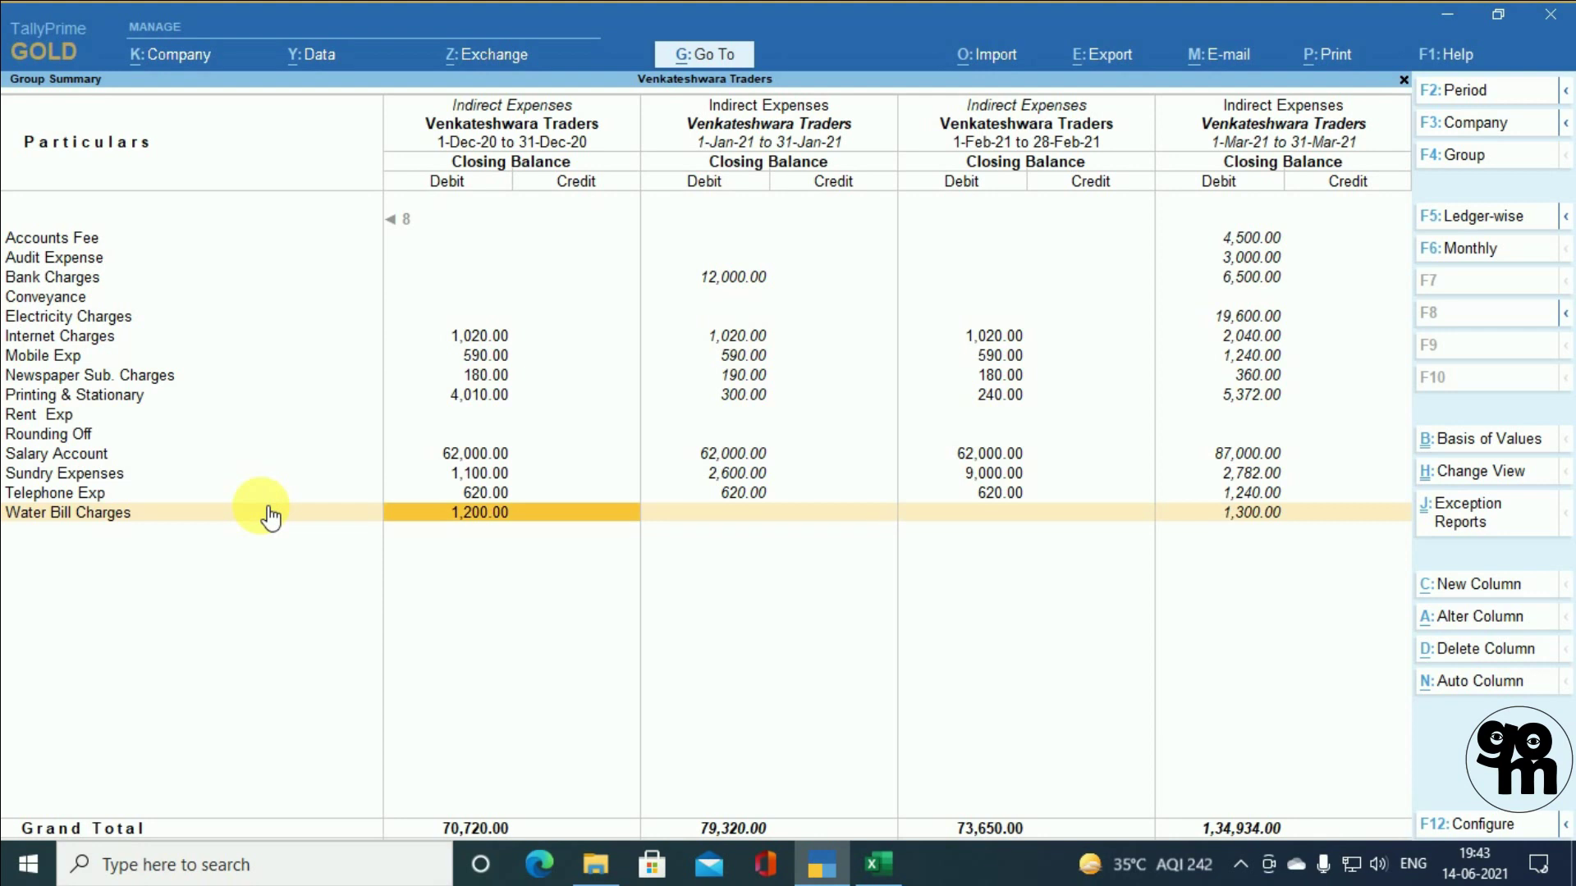
key(Right)
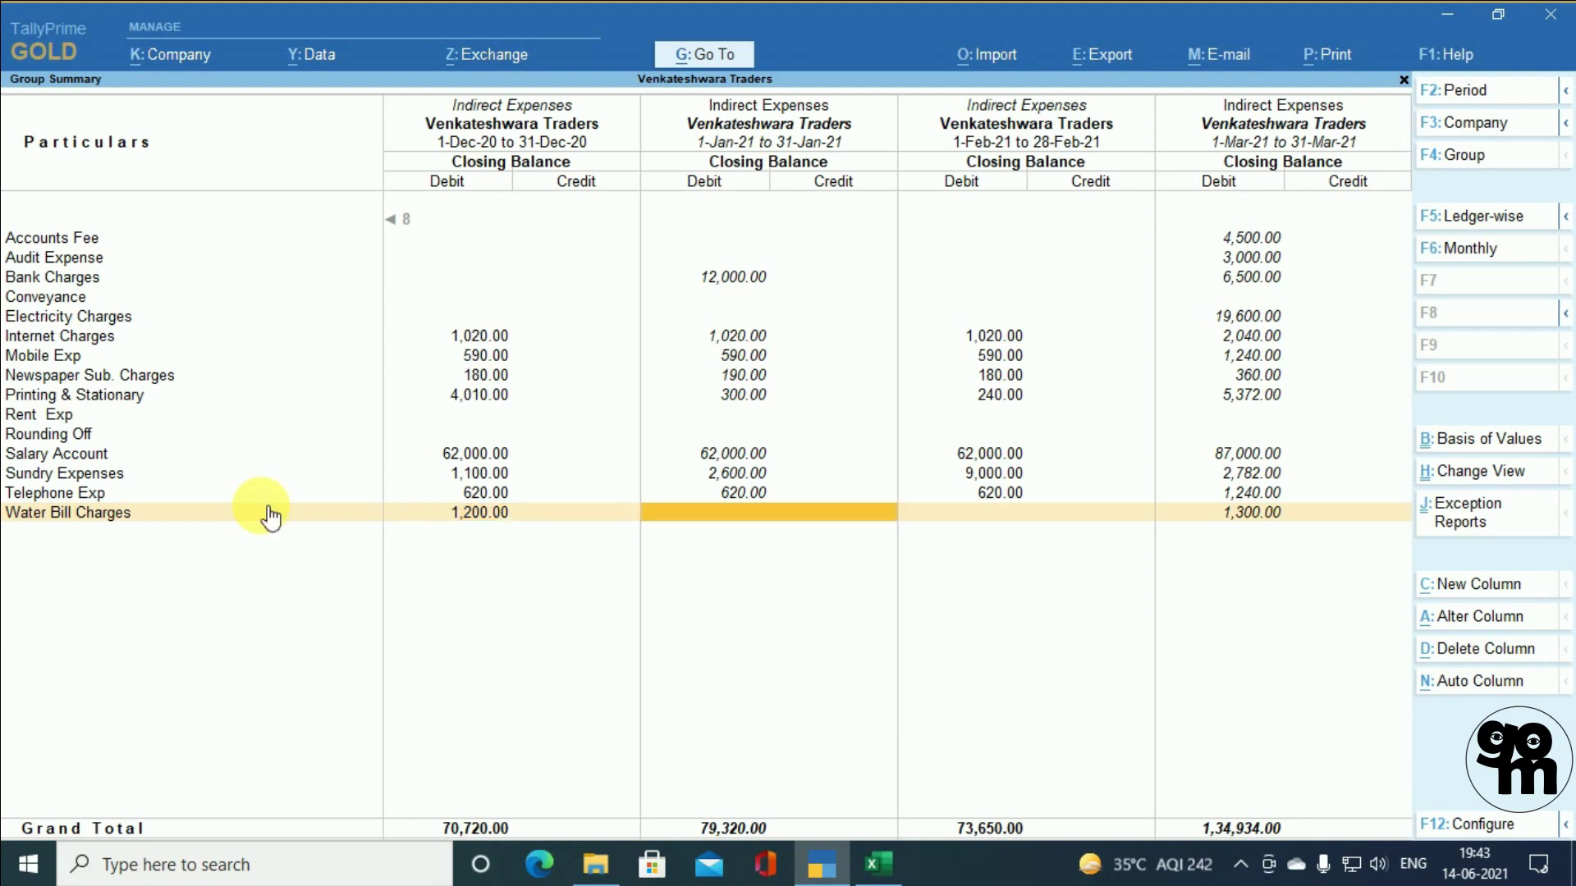
key(Right)
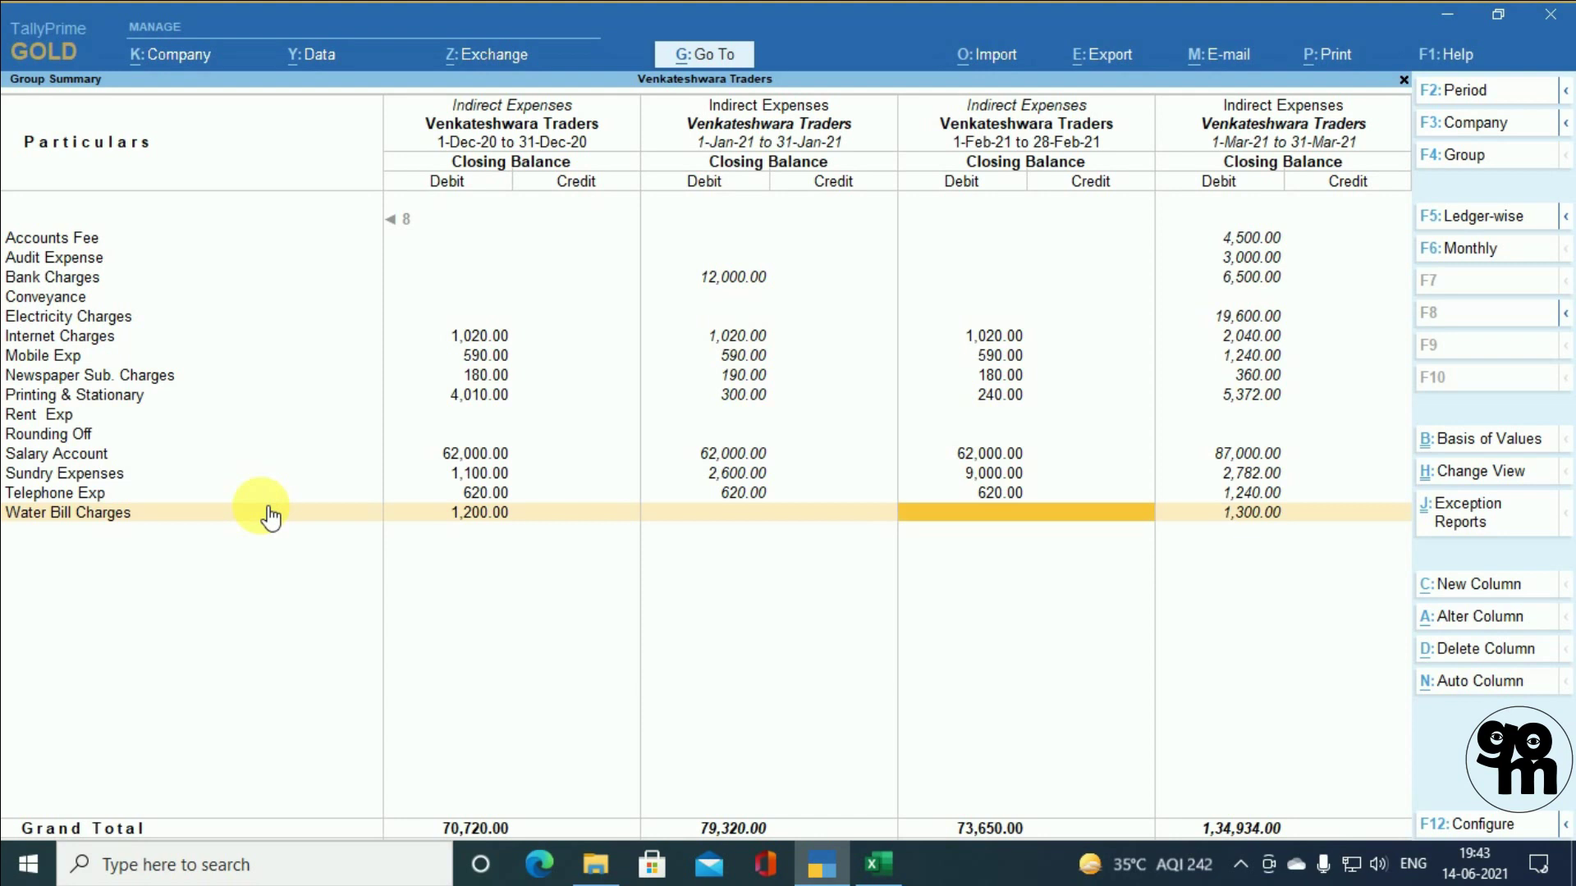
key(Right)
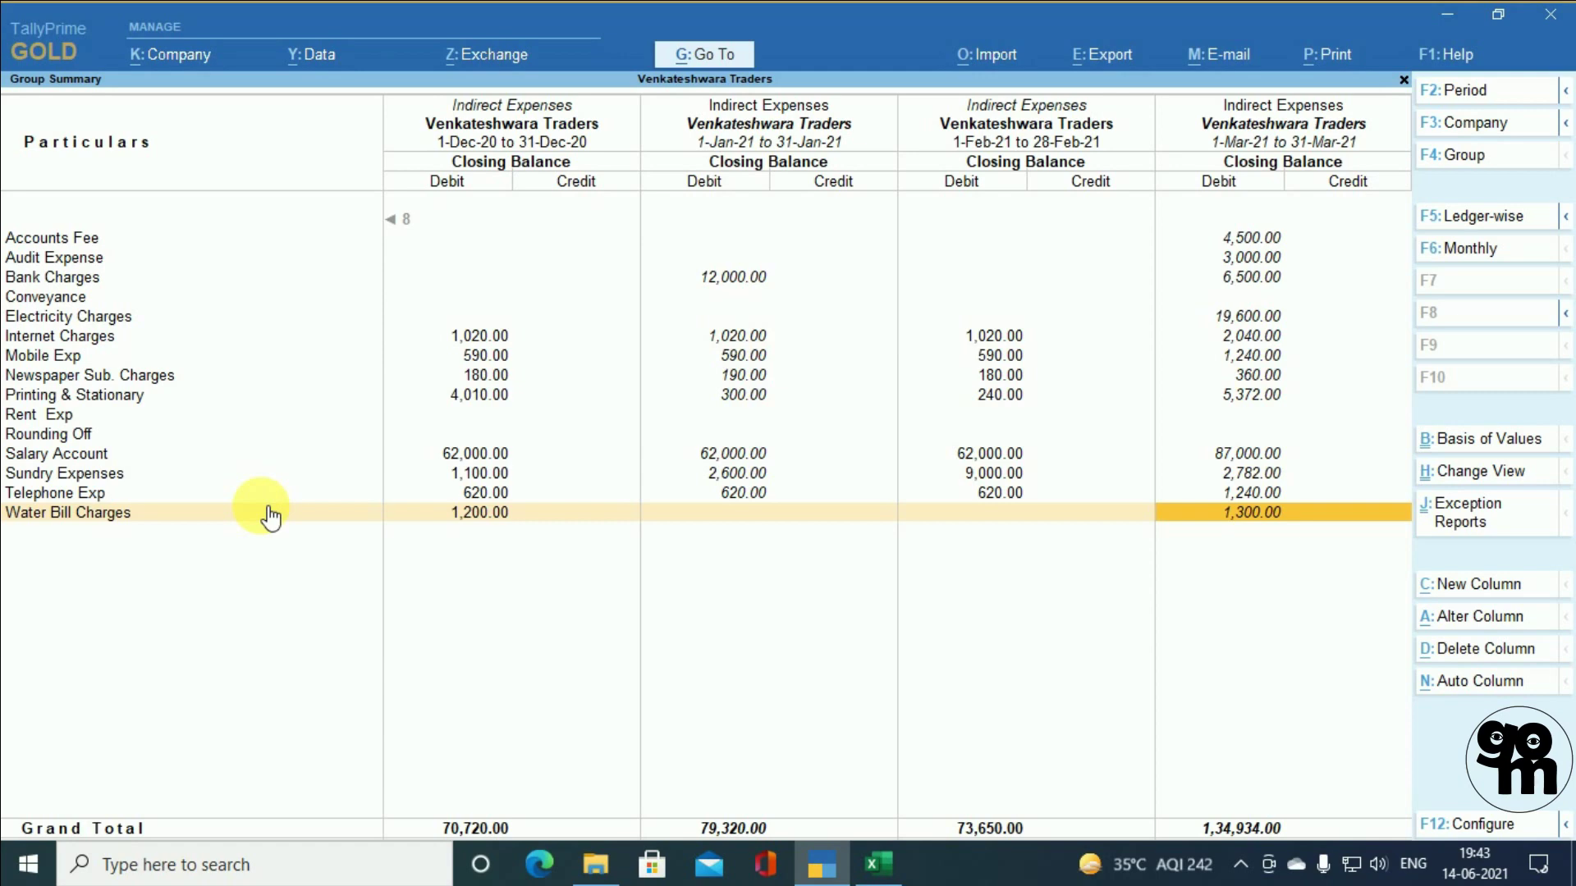
- Switch to the Excel checklist and check how often Audit Fee payable falls due
key(alt+Tab)
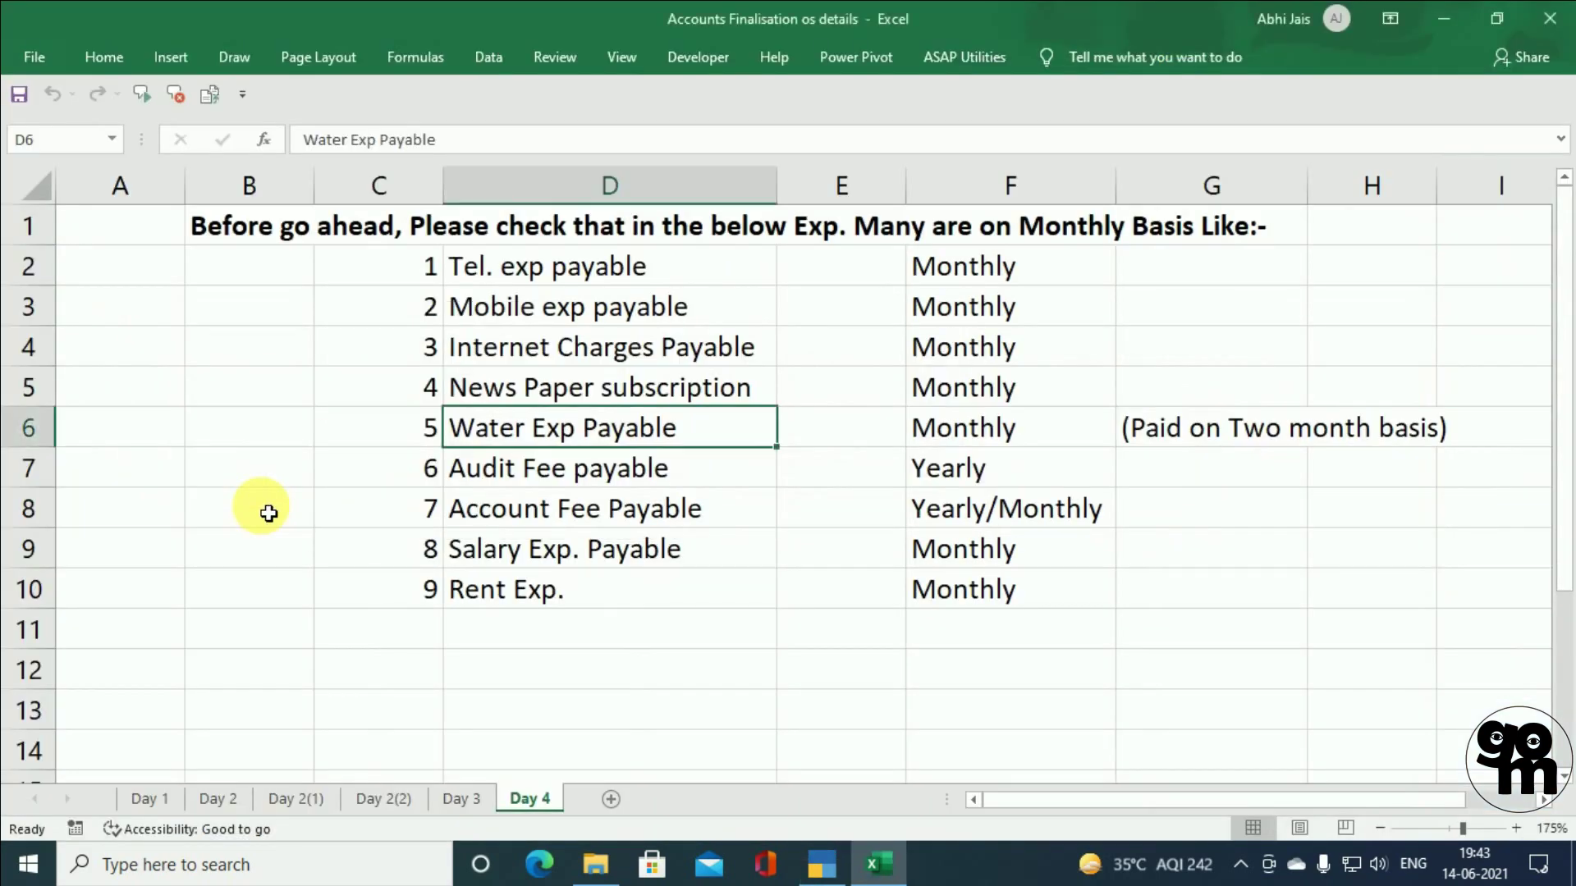
key(Down)
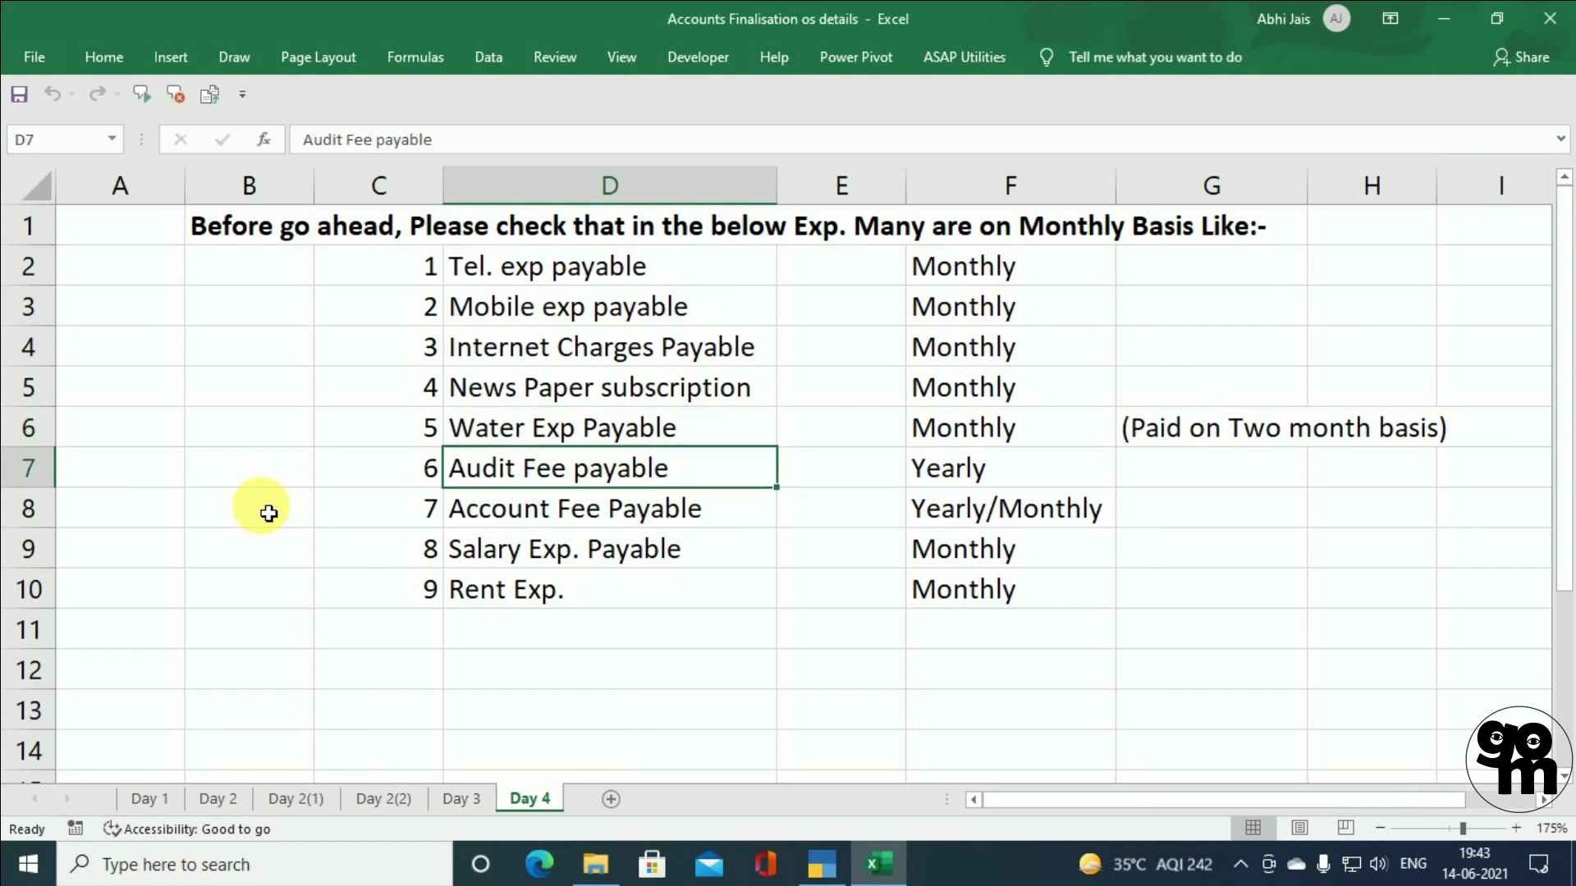
key(Right)
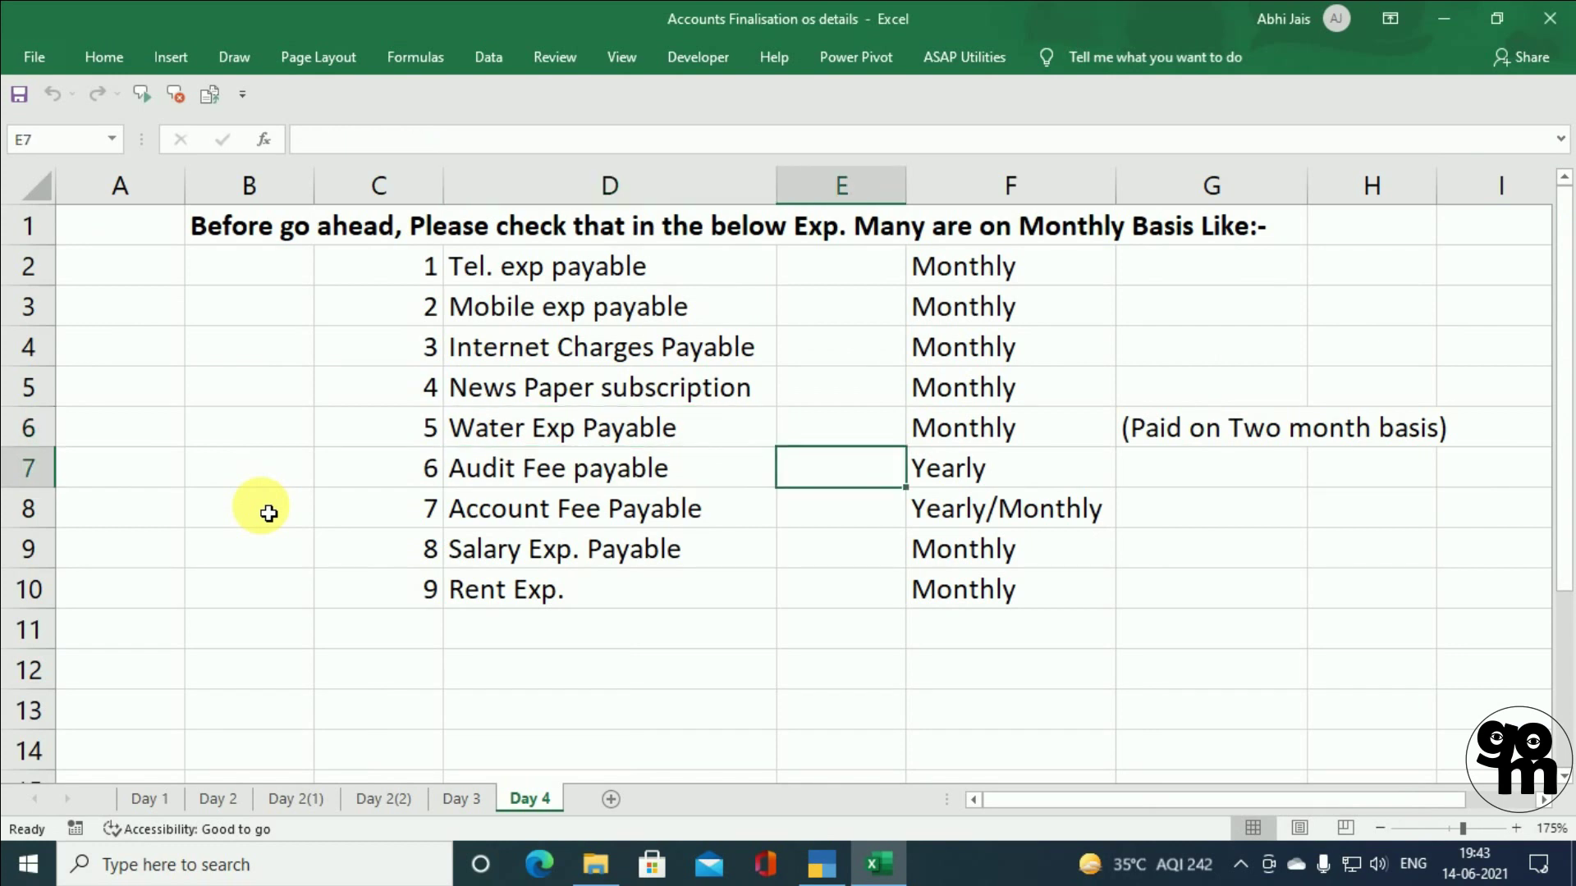
key(Right)
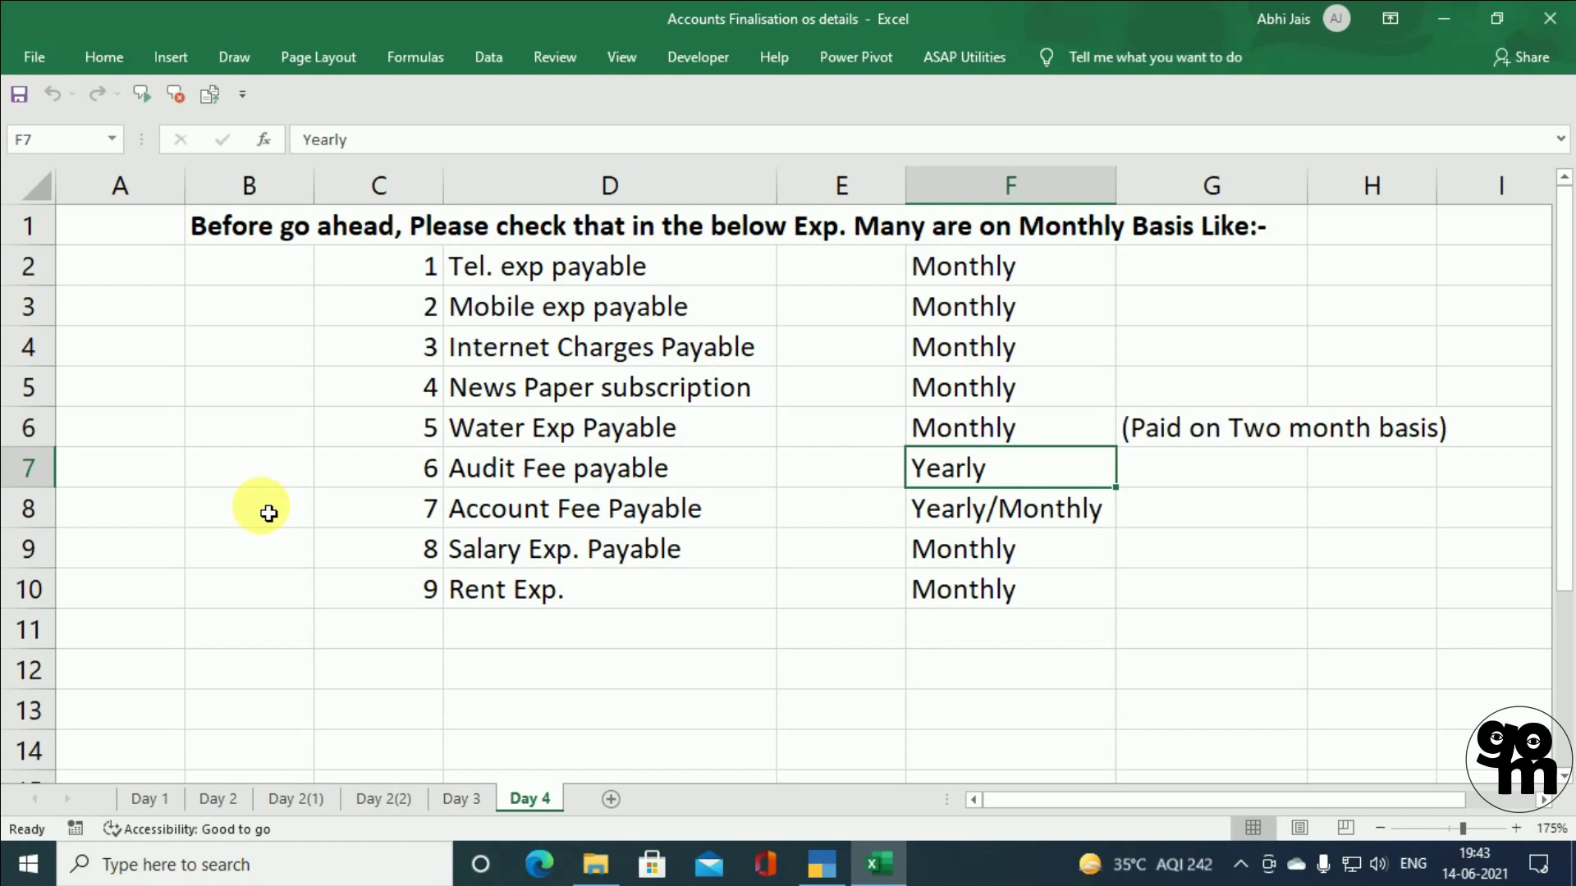
- Return to TallyPrime and check the March 2021 amounts of Accounts Fee and Audit Expense in the Indirect Expenses summary
key(alt+Tab)
key(Up)
key(Up)
key(Up)
key(Up)
key(Up)
key(Up)
key(Up)
key(Up)
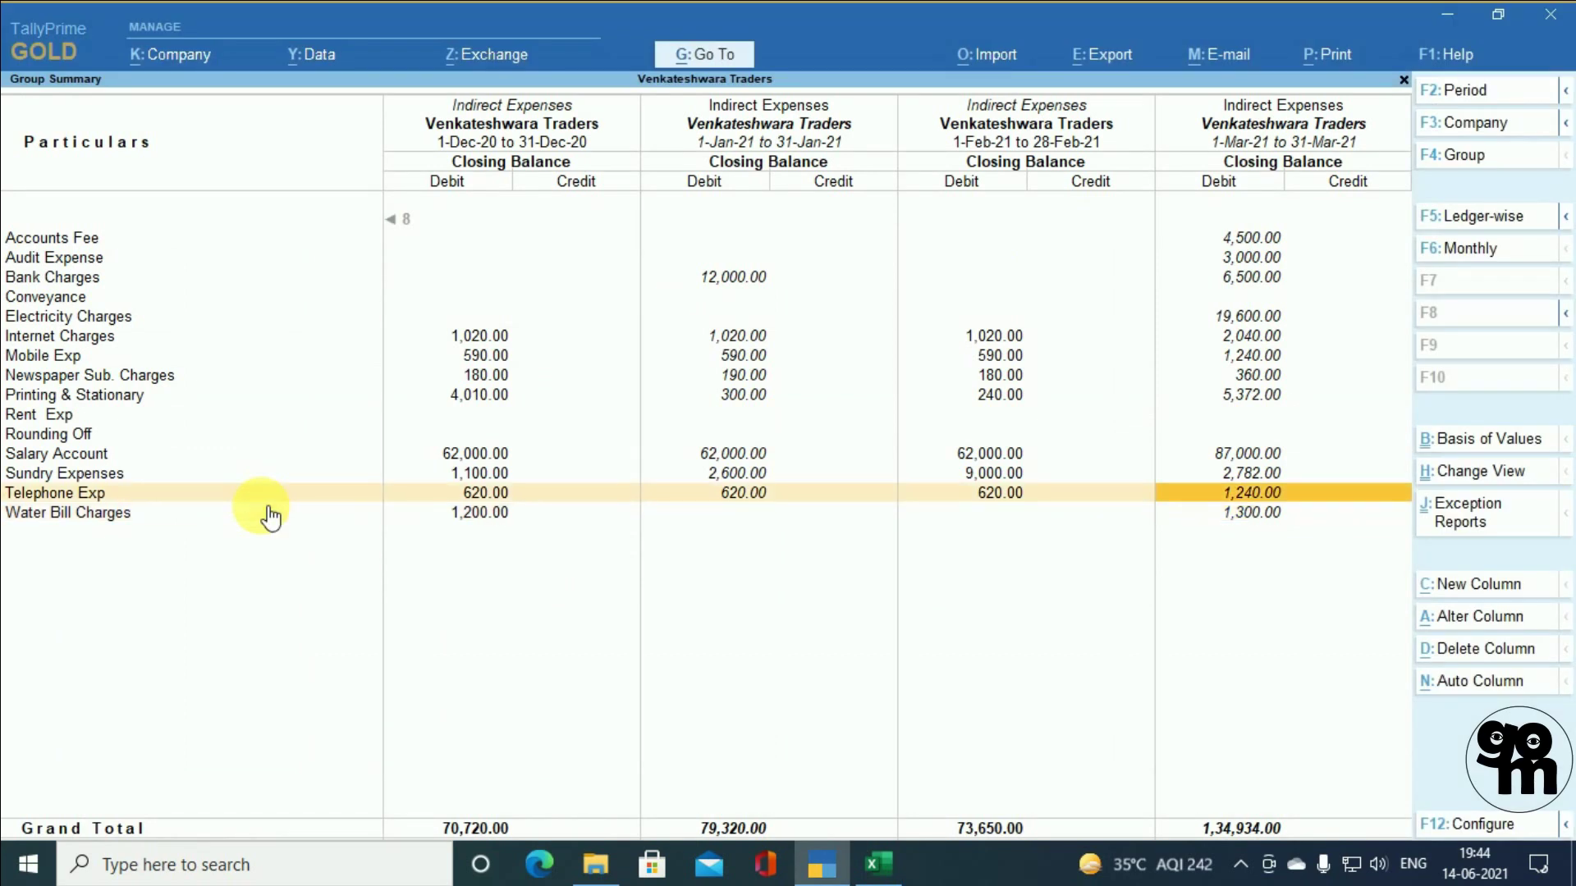
key(Up)
key(Up)
key(Up)
key(Up)
key(Up)
key(Up)
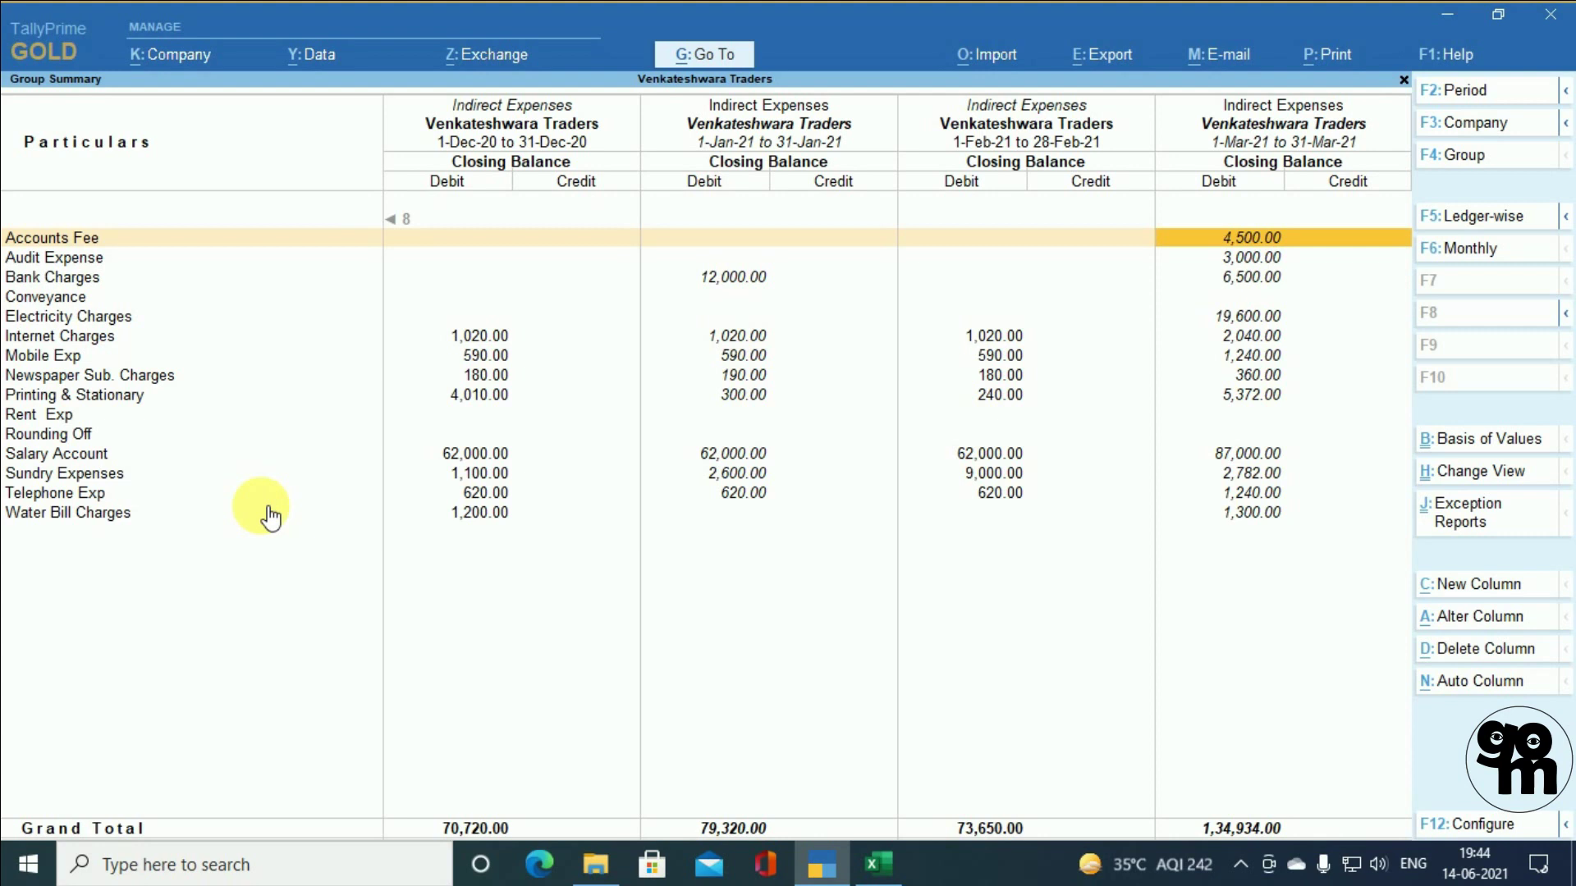
key(Down)
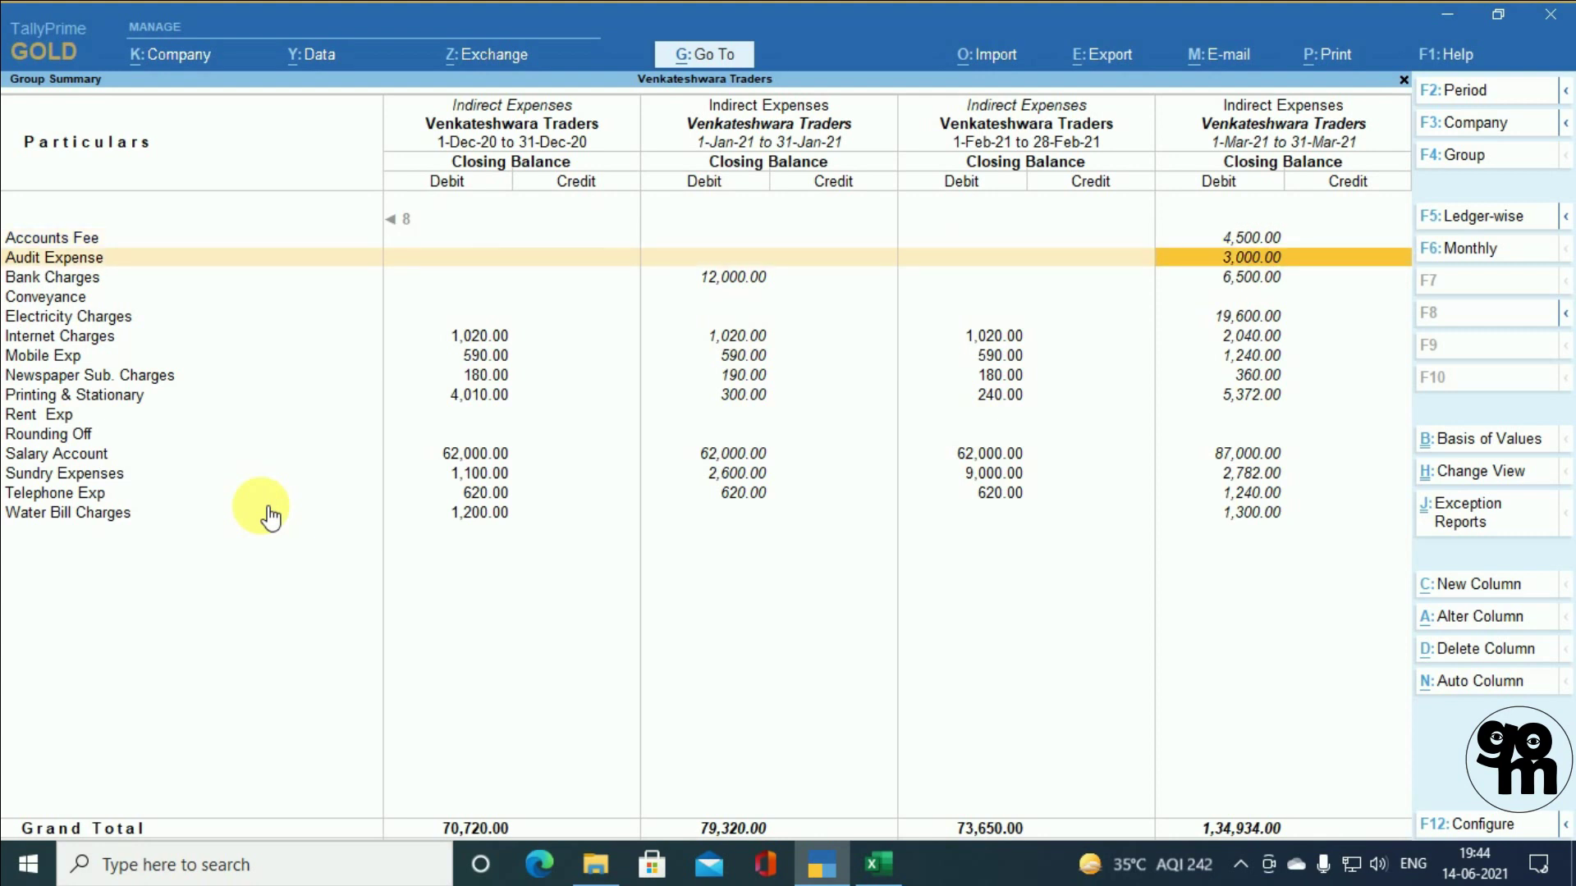
key(Up)
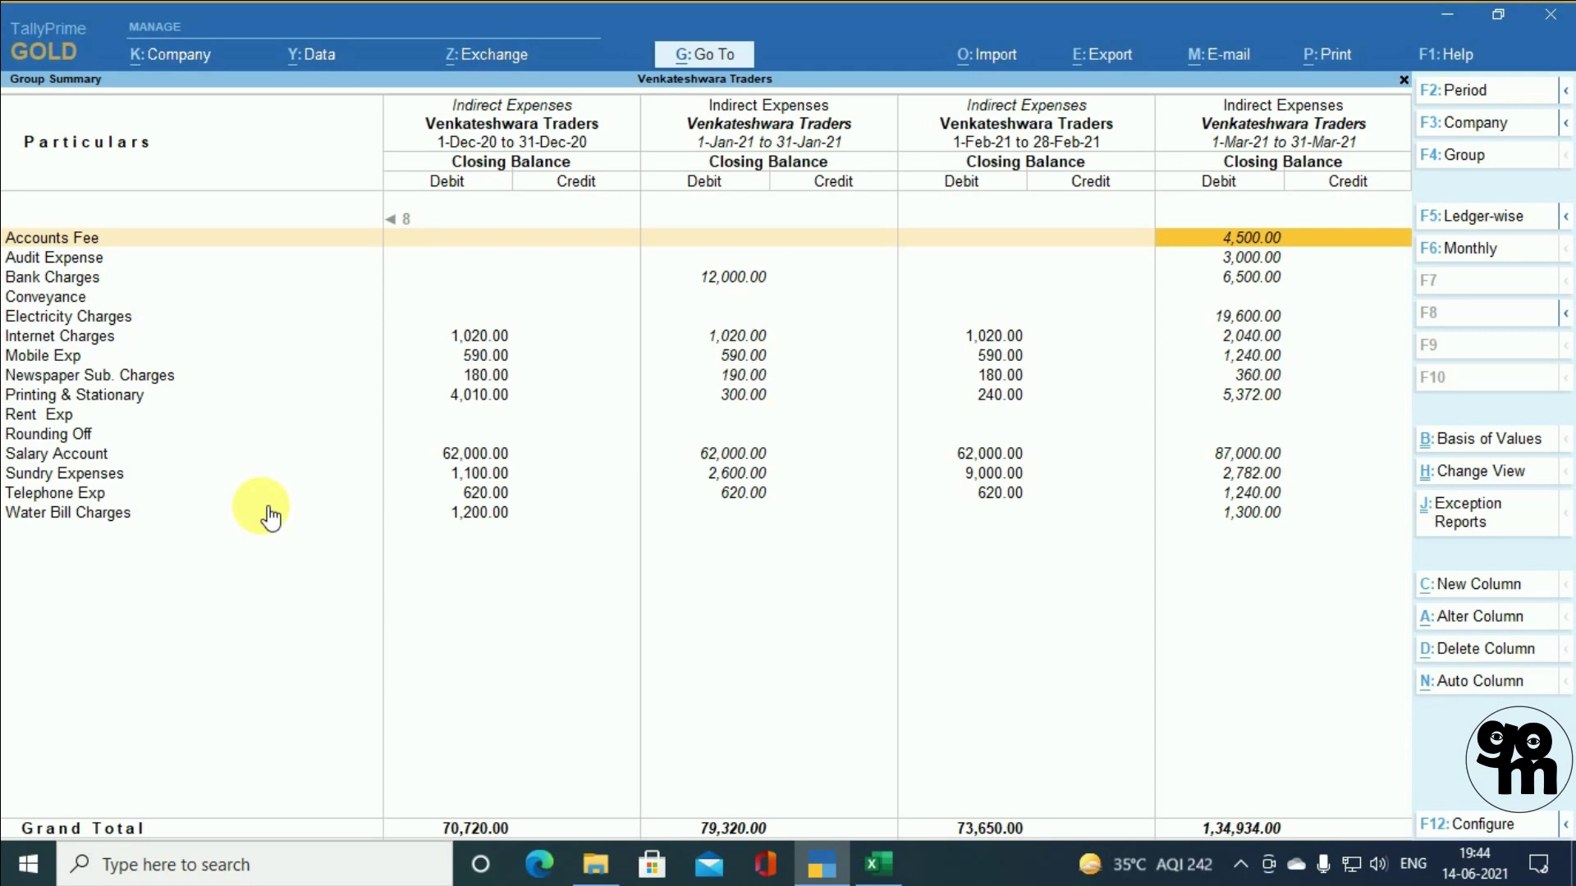
- Trace the Accounts Fee row back month by month from March 2021 to April 2020
key(Left)
key(Left)
key(Left)
key(Left)
key(Left)
key(Left)
key(Left)
key(Left)
key(Left)
key(Left)
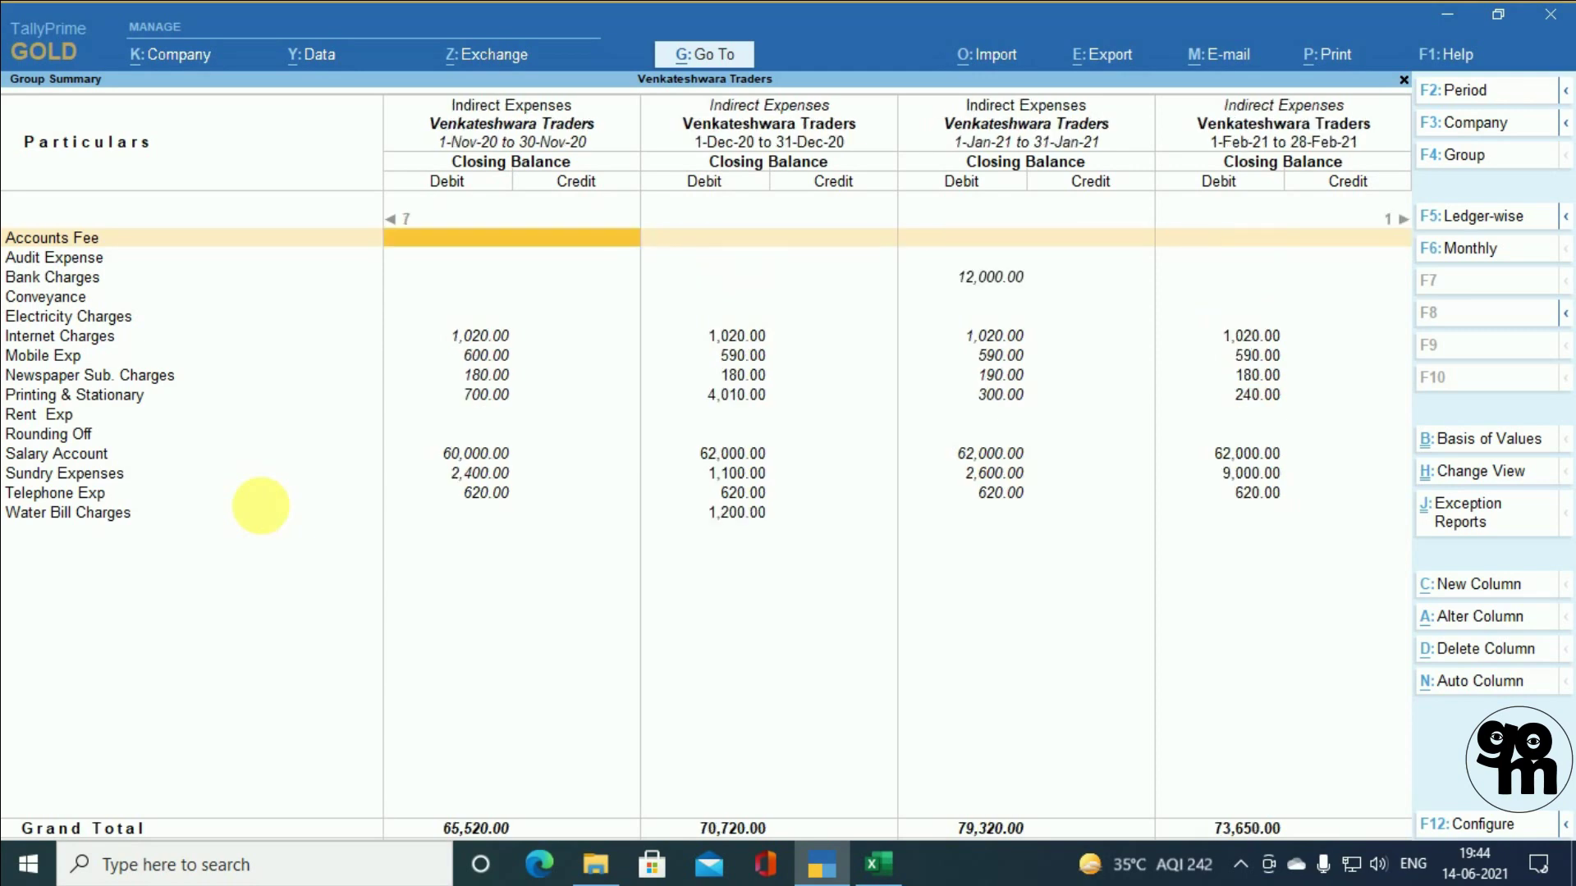
key(Left)
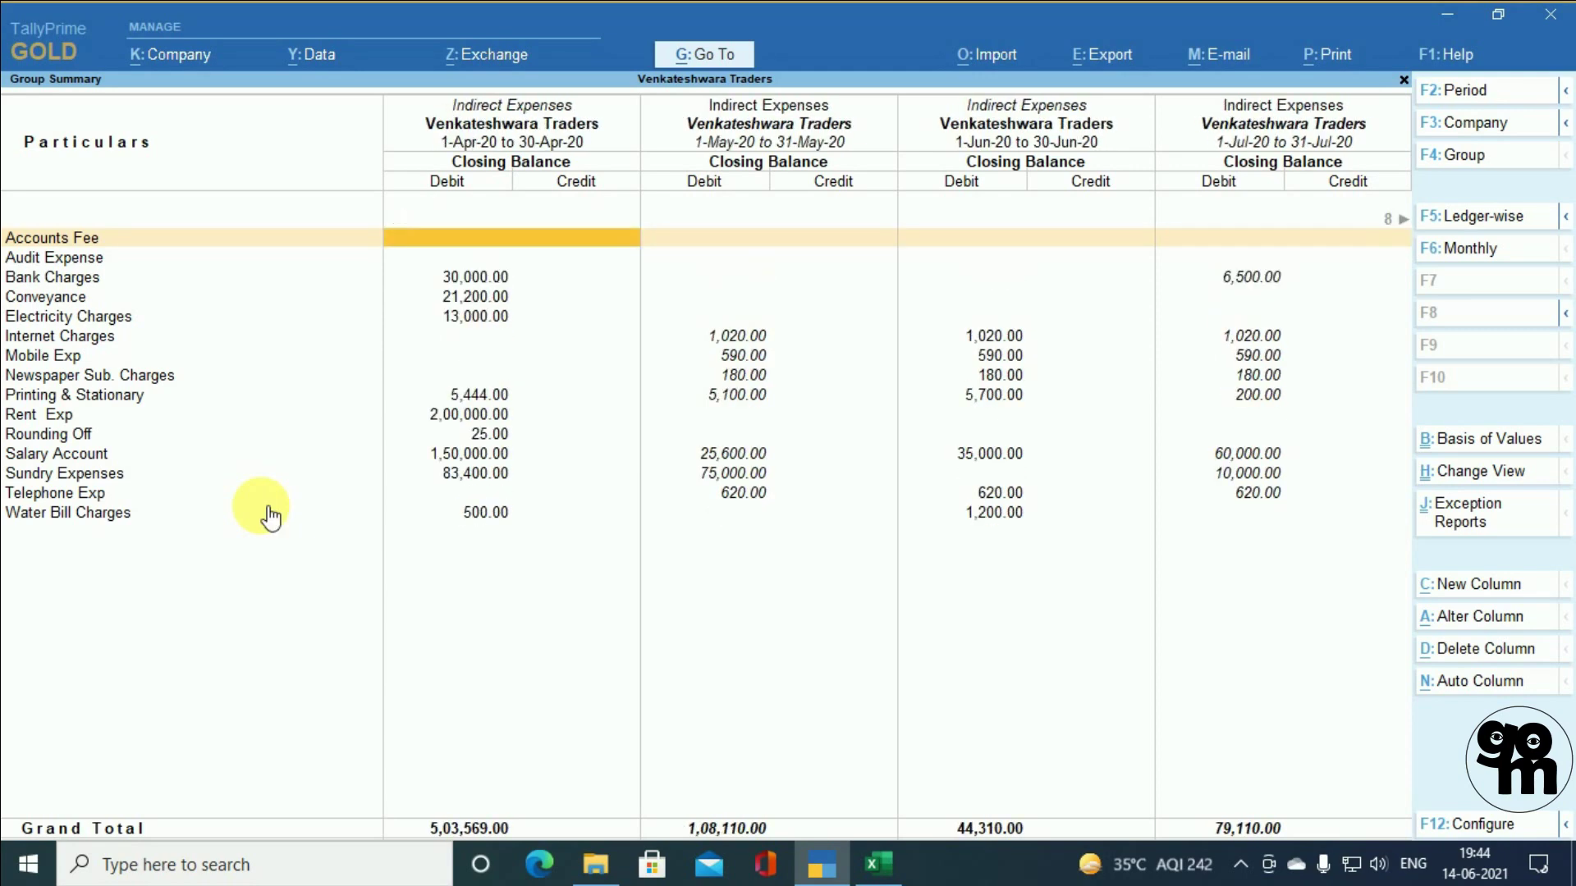
- Examine the Audit Expense row month by month from April 2020 through March 2021
key(Down)
key(Right)
key(Right)
key(Right)
key(Right)
key(Right)
key(Right)
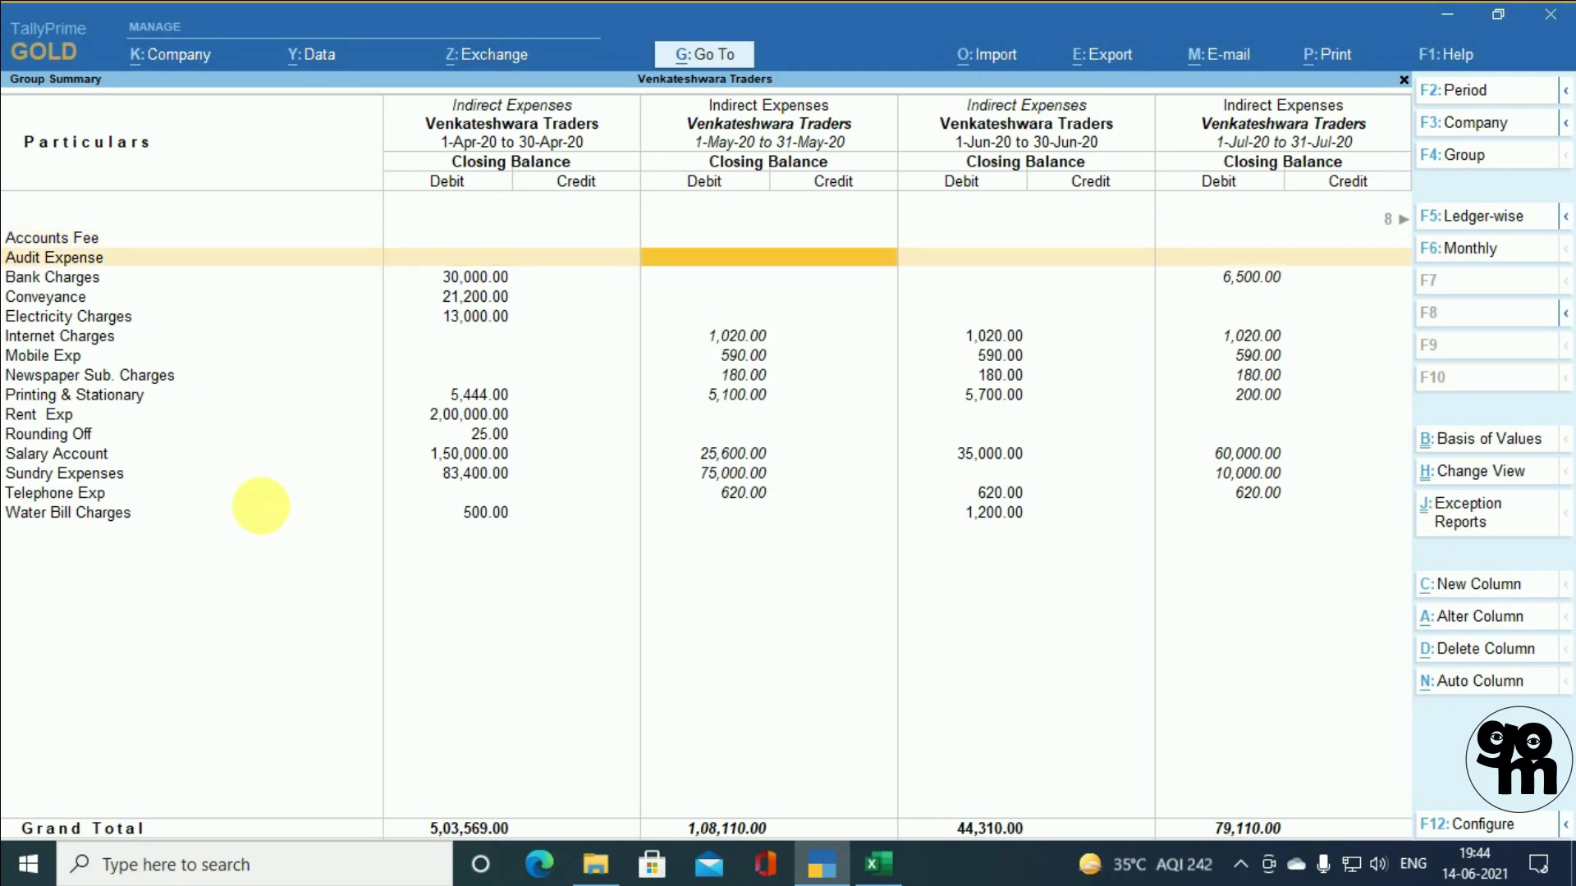
key(Right)
key(Right)
key(Right)
key(Right)
key(Right)
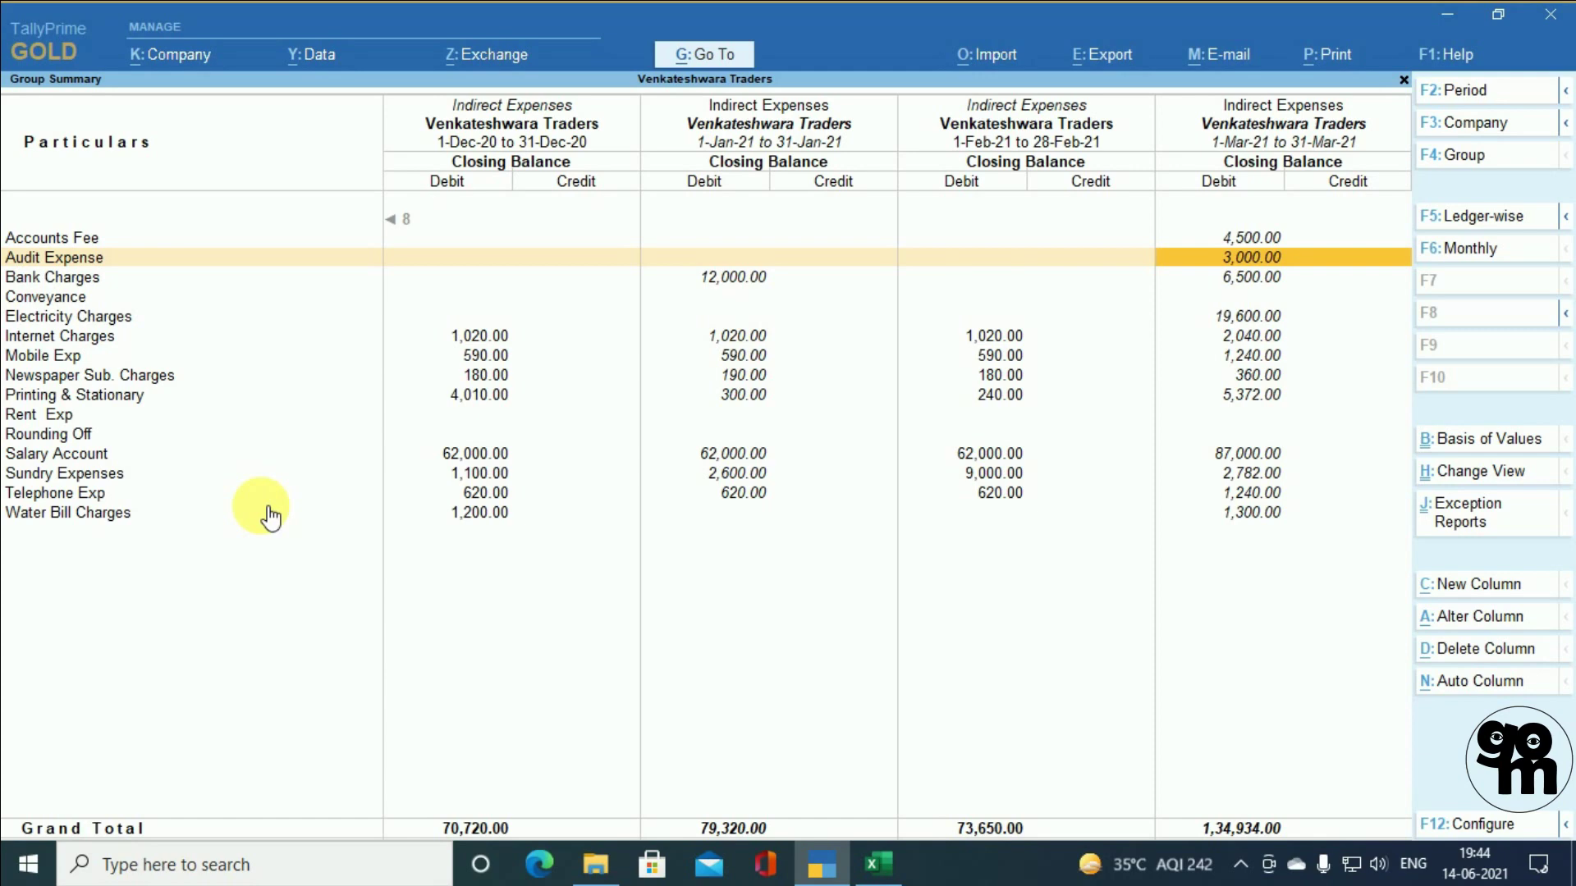
- Switch to the Excel checklist and review the payment frequency of Account Fee Payable, Salary Exp. Payable and Rent Exp
key(alt+Tab)
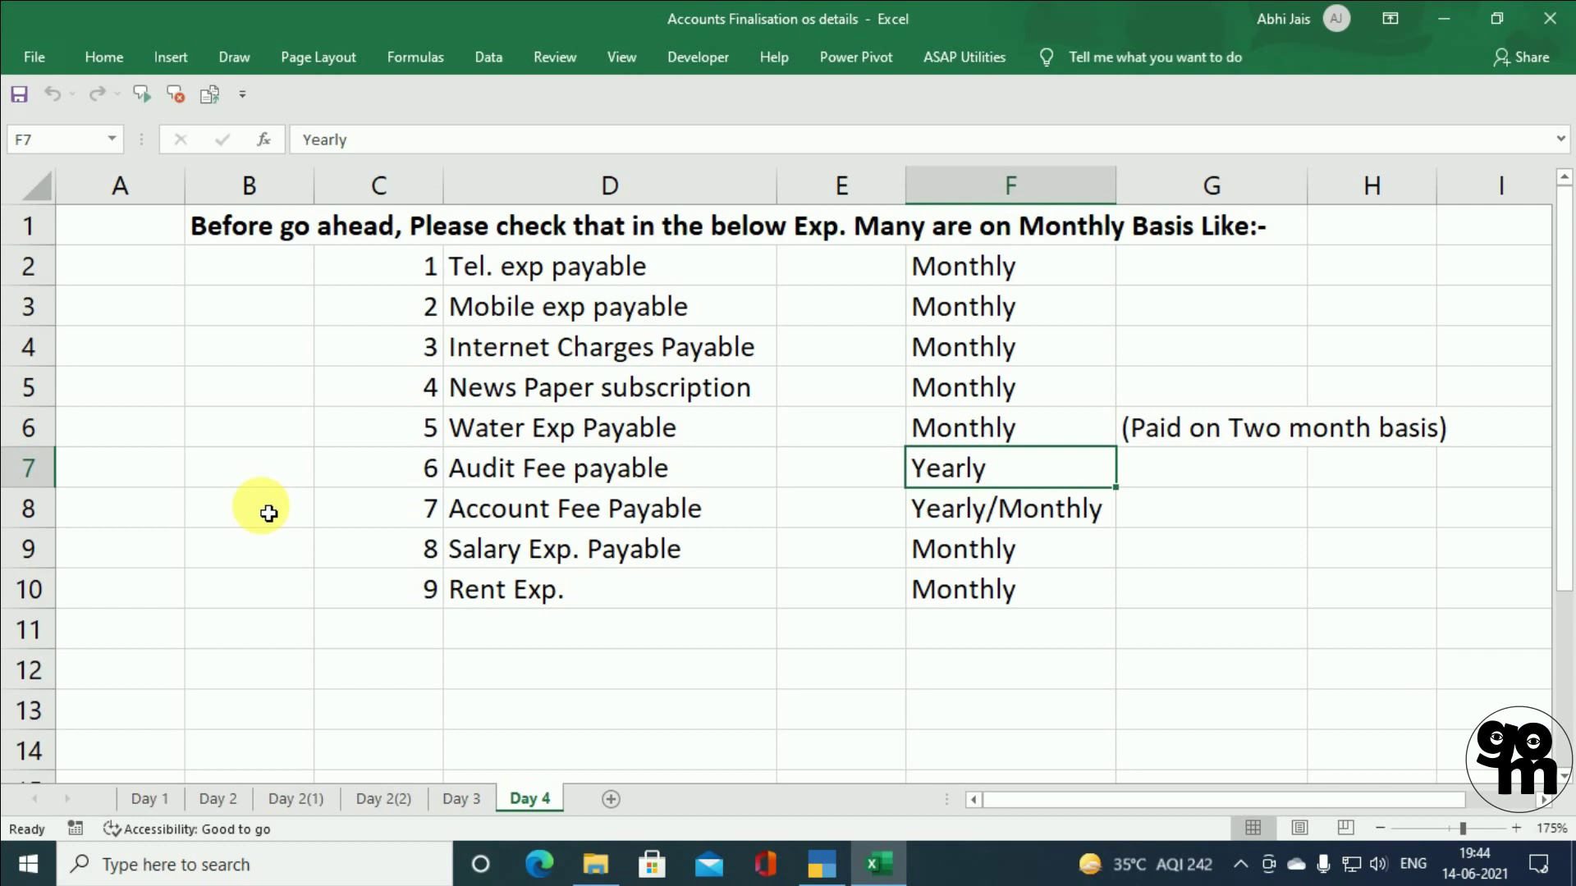
key(Down)
key(Down)
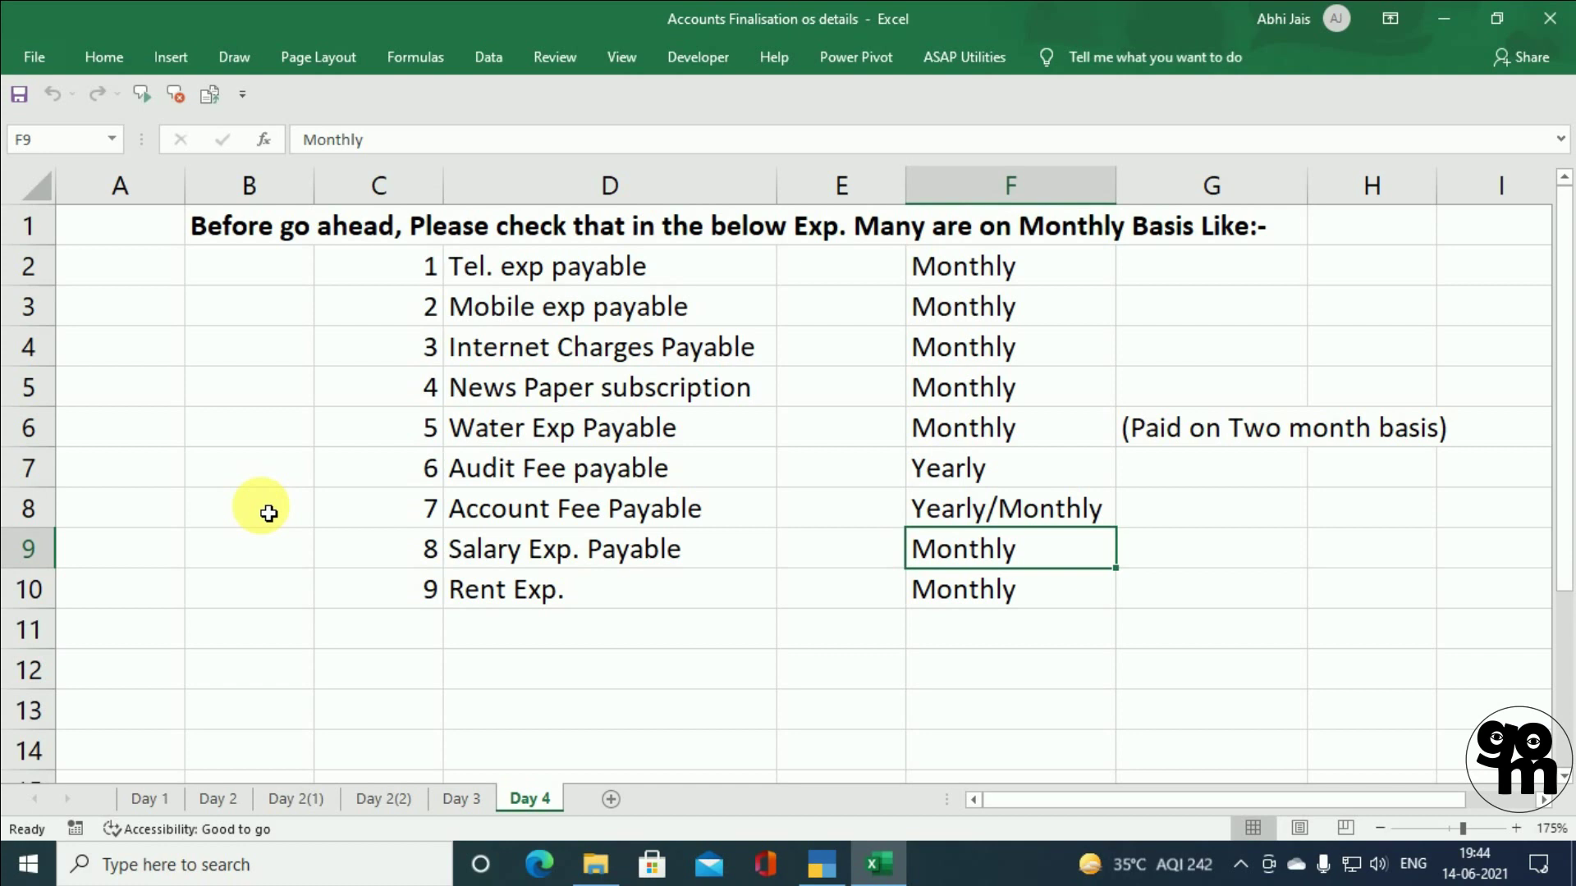
key(Down)
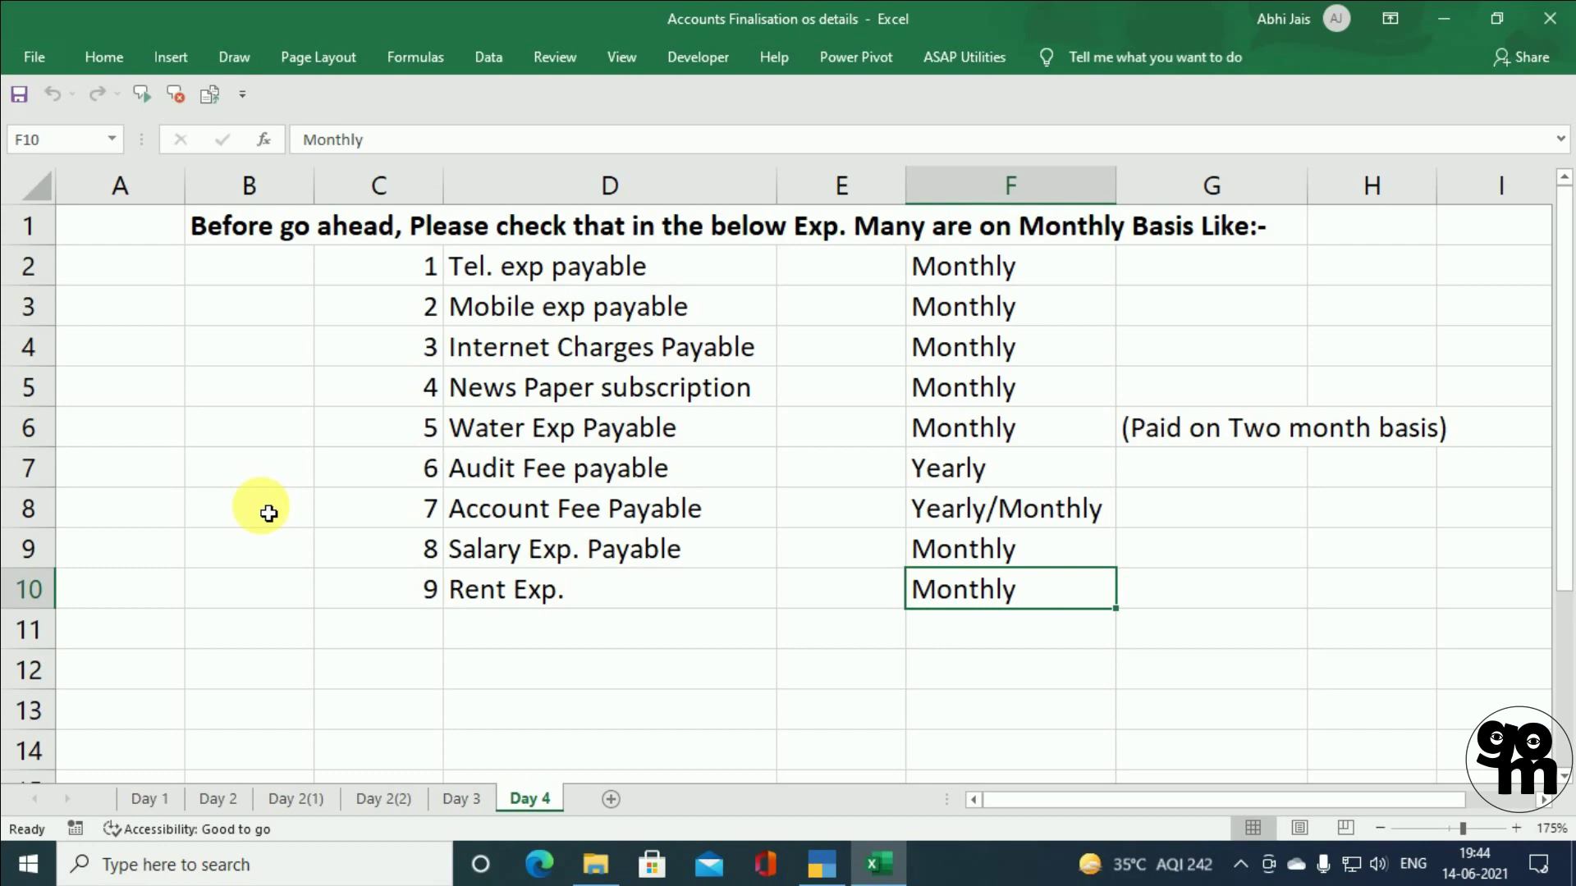
- Return to TallyPrime, locate Rent Exp in the Indirect Expenses summary and trace it back to April 2020
key(alt+Tab)
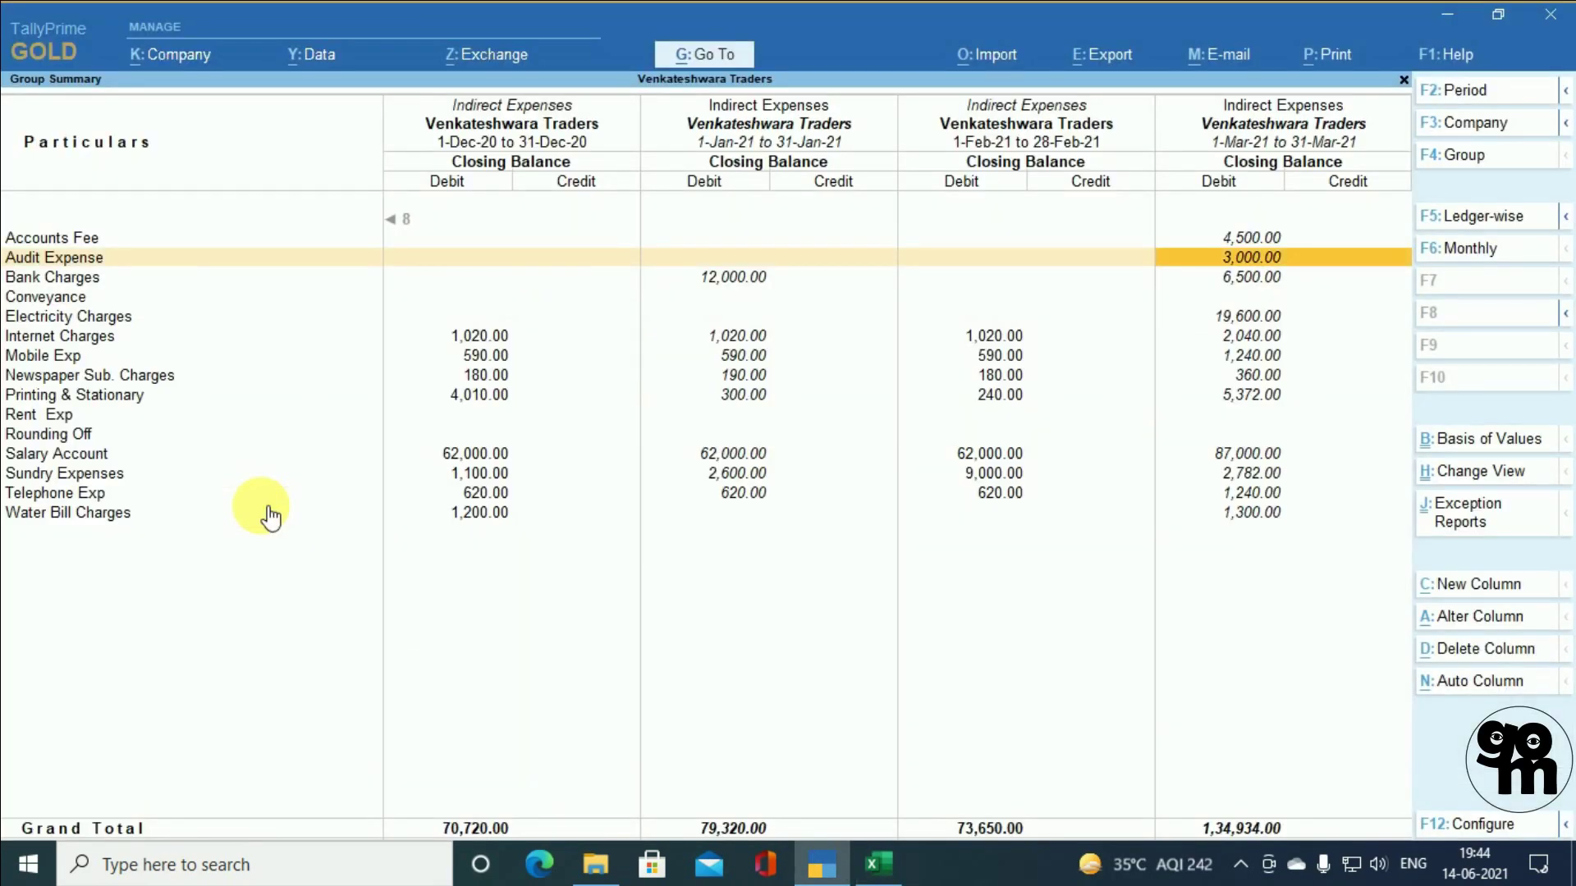
key(Down)
key(Left)
key(Left)
key(Down)
key(Down)
key(Down)
key(Down)
key(Down)
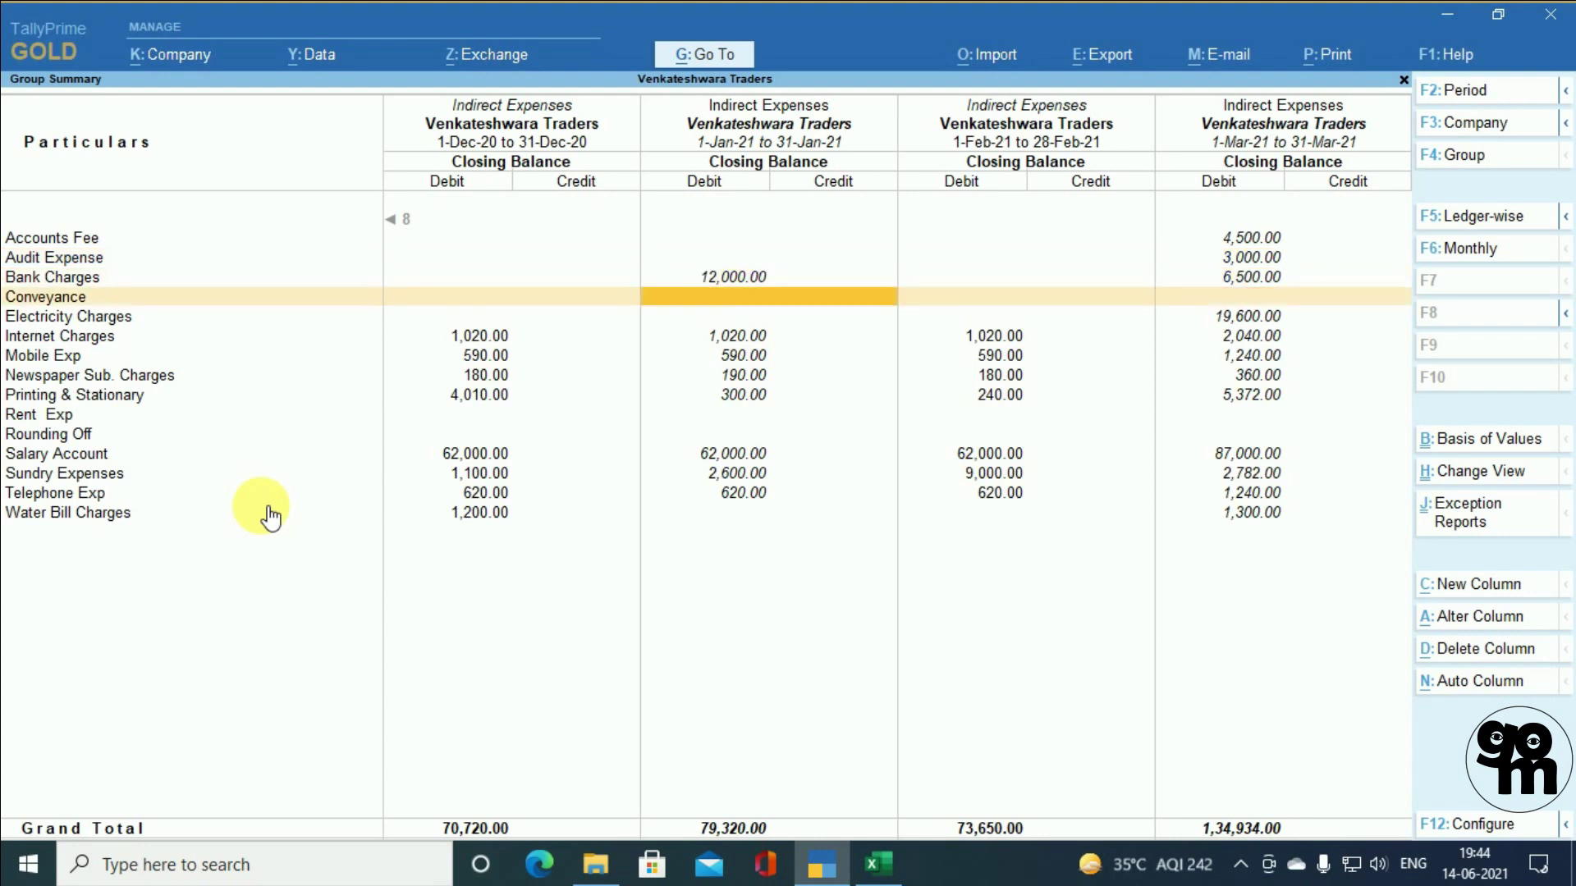
key(Down)
key(Down)
key(Left)
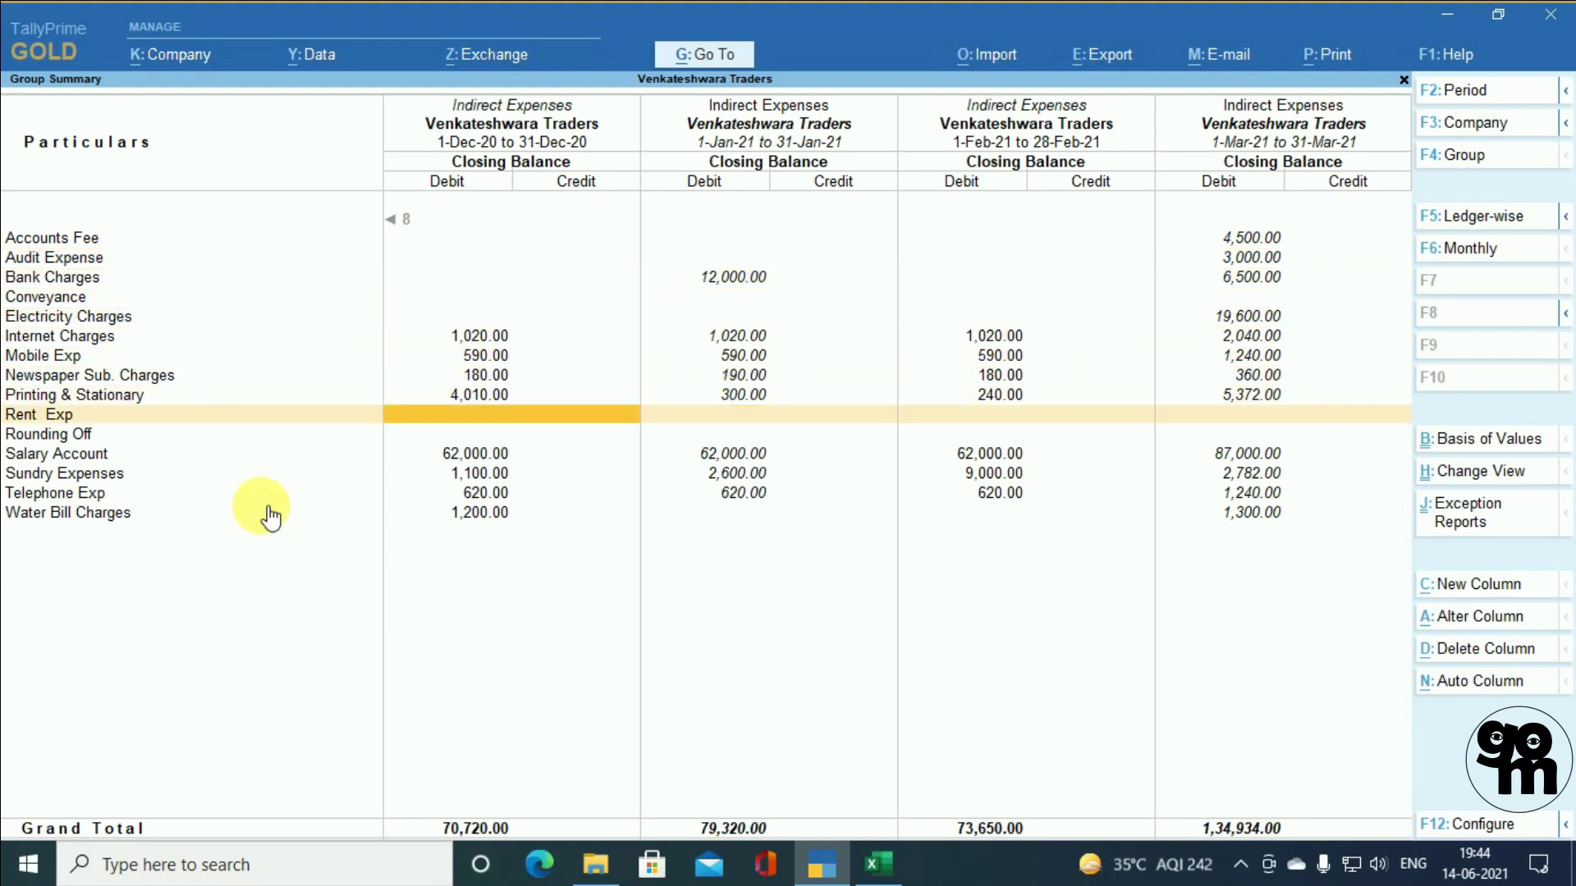
key(Left)
key(Left)
key(Left)
key(Left)
key(Left)
key(Left)
key(Left)
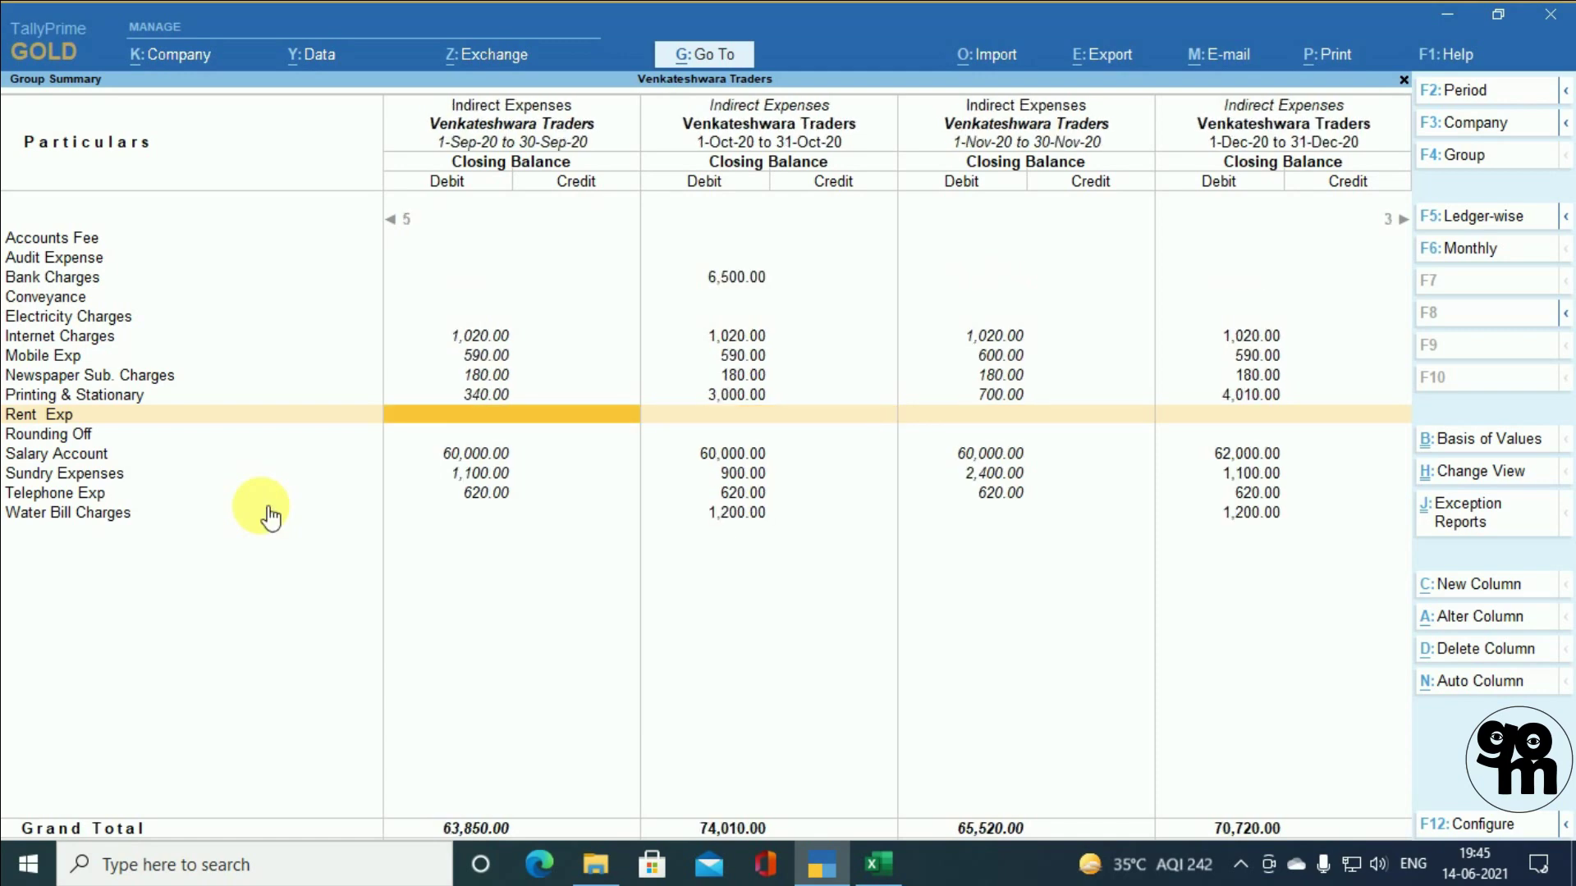
key(Left)
key(Left)
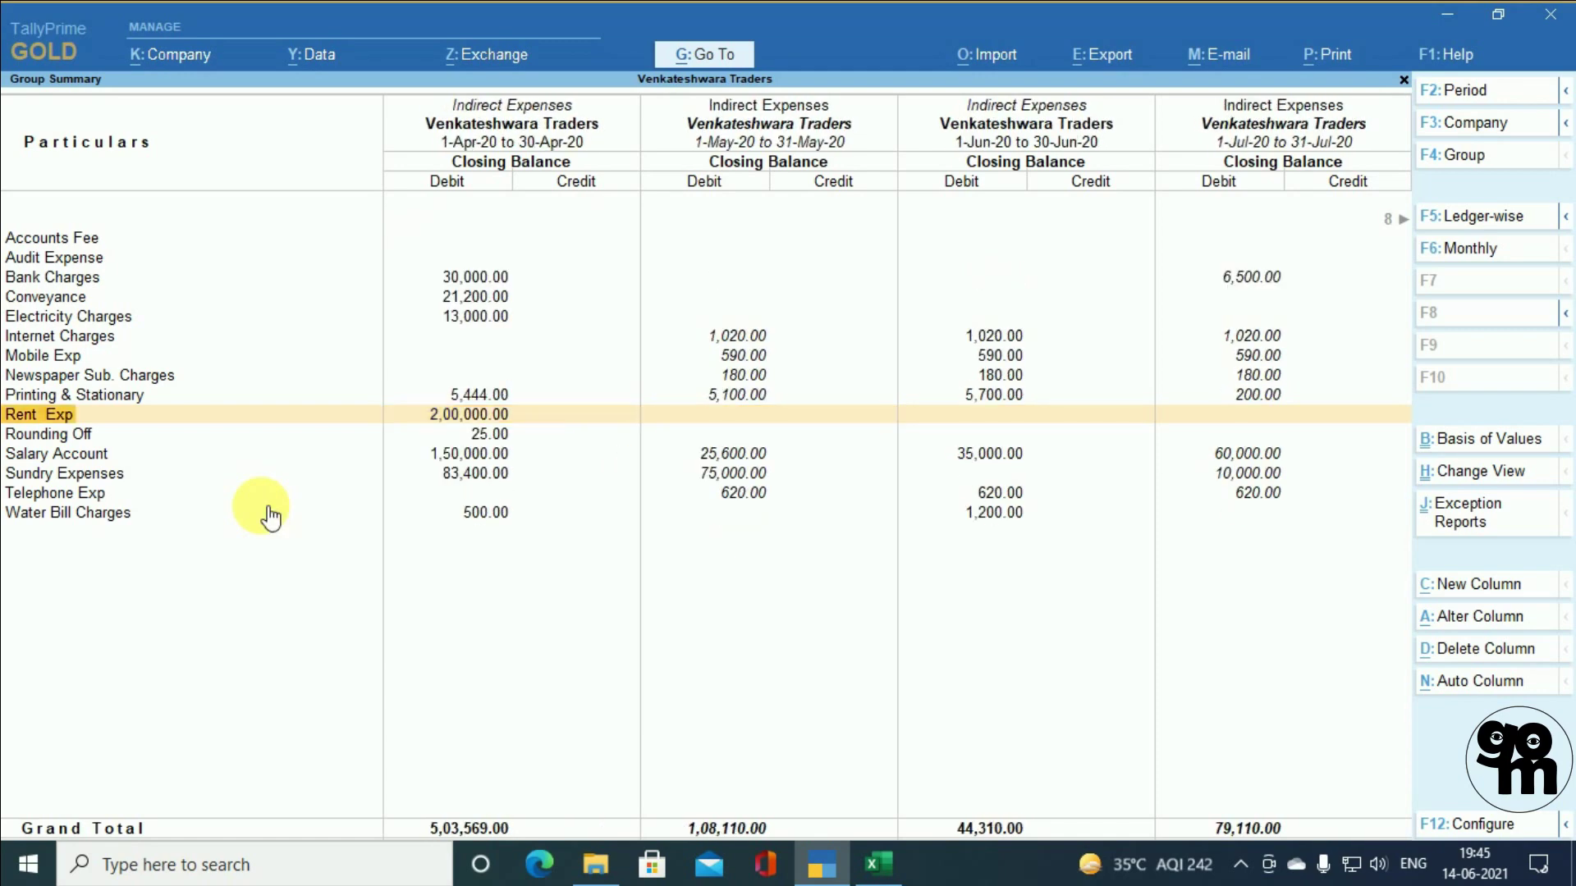
- Check the Rent Exp row for each month from April 2020 through March 2021
key(Right)
key(Right)
key(Right)
key(Right)
key(Right)
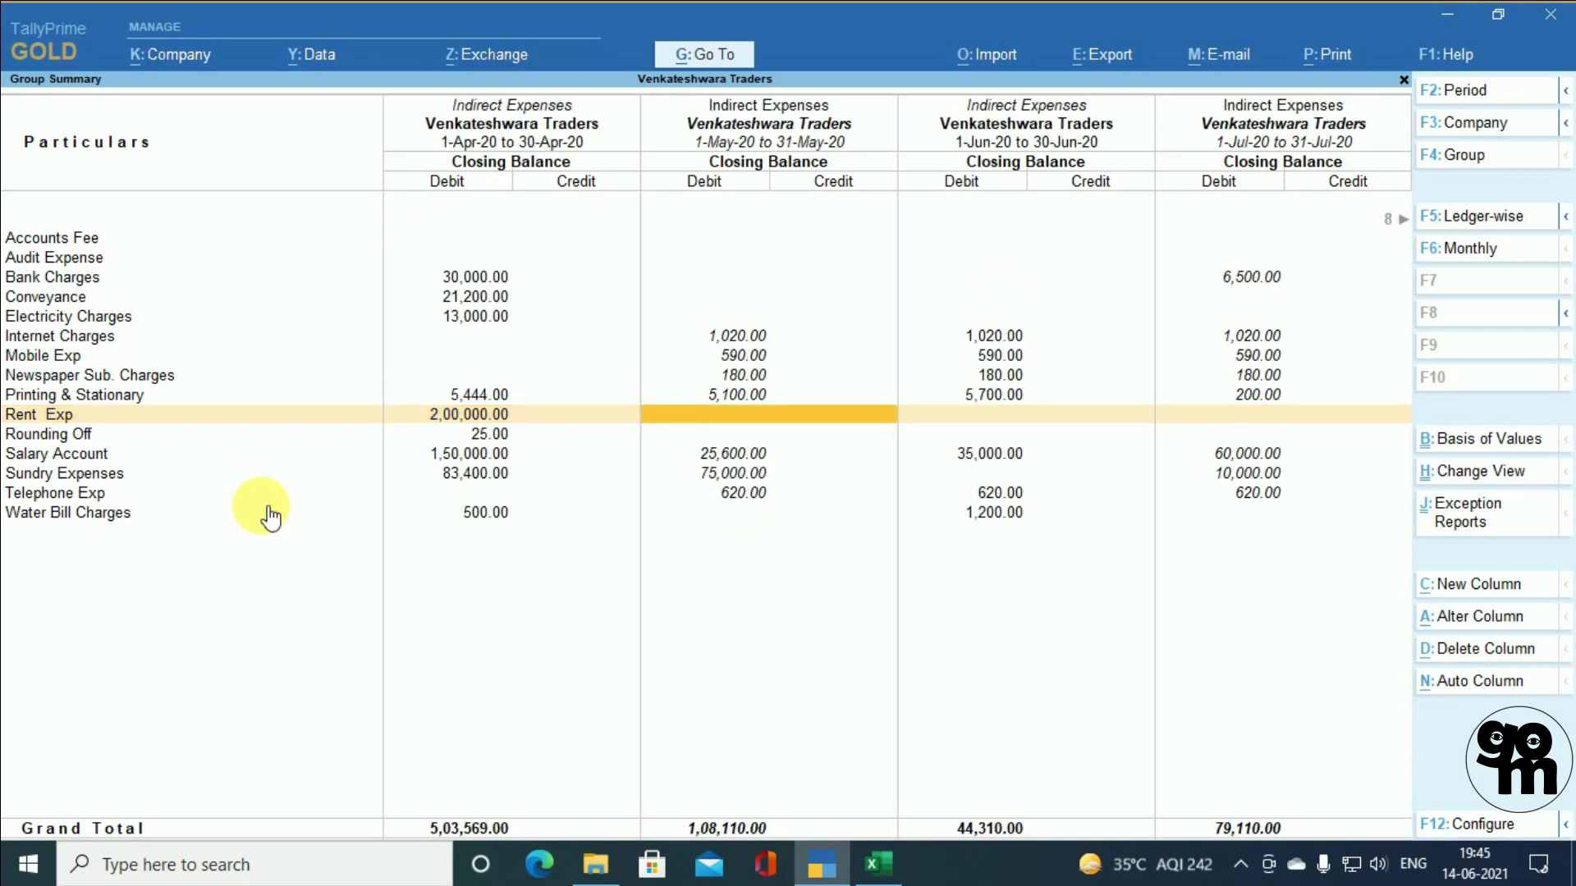
key(Right)
key(Right)
key(Right)
key(Right)
key(Right)
key(Right)
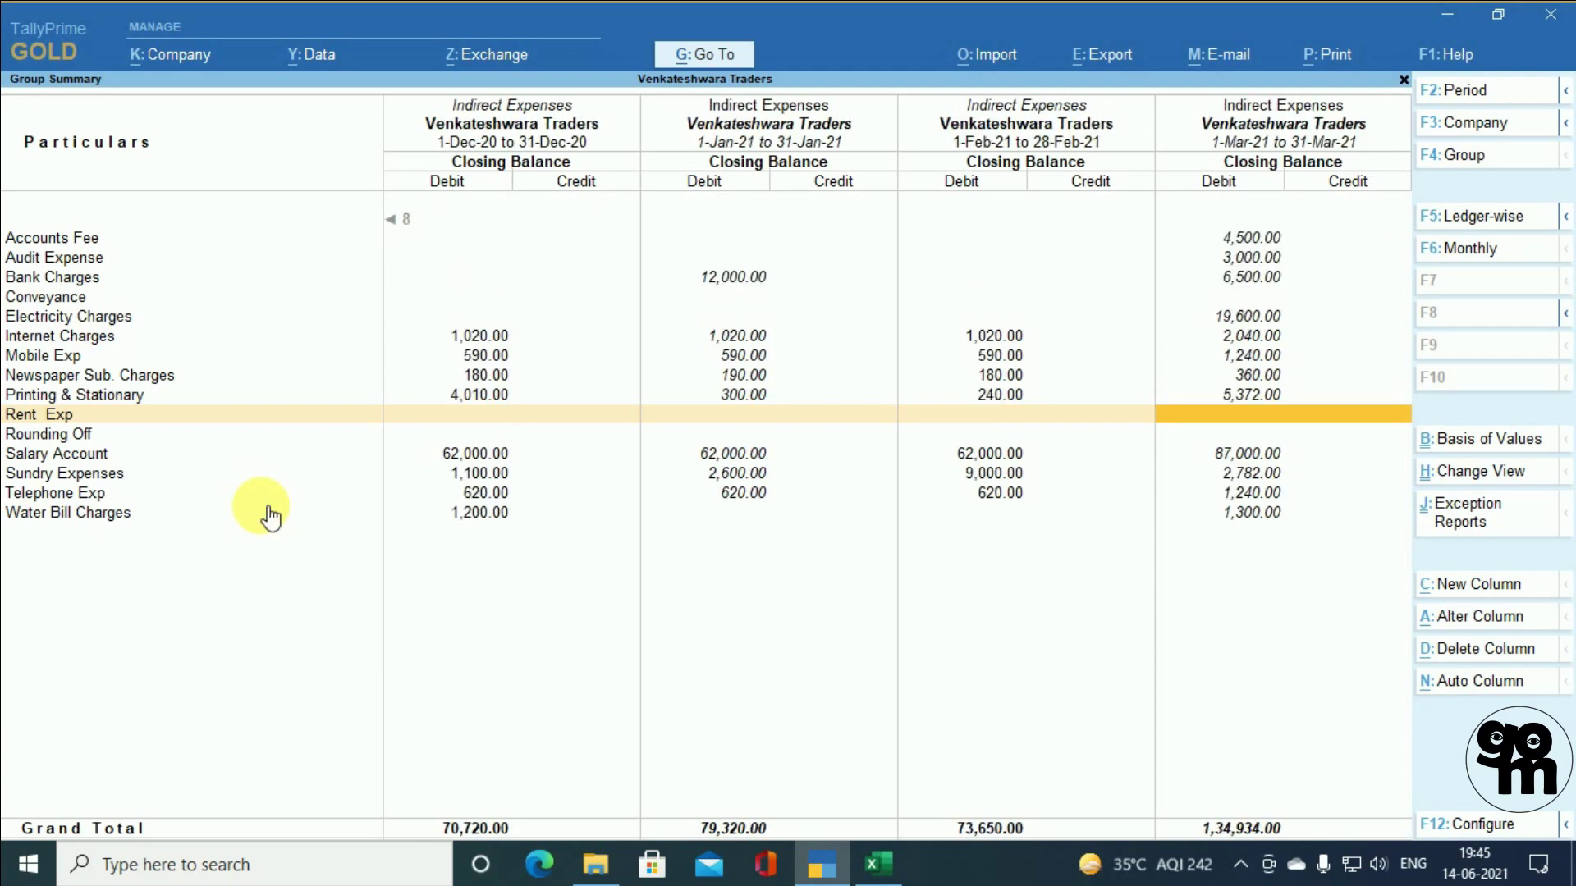
- Trace the Rent Exp row back from March 2021 to the earlier months of the Indirect Expenses summary
key(Left)
key(Left)
key(Left)
key(Left)
key(Left)
key(Left)
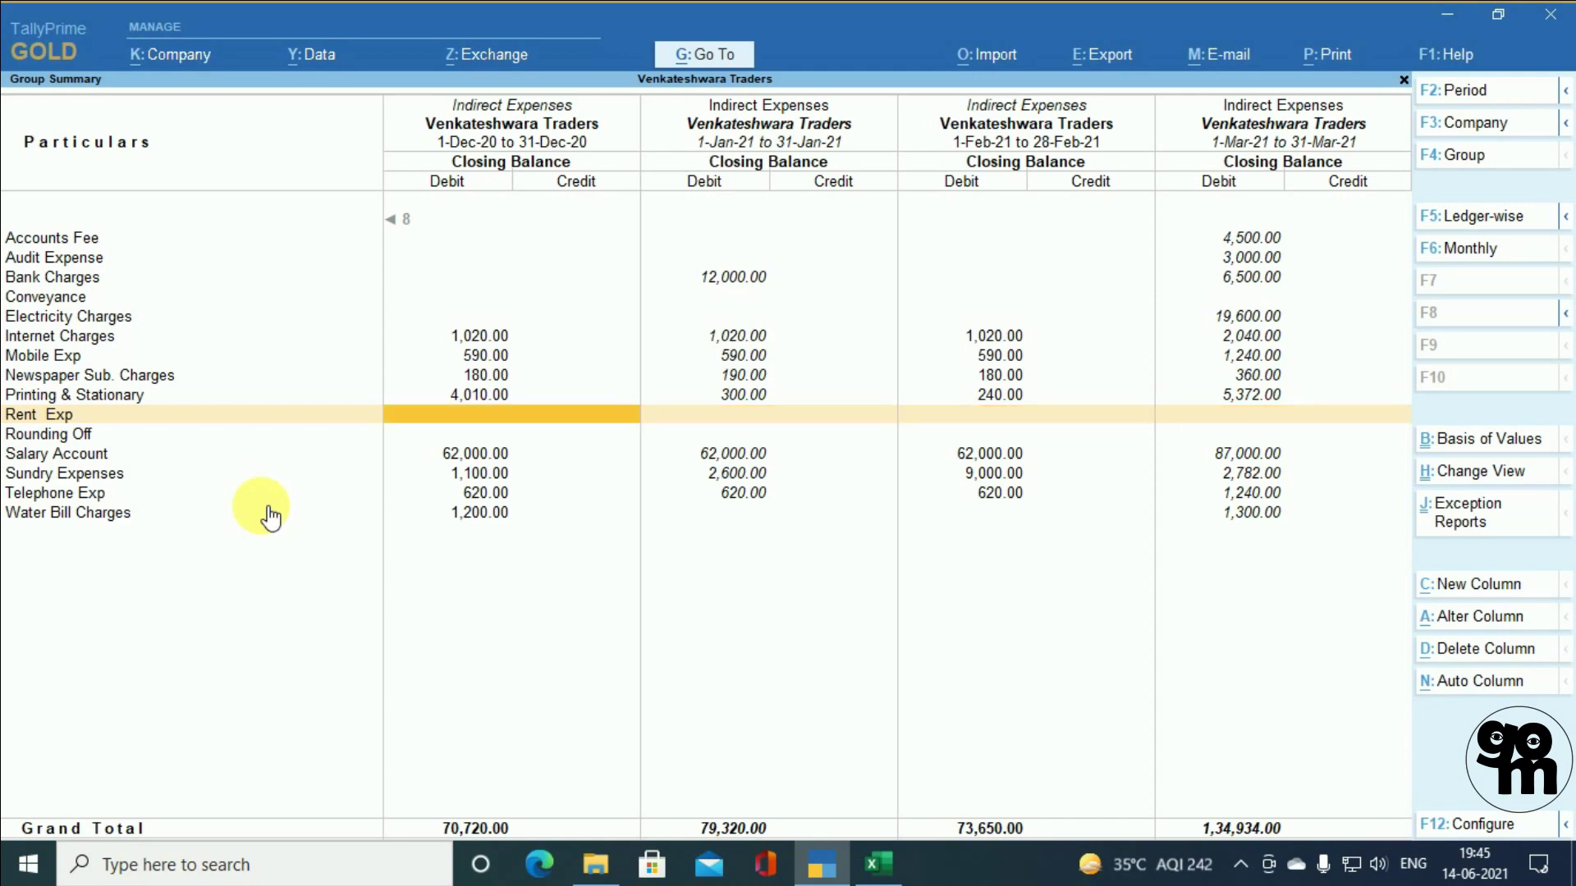
key(Left)
key(Left)
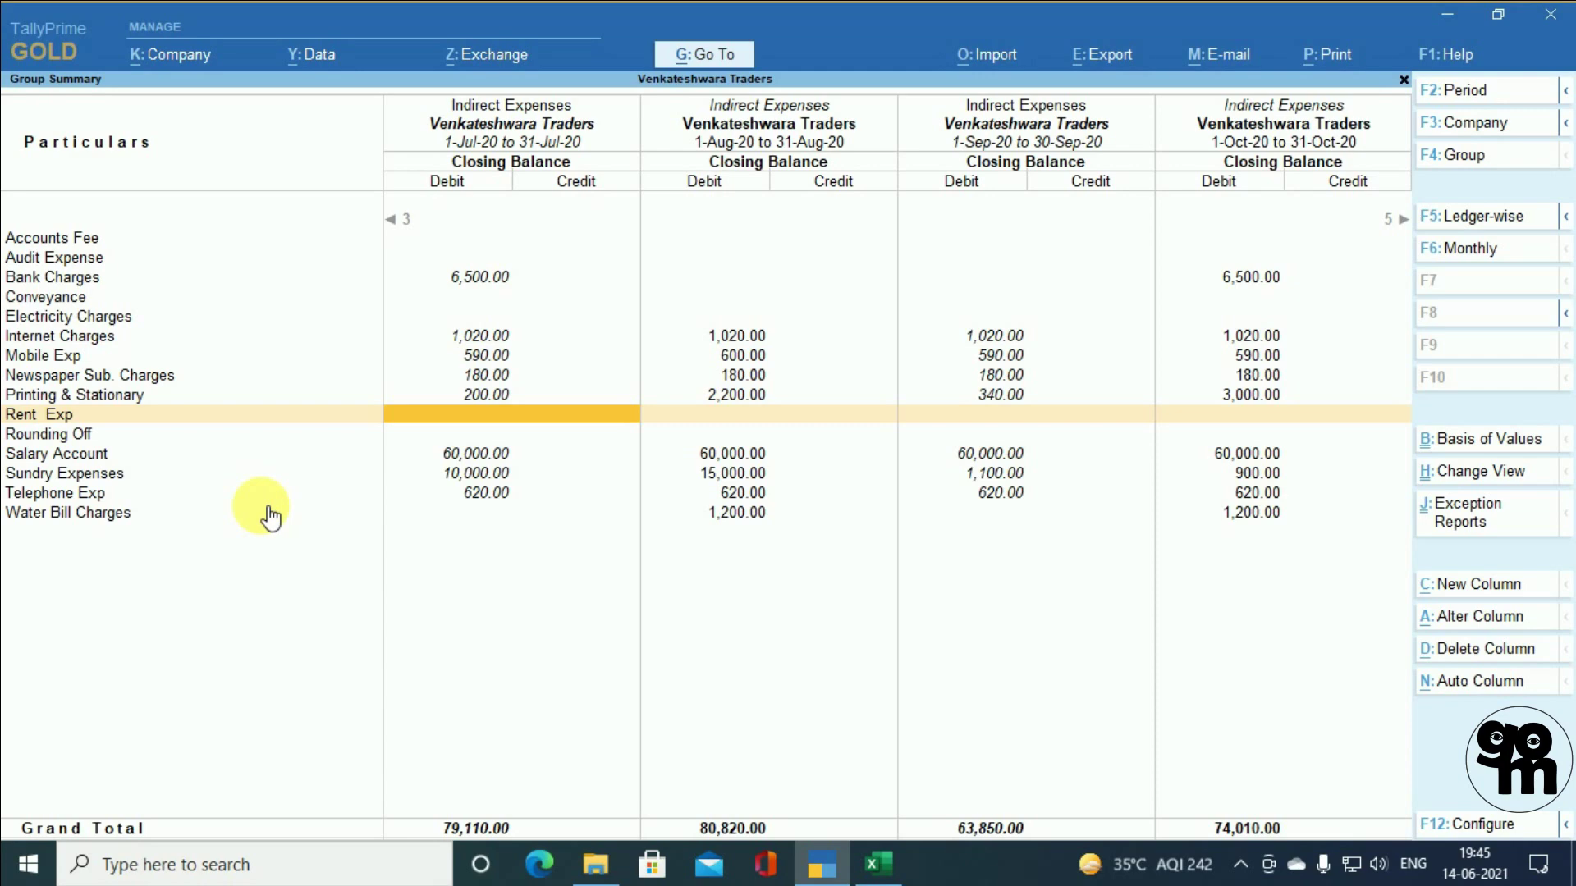
- Leave the Indirect Expenses summary and bring up the list of ledgers for master alteration
key(Escape)
key(Escape)
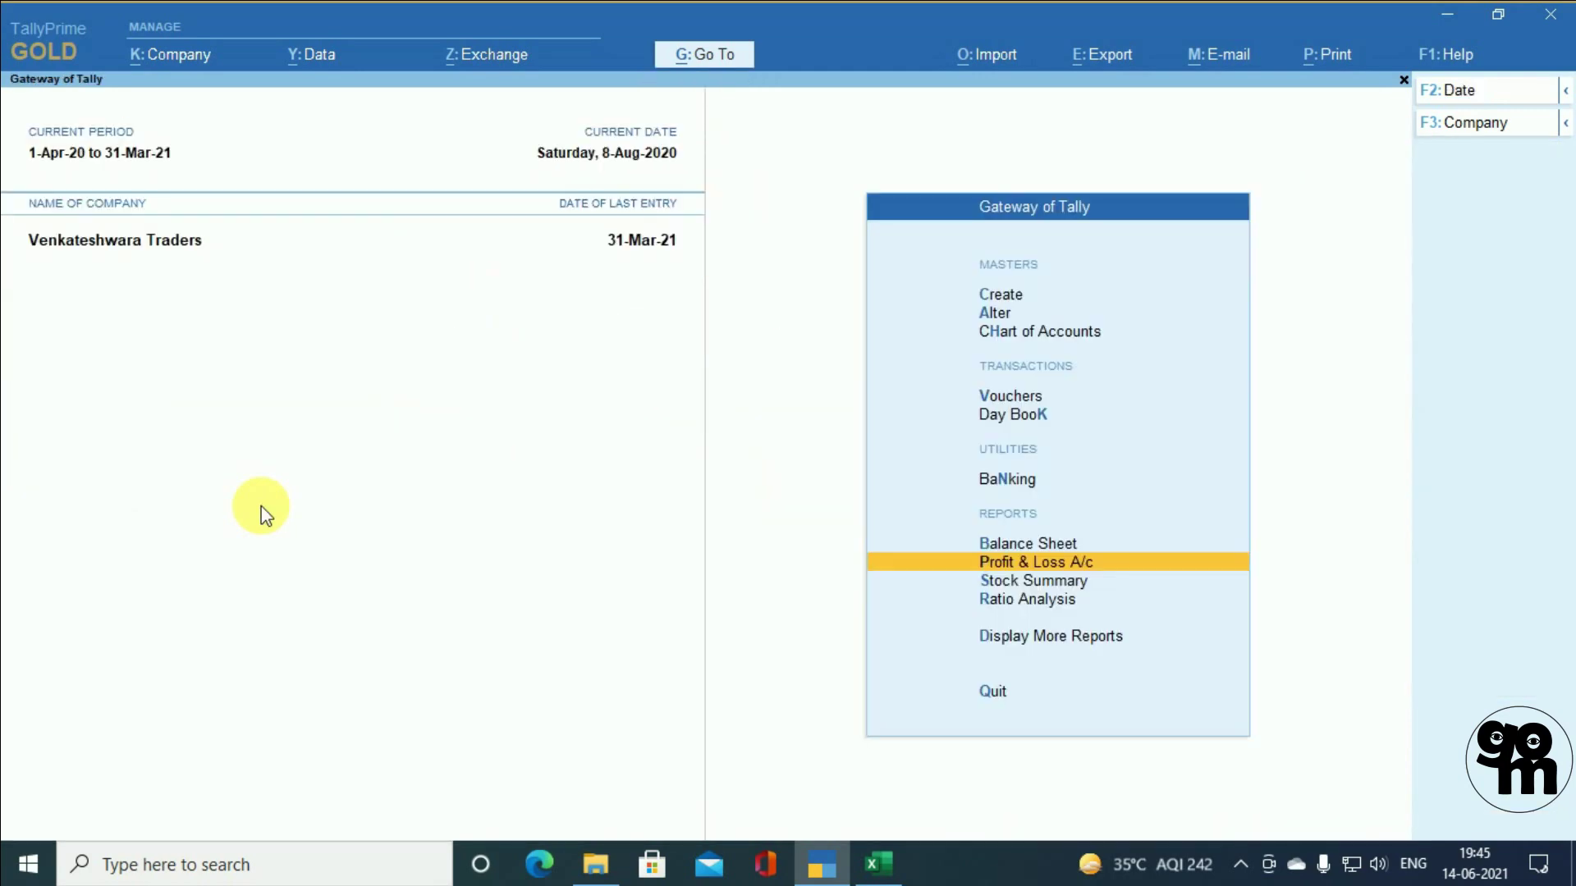
key(Up)
key(Up)
key(Up)
key(Up)
key(Up)
key(Up)
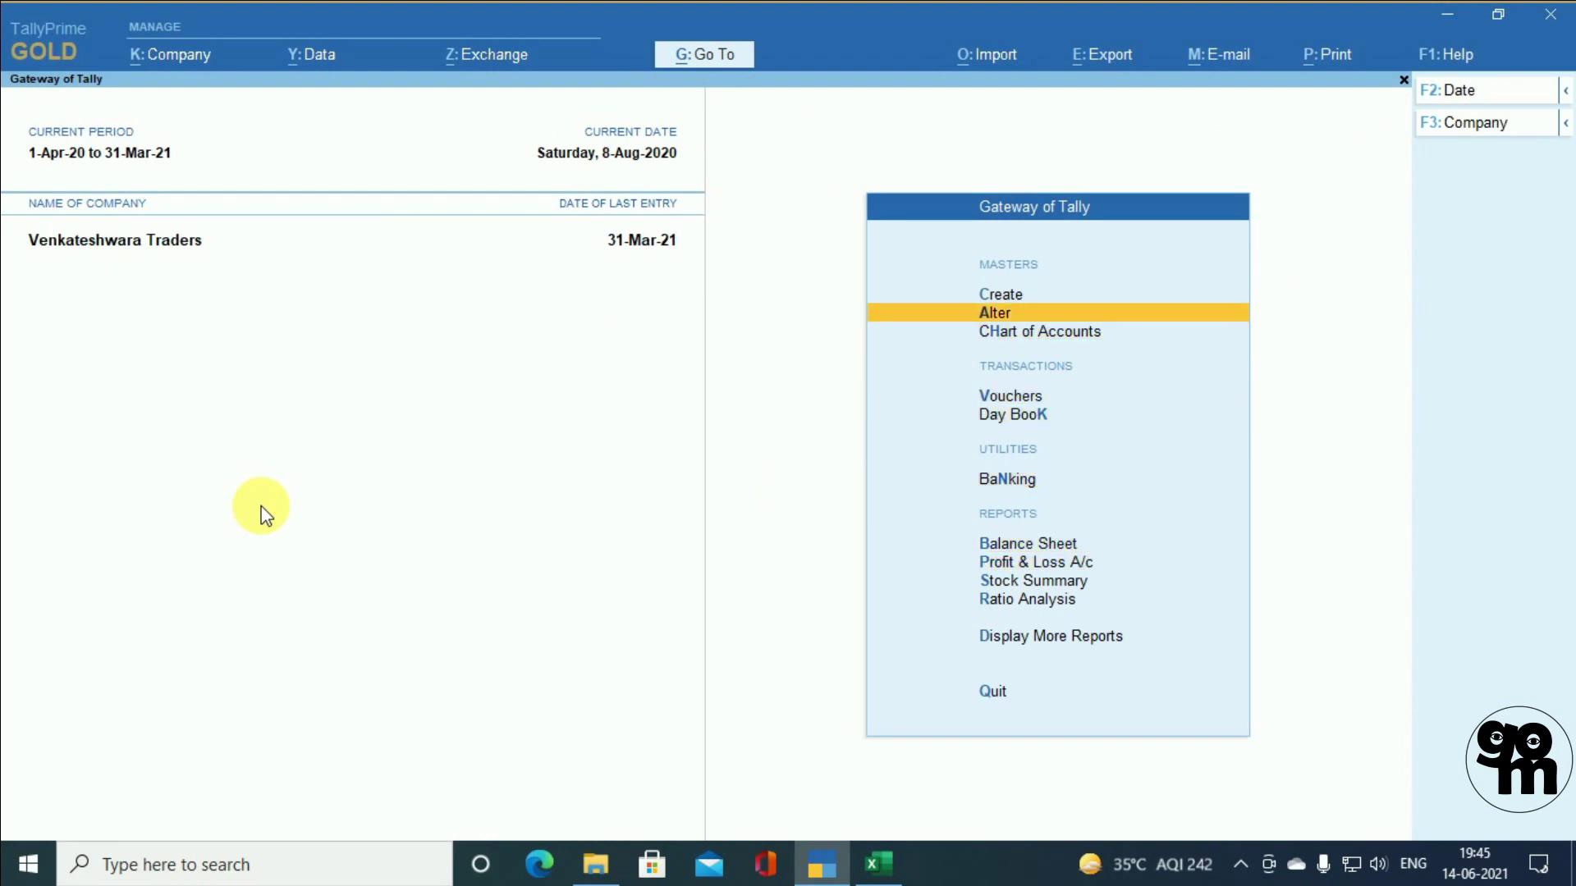
key(Return)
text(Le)
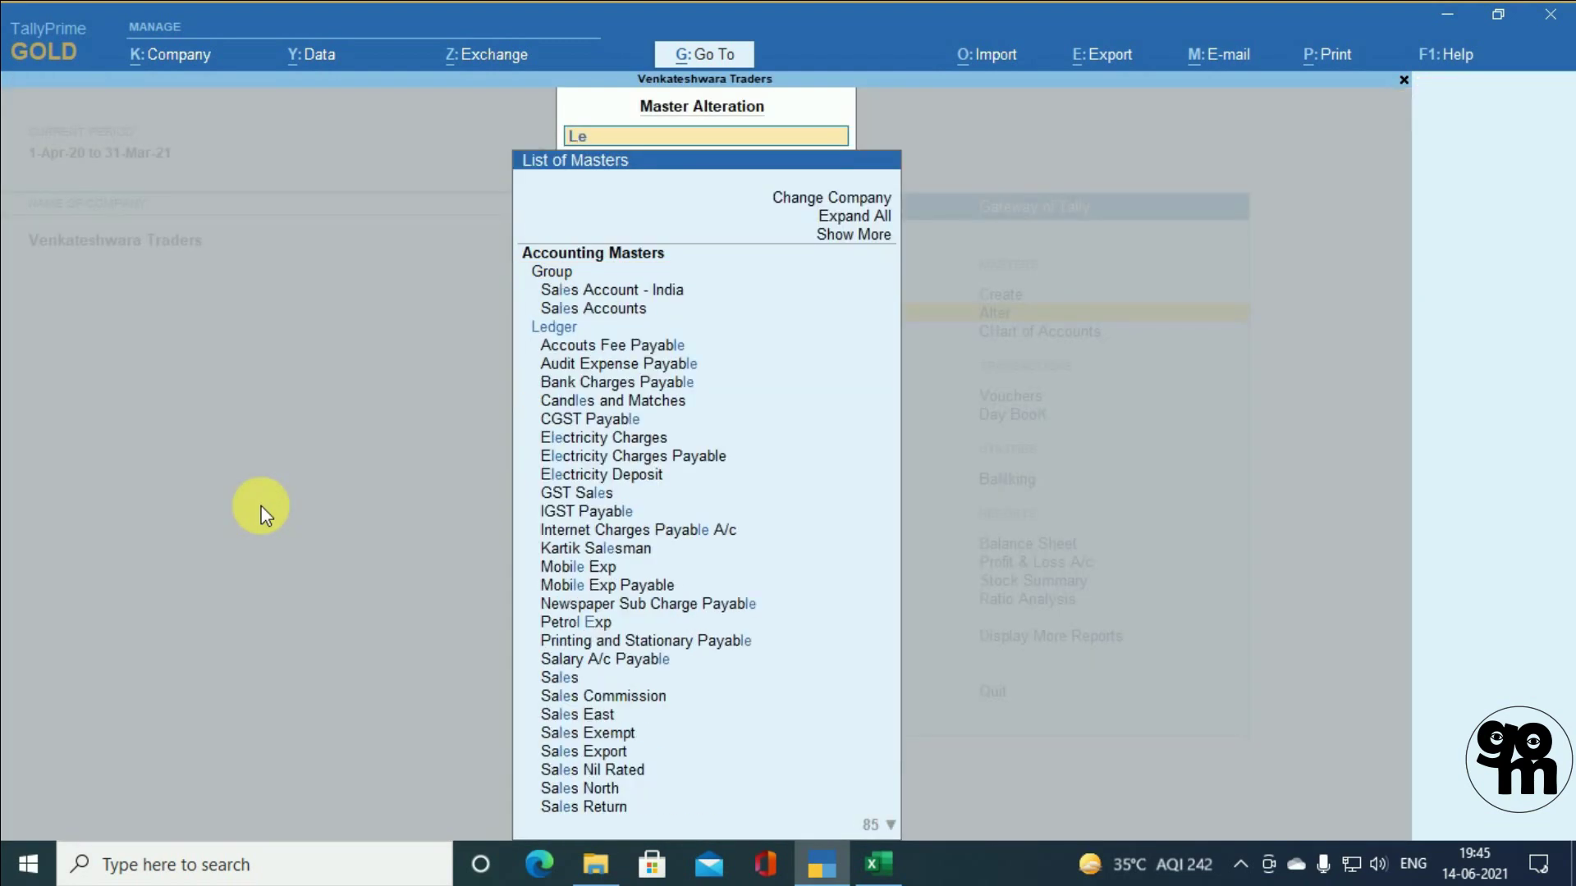
key(Return)
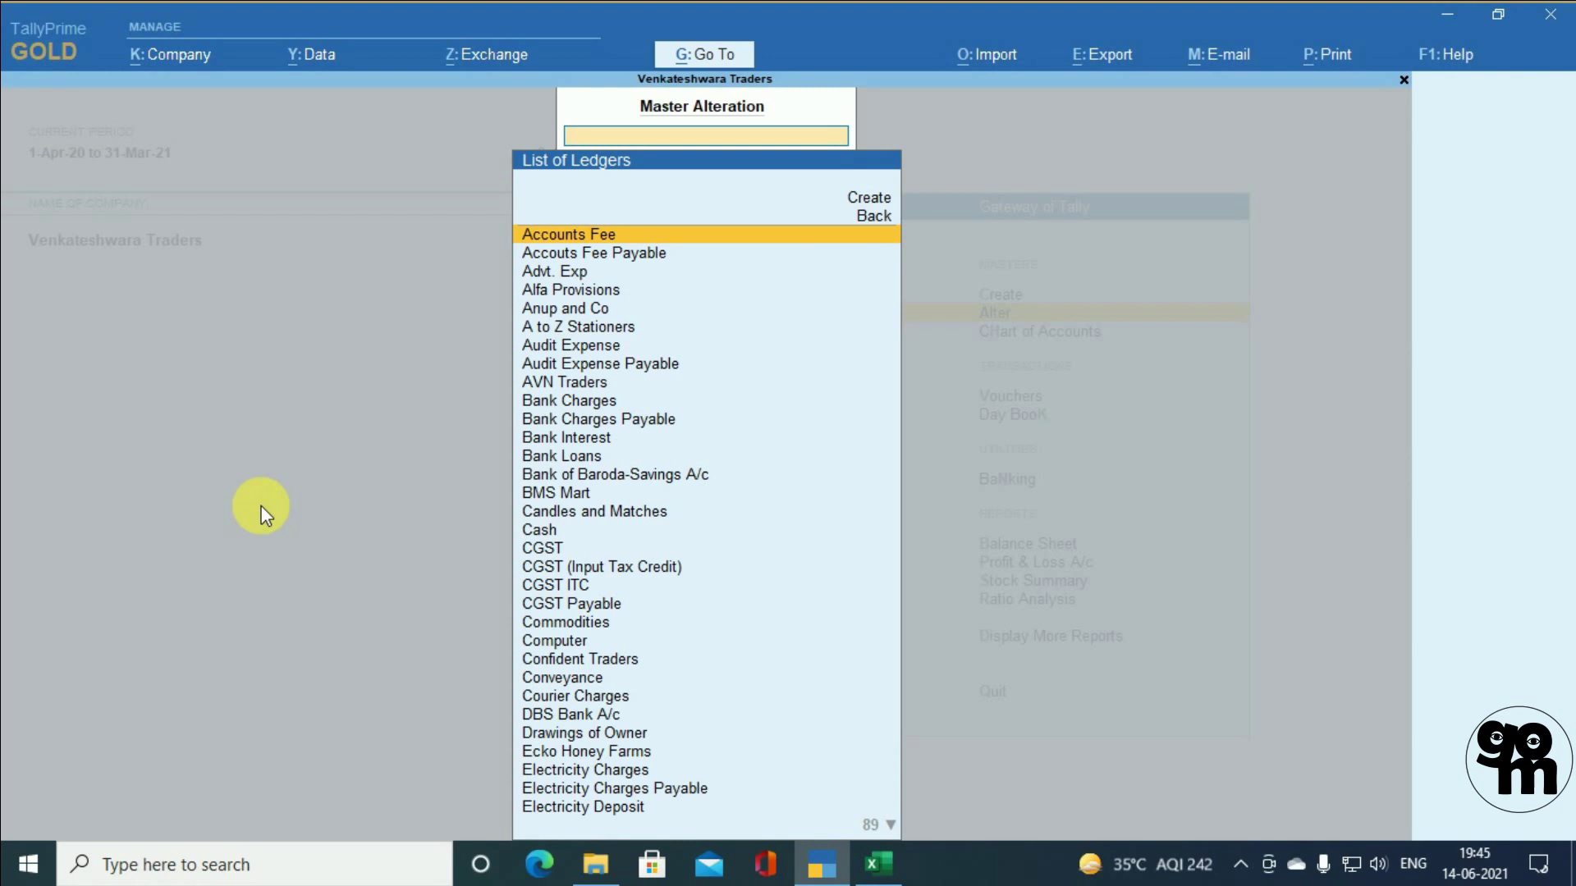
- Find the rent-related ledgers and open the Rent Exp ledger to check its group and opening balance
text(Re)
key(Down)
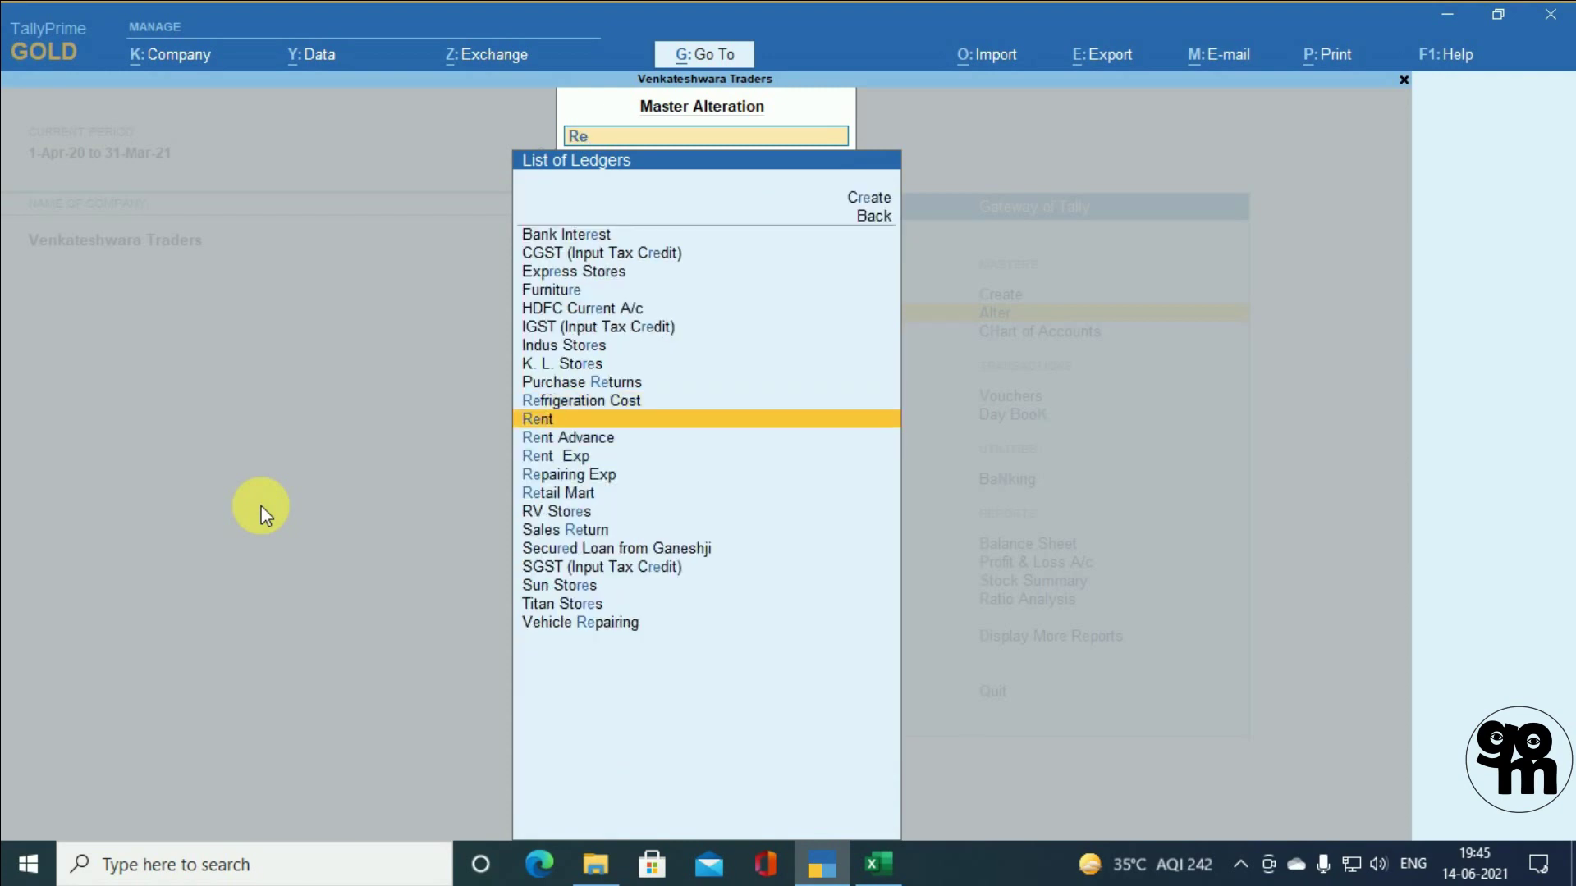
key(Down)
key(Down)
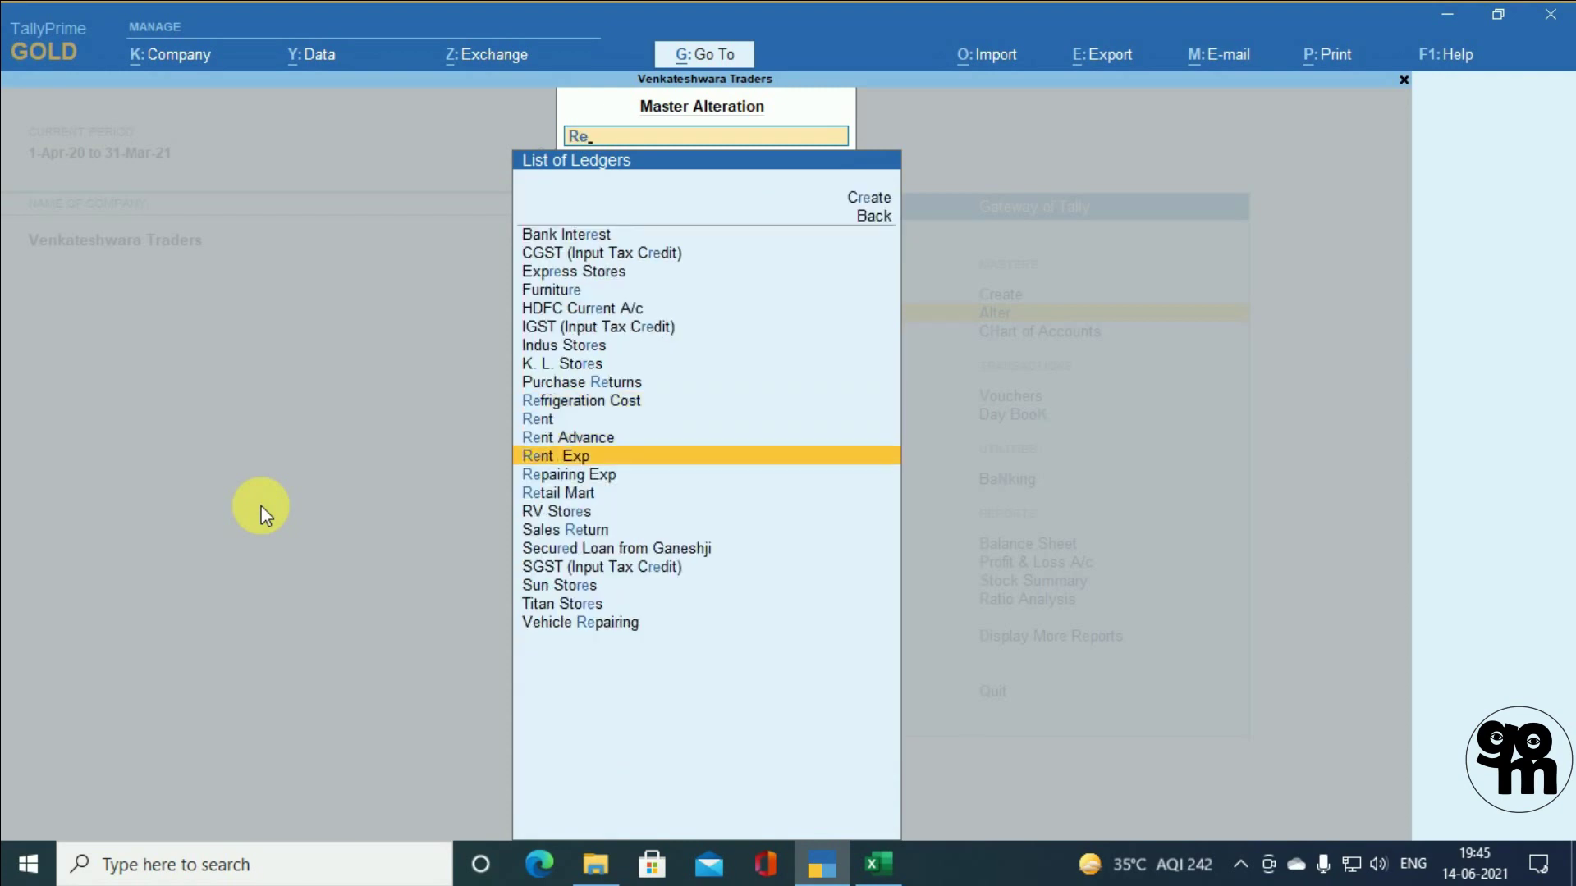
key(Up)
key(Up)
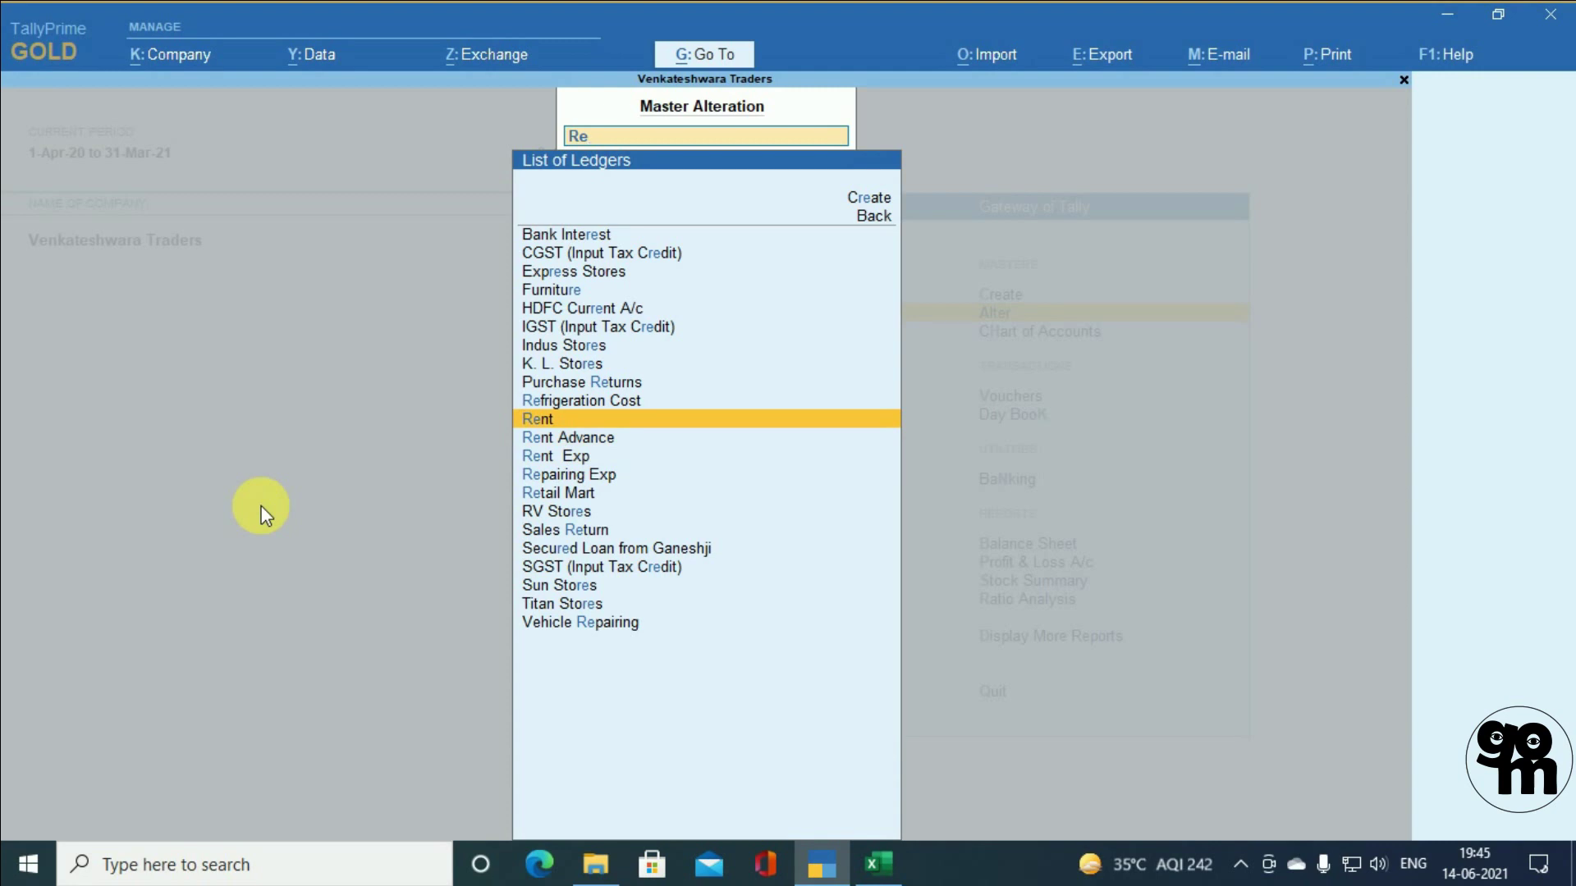
key(Down)
key(Down)
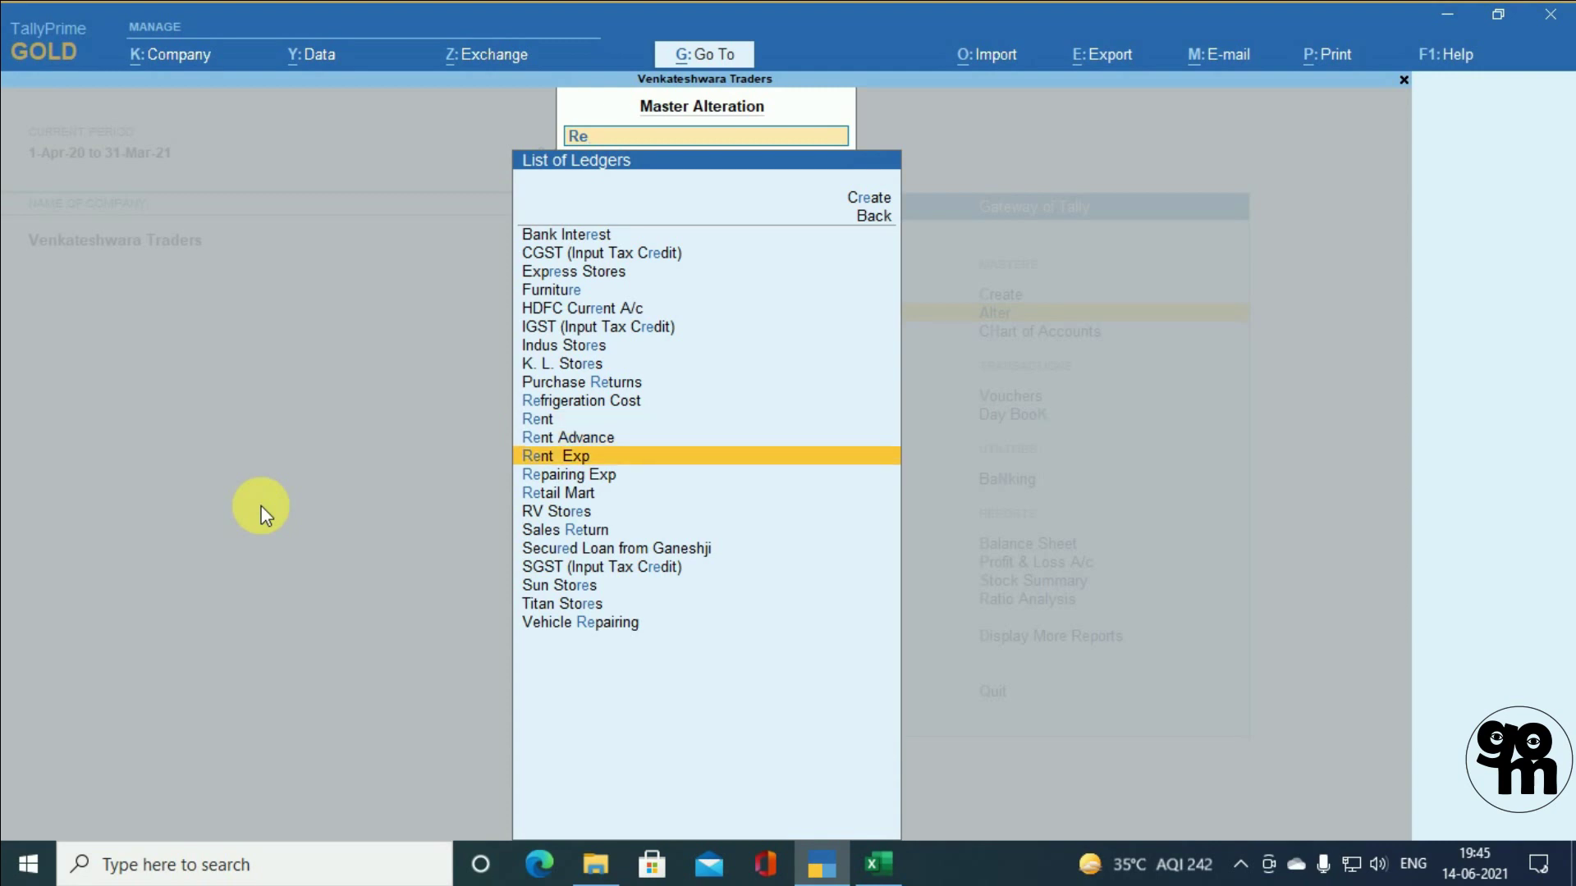
key(Return)
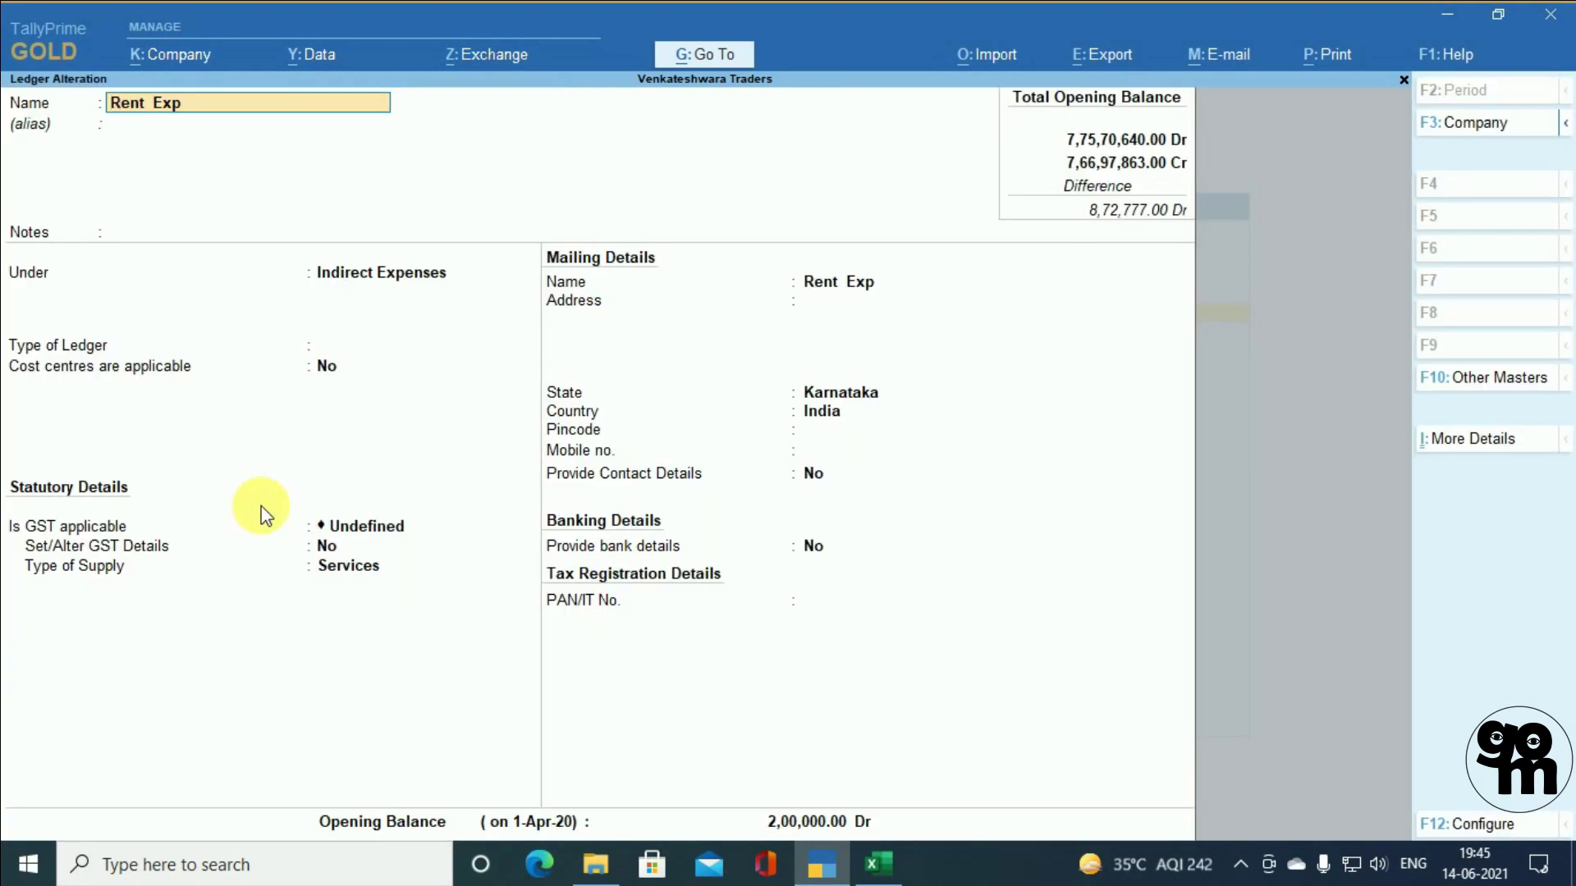
- Close Rent Exp and open the Rent ledger to check its group, leaving it unaltered
key(BackSpace)
key(Escape)
key(Up)
key(Up)
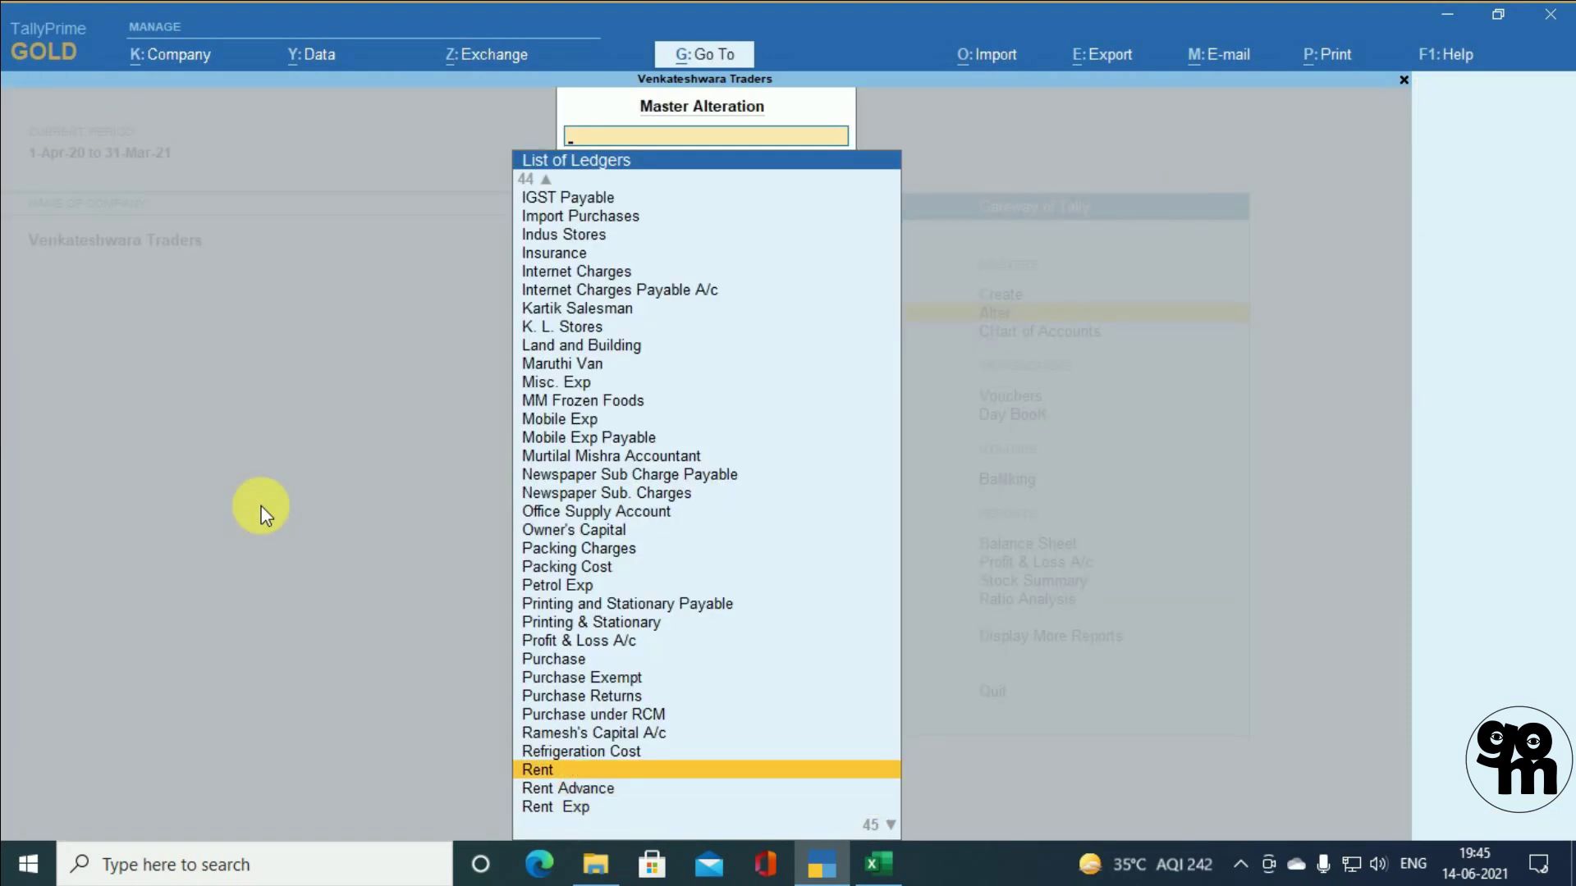
key(Return)
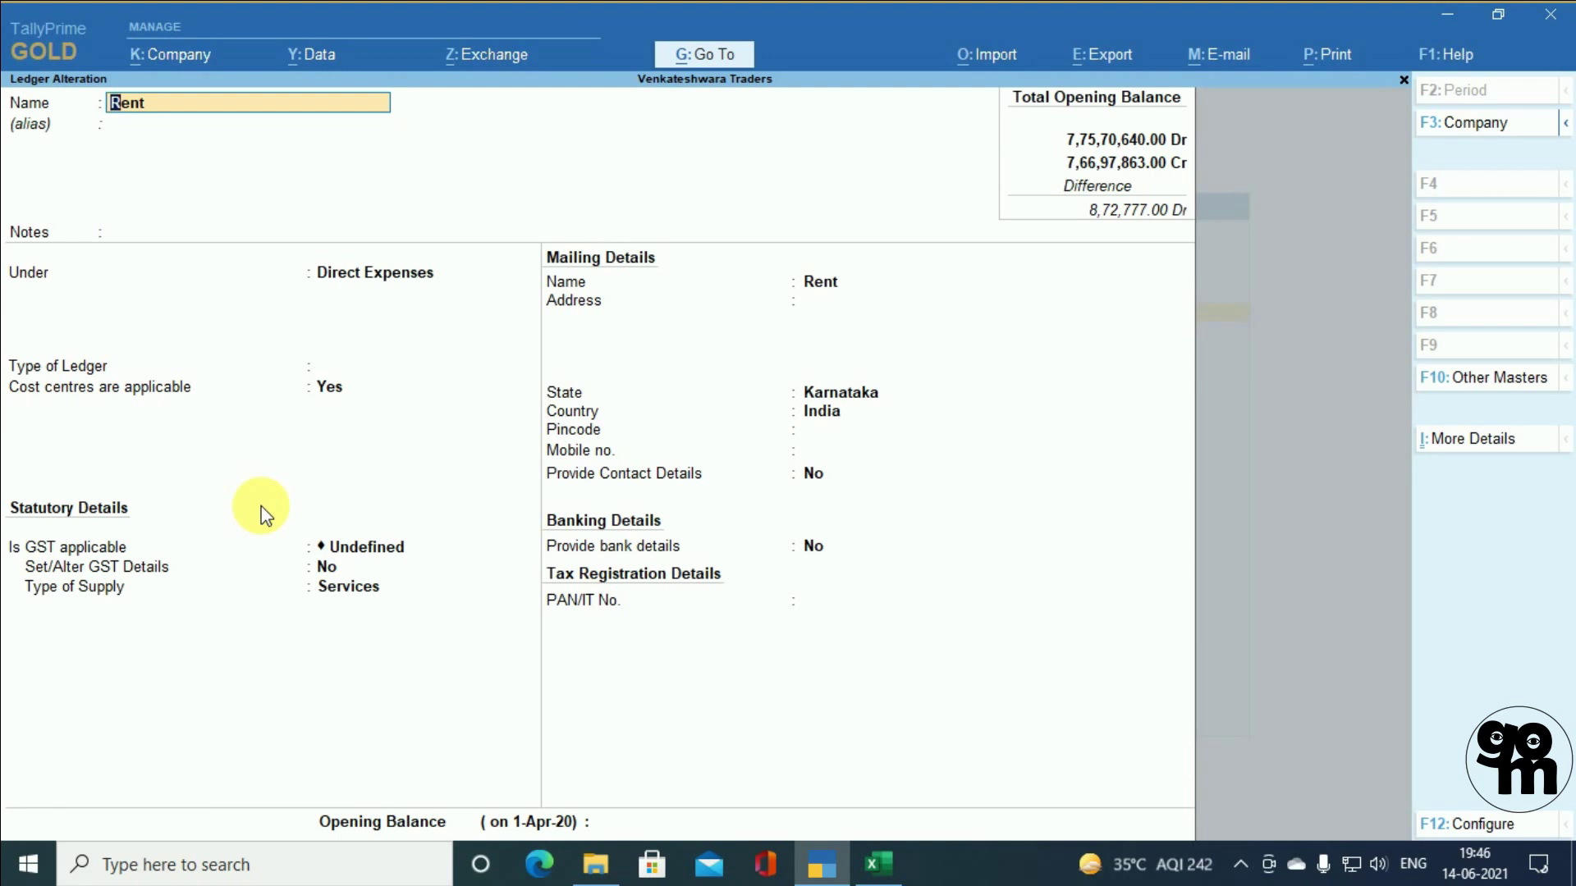
key(BackSpace)
key(Escape)
key(y)
- Compare the rent ledger names, leave master alteration and open the Profit & Loss A/c report
key(Down)
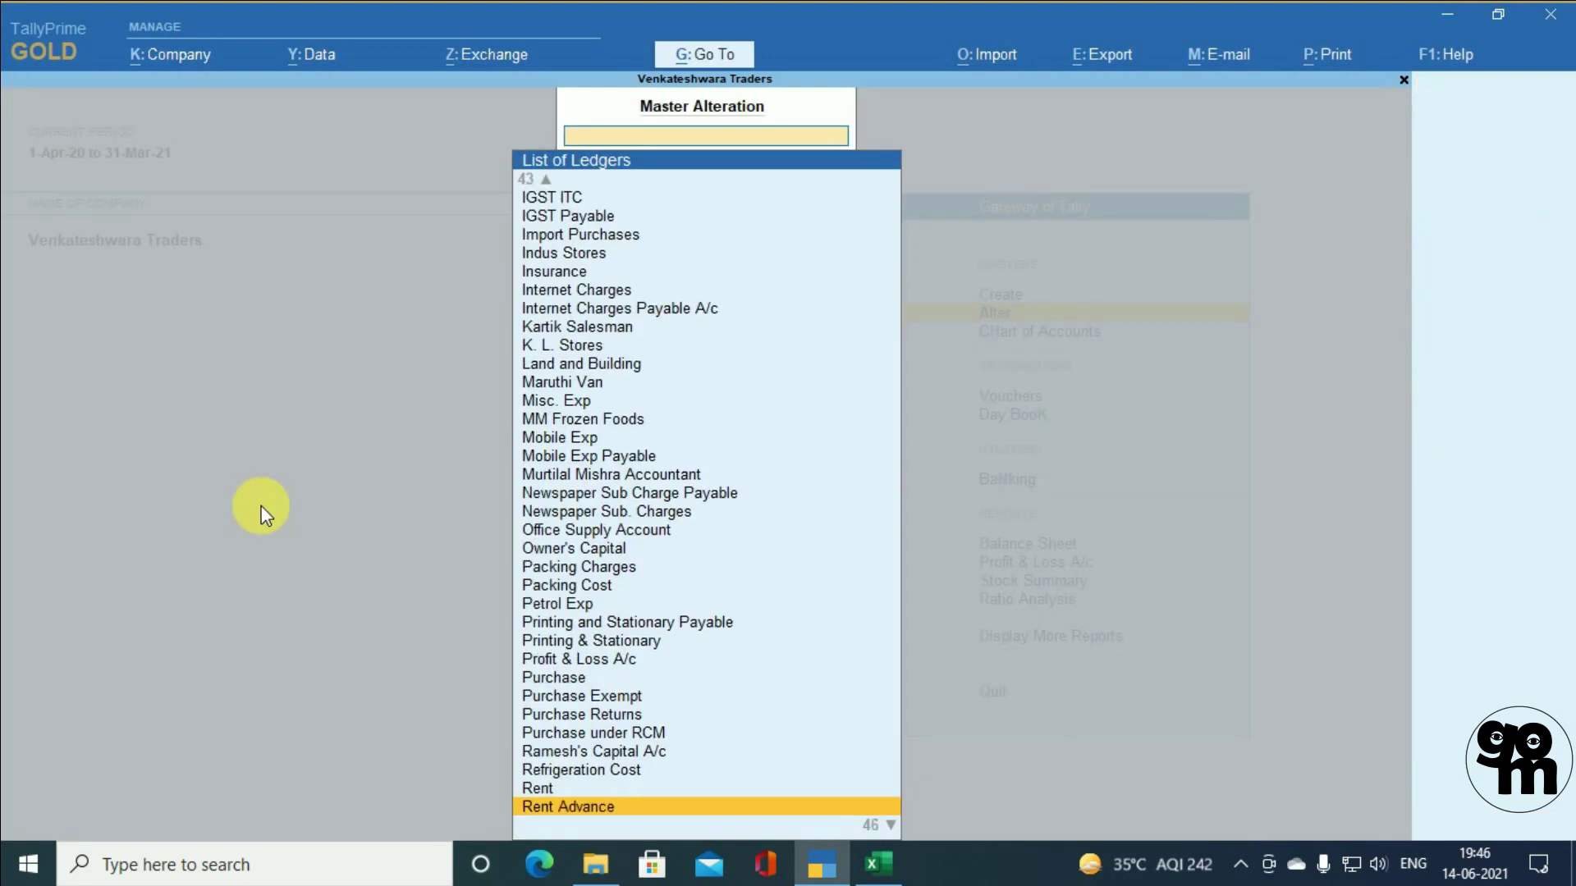
key(Down)
key(Up)
key(Up)
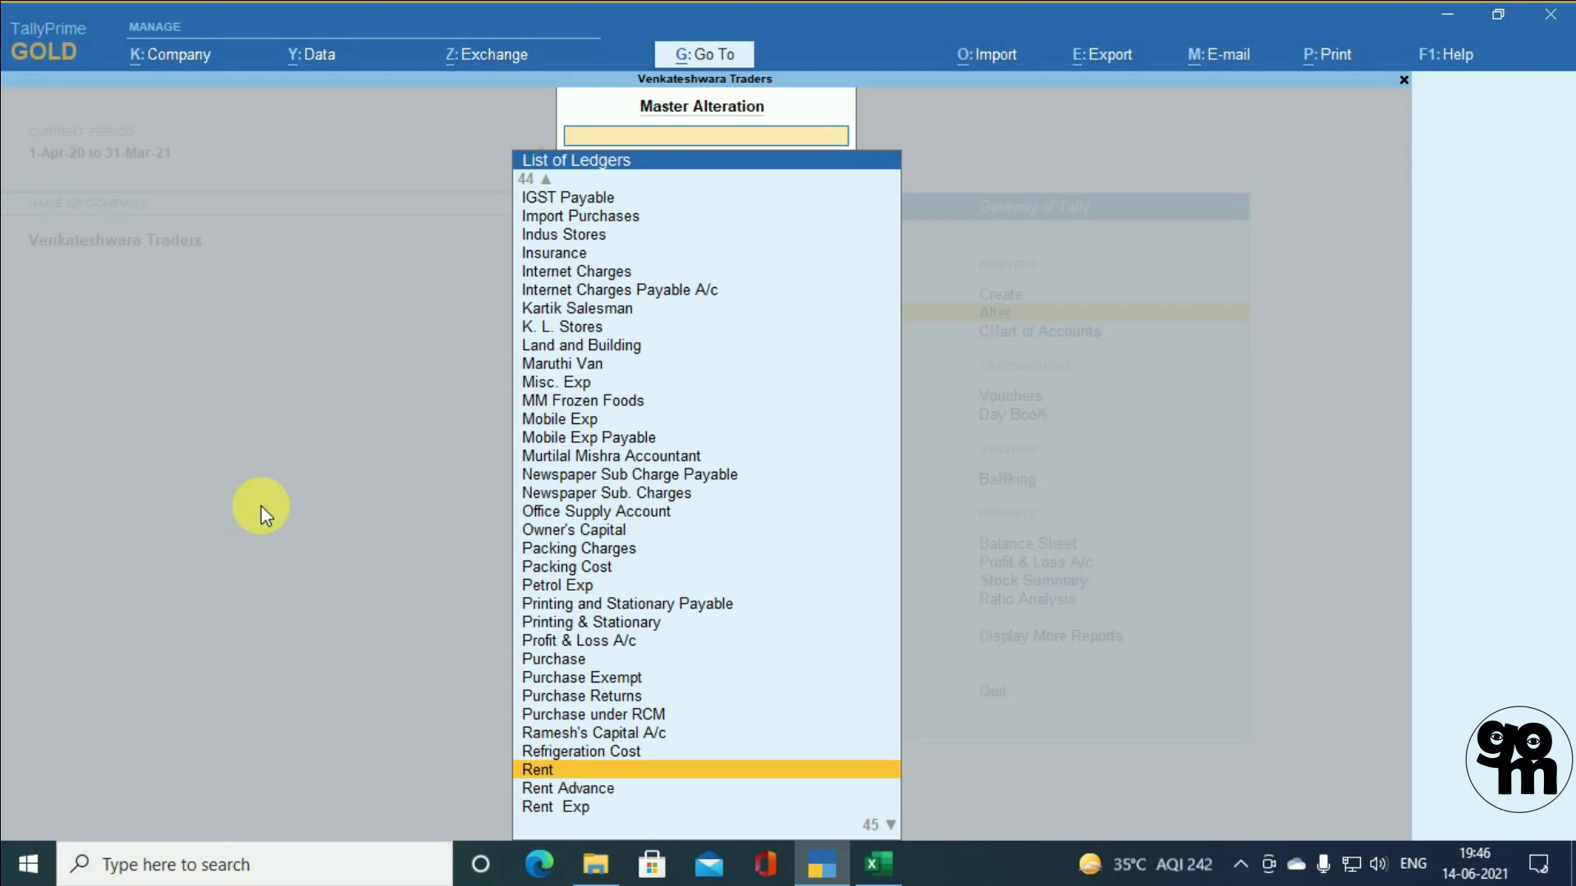
key(Escape)
key(Escape)
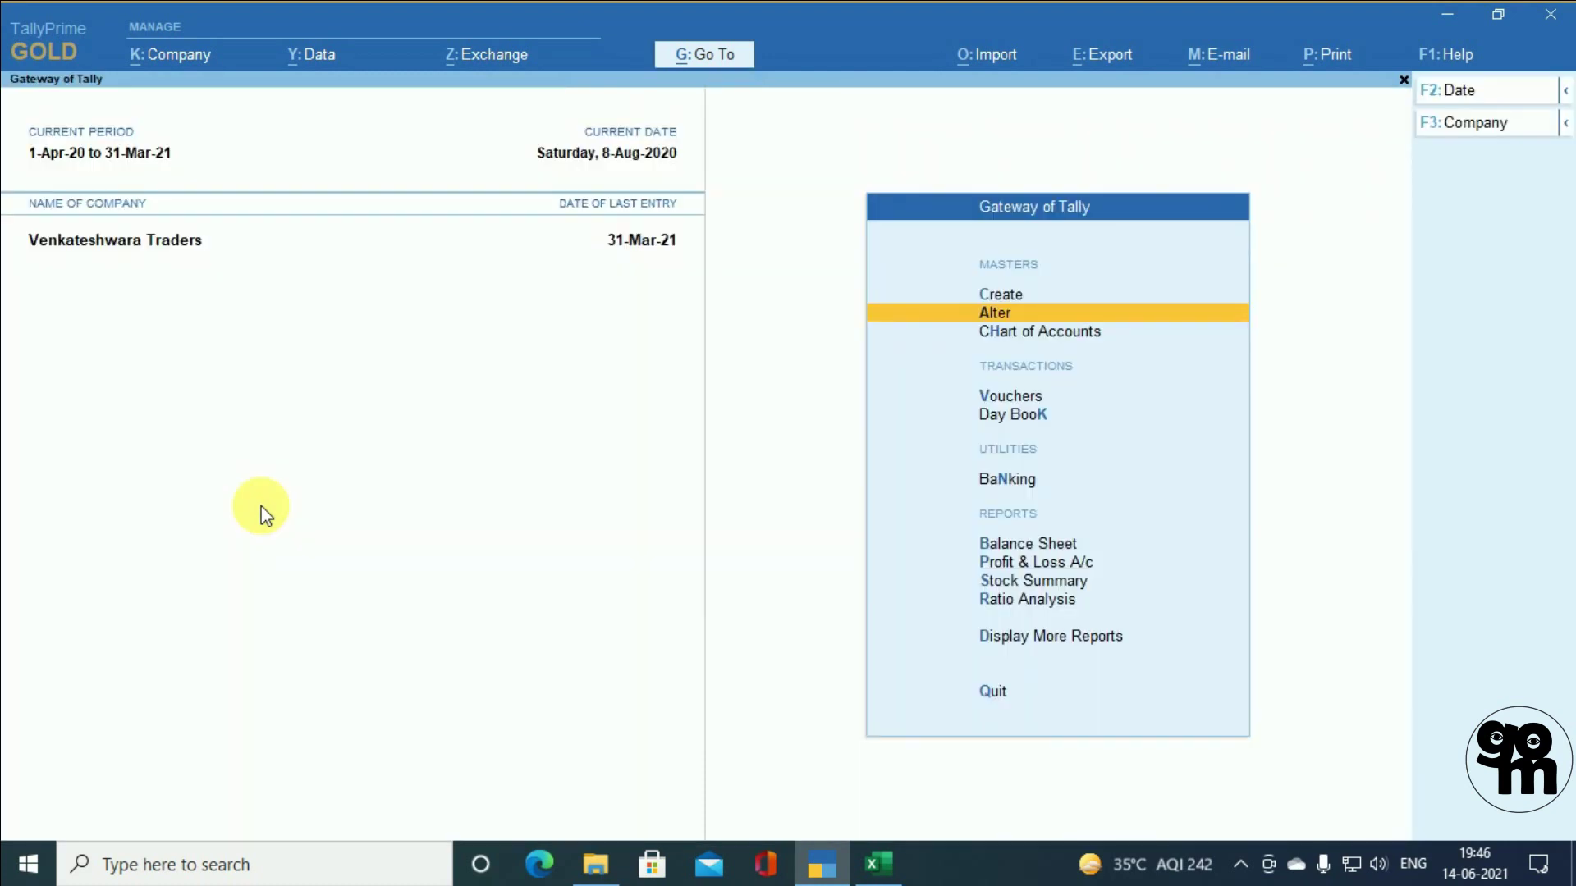
key(Down)
key(Down)
key(Down)
key(Down)
key(Down)
key(Down)
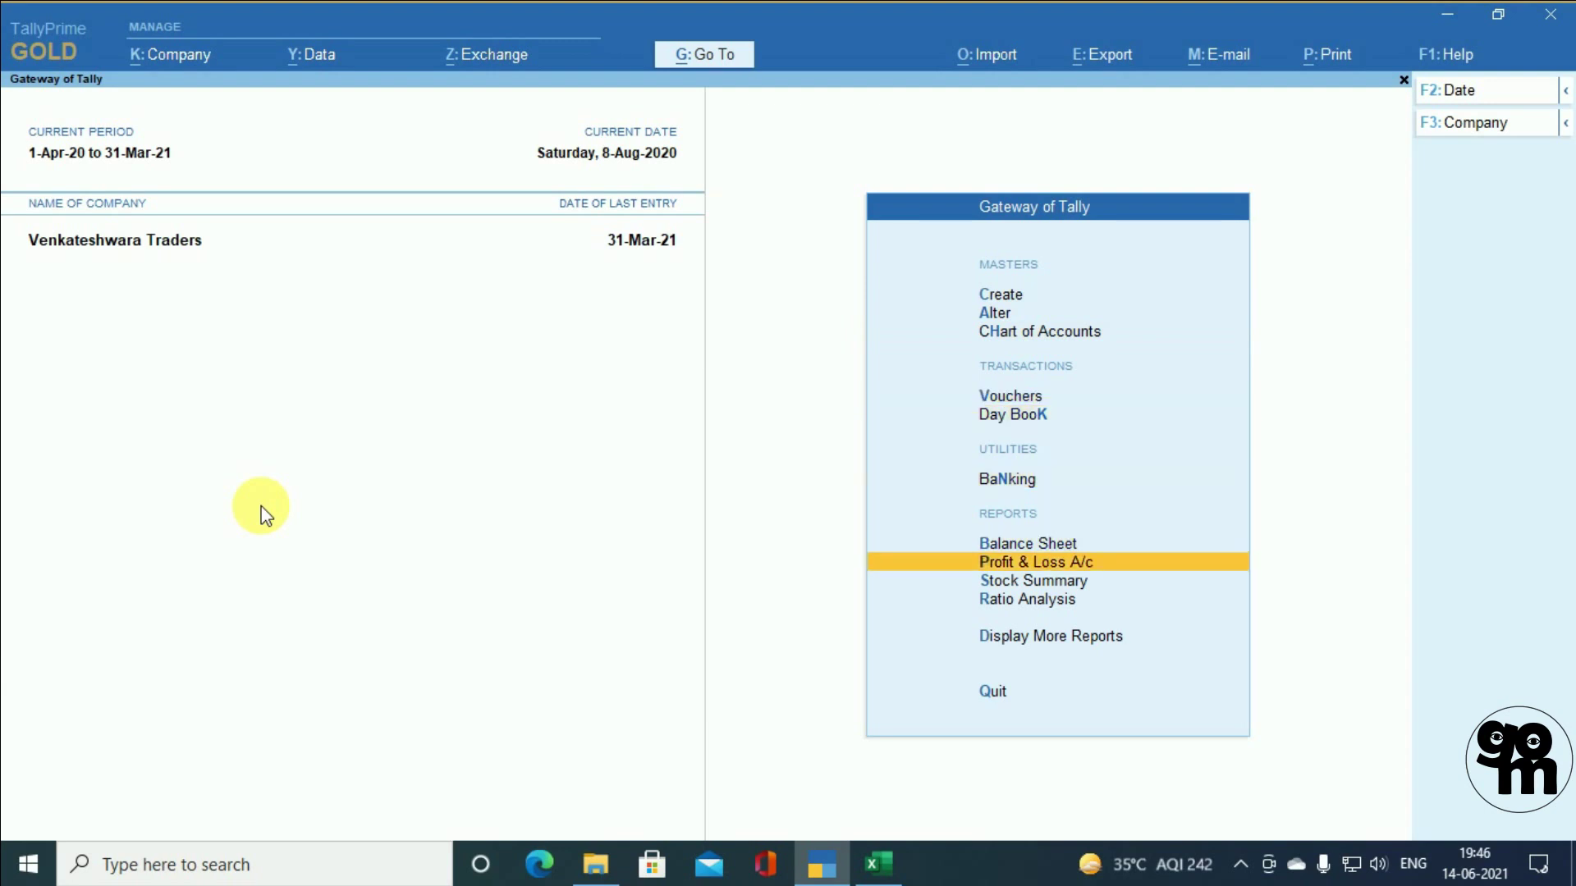
key(Return)
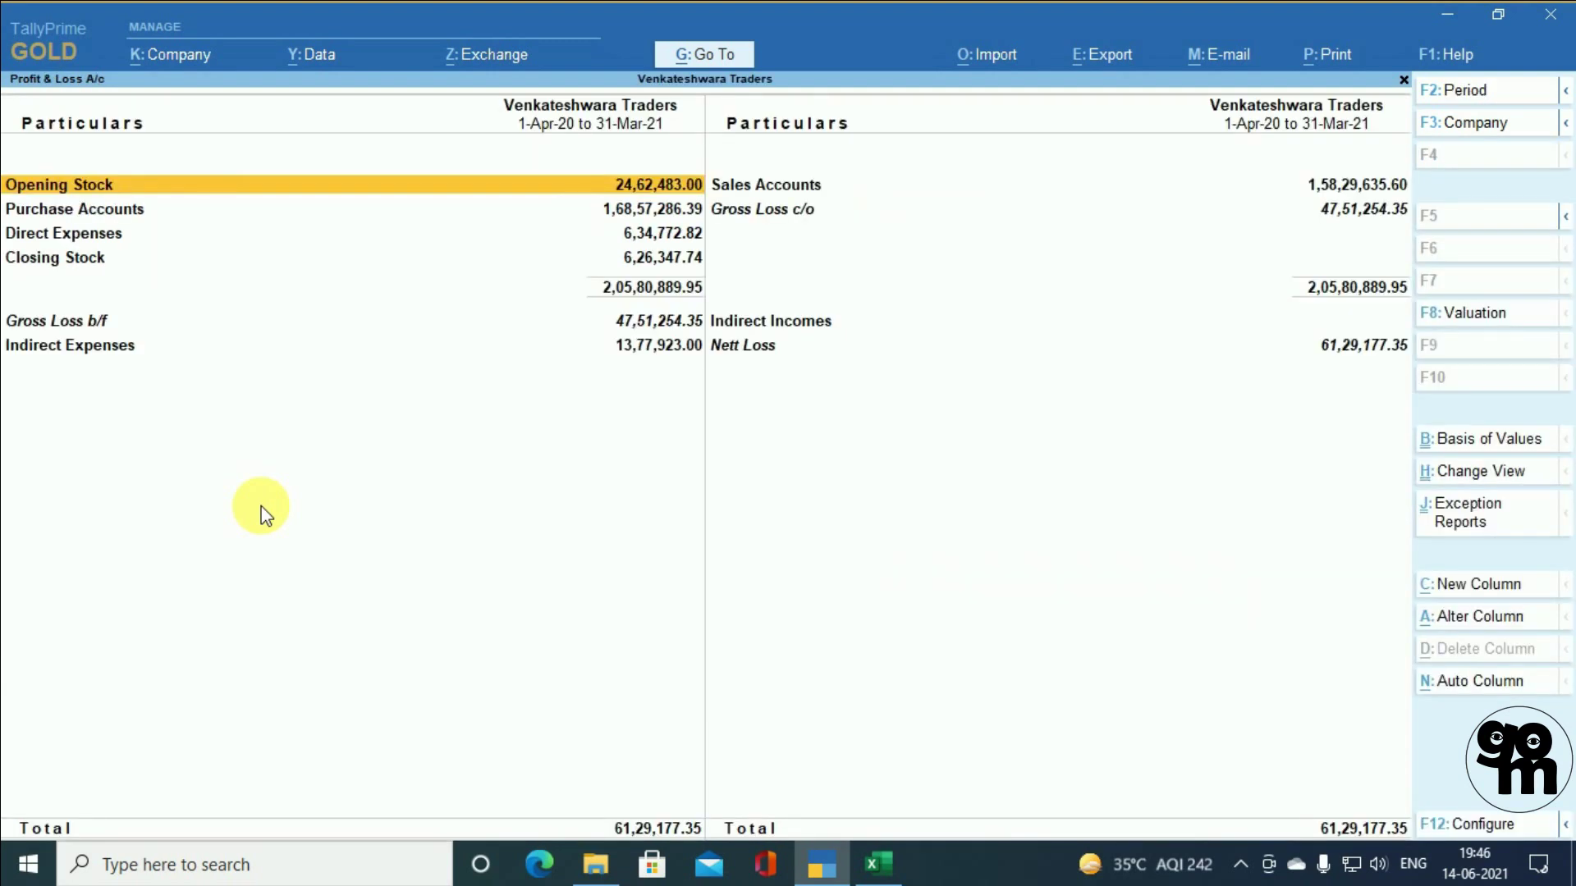
- Open the Direct Expenses group summary and locate the Rent ledger
key(Down)
key(Down)
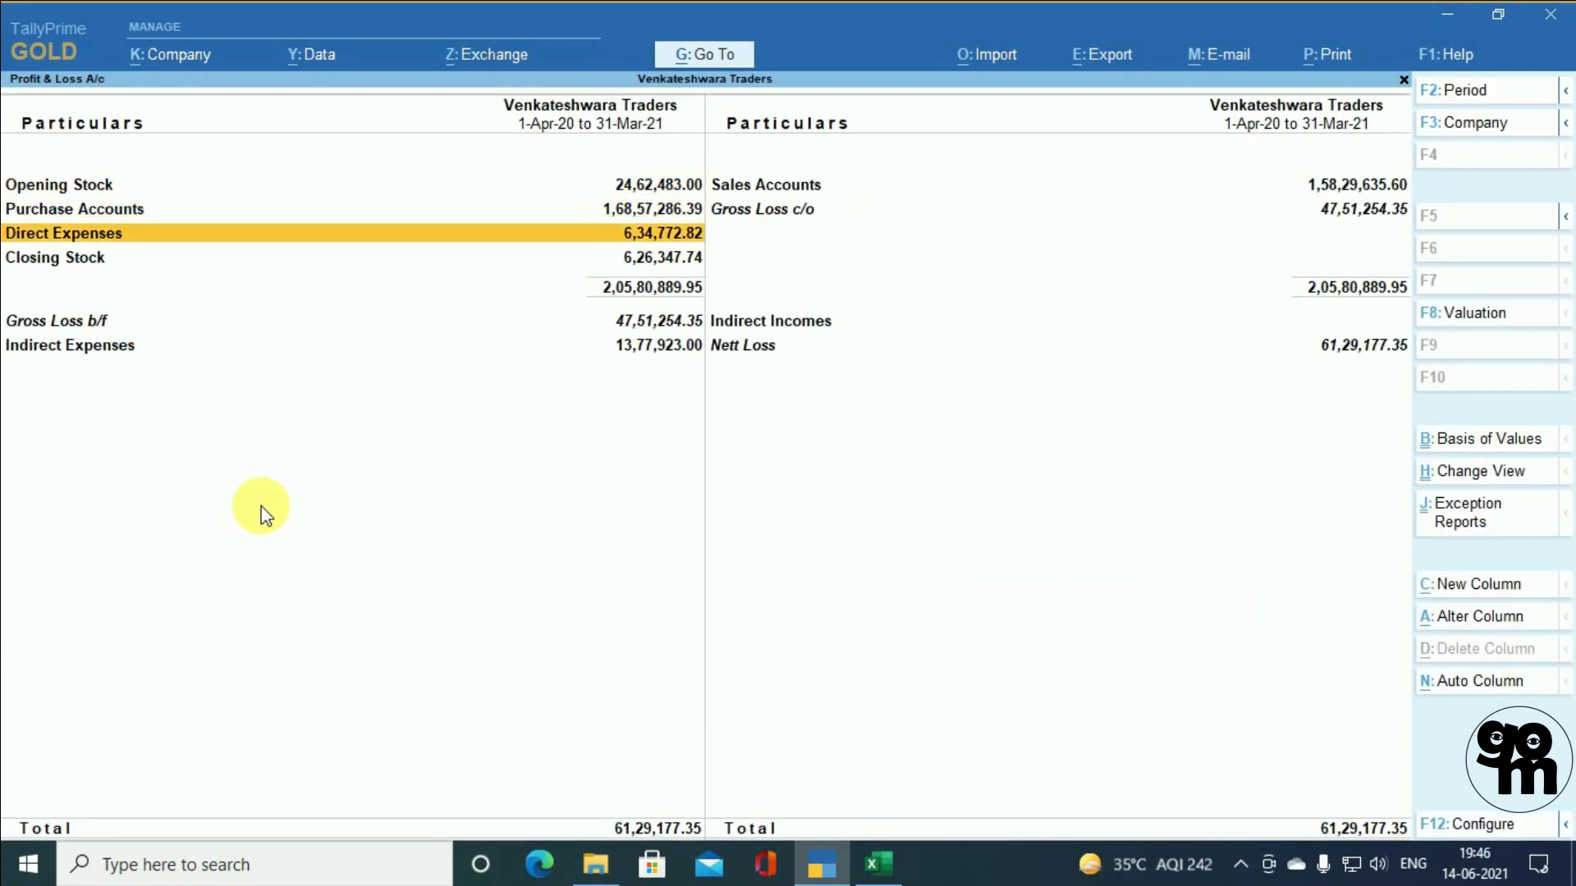
key(Return)
key(Down)
key(Down)
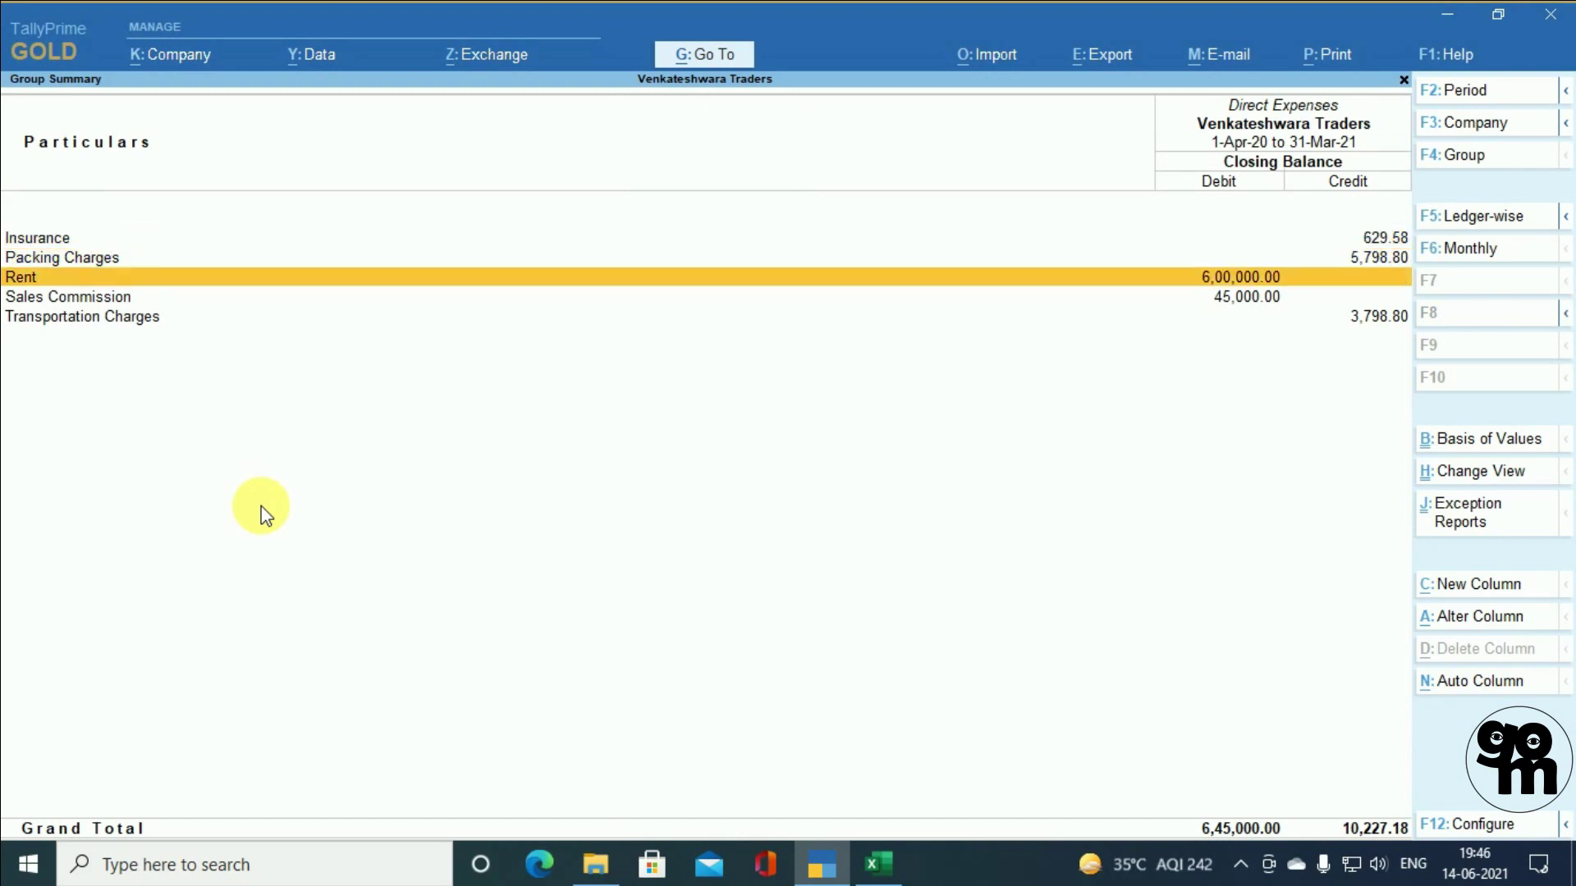
- Split the Direct Expenses summary into automatic monthly columns
key(alt+n)
key(Down)
key(Down)
key(Down)
key(Down)
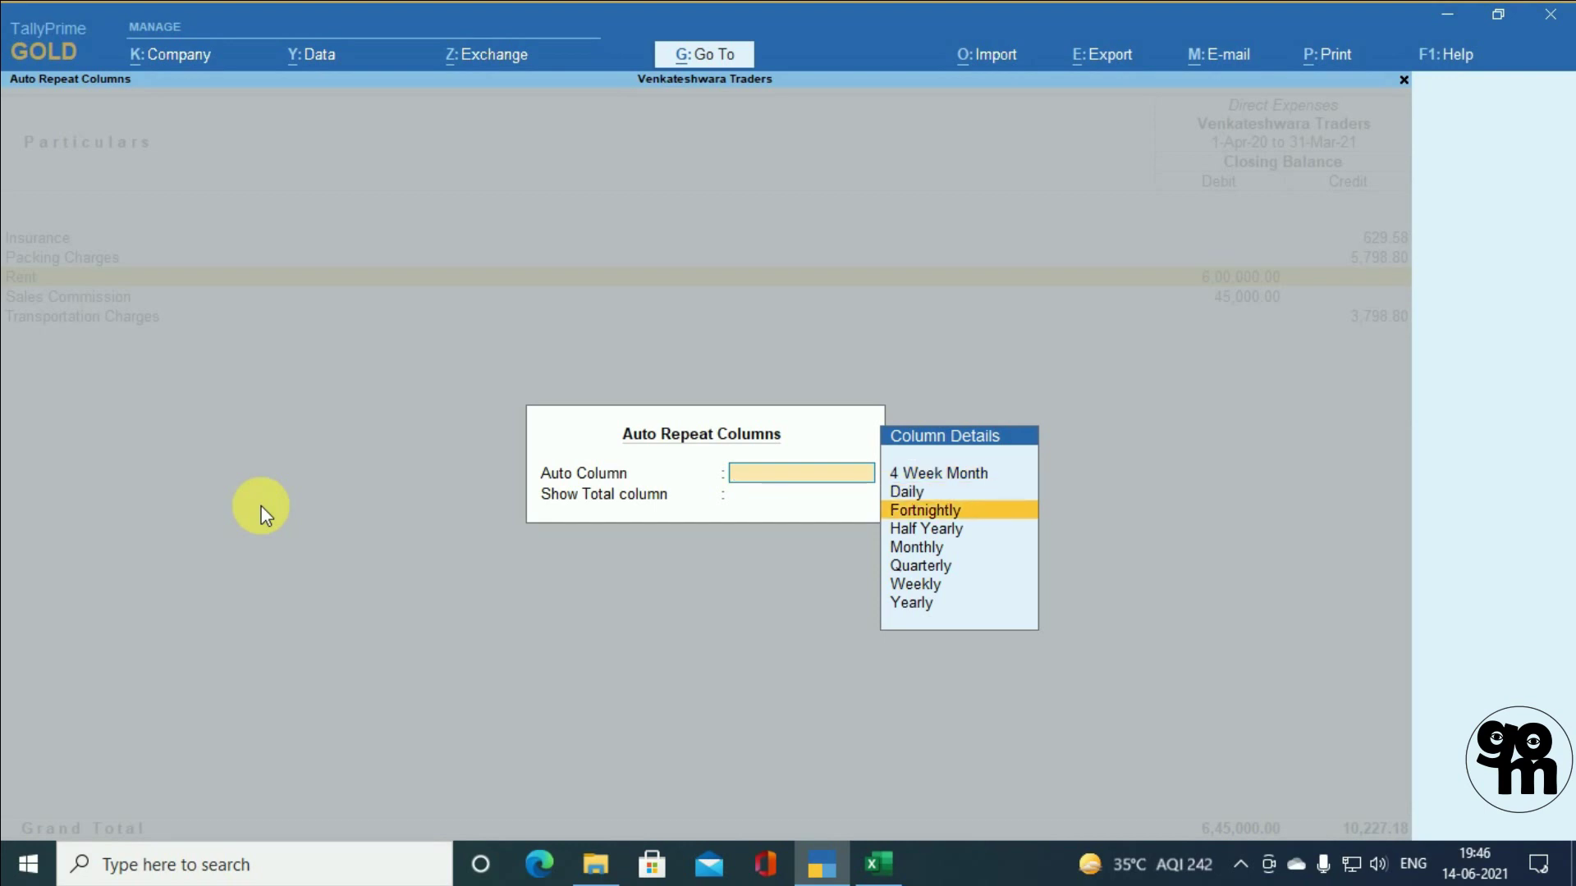
key(Return)
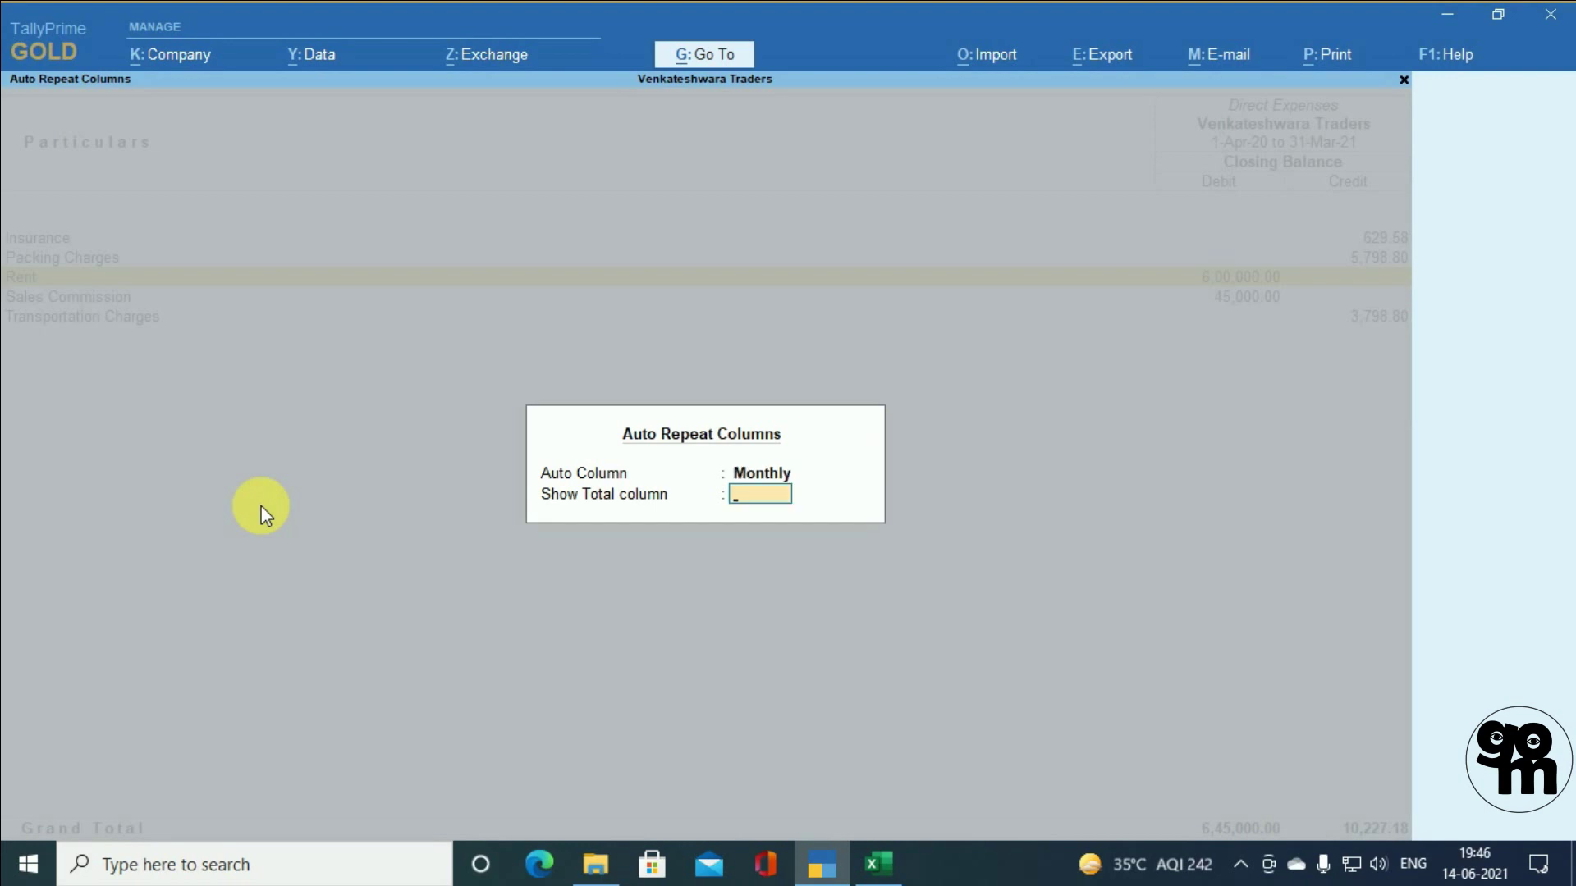
key(Return)
- Check the Rent row under Direct Expenses for each month from April 2020 through March 2021
key(Right)
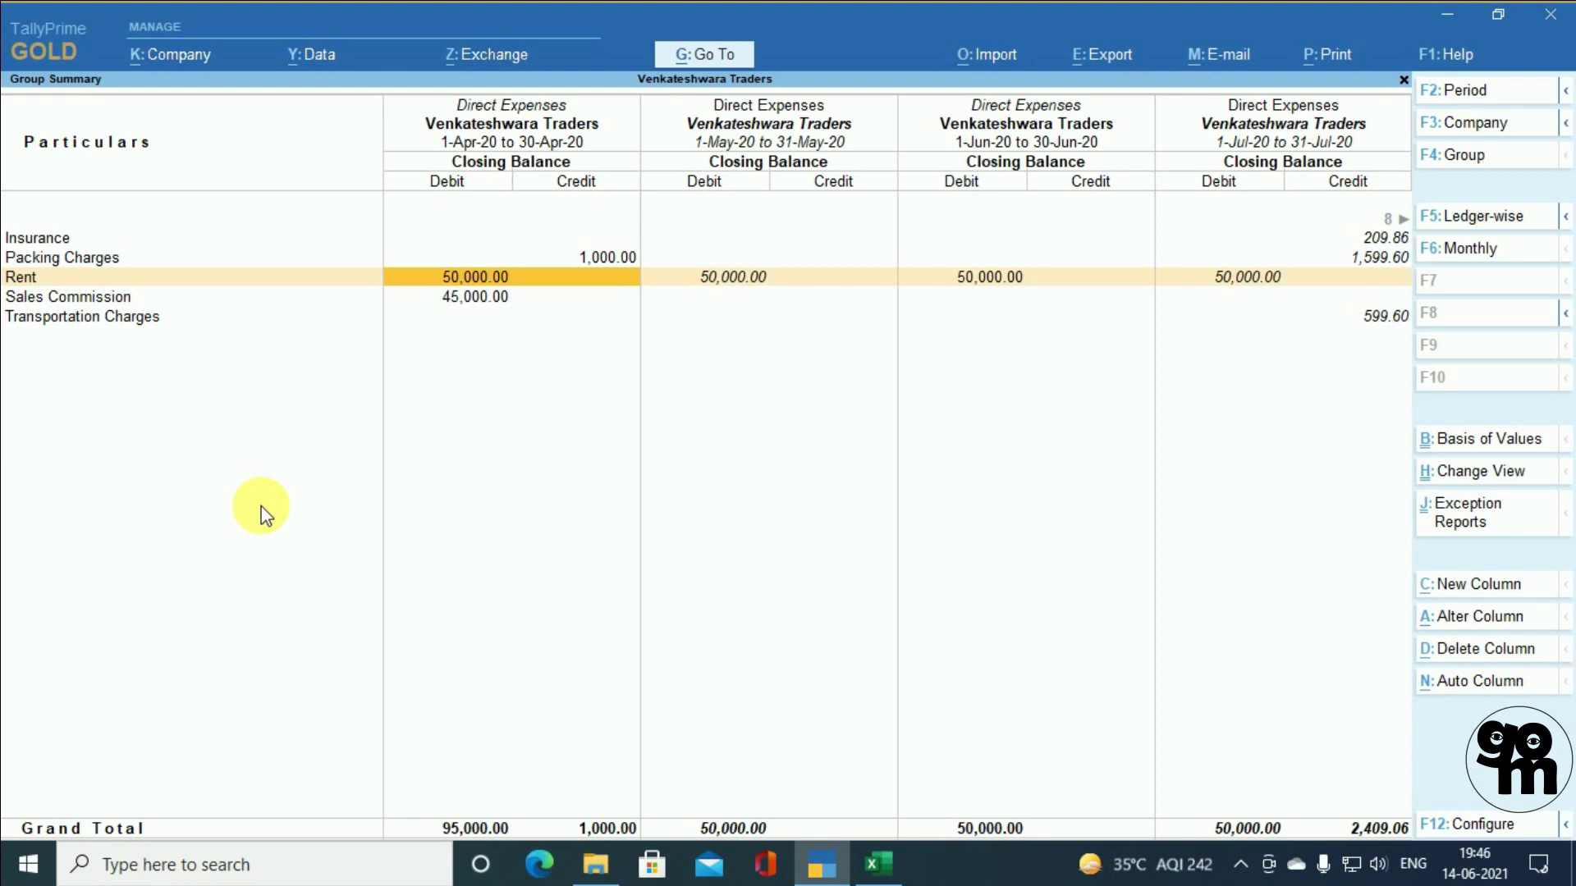
key(Right)
key(Right)
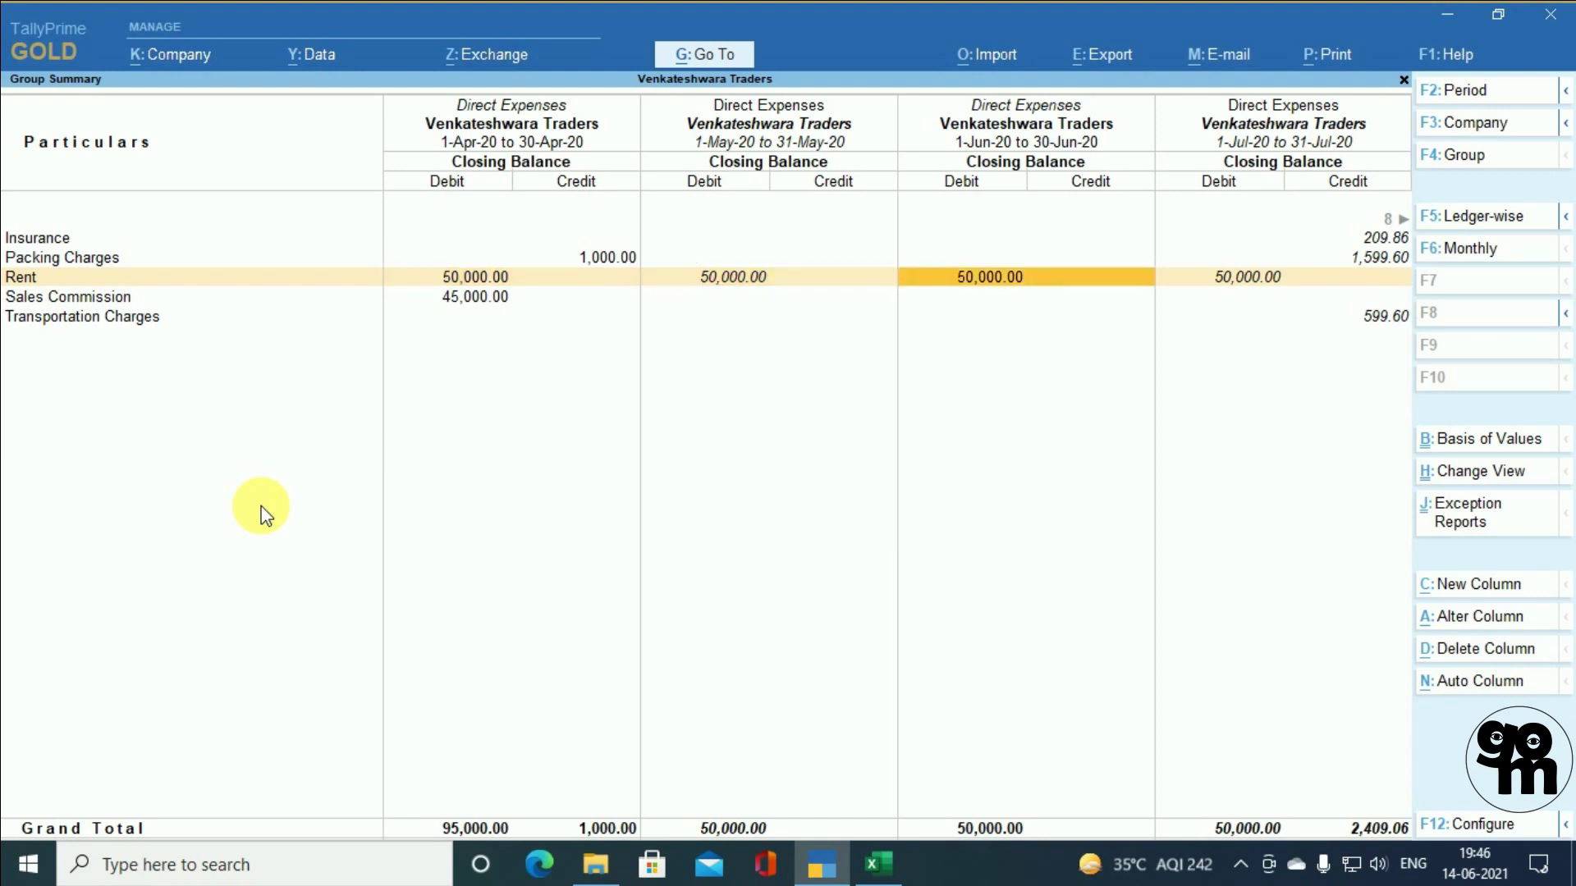
key(Right)
key(Right)
key(Right)
key(Right)
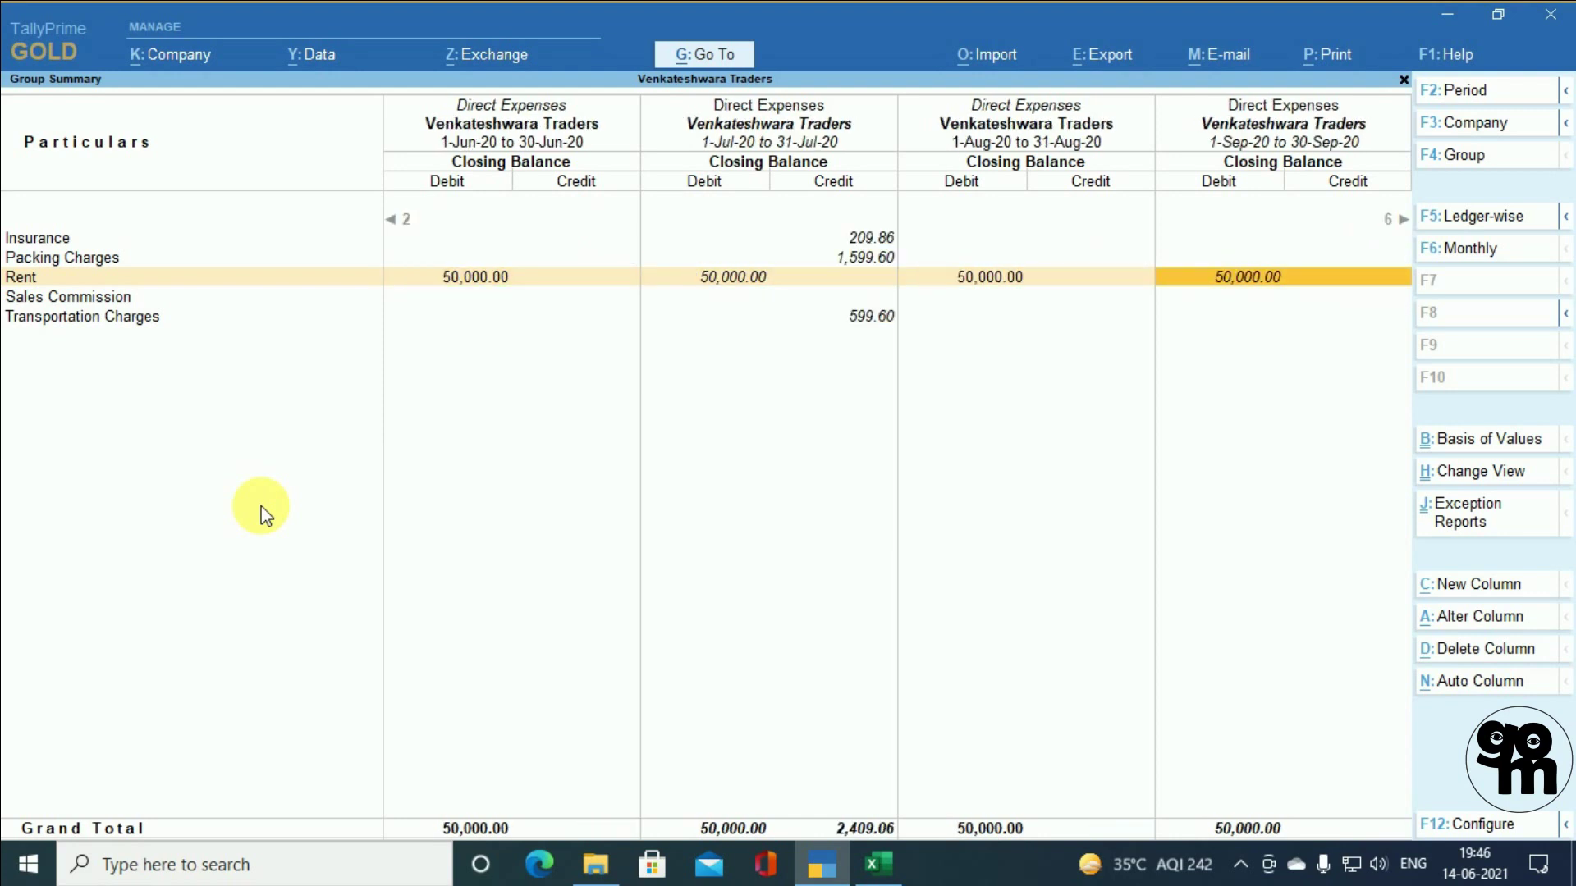
key(Right)
key(Right)
key(Right)
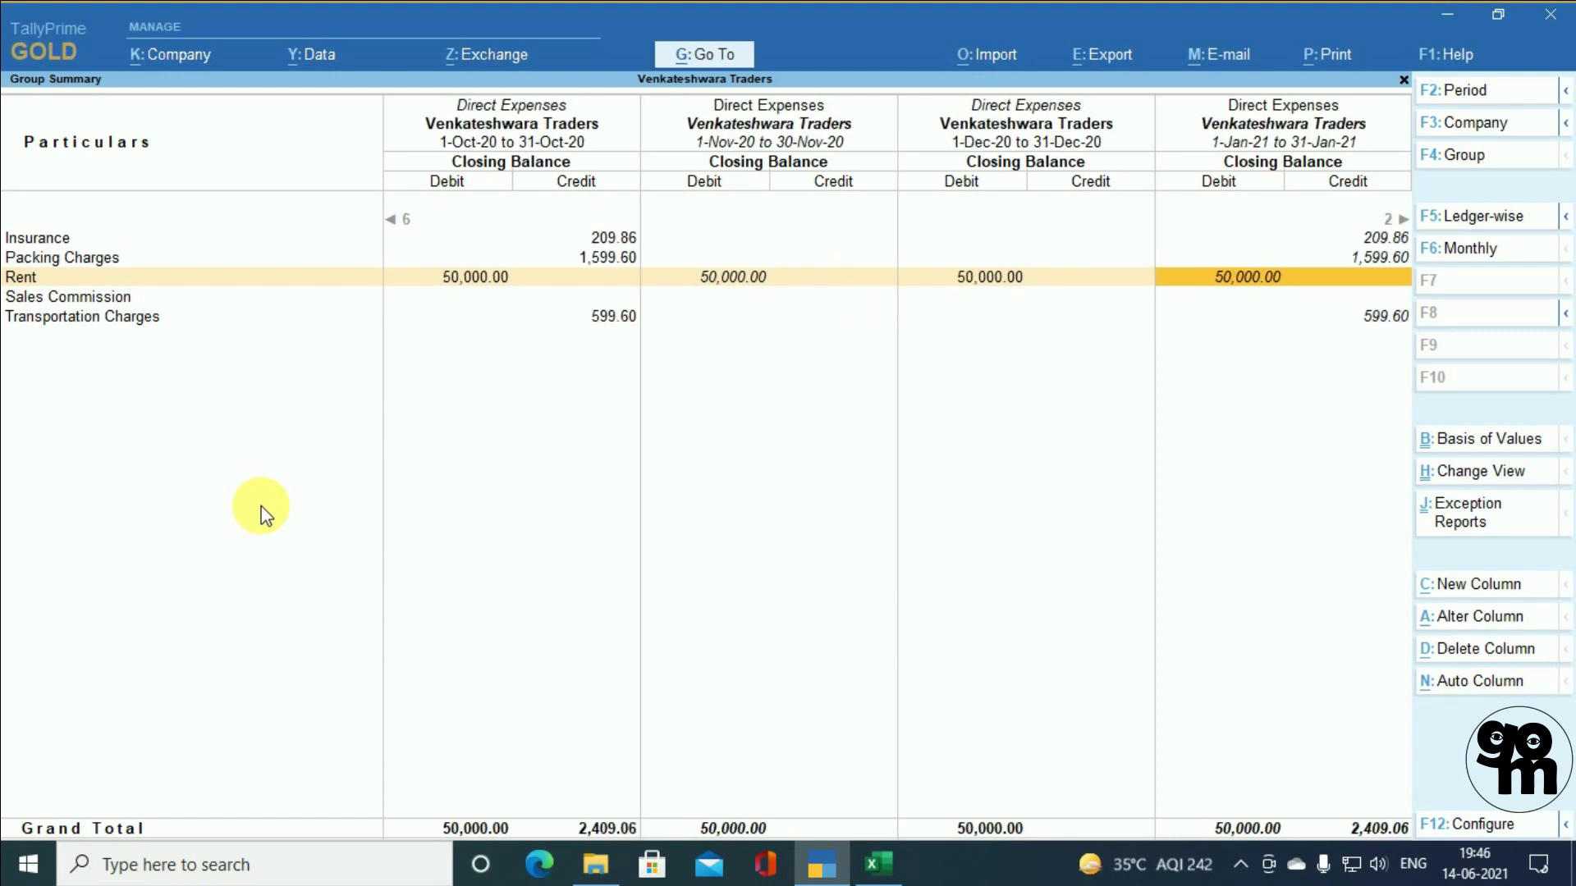
key(Right)
key(Right)
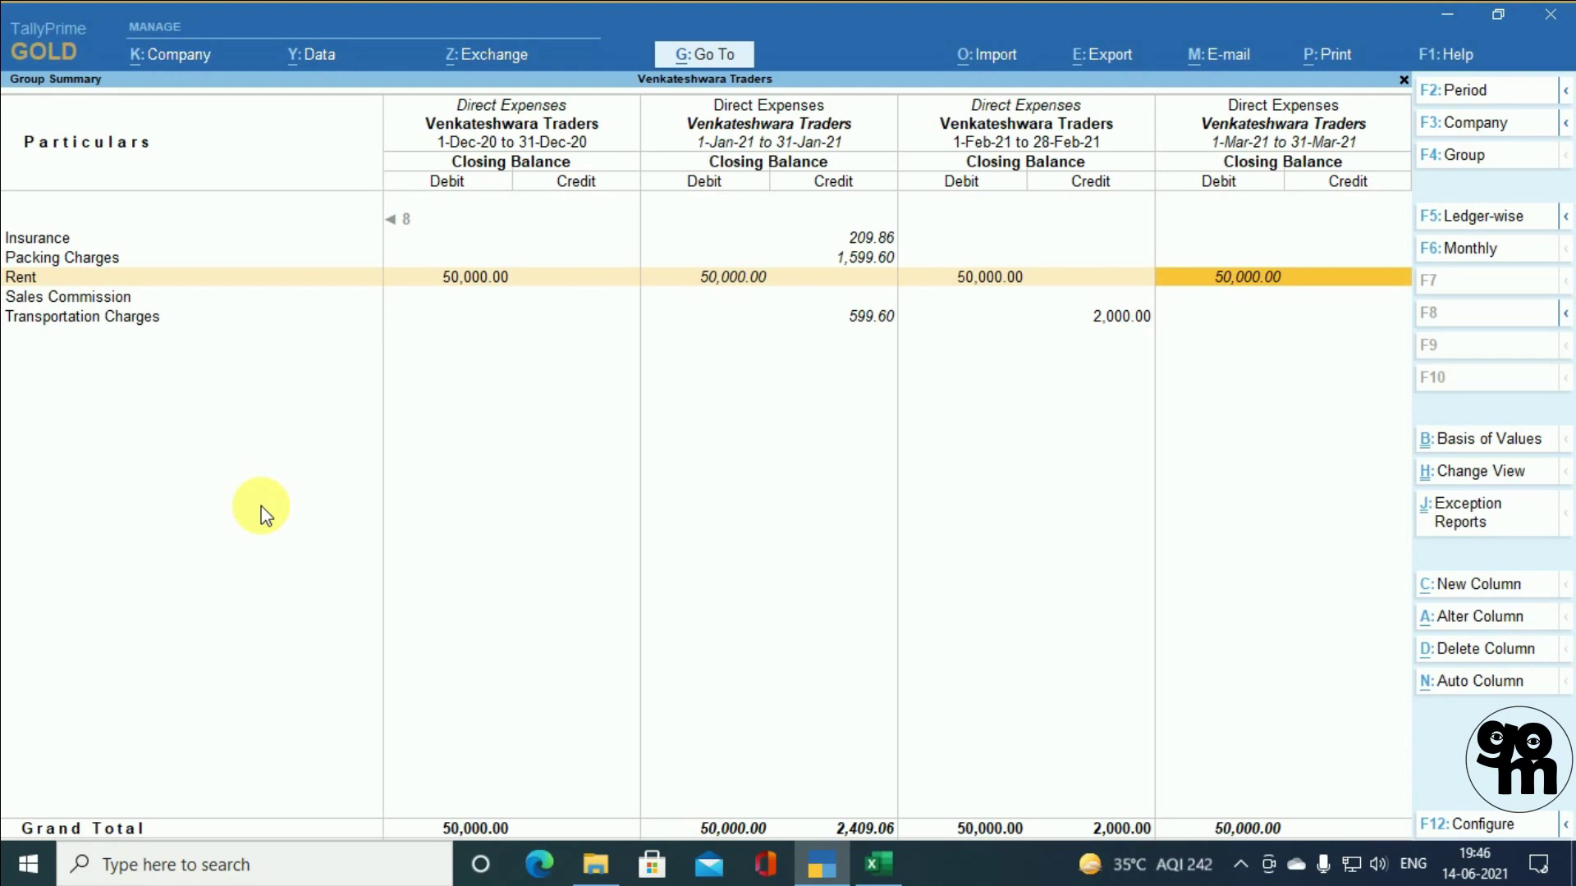
key(Left)
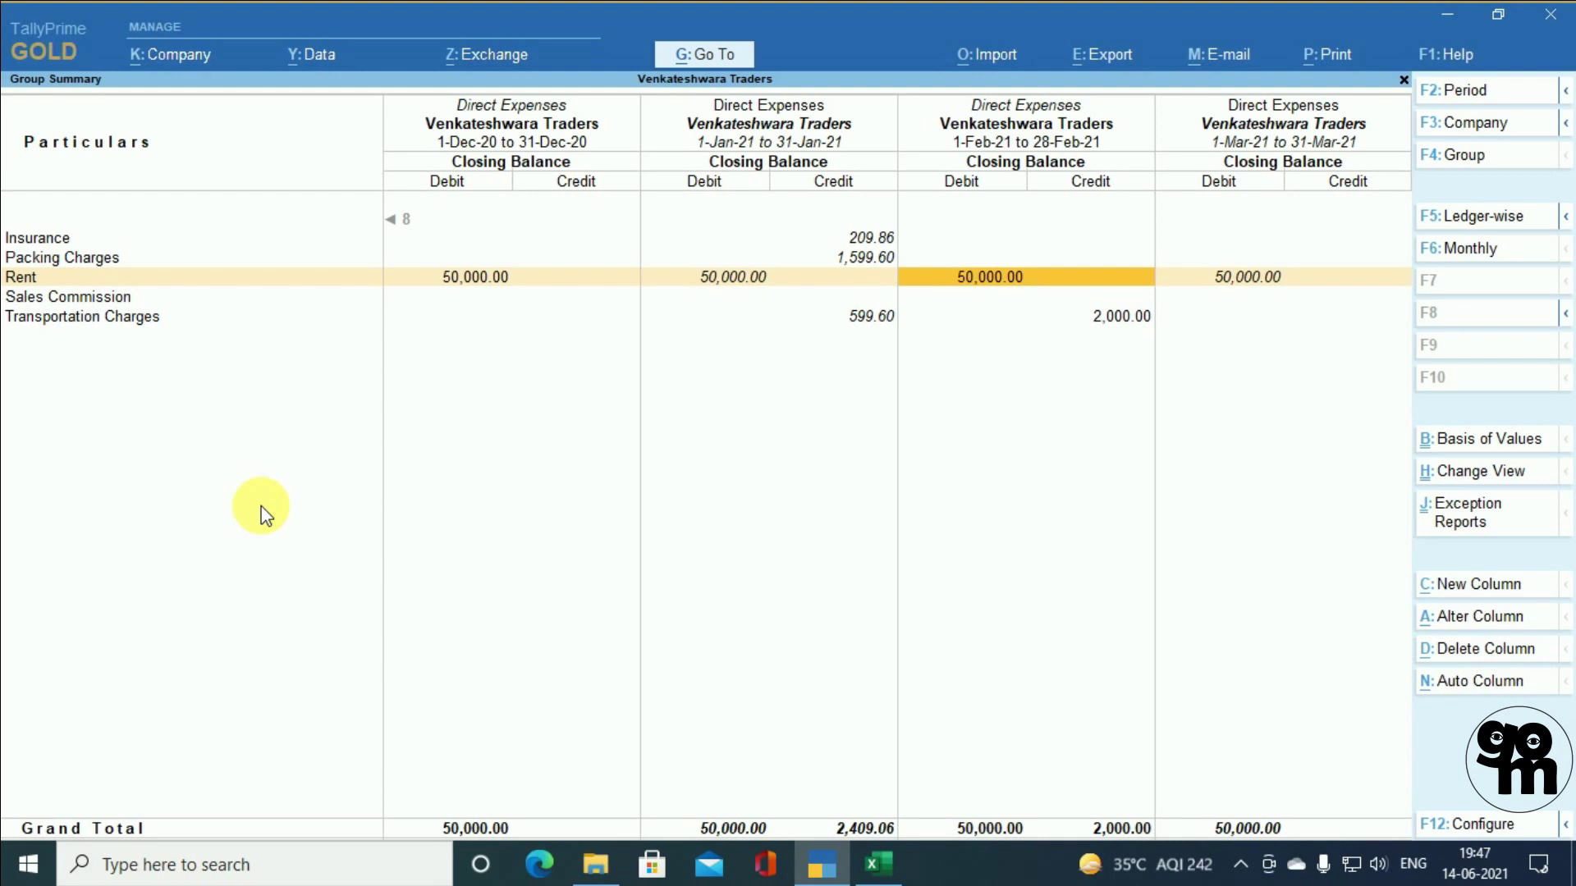
- Close the Direct Expenses summary and switch to the Excel checklist at the Rent Exp. entry
key(Escape)
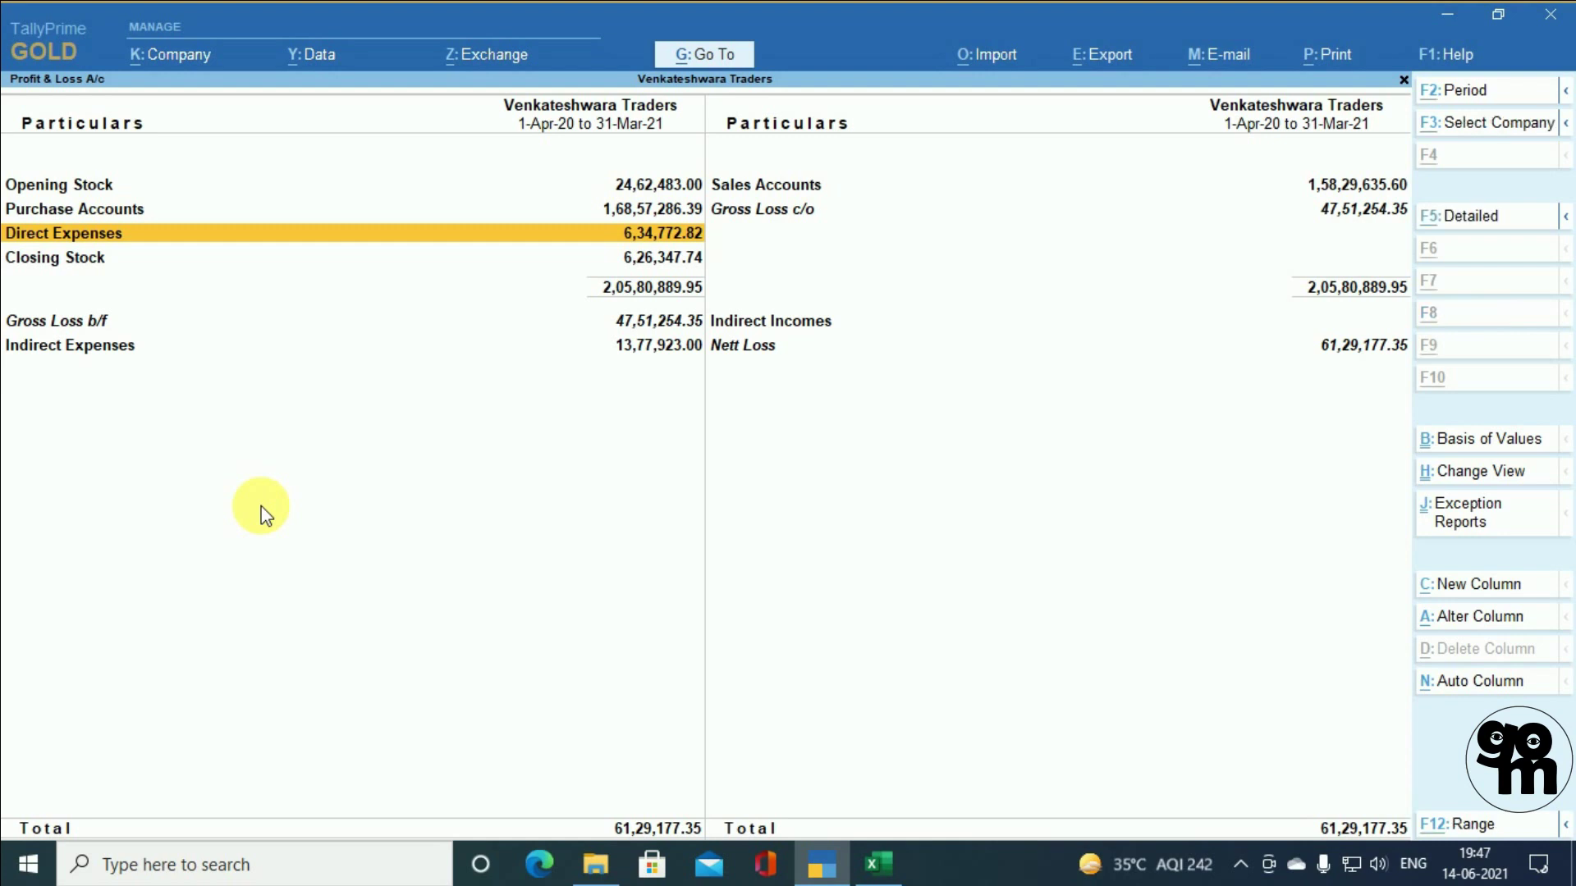
key(alt+Tab)
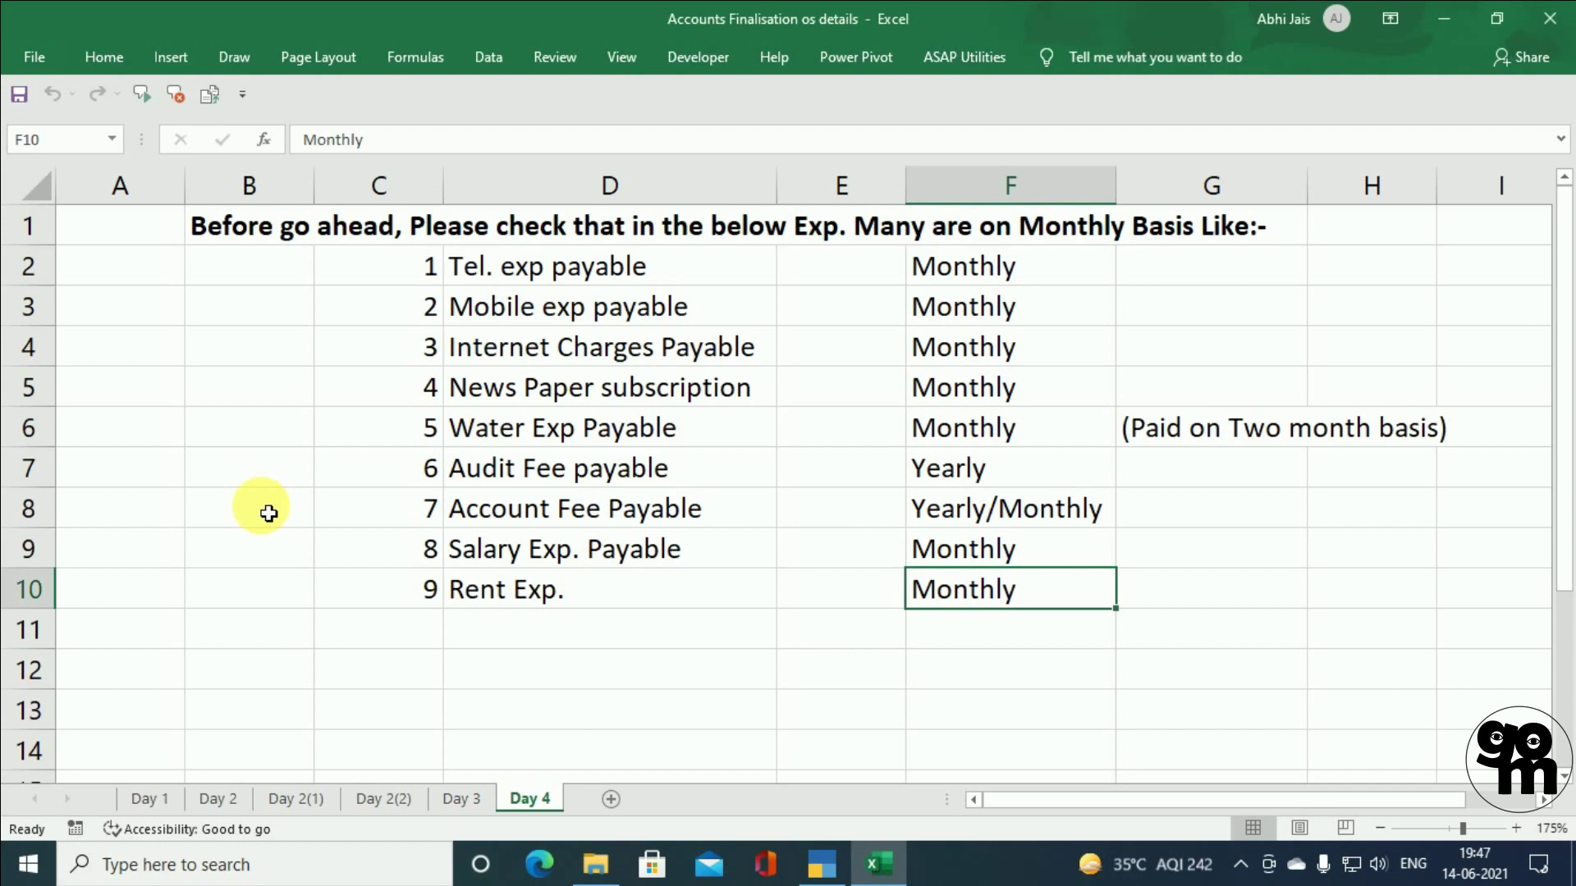